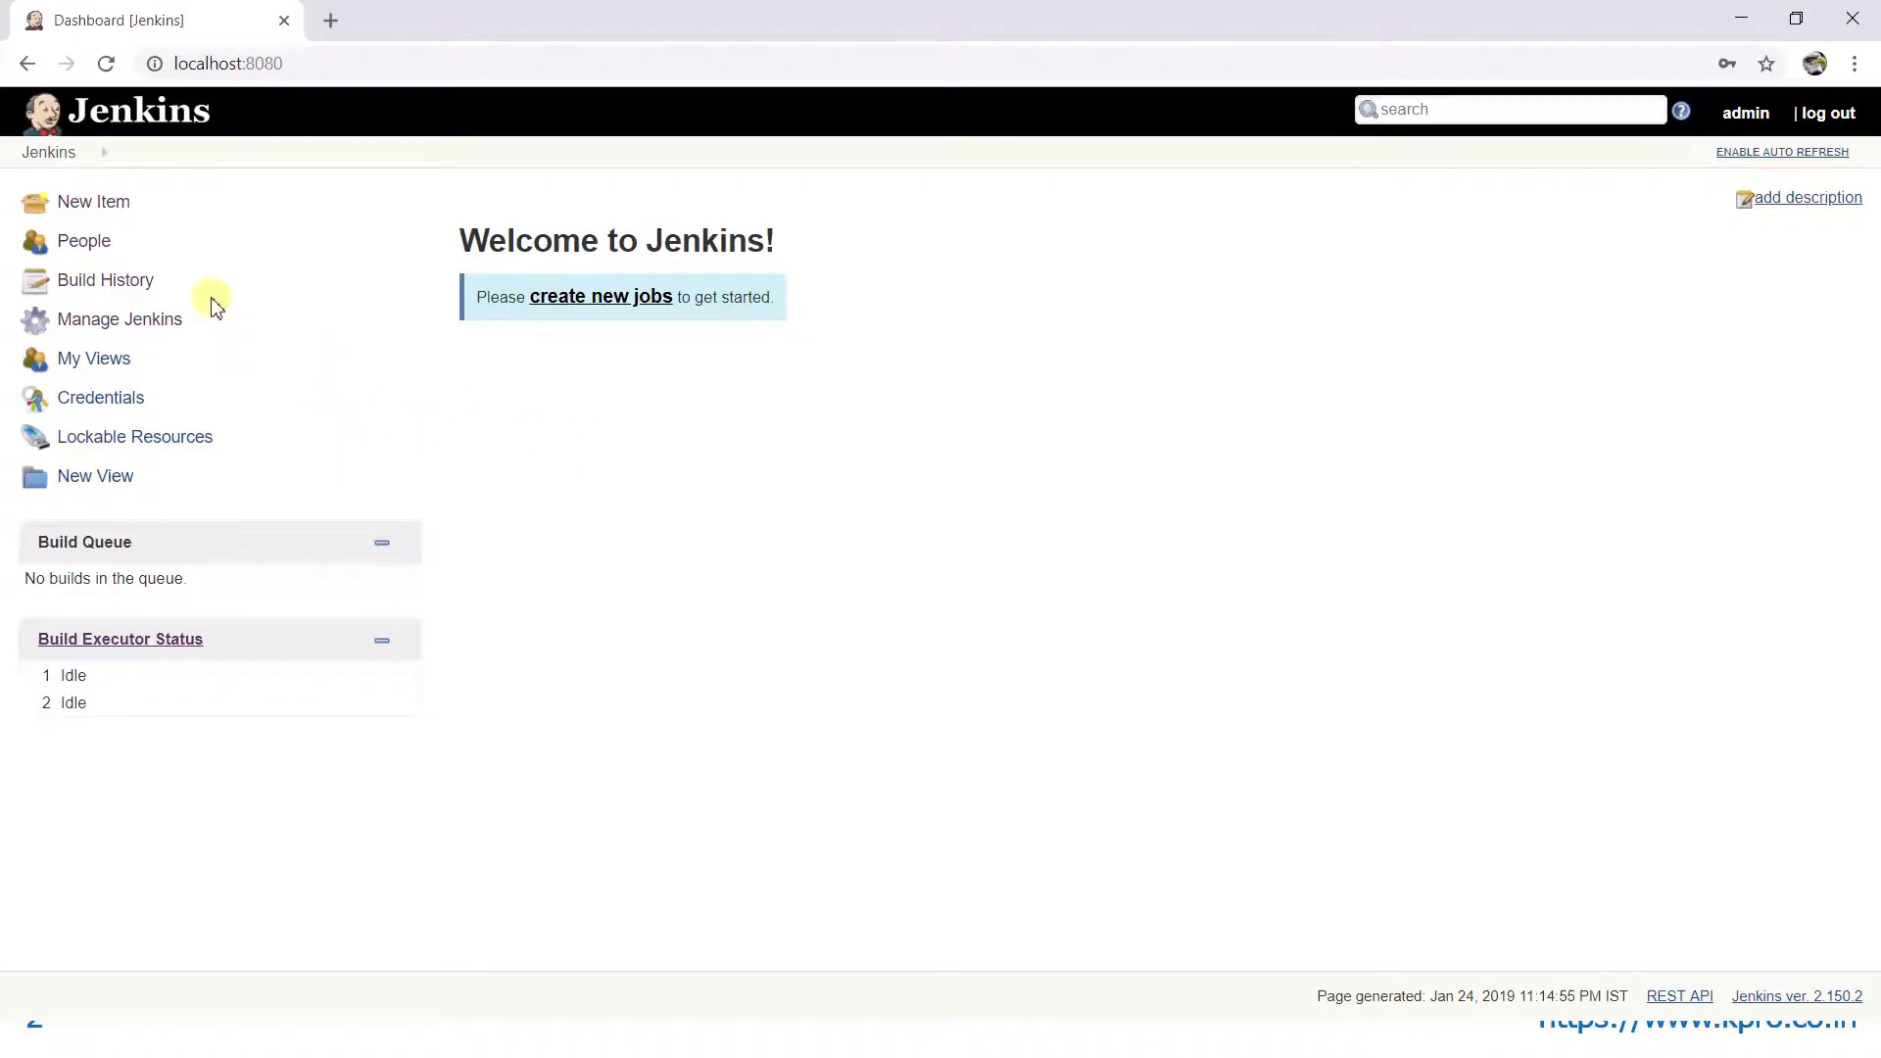
- View the project types offered for a new item, the People list and the Build History page
{"action": "left_click", "coordinate": [117, 201]}
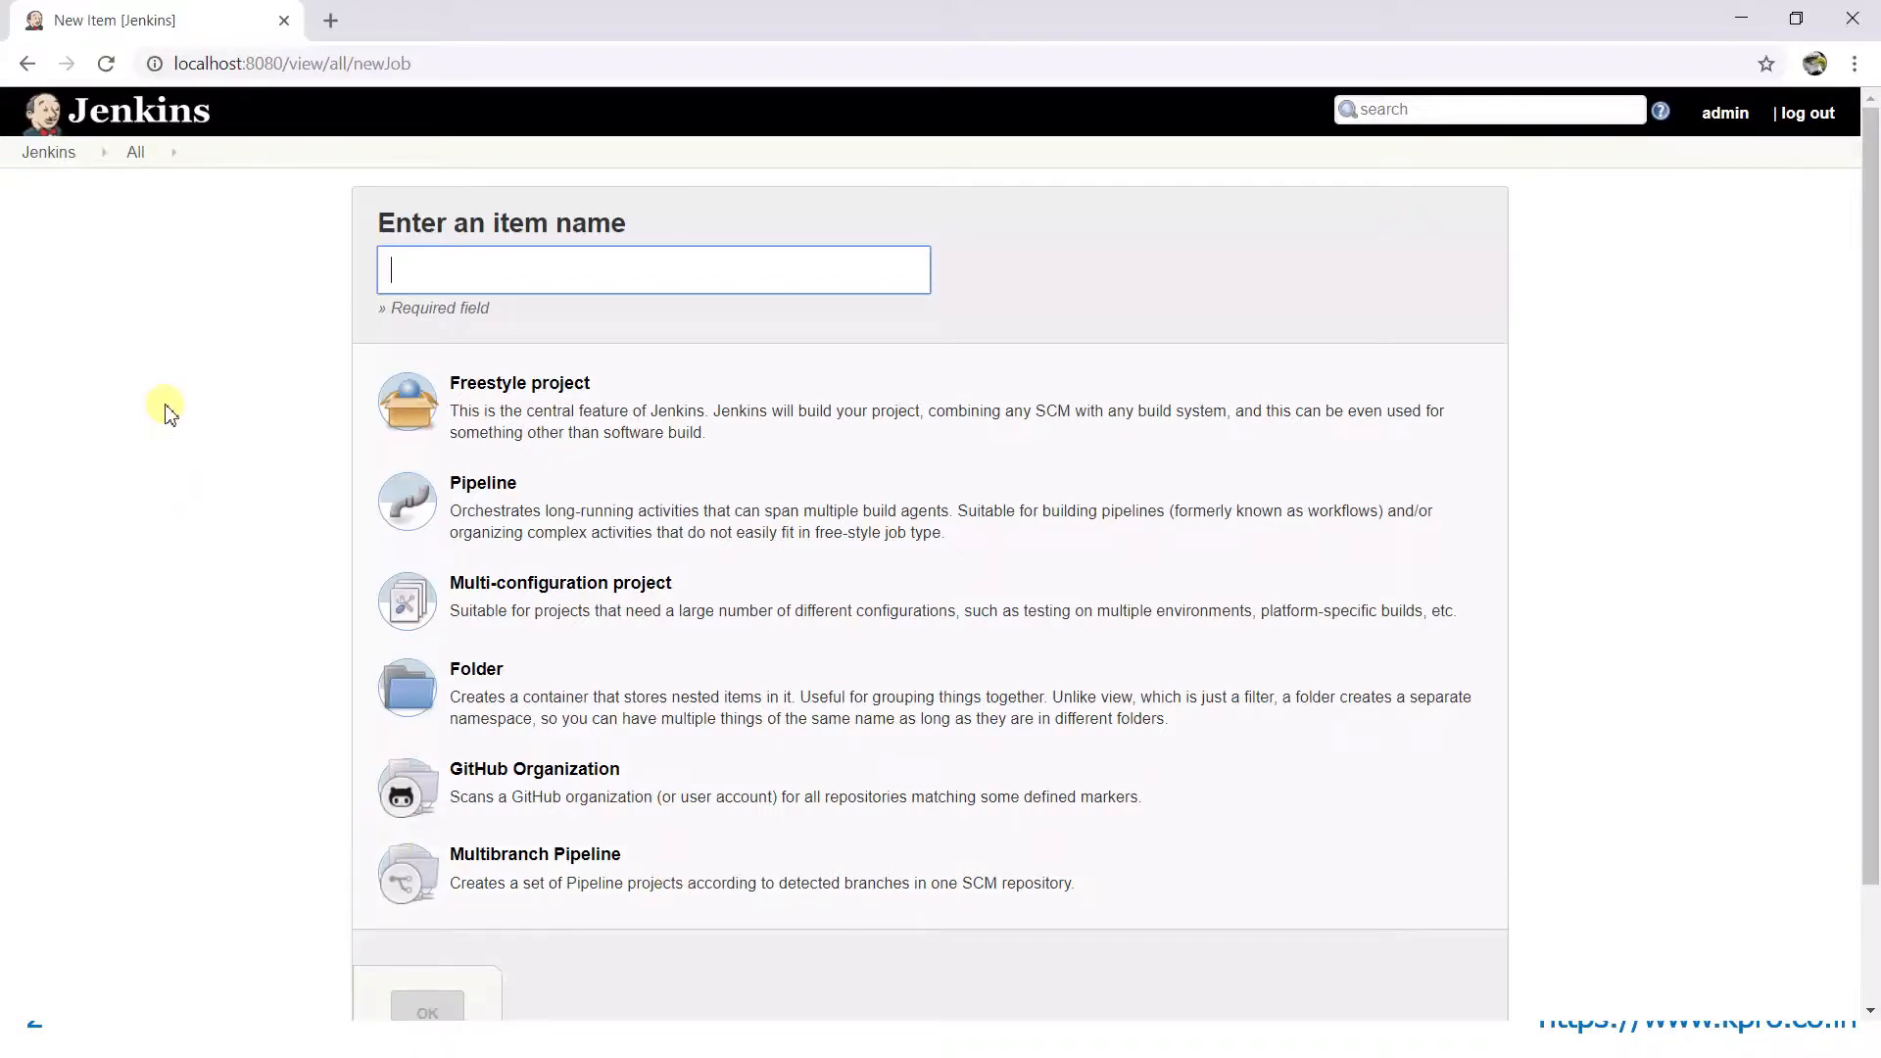
{"action": "left_click", "coordinate": [44, 153]}
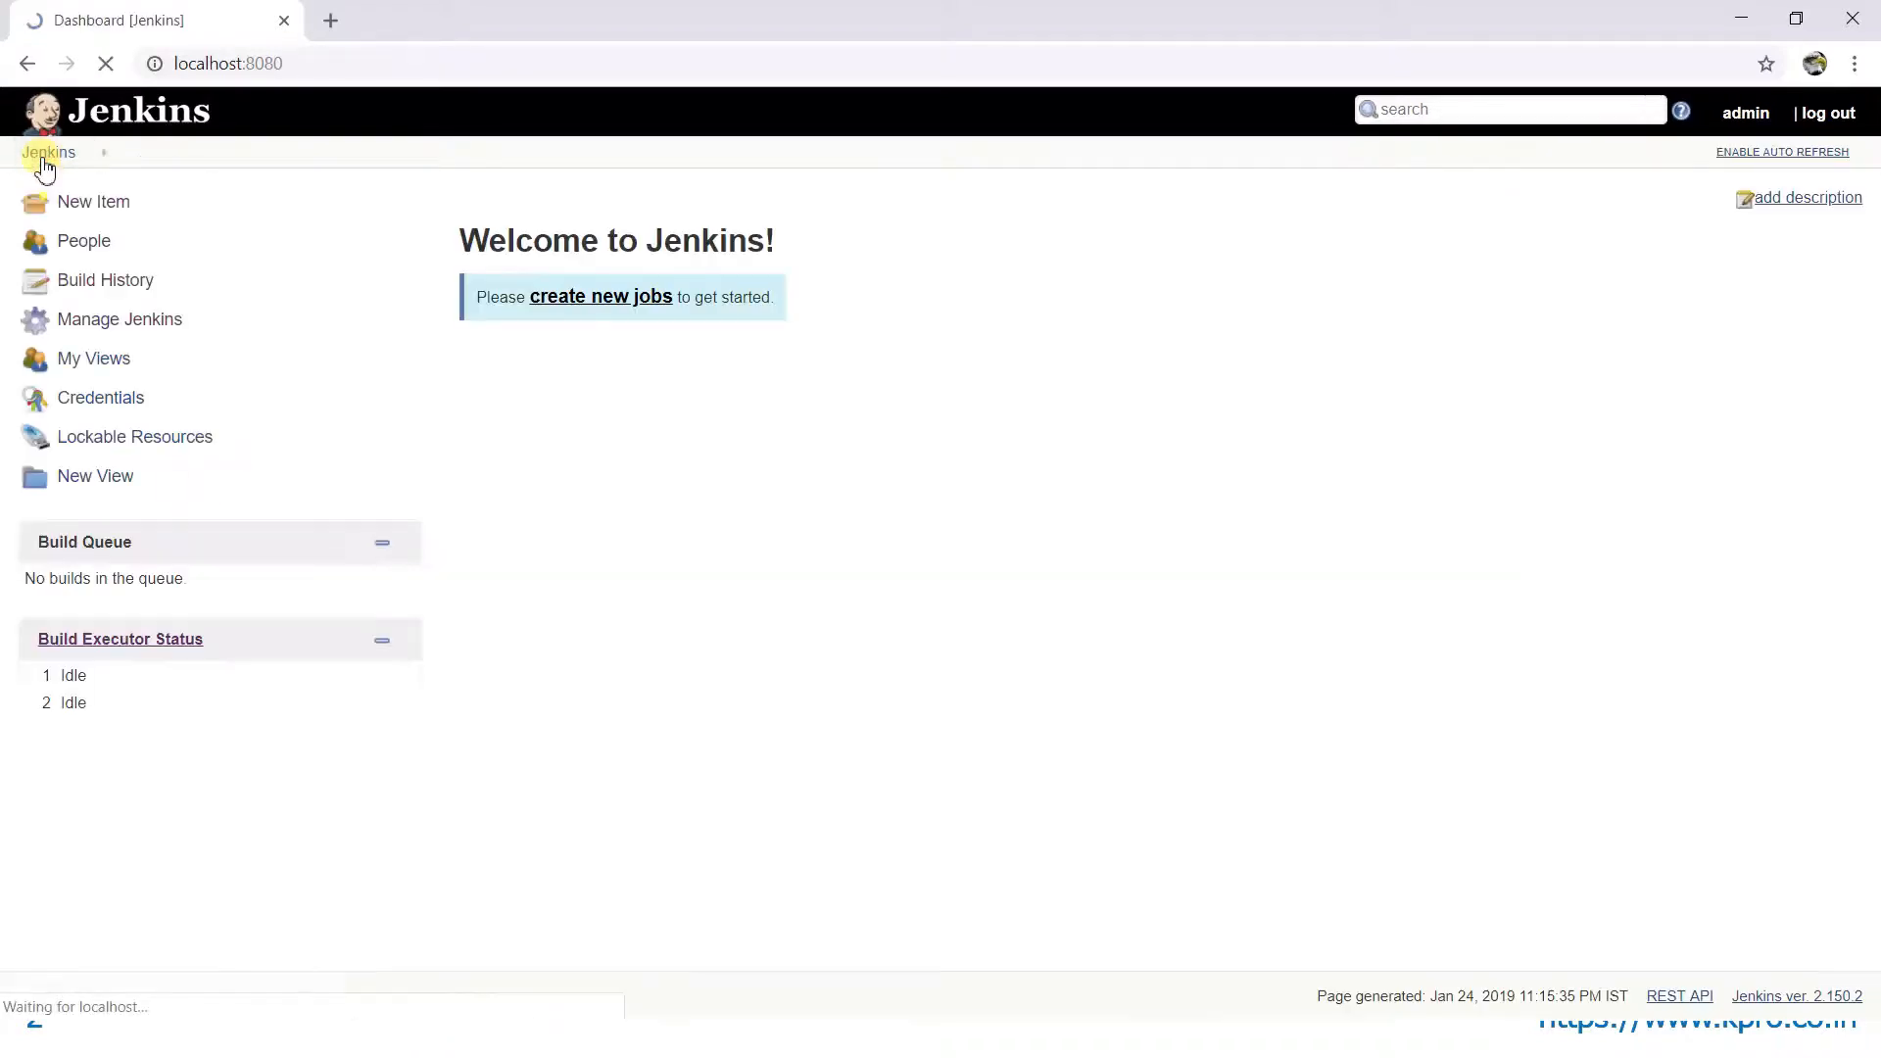
{"action": "left_click", "coordinate": [111, 248]}
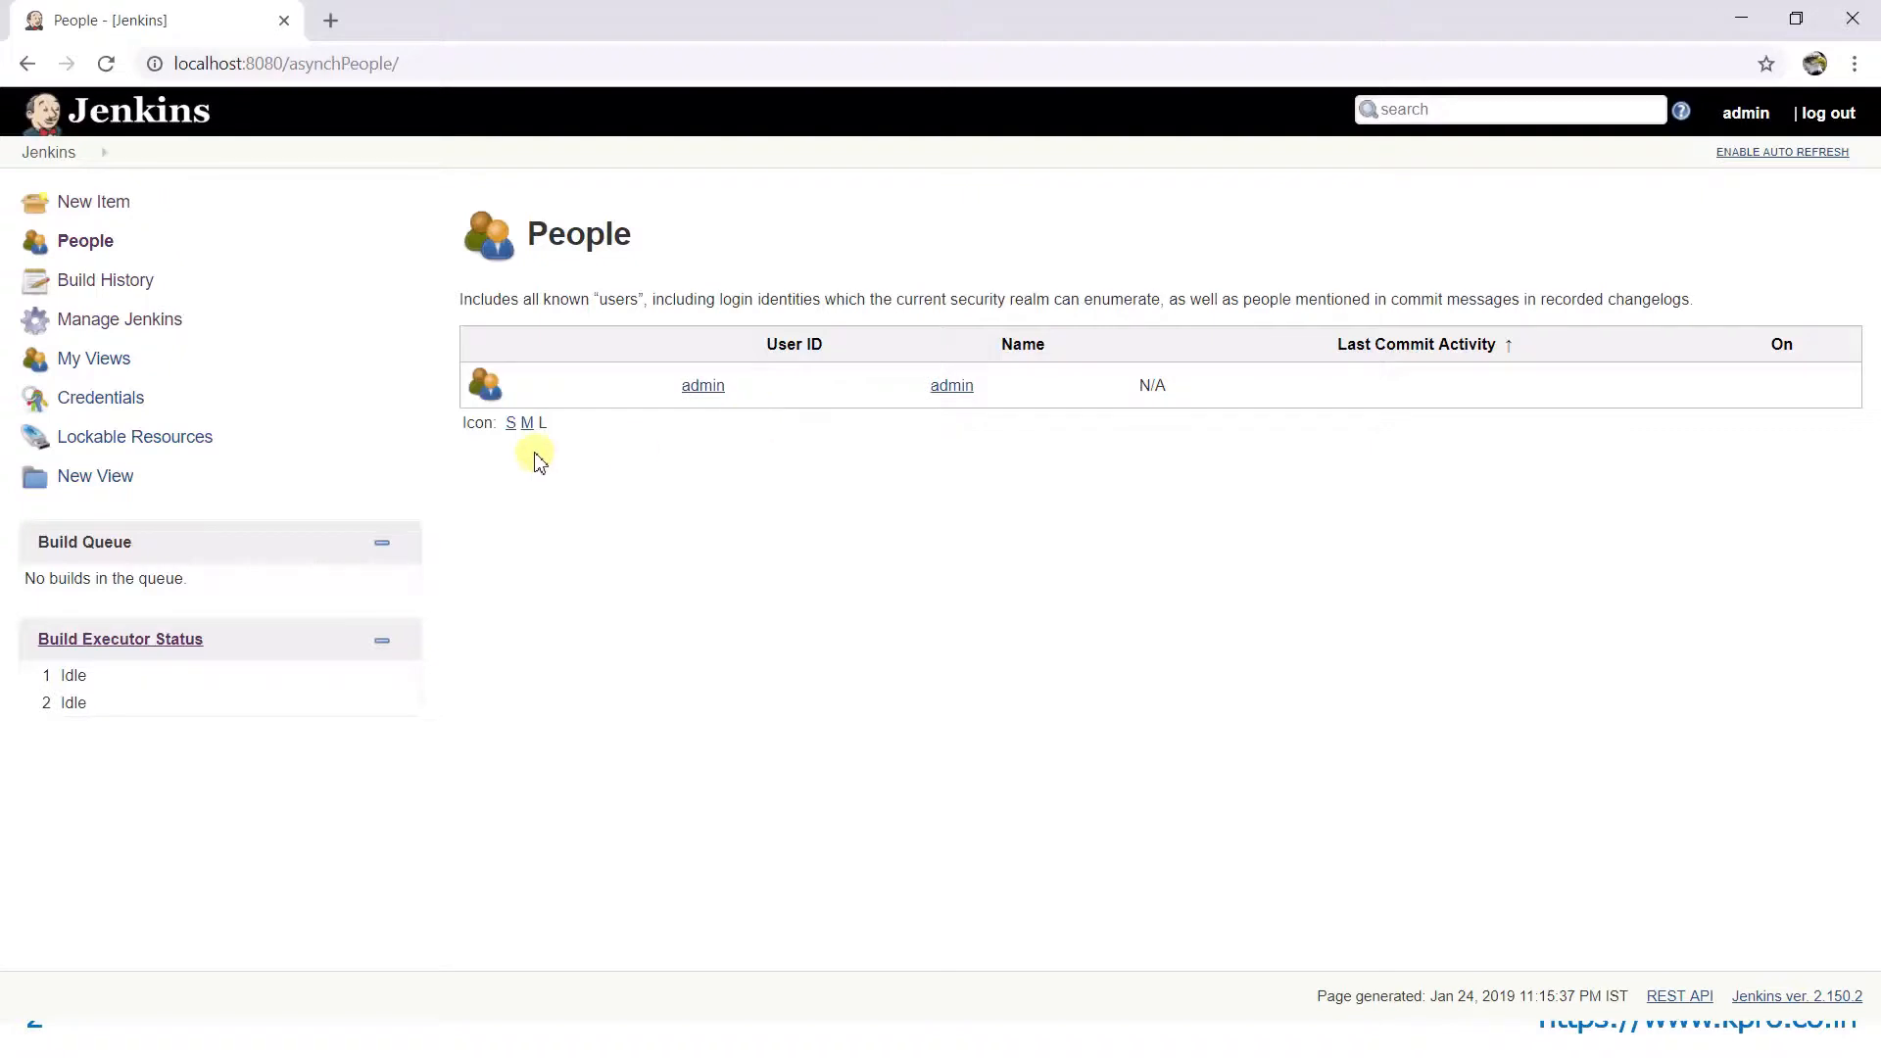
{"action": "left_click", "coordinate": [114, 286]}
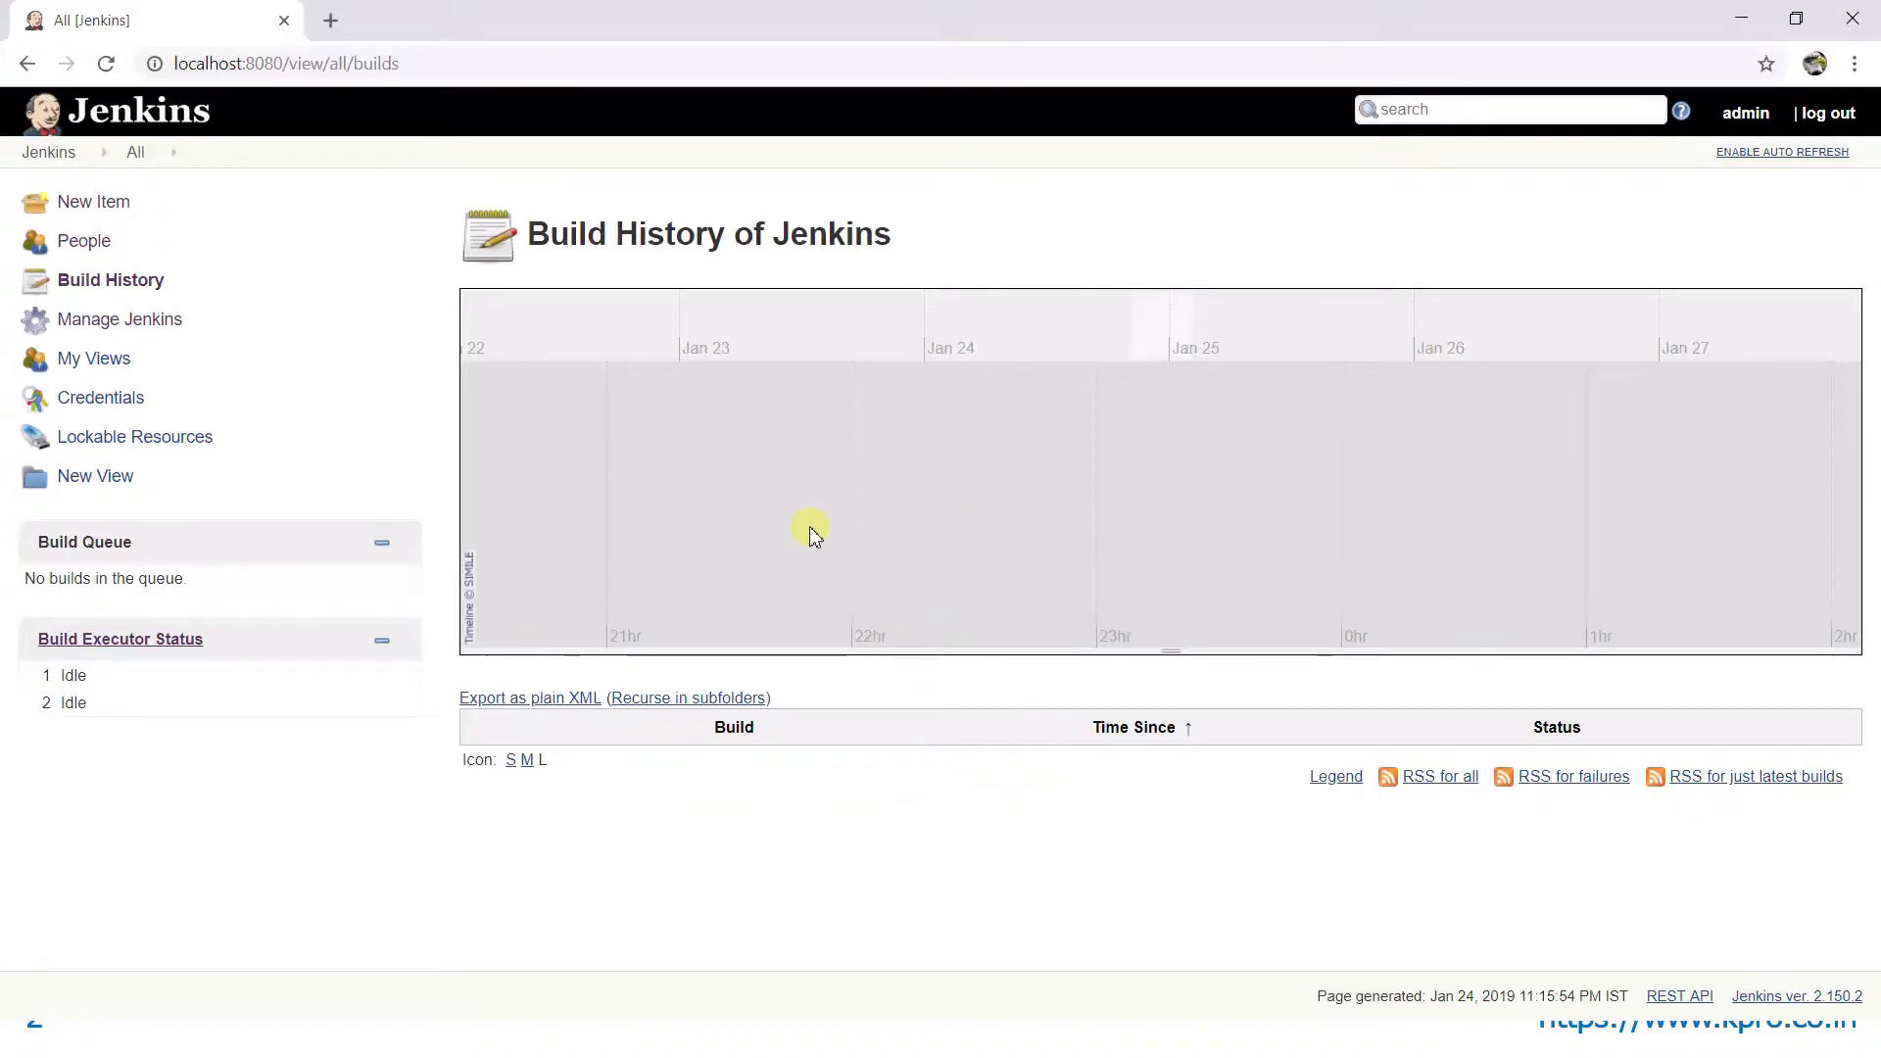
- Open Configure System from Manage Jenkins and review its global settings, from the home directory to Jenkins Location
{"action": "left_click", "coordinate": [78, 325]}
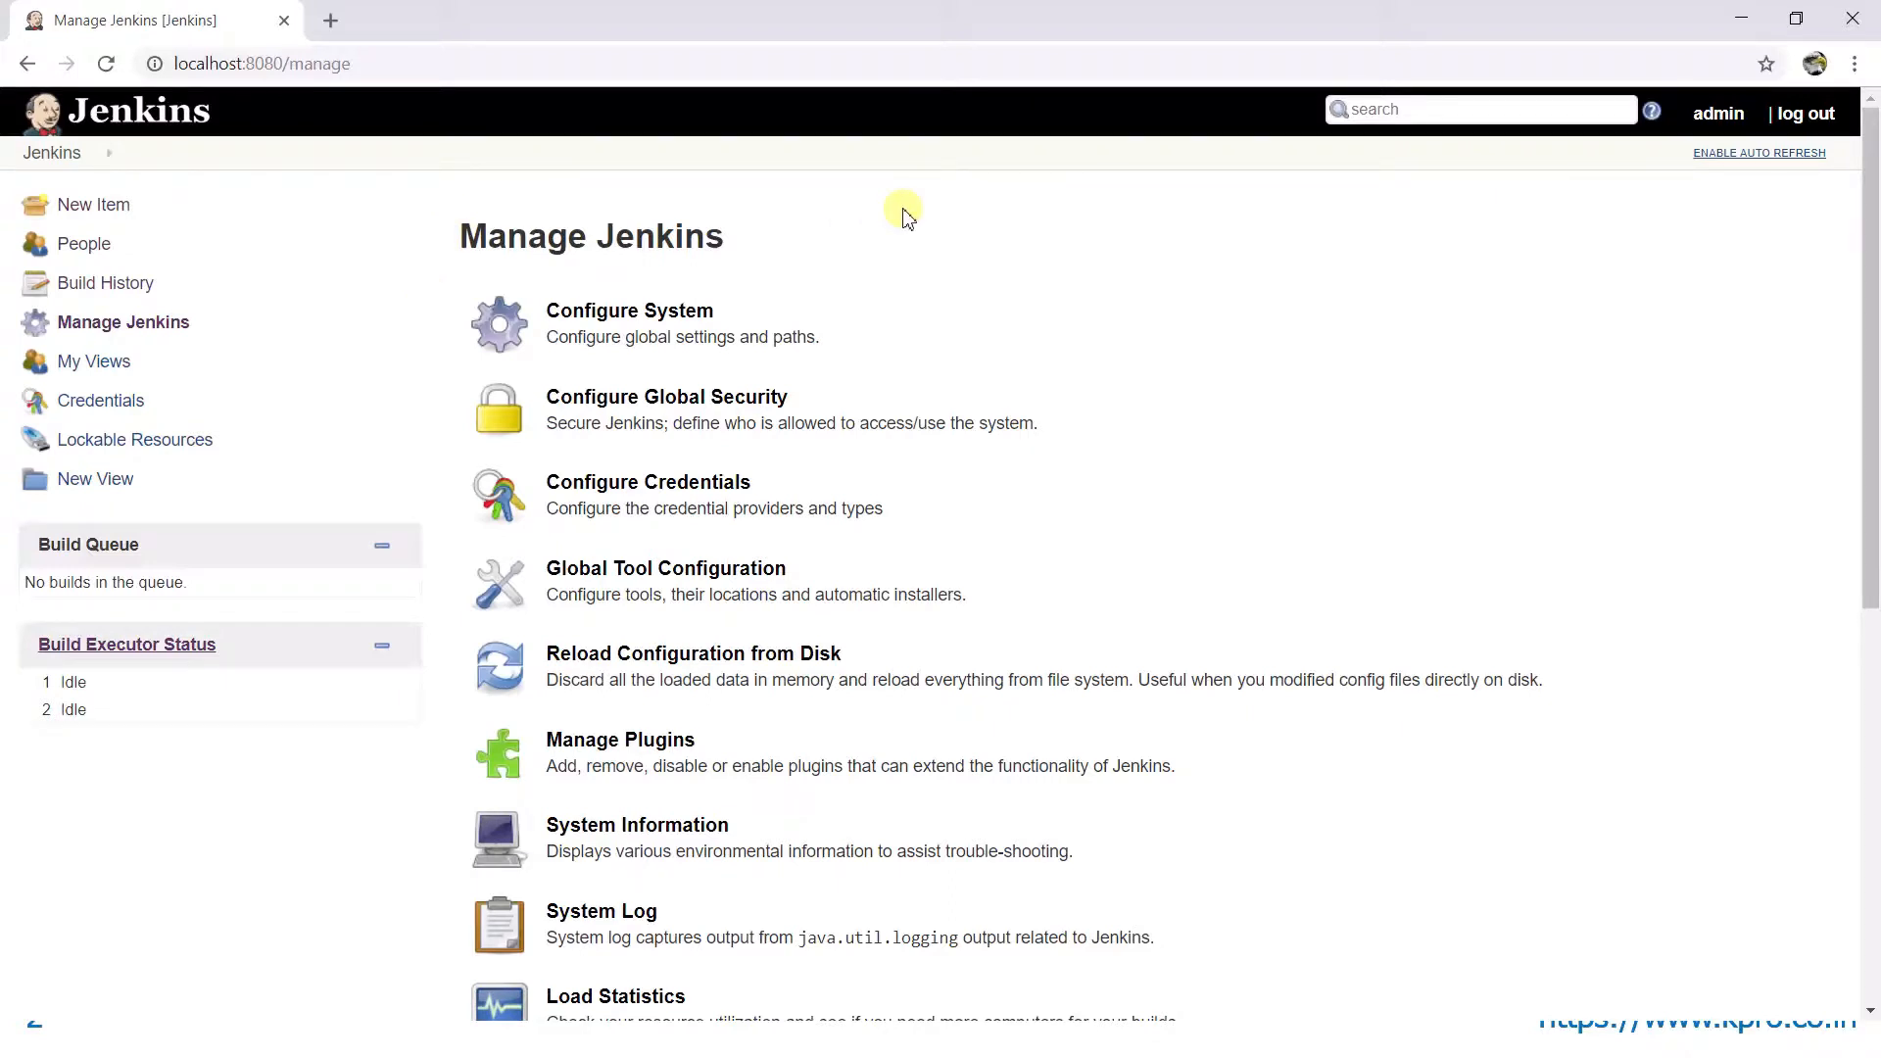
{"action": "left_click", "coordinate": [631, 336]}
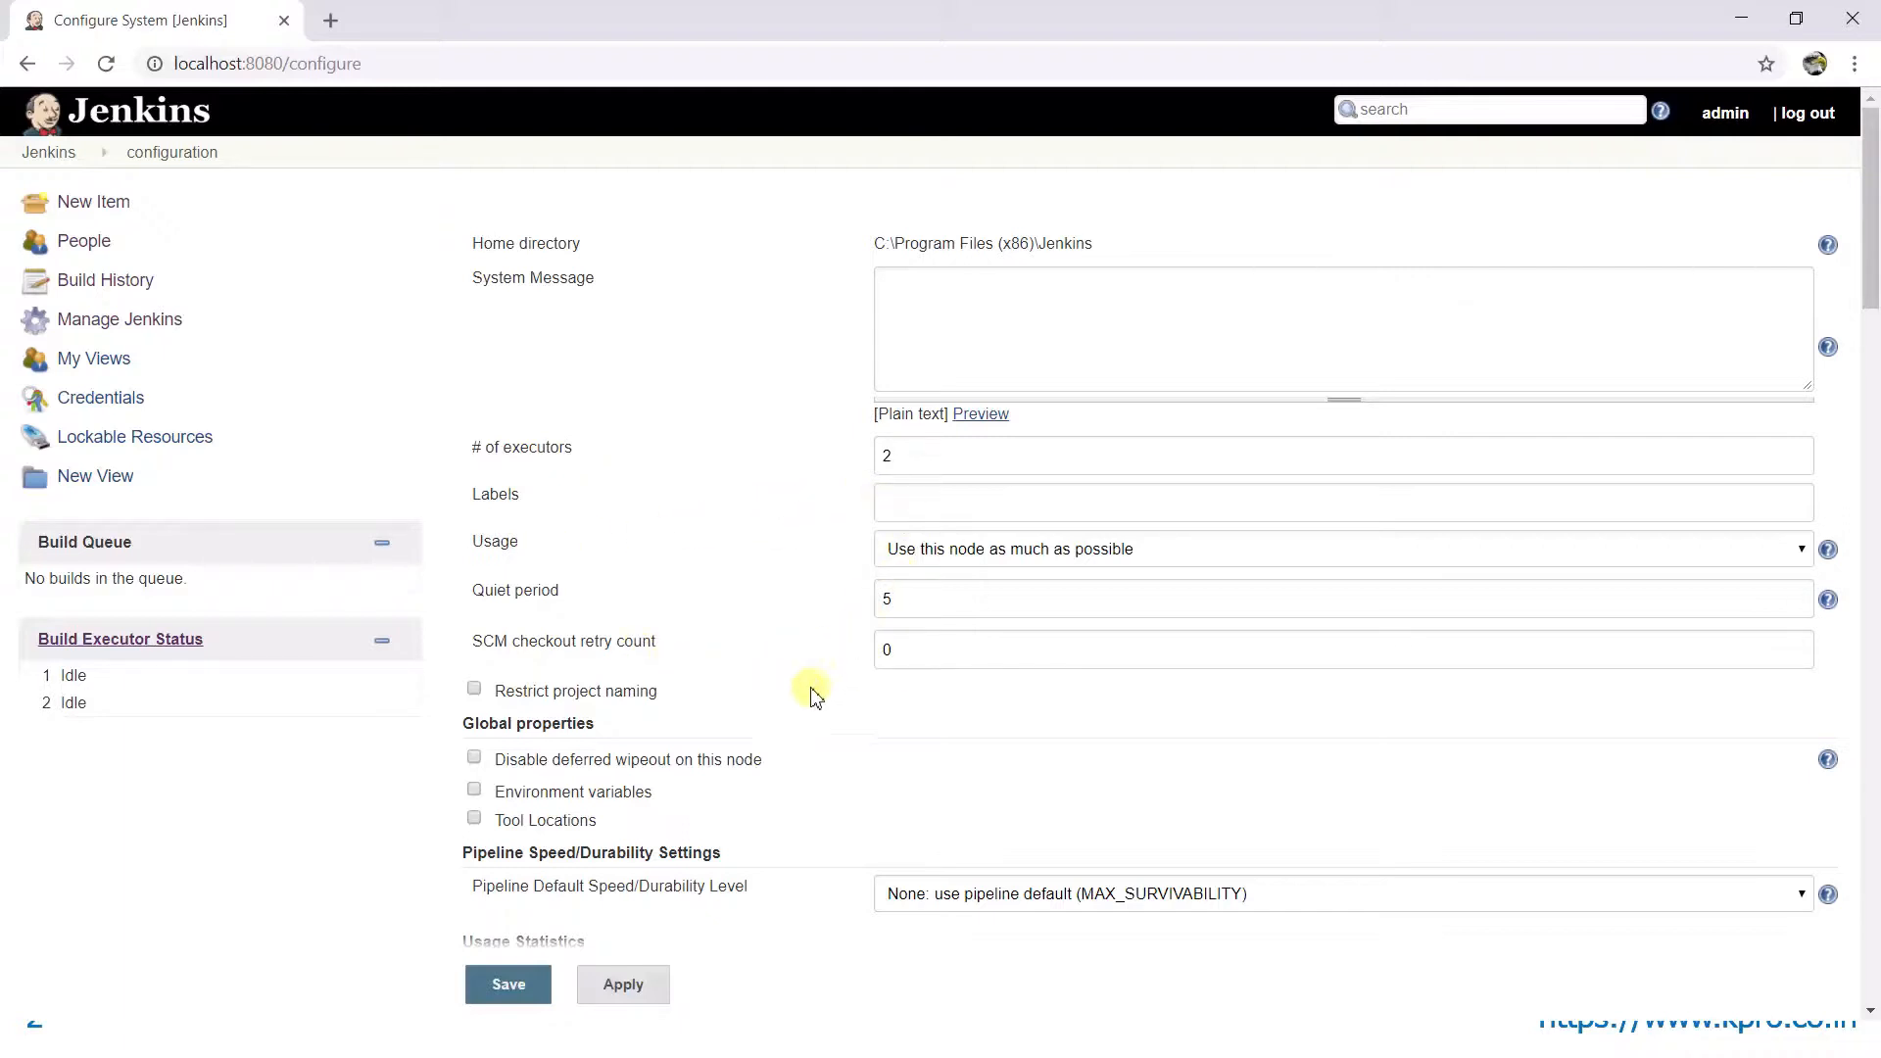
{"action": "scroll", "coordinate": [808, 695], "scroll_direction": "down", "scroll_amount": 3}
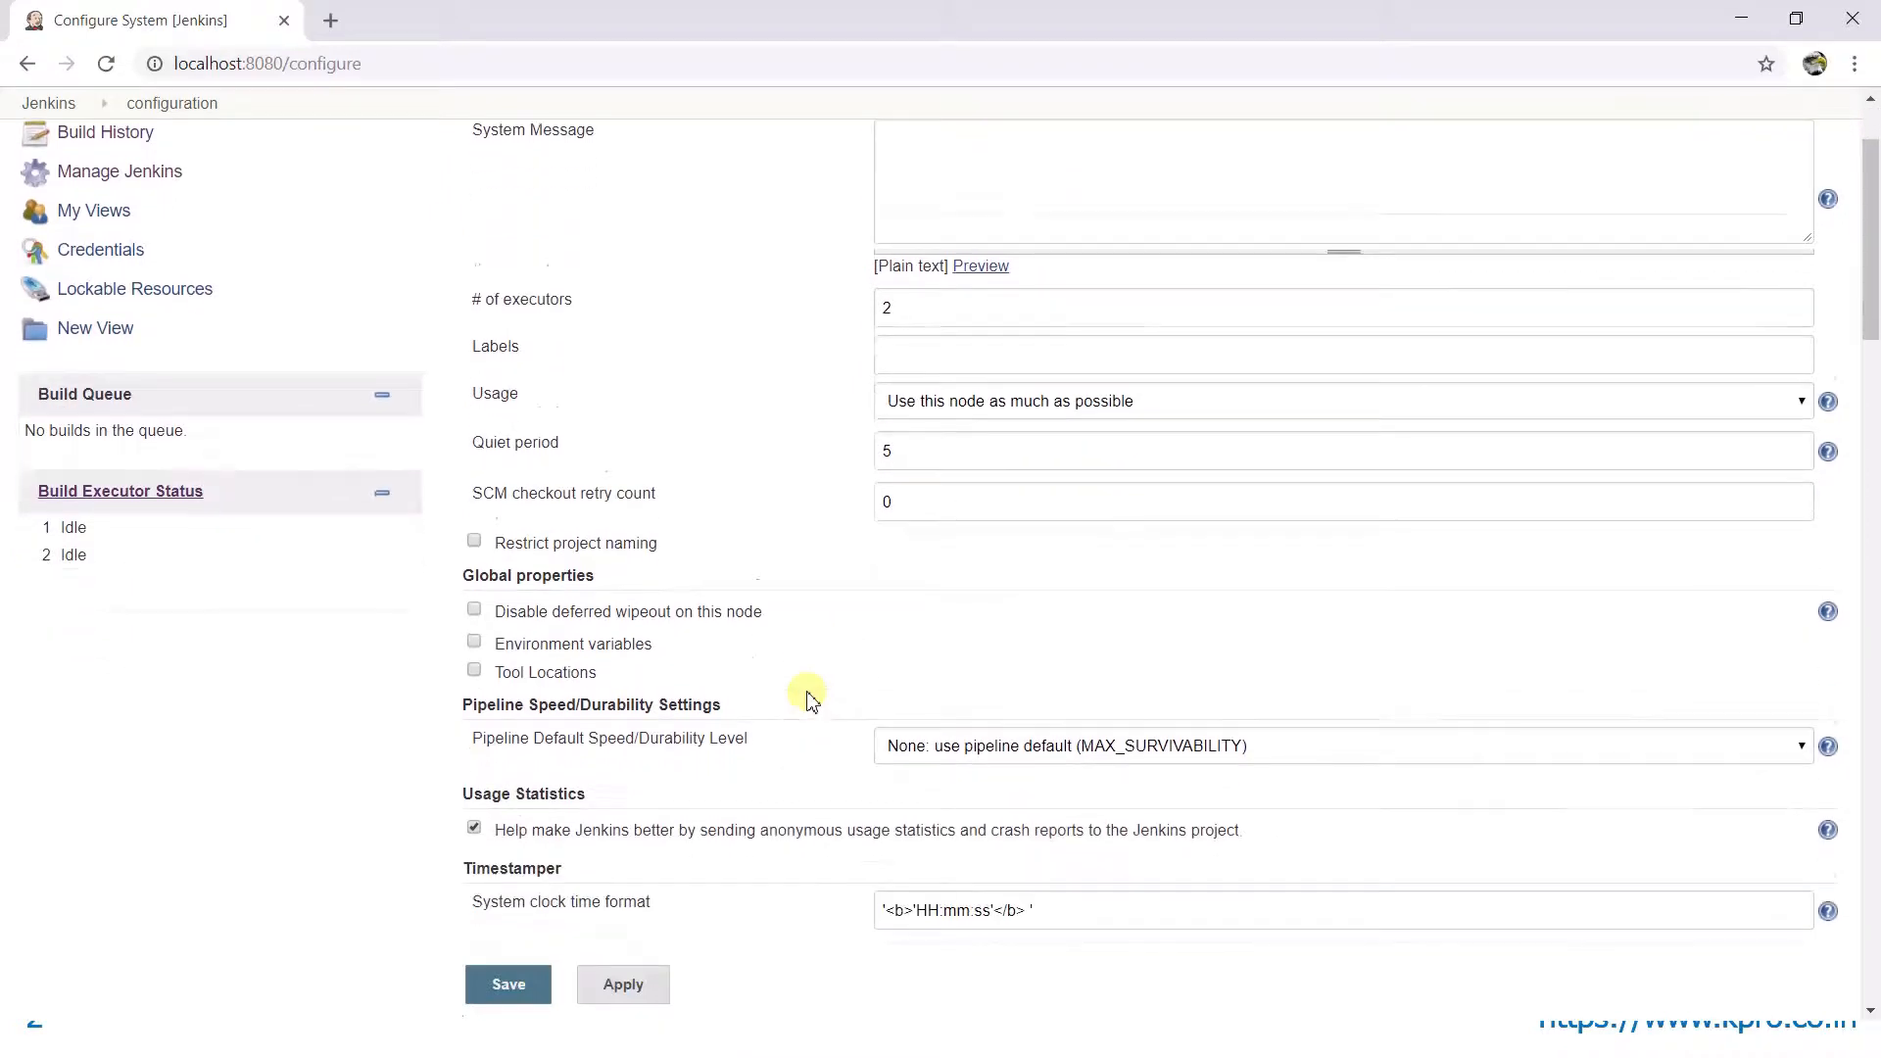
{"action": "scroll", "coordinate": [807, 697], "scroll_direction": "down", "scroll_amount": 1}
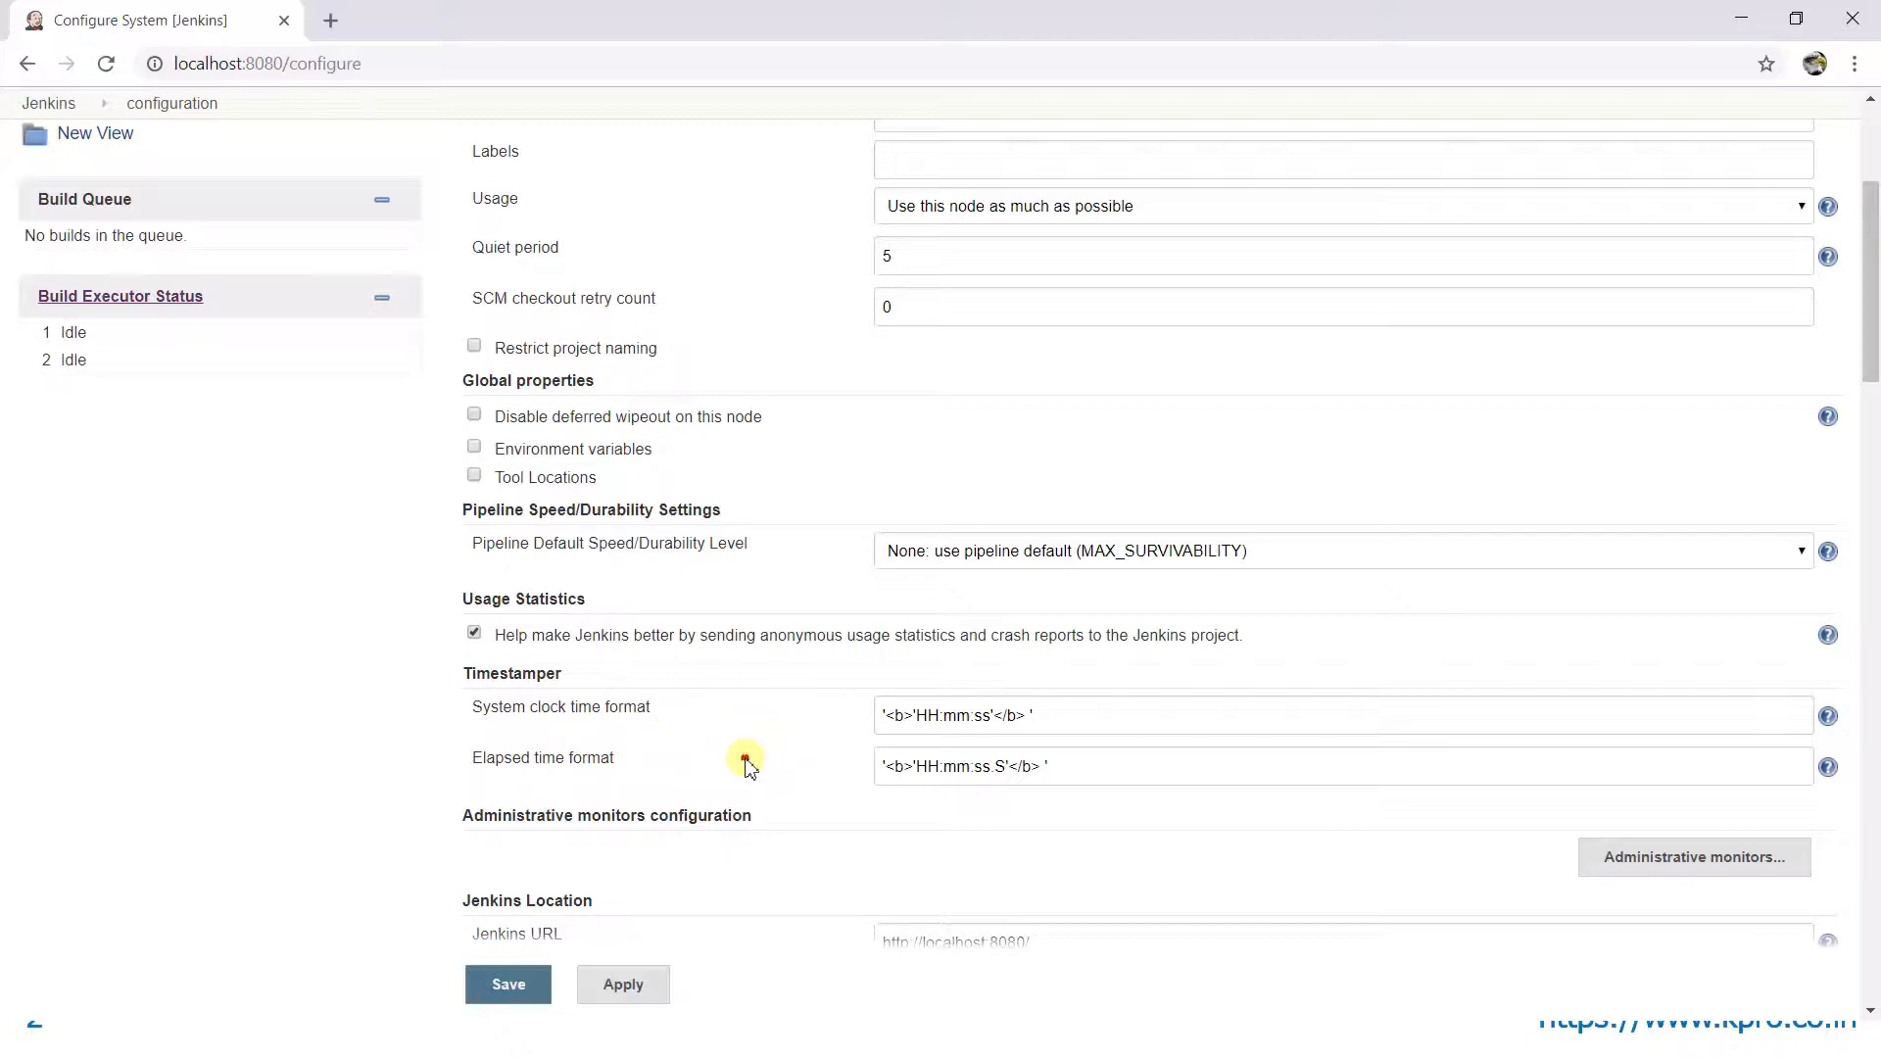
{"action": "scroll", "coordinate": [748, 764], "scroll_direction": "down", "scroll_amount": 3}
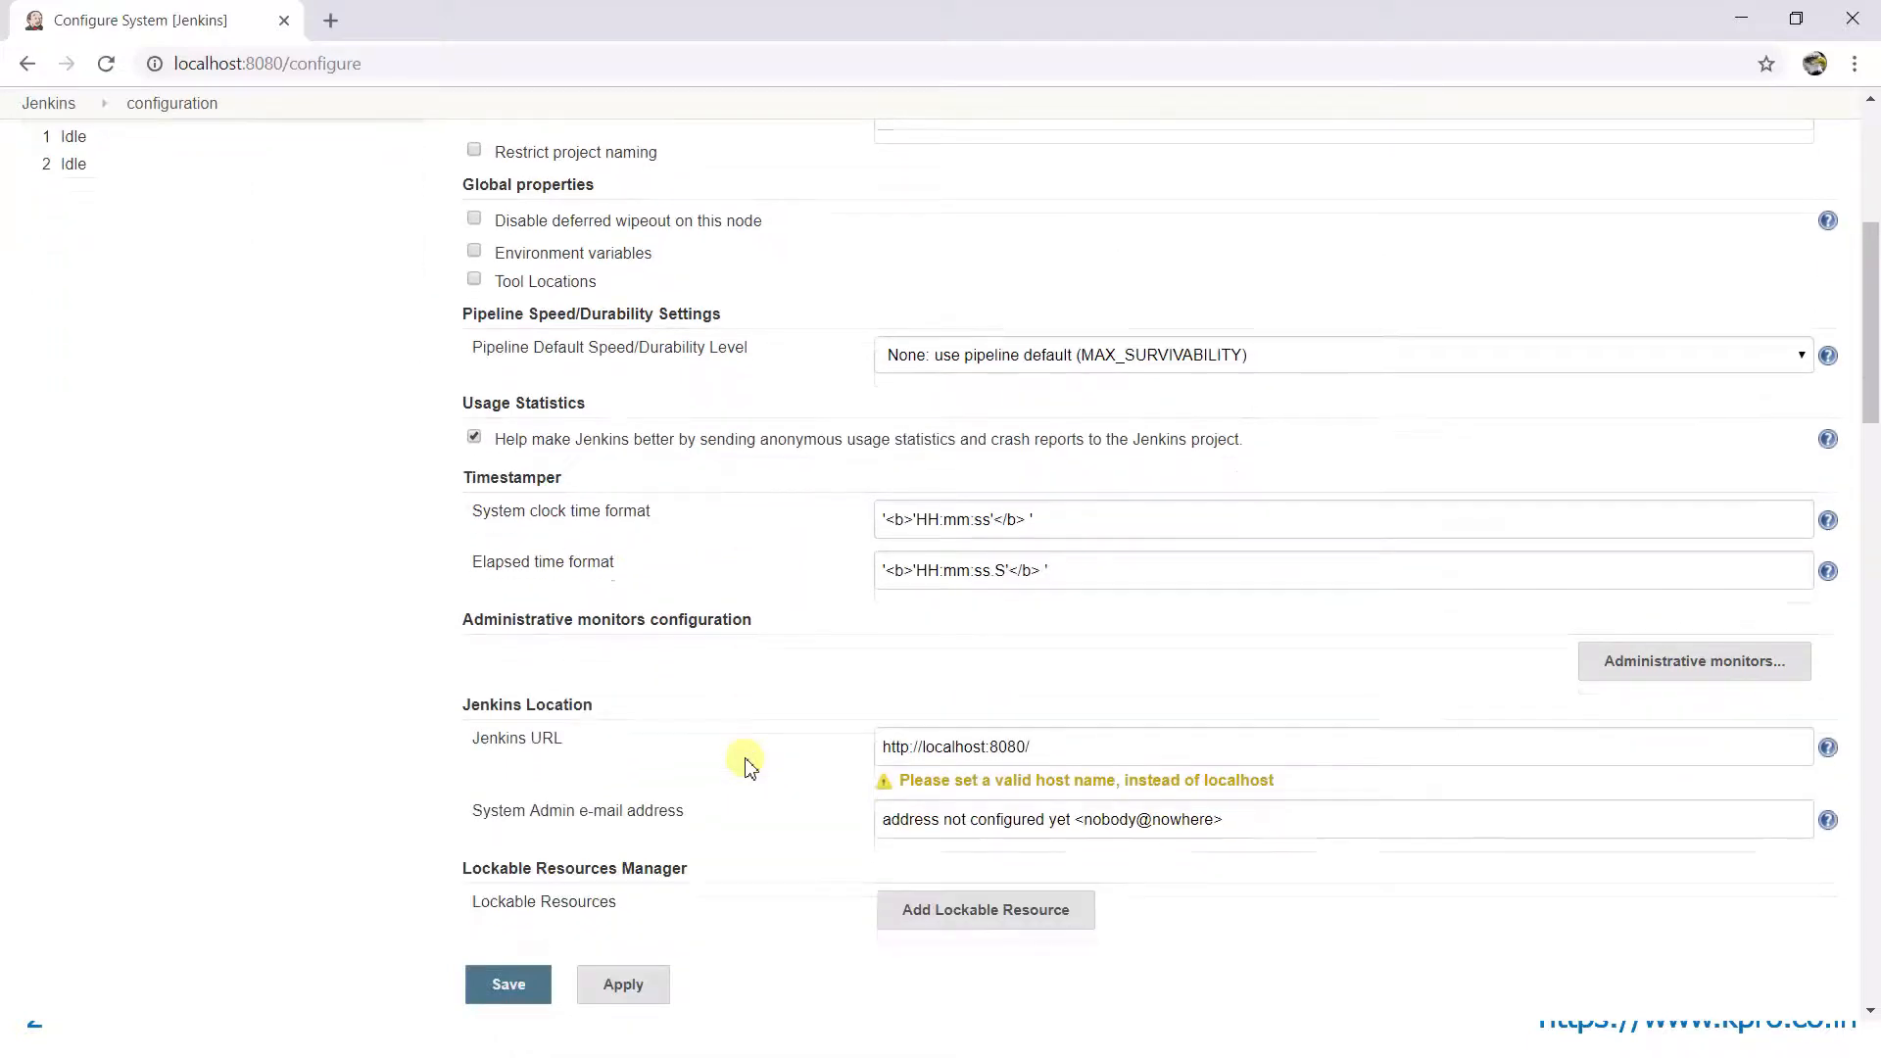
{"action": "scroll", "coordinate": [748, 764], "scroll_direction": "up", "scroll_amount": 6}
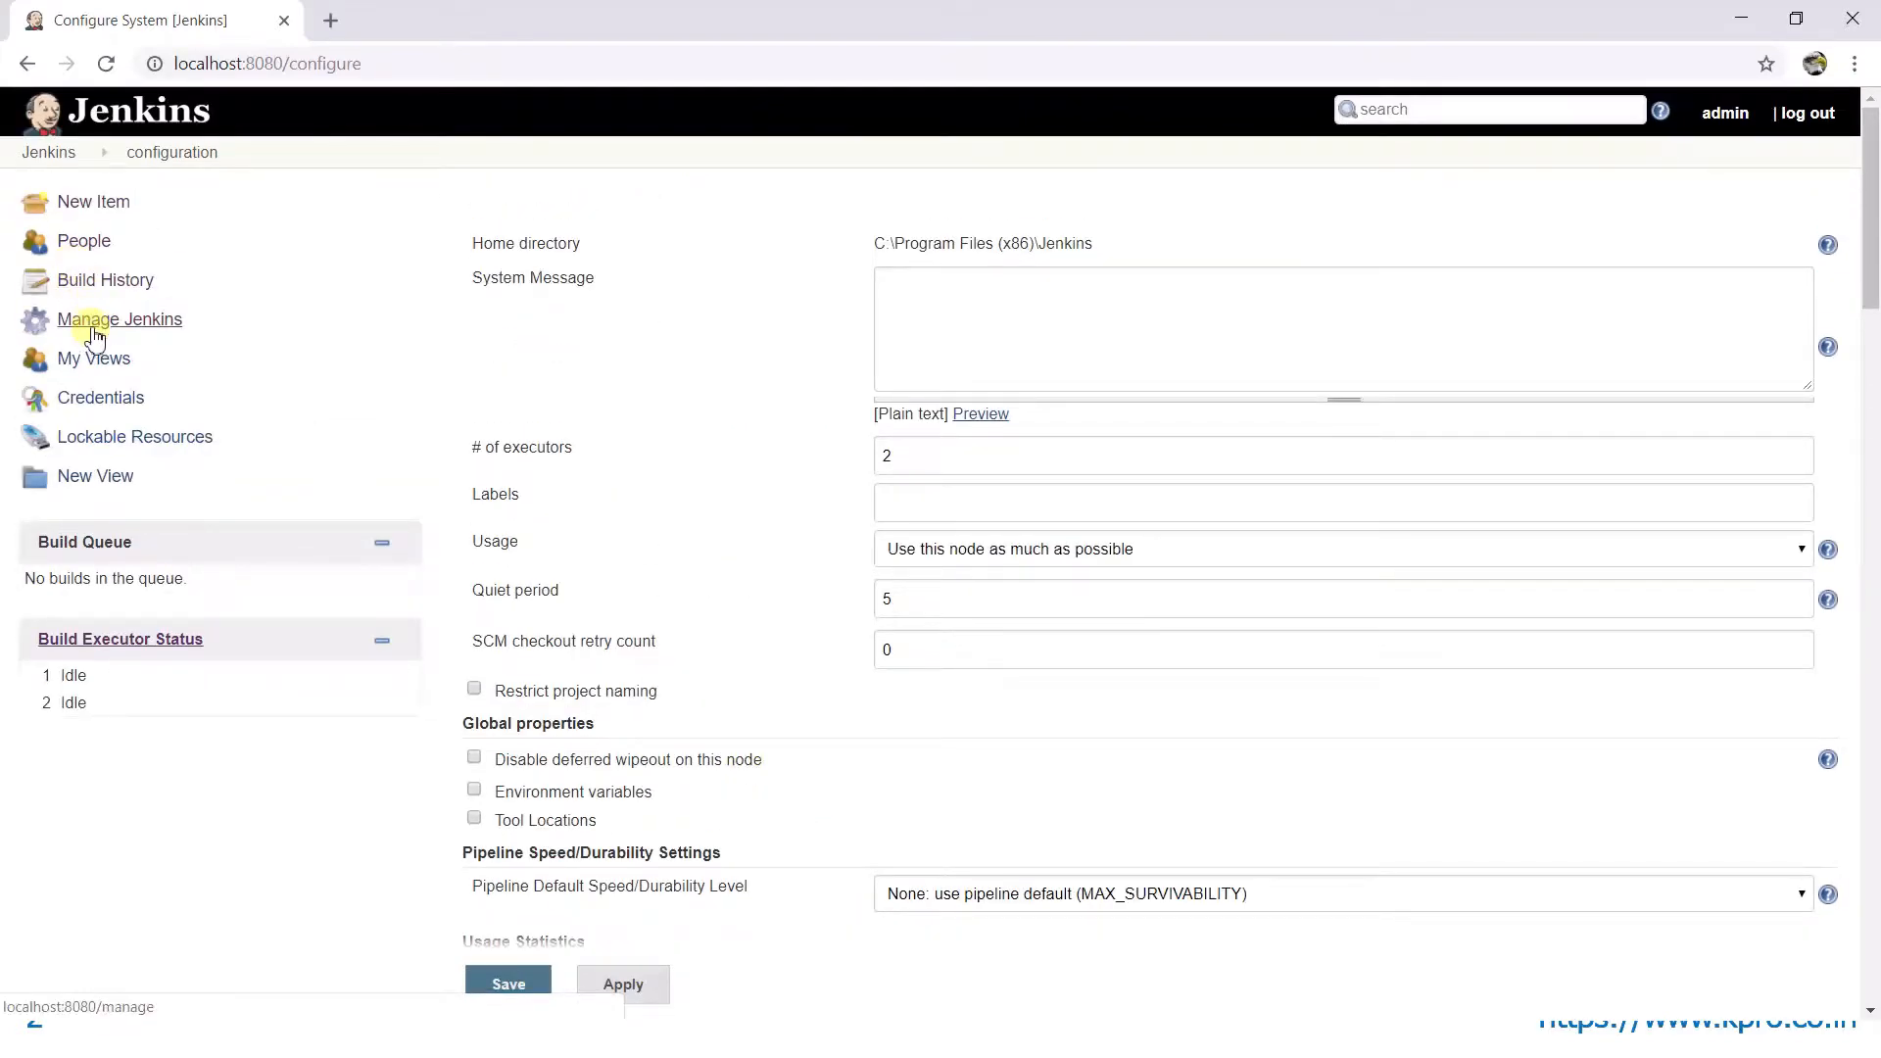
- Review the Configure Global Security settings, from access control to SSH Server, and return to Manage Jenkins
{"action": "left_click", "coordinate": [95, 323]}
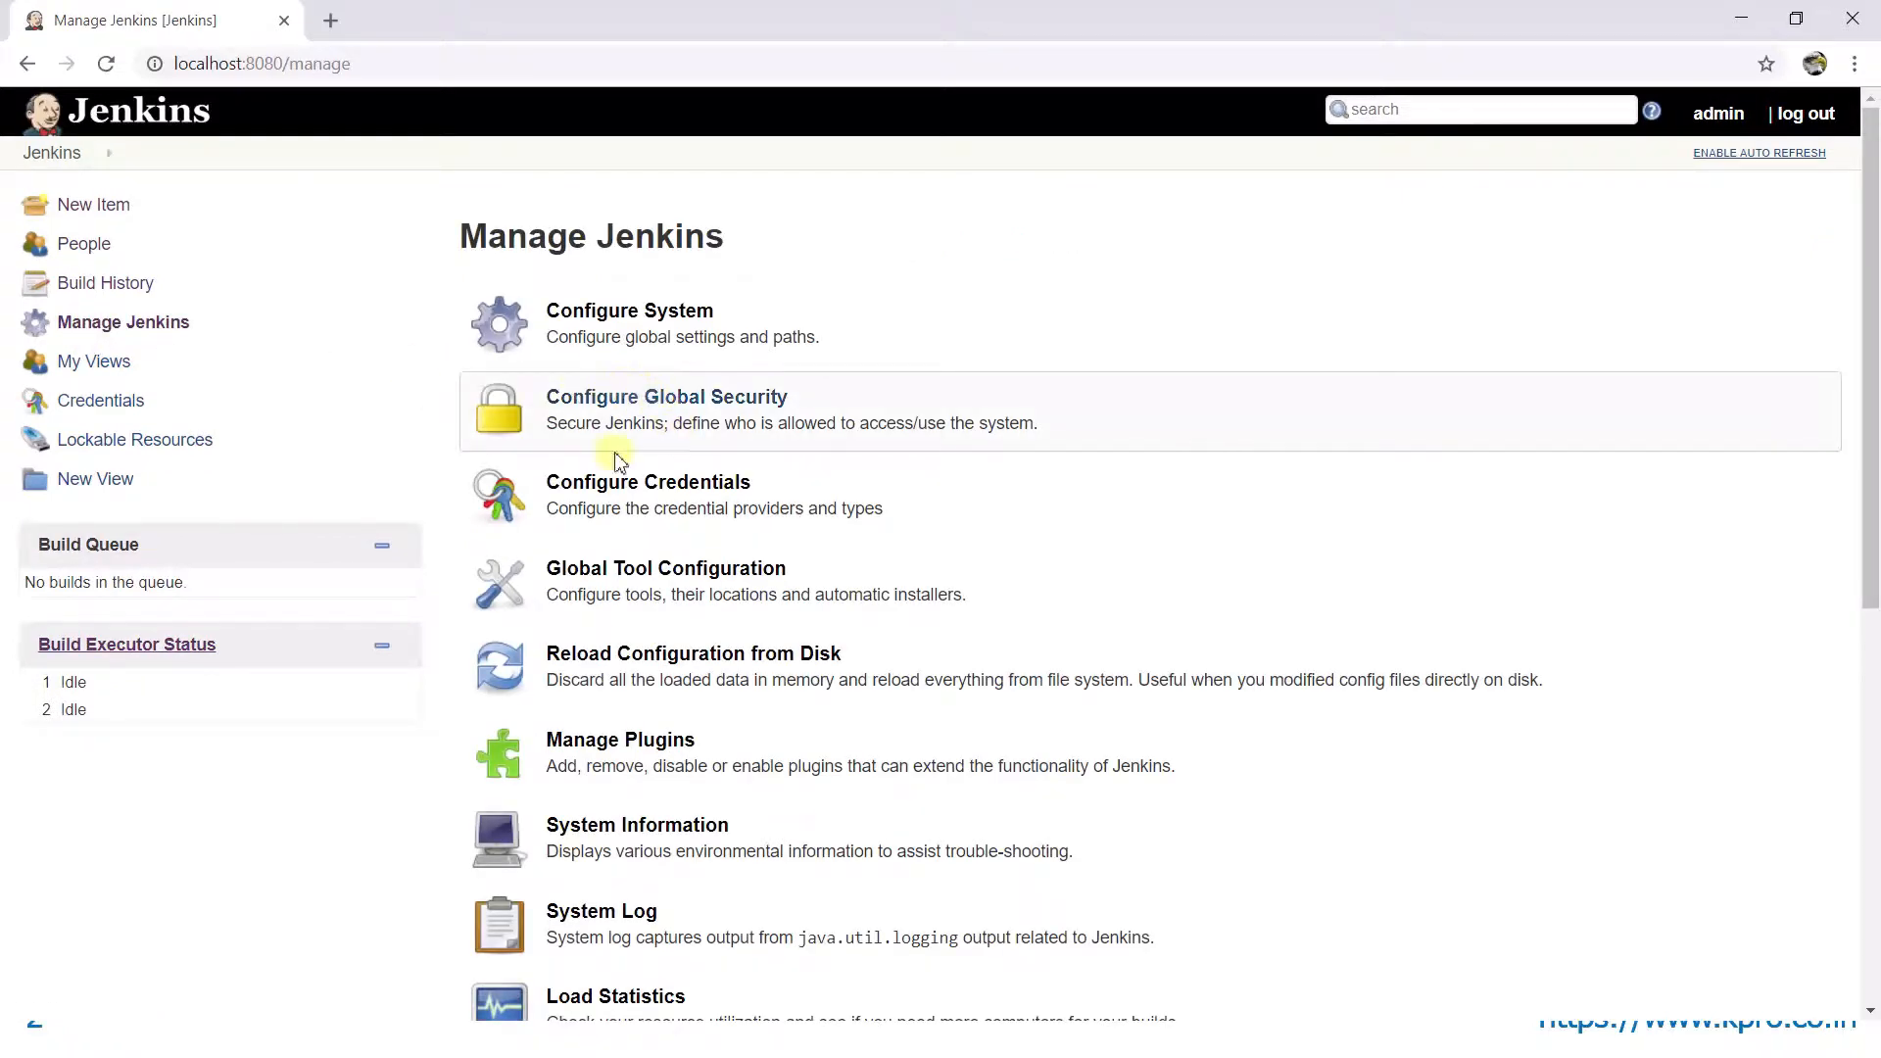
{"action": "left_click", "coordinate": [712, 423]}
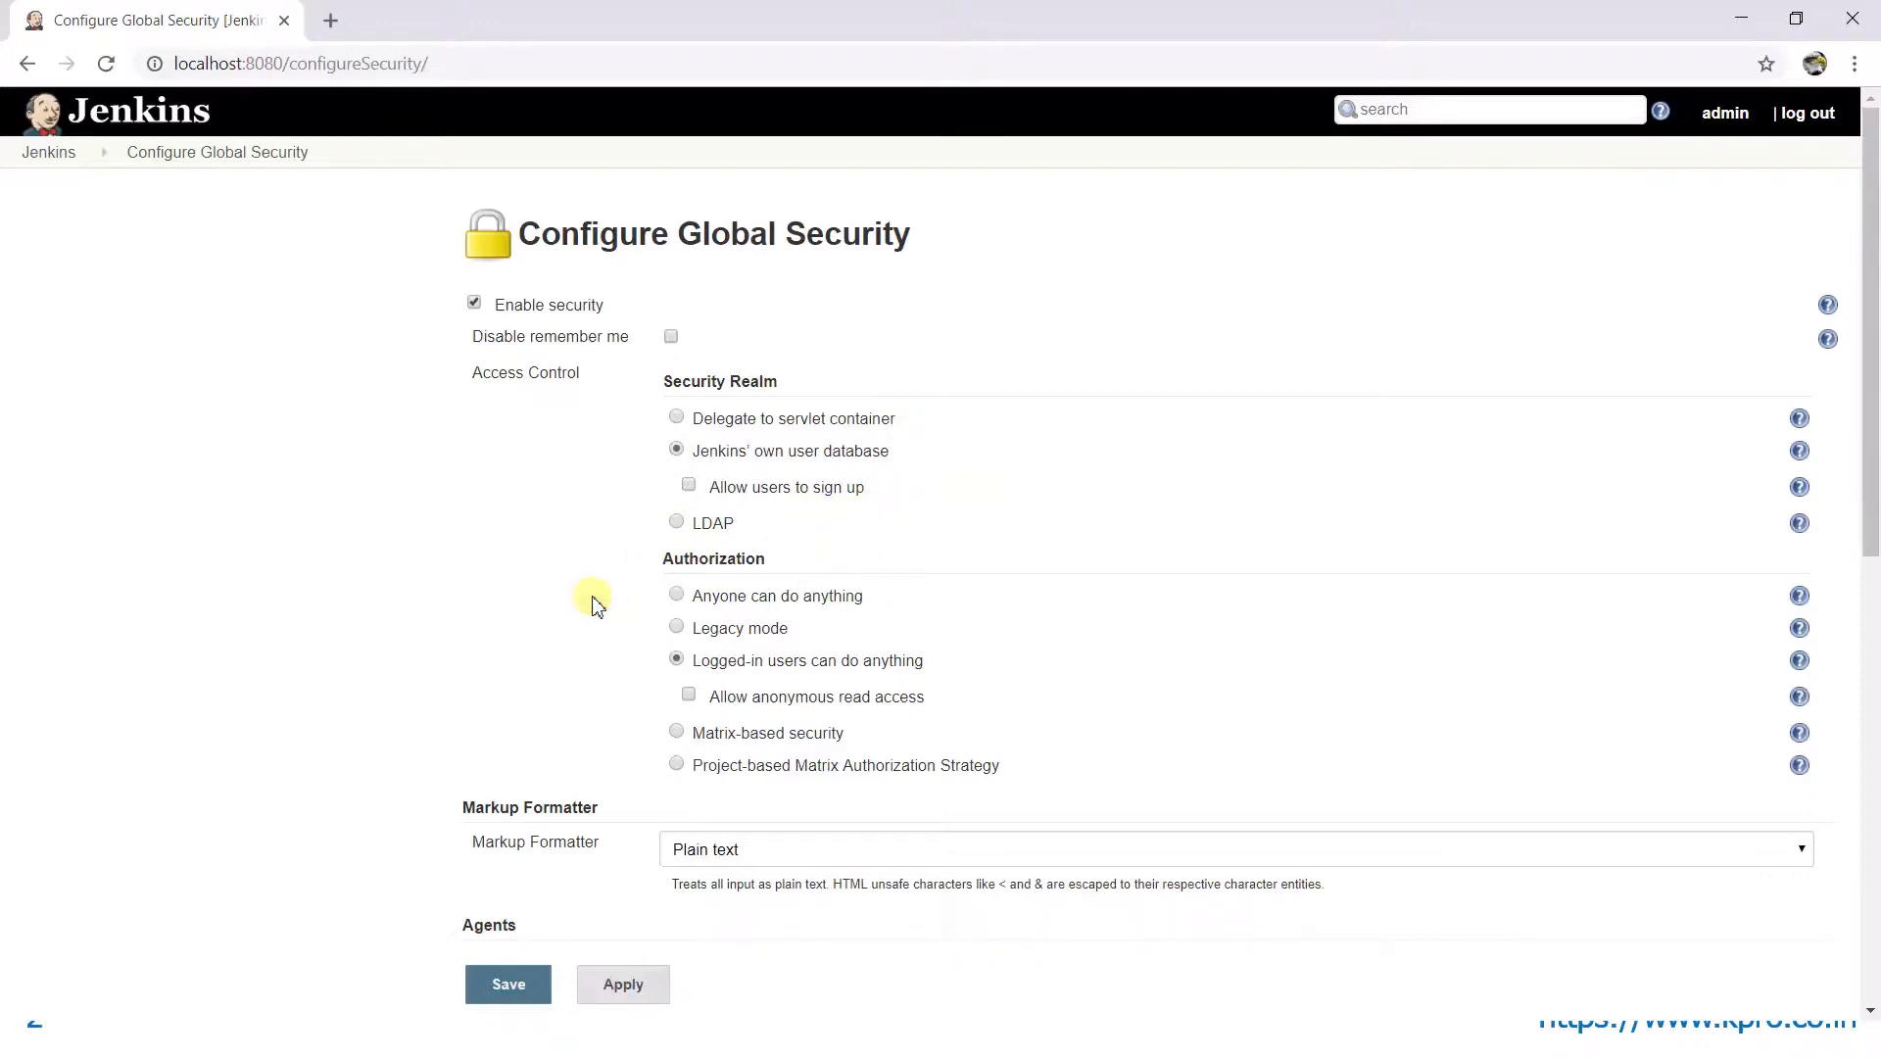
{"action": "scroll", "coordinate": [593, 598], "scroll_direction": "down", "scroll_amount": 4}
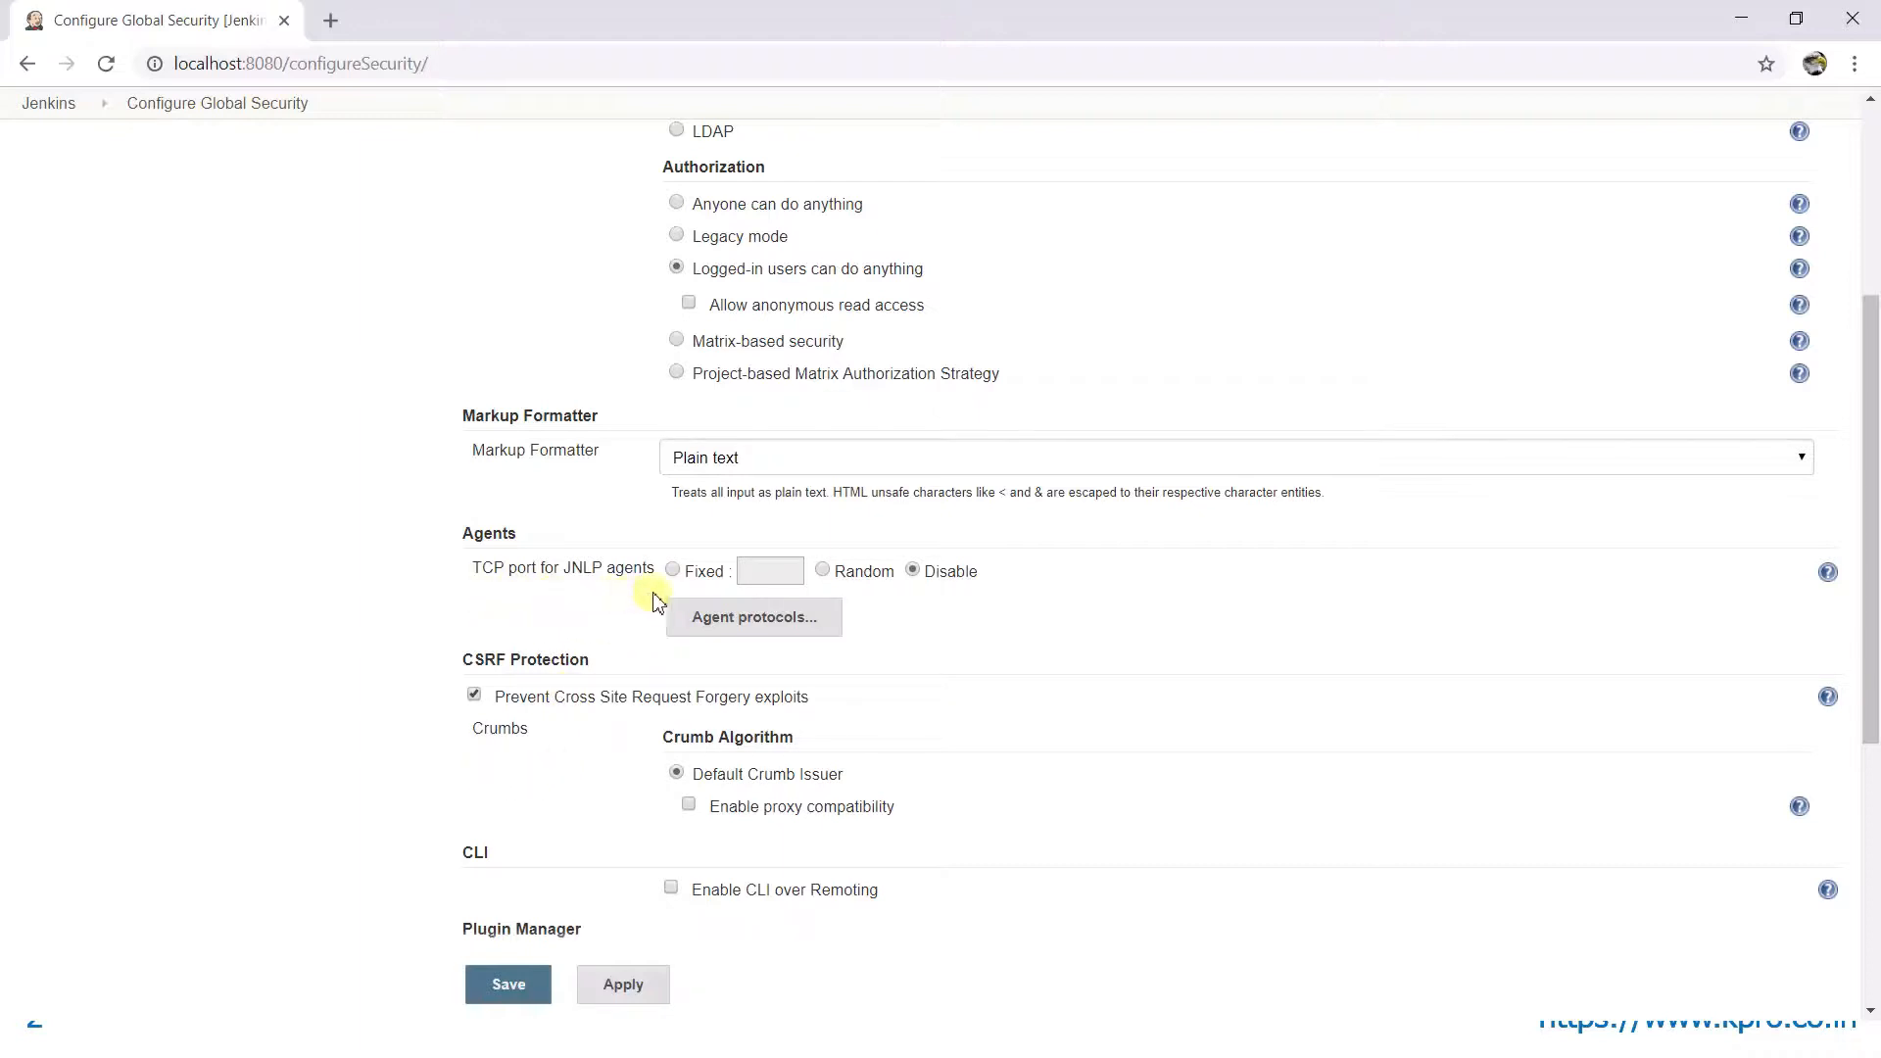
{"action": "left_click", "coordinate": [922, 633]}
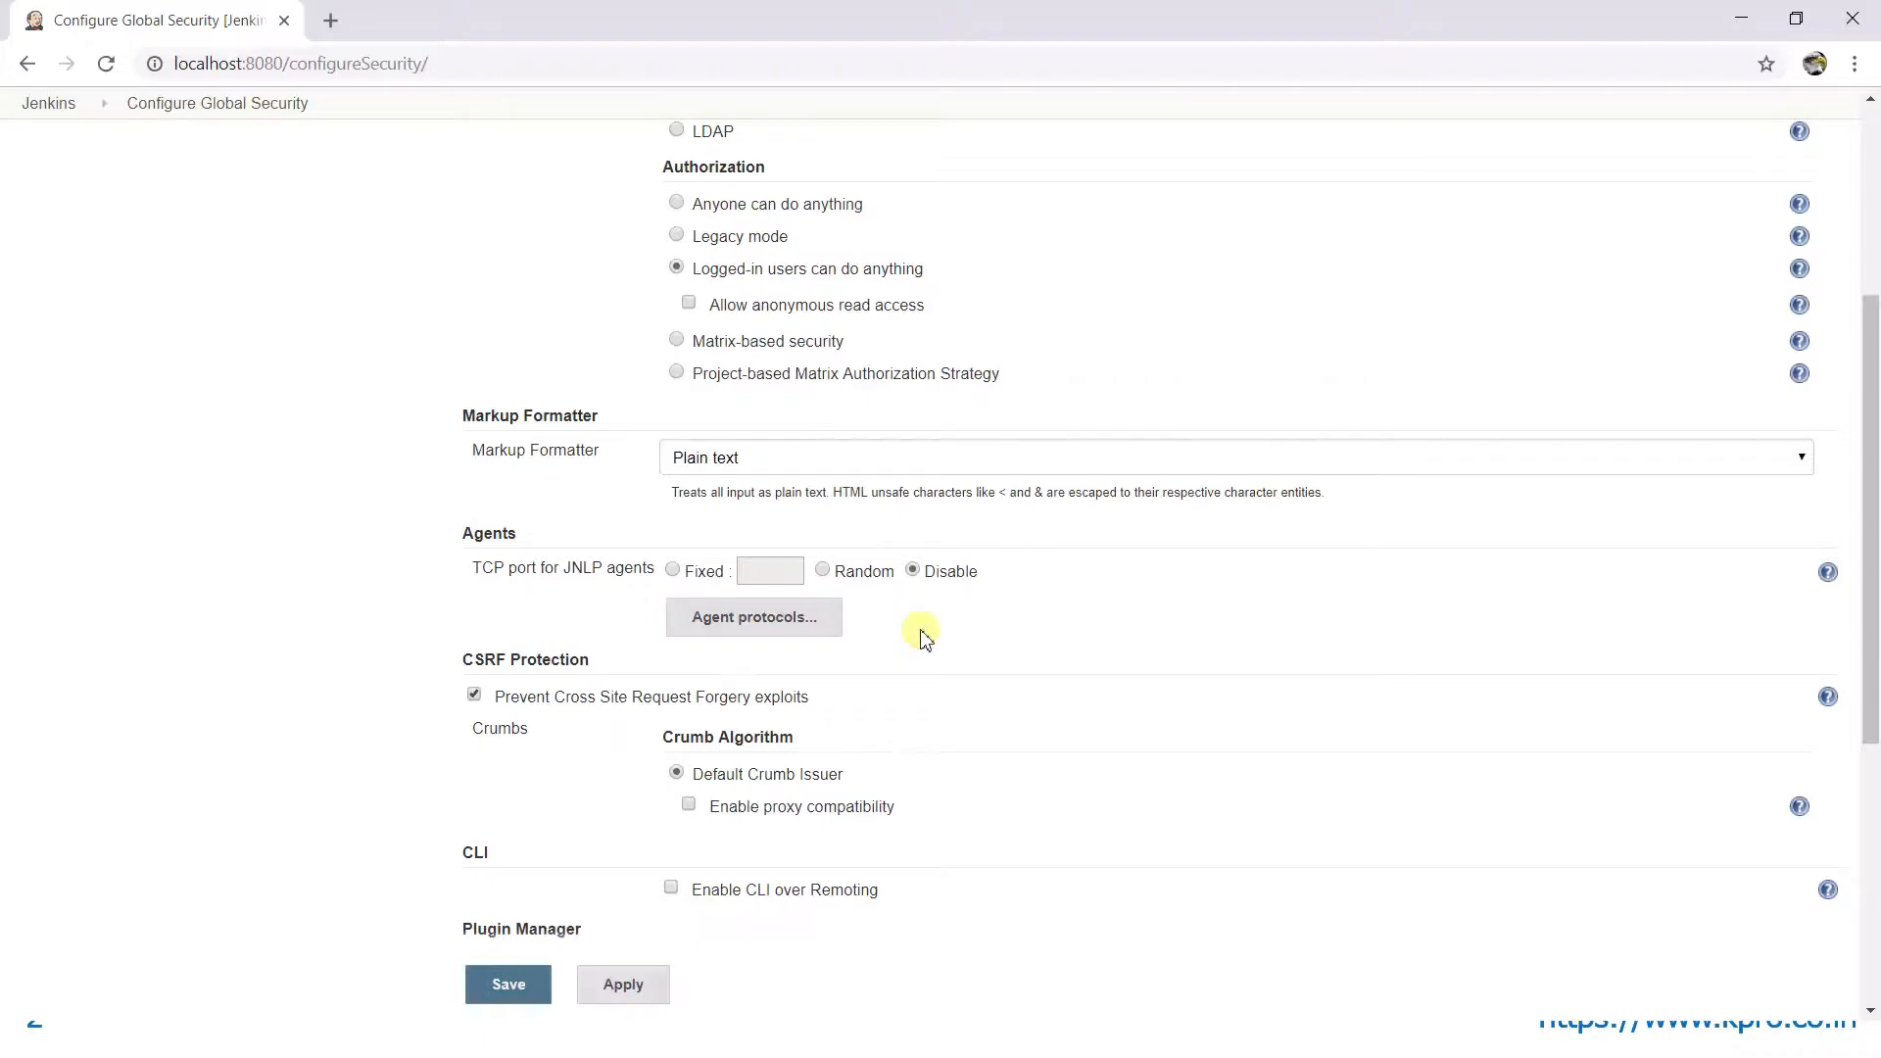
{"action": "scroll", "coordinate": [922, 635], "scroll_direction": "down", "scroll_amount": 5}
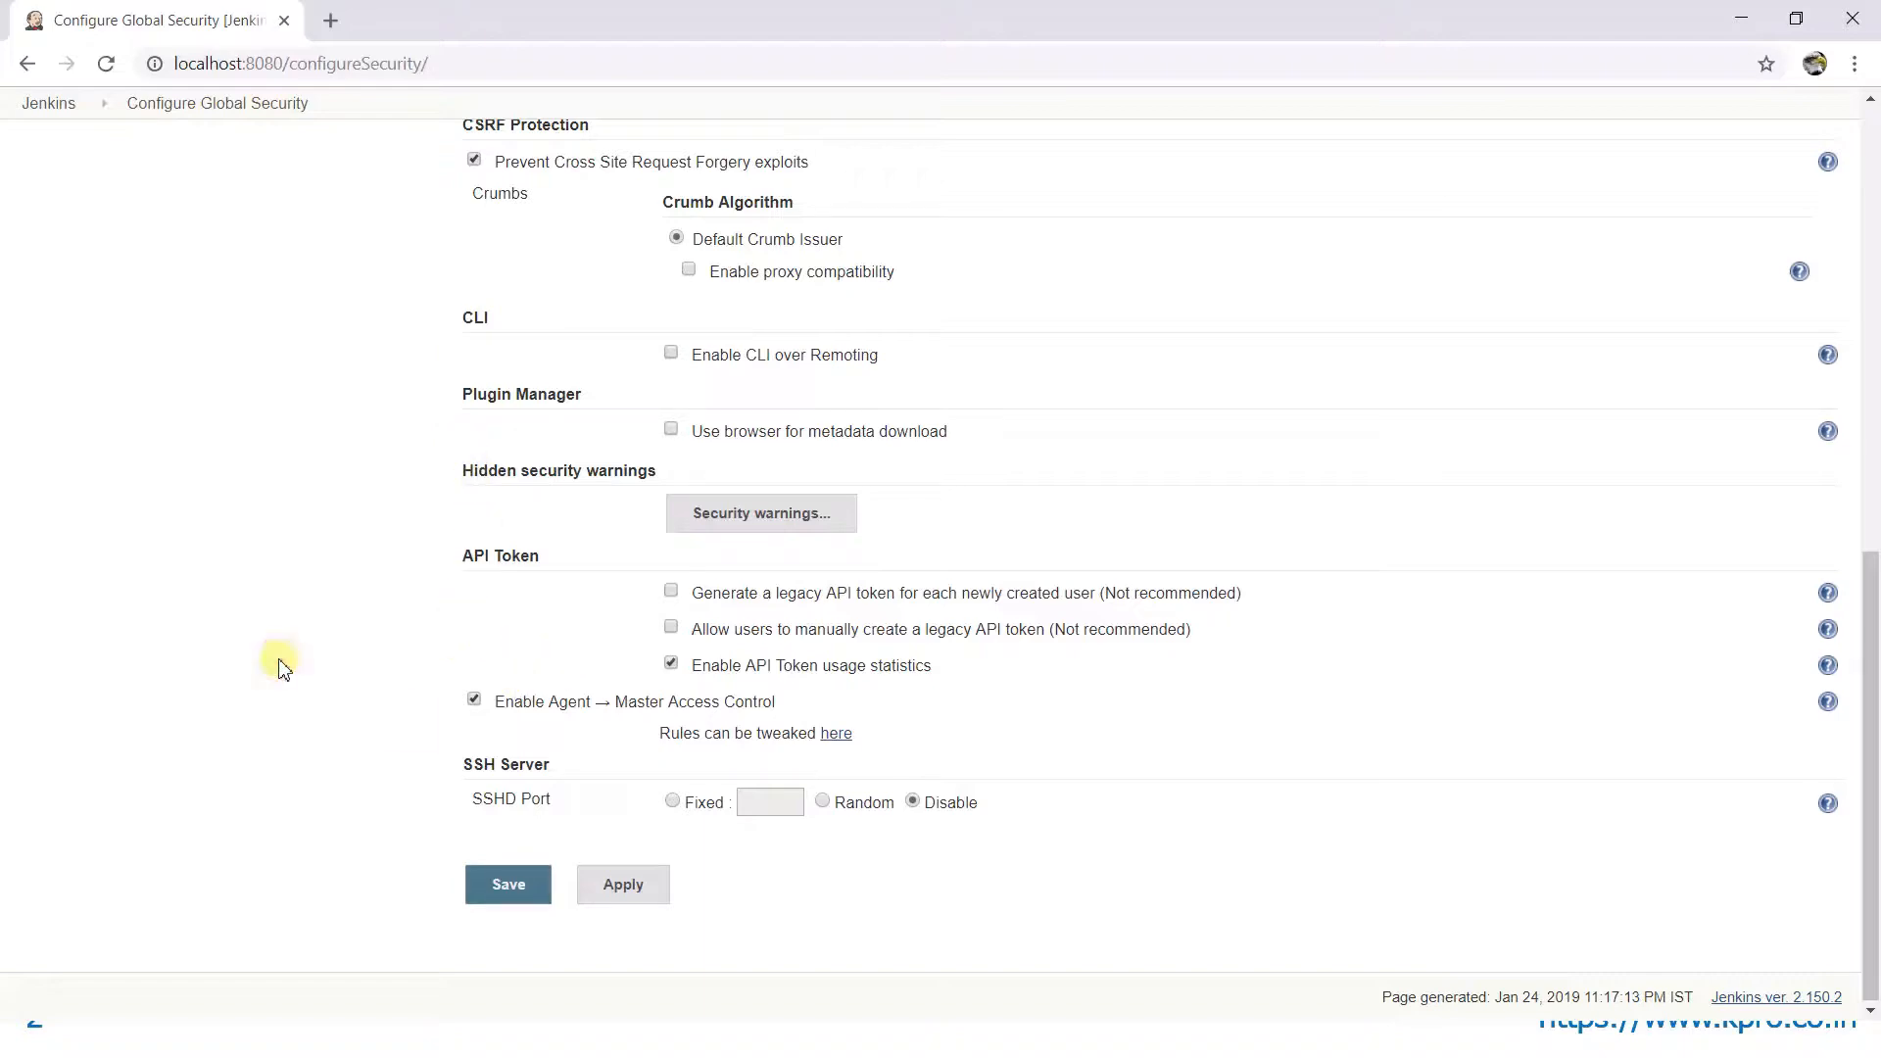
{"action": "scroll", "coordinate": [282, 666], "scroll_direction": "up", "scroll_amount": 10}
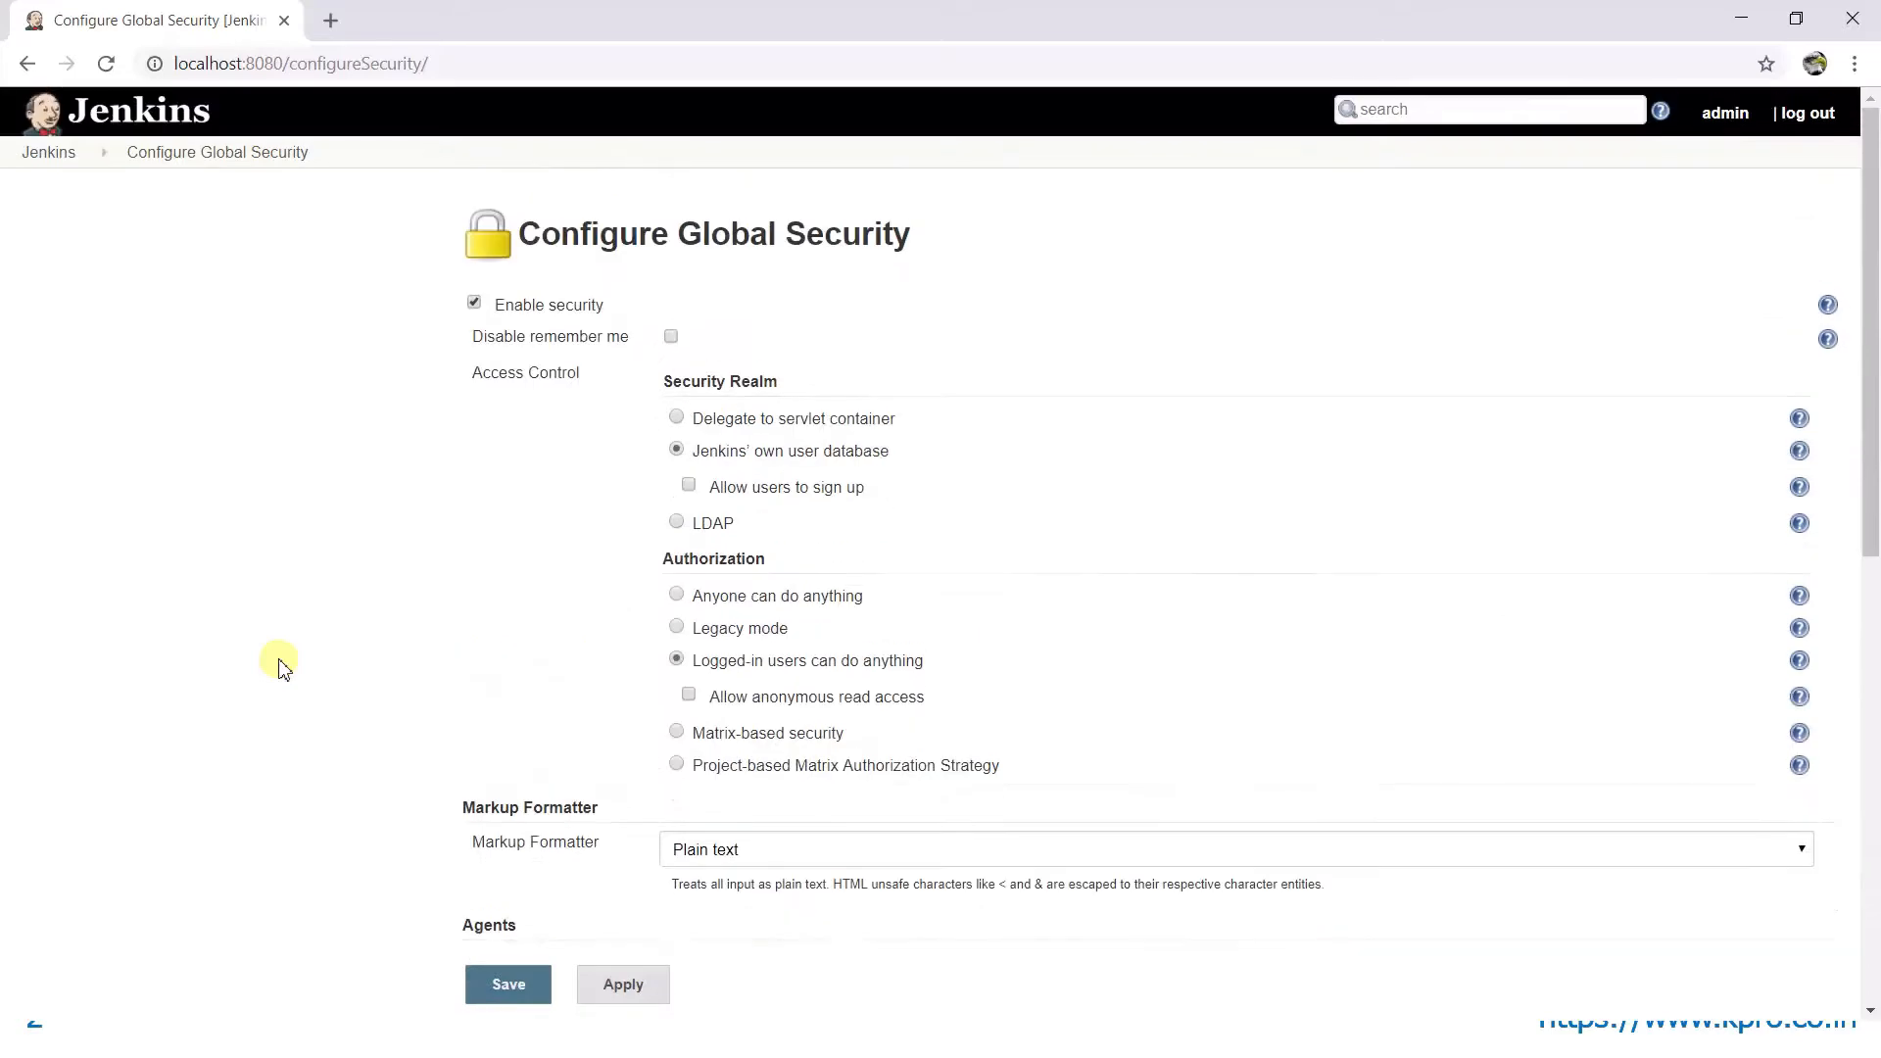
{"action": "left_click", "coordinate": [28, 64]}
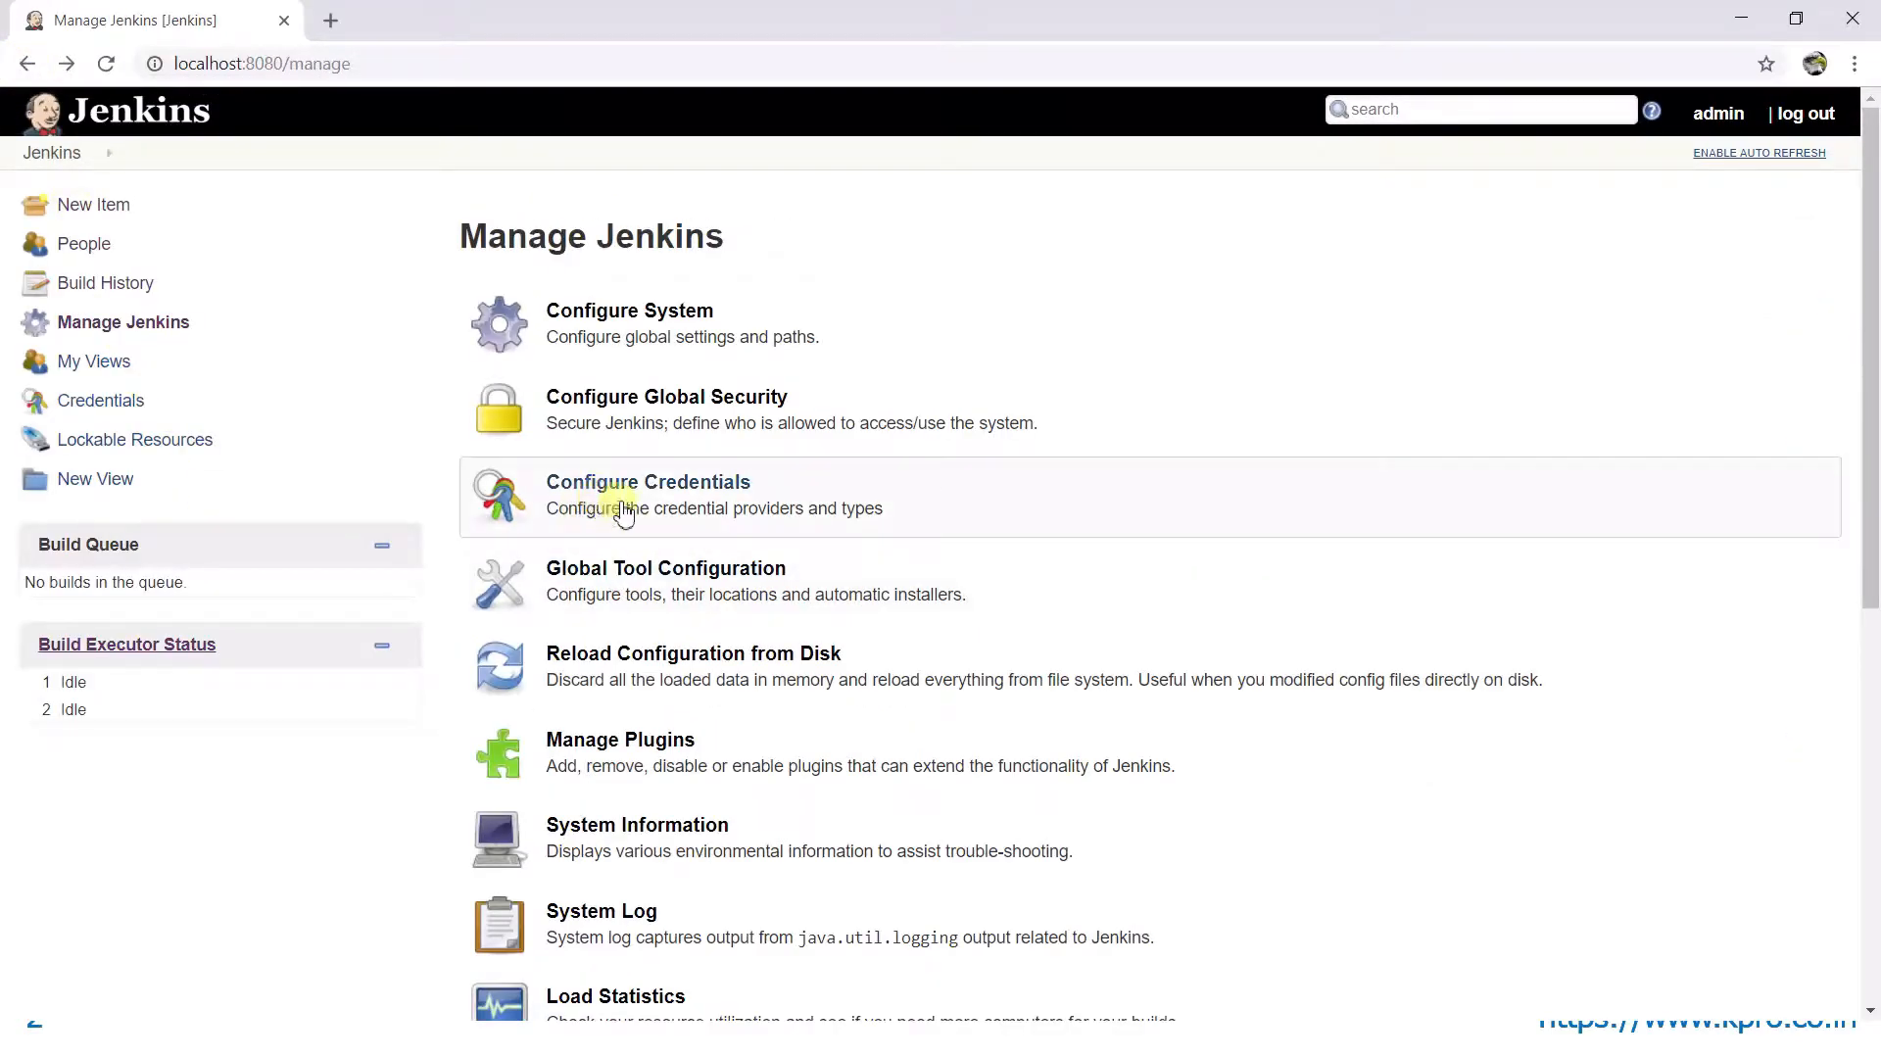
- In Configure Credentials, set Providers to Only selected and exclude the Jenkins Credentials Provider
{"action": "left_click", "coordinate": [692, 512]}
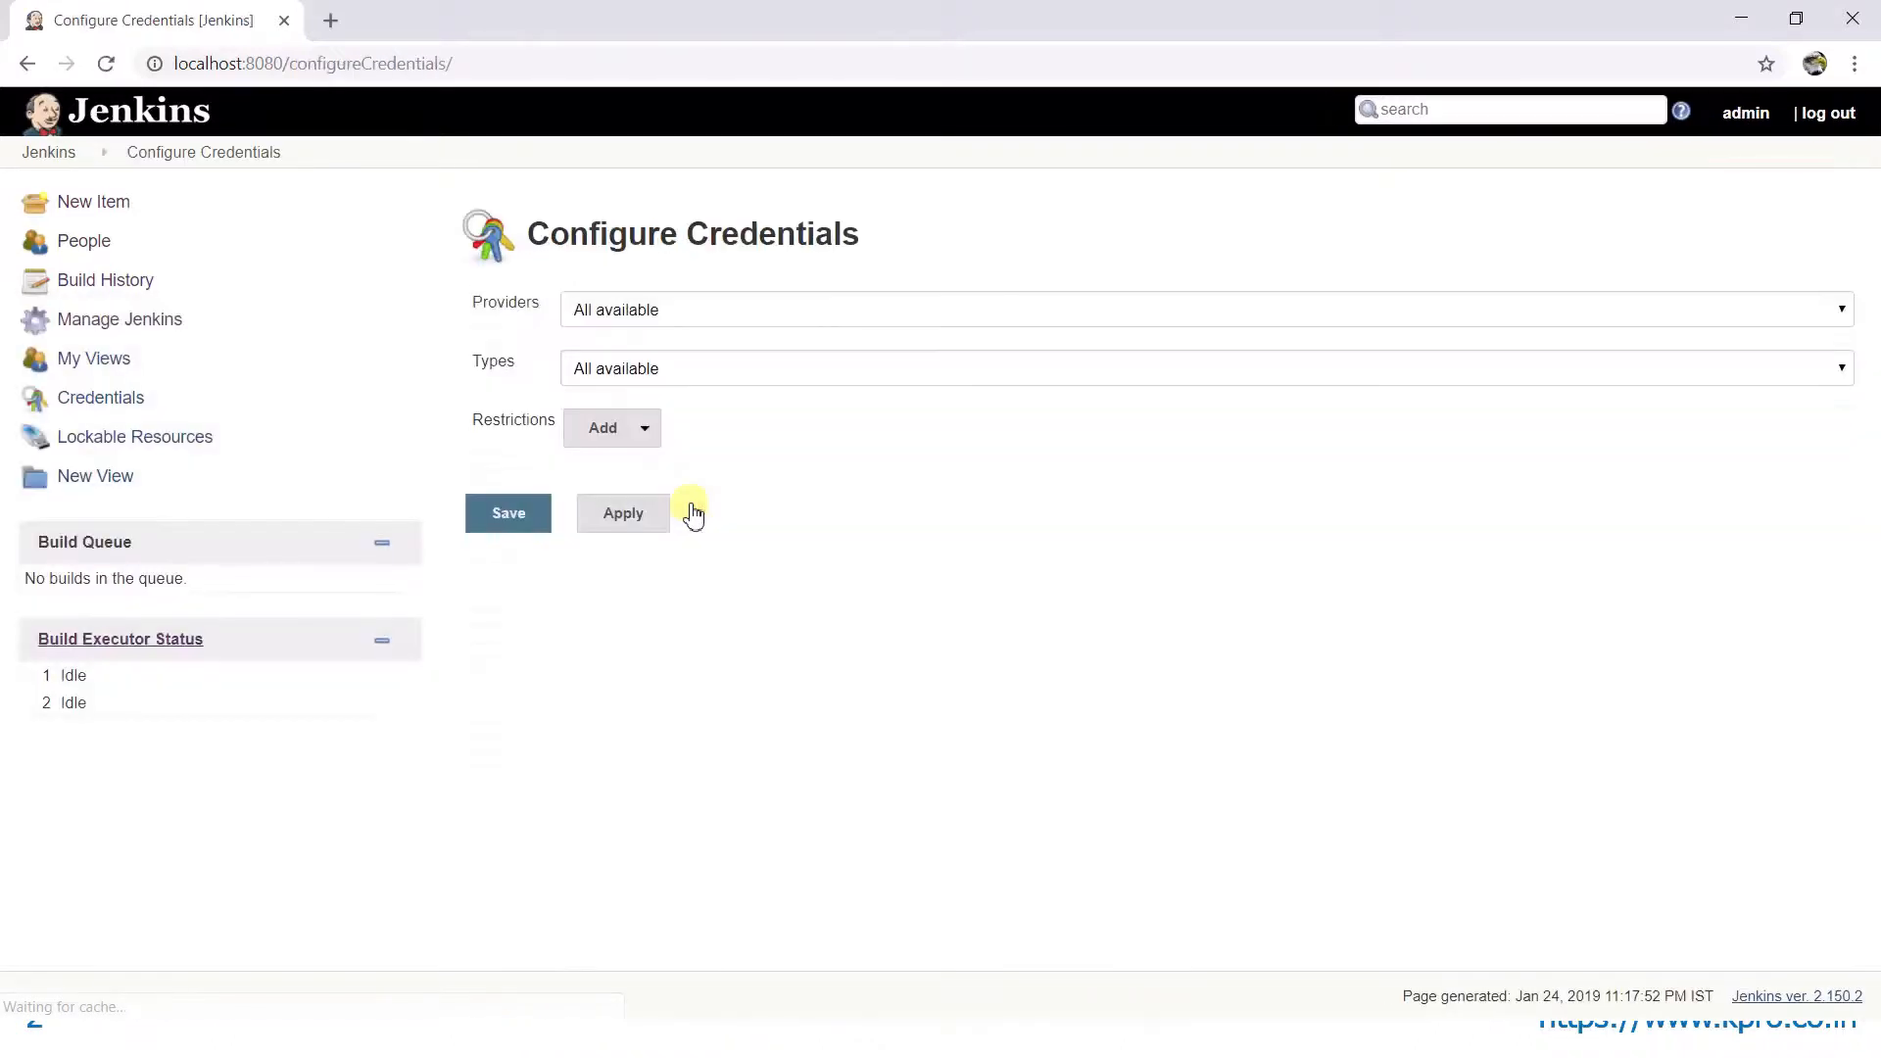
{"action": "left_click", "coordinate": [635, 325]}
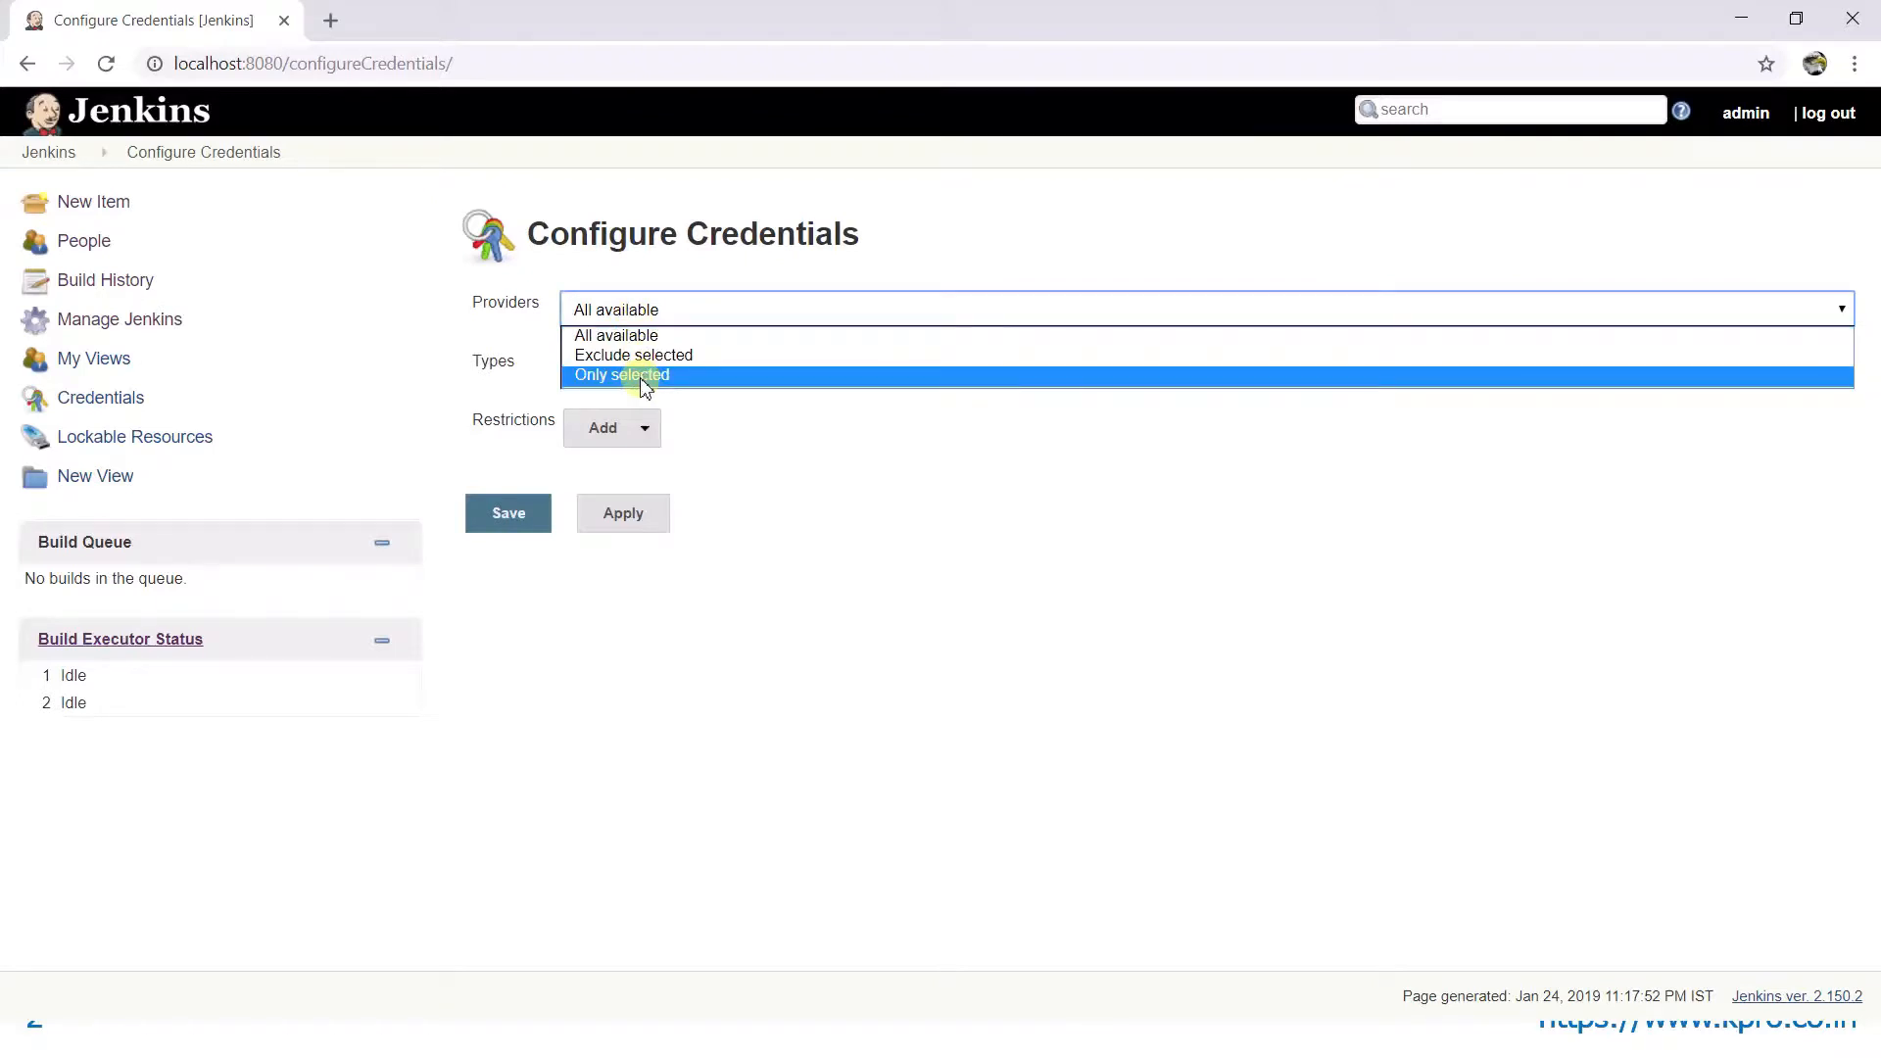
{"action": "left_click", "coordinate": [643, 377]}
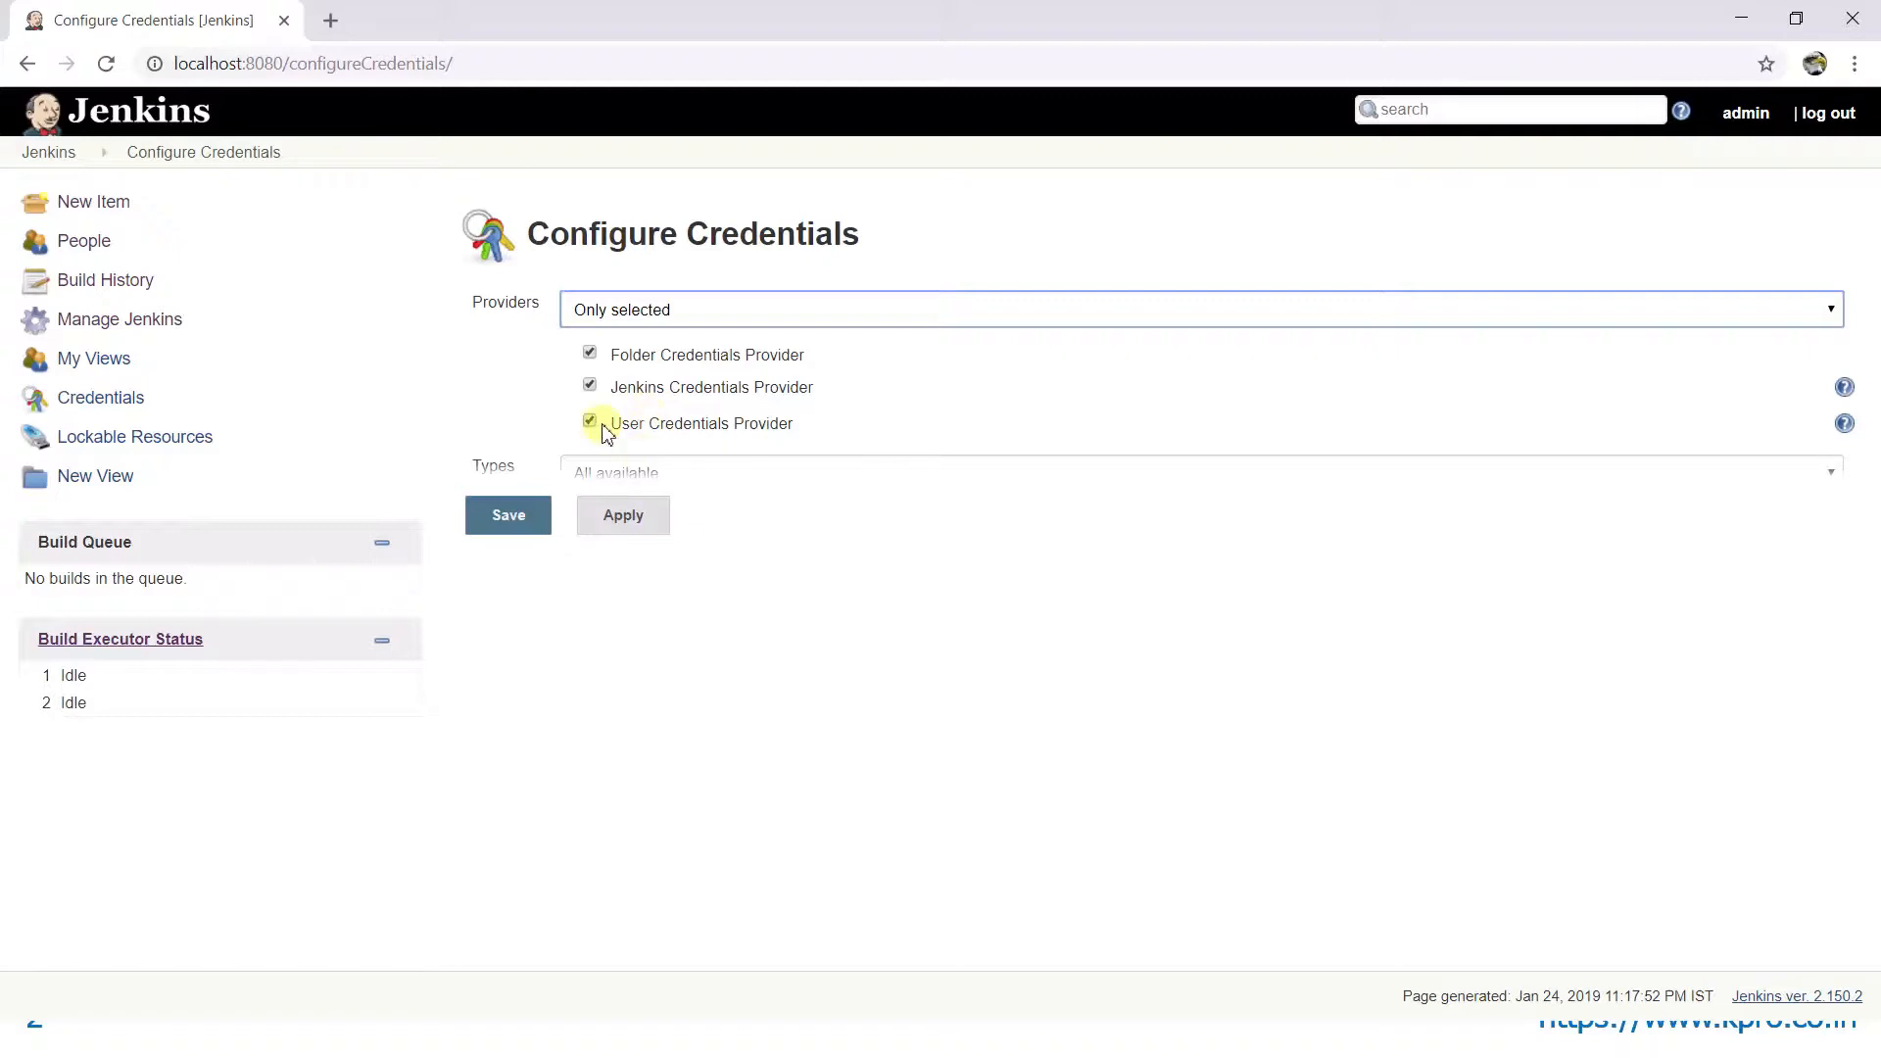
{"action": "left_click", "coordinate": [593, 387]}
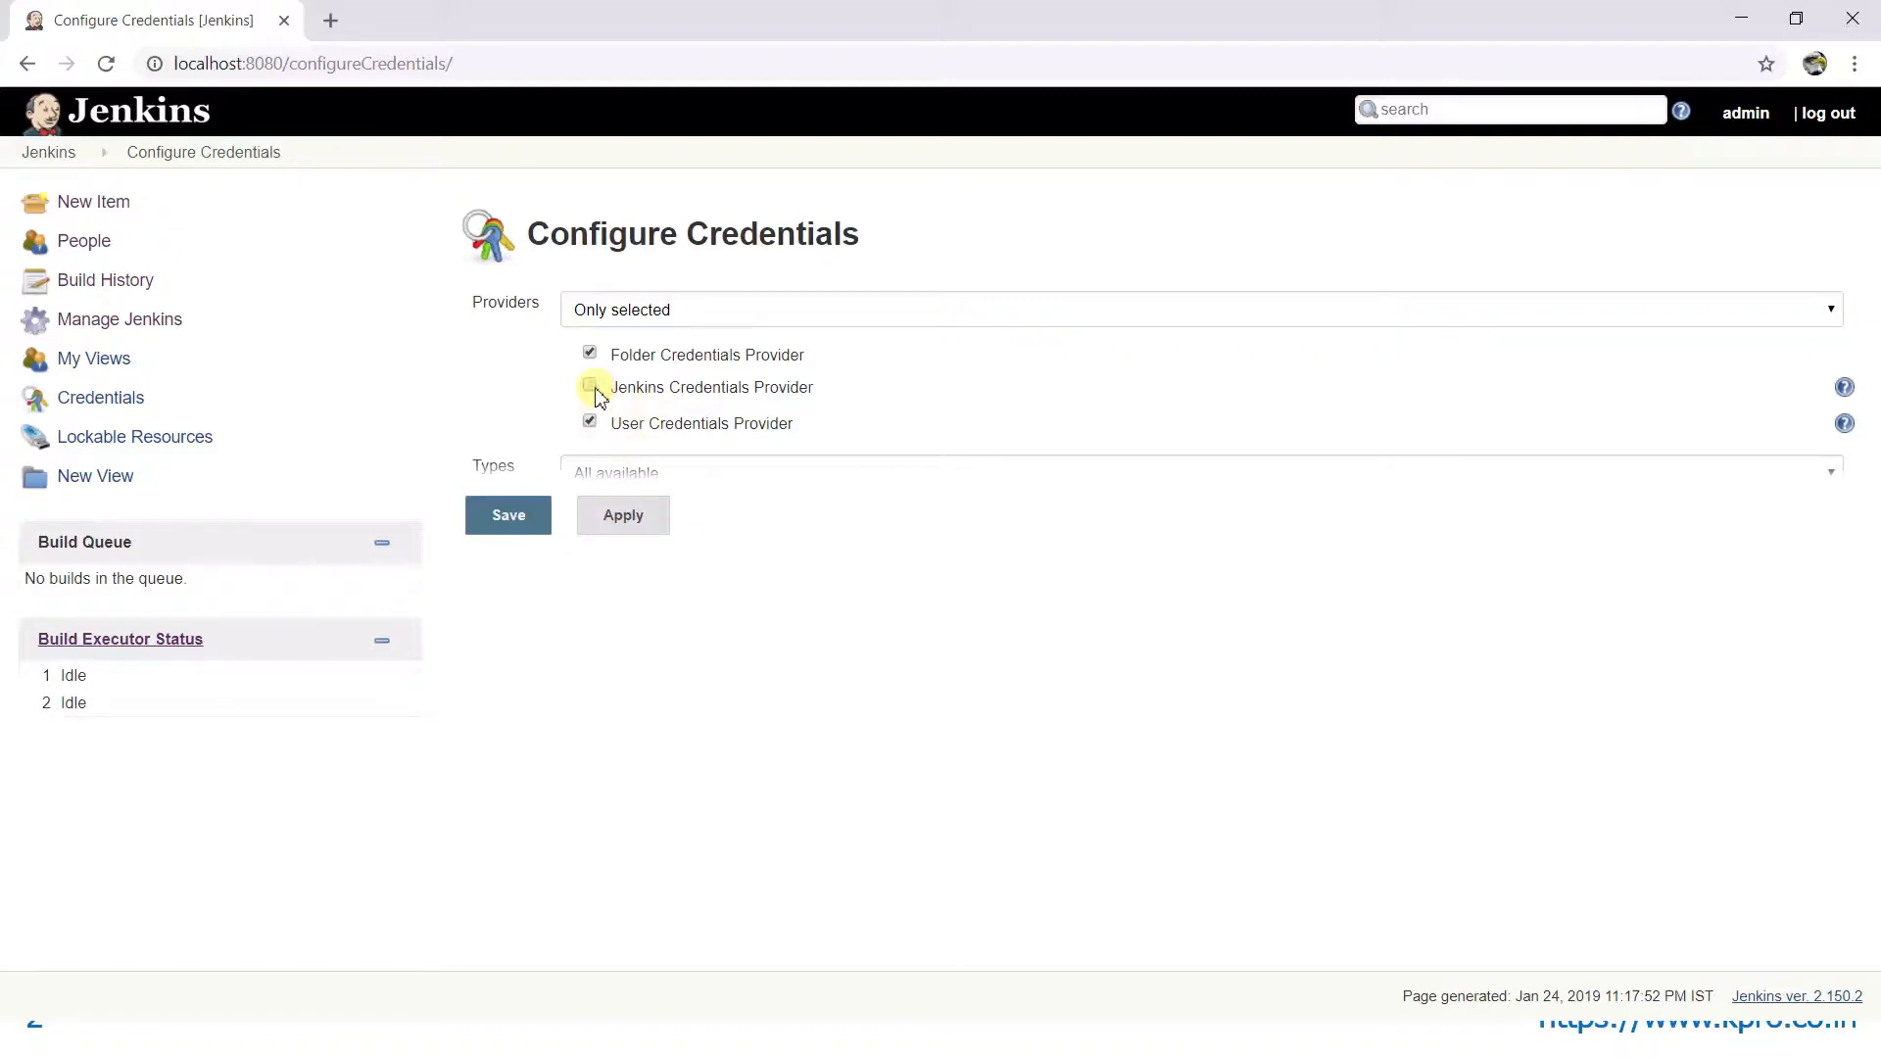
- Set the credential Types to Only selected, exclude Docker Host Certificate Authentication, and return to Manage Jenkins without saving
{"action": "left_click", "coordinate": [722, 474]}
{"action": "left_click", "coordinate": [701, 544]}
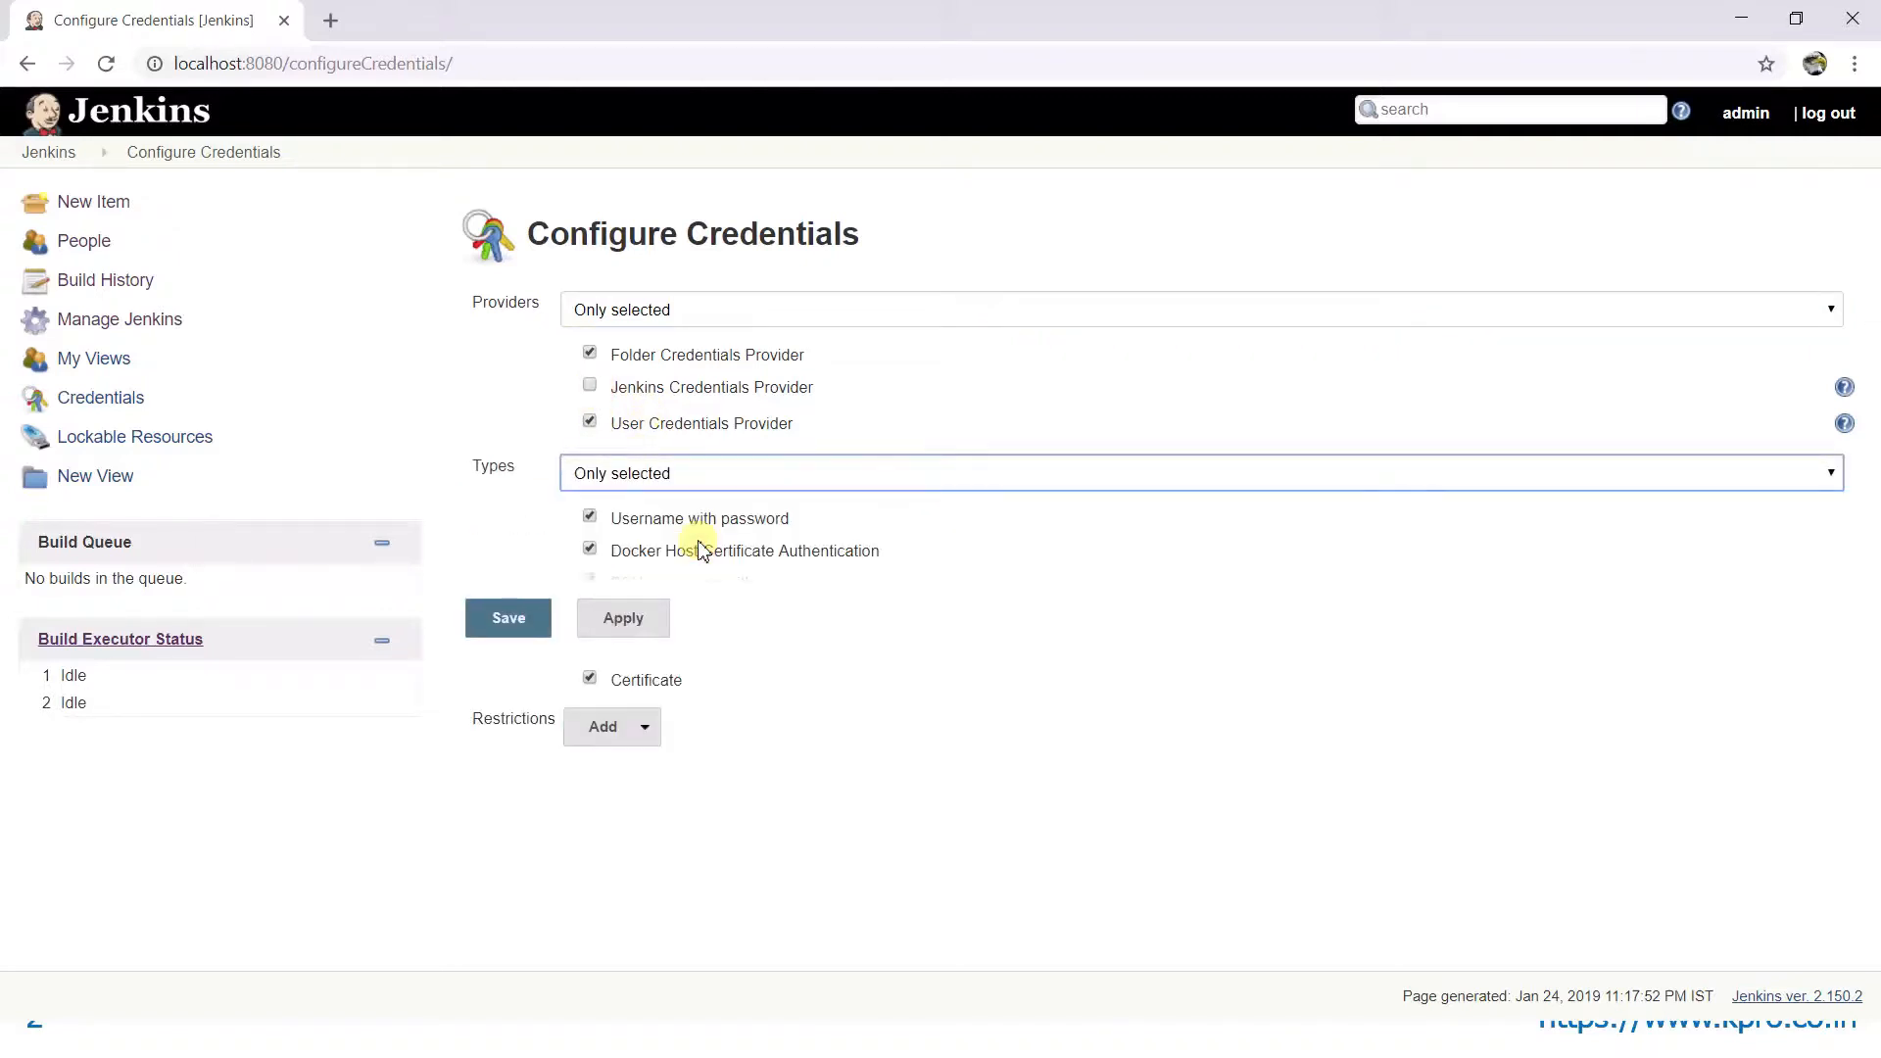
{"action": "left_click", "coordinate": [635, 554]}
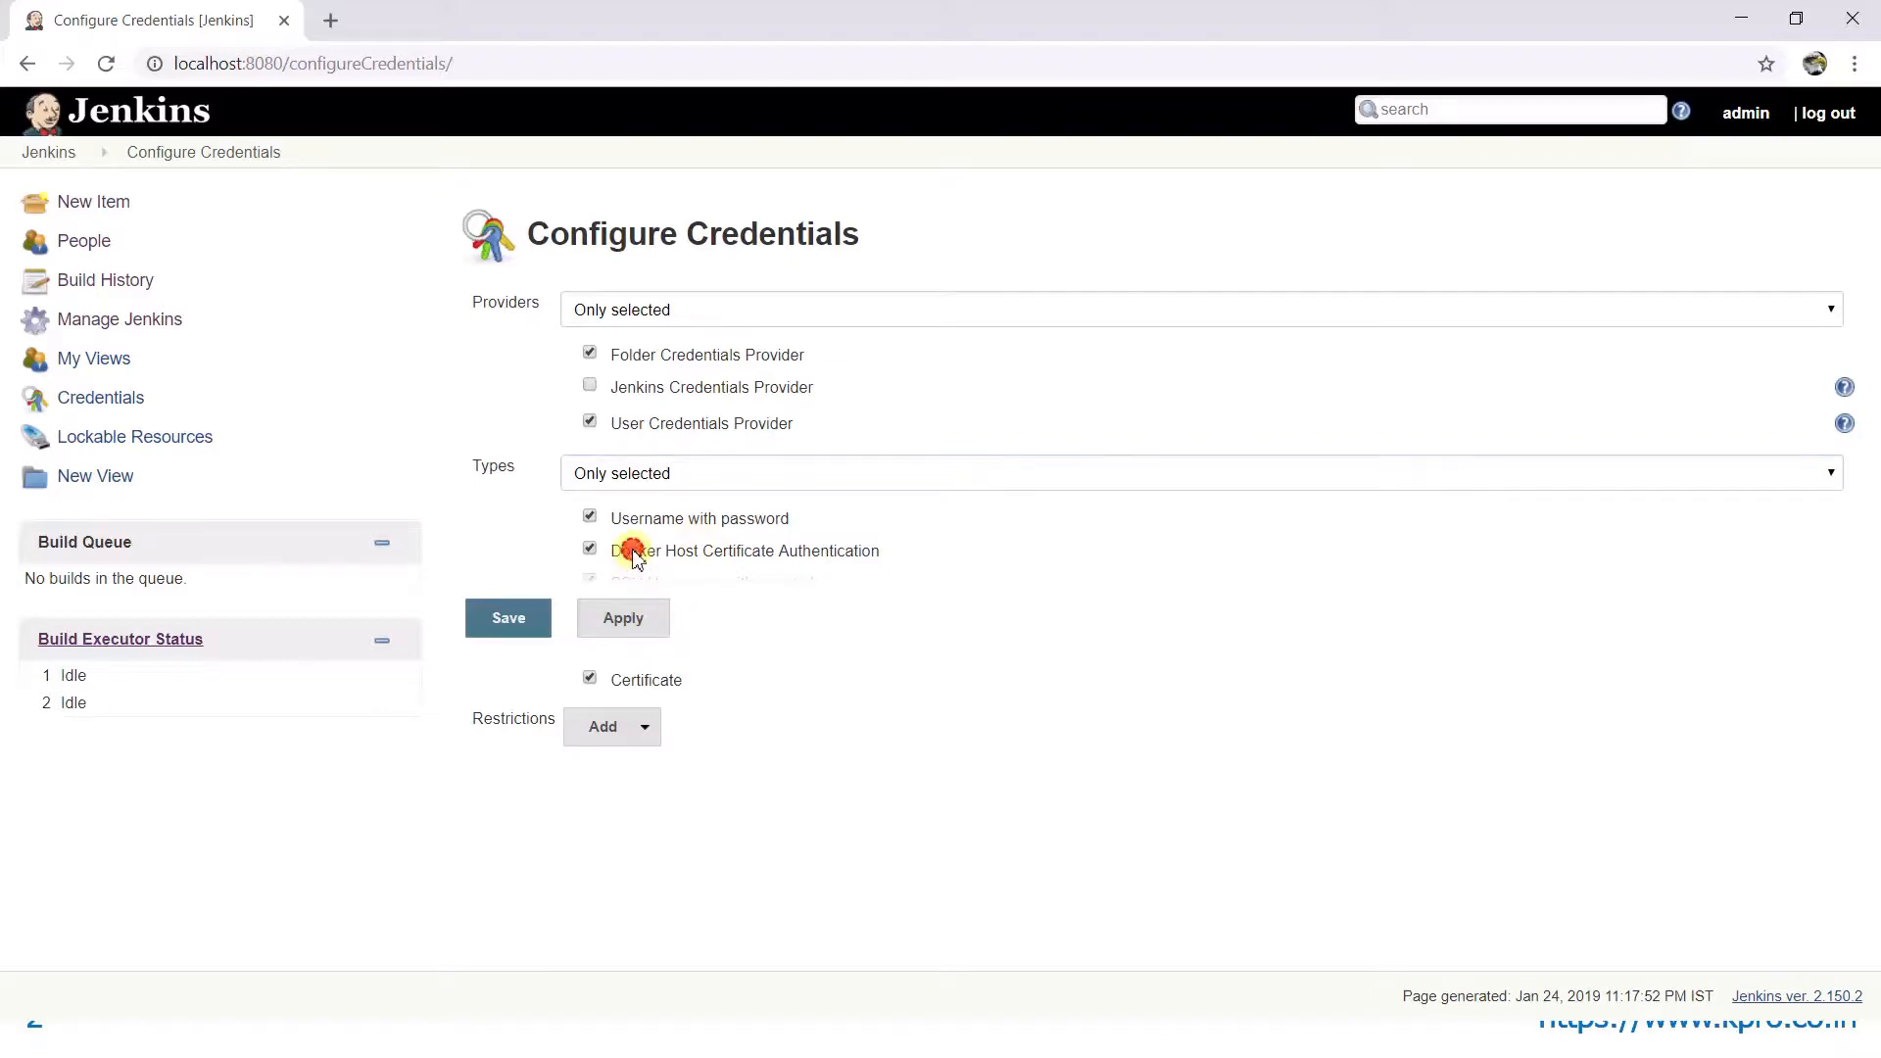
{"action": "left_click", "coordinate": [637, 726]}
{"action": "left_click", "coordinate": [778, 804]}
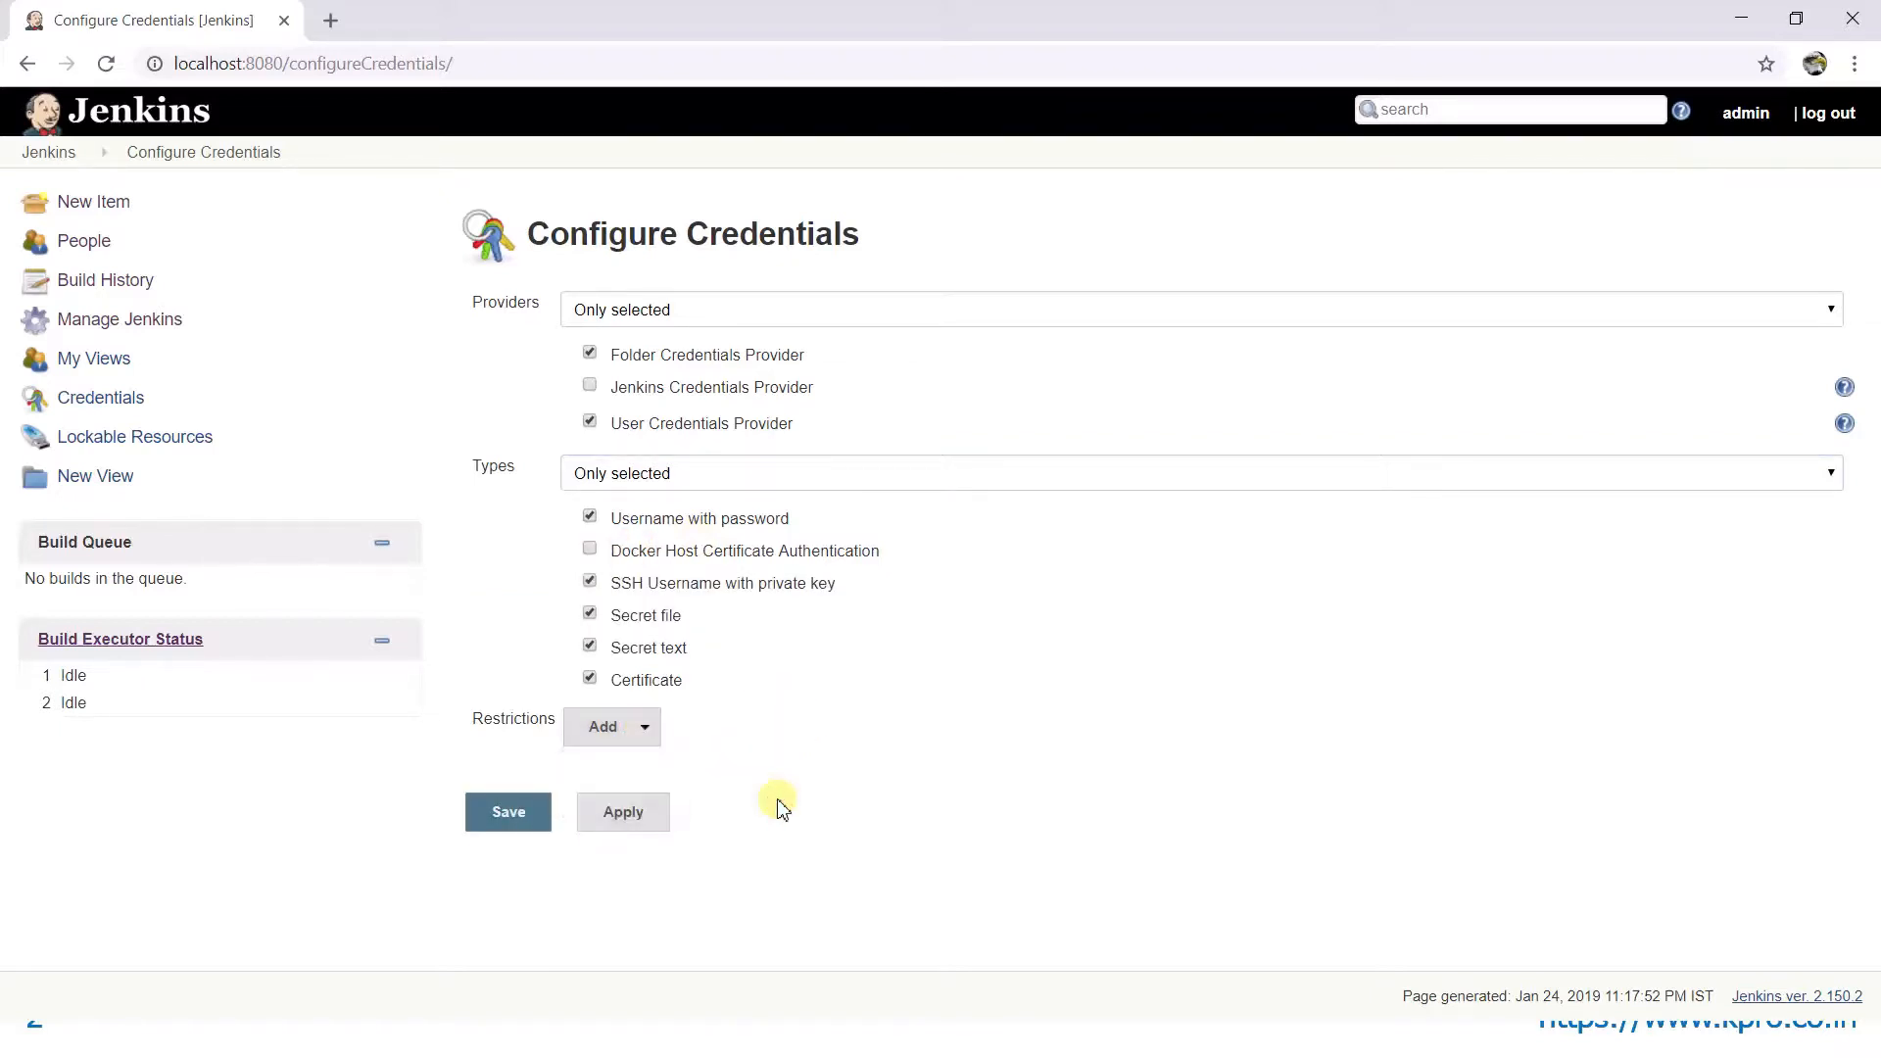
{"action": "left_click", "coordinate": [29, 65]}
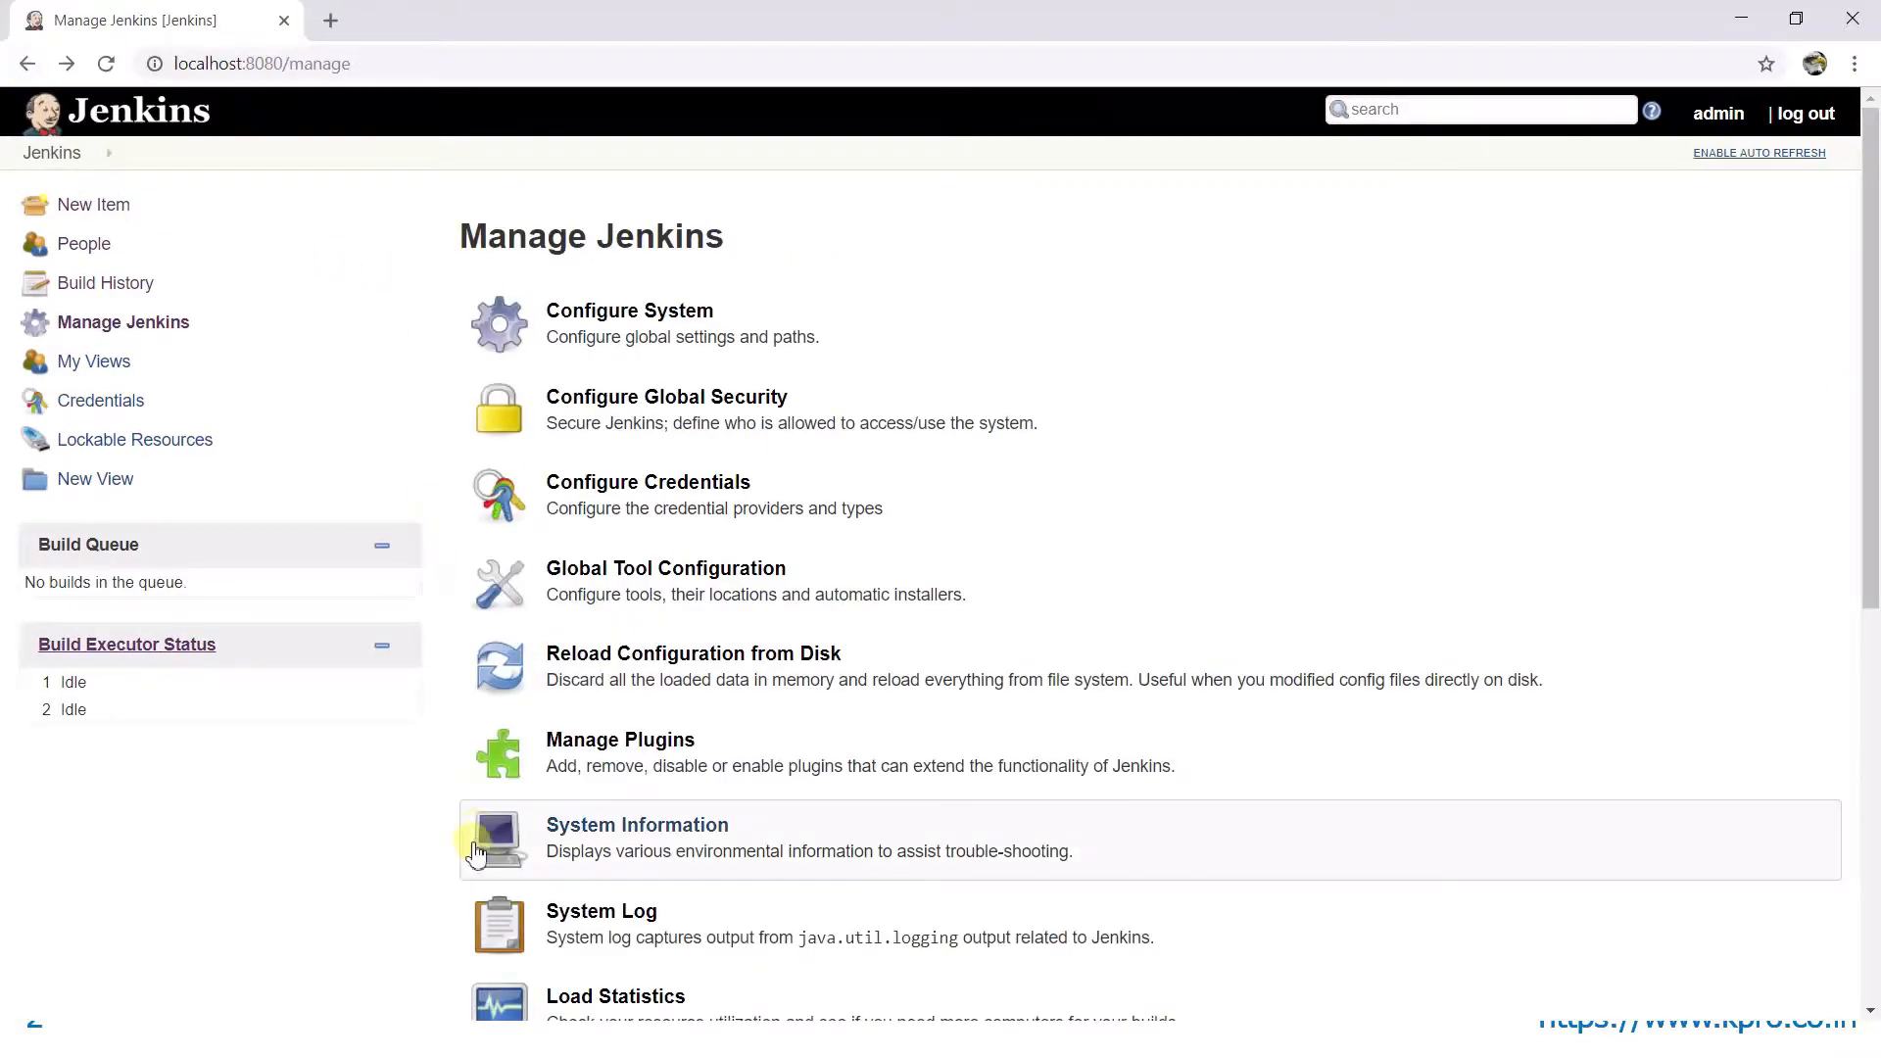
- In Global Tool Configuration, add a Maven installation named maven with automatic installation turned off
{"action": "left_click", "coordinate": [669, 581]}
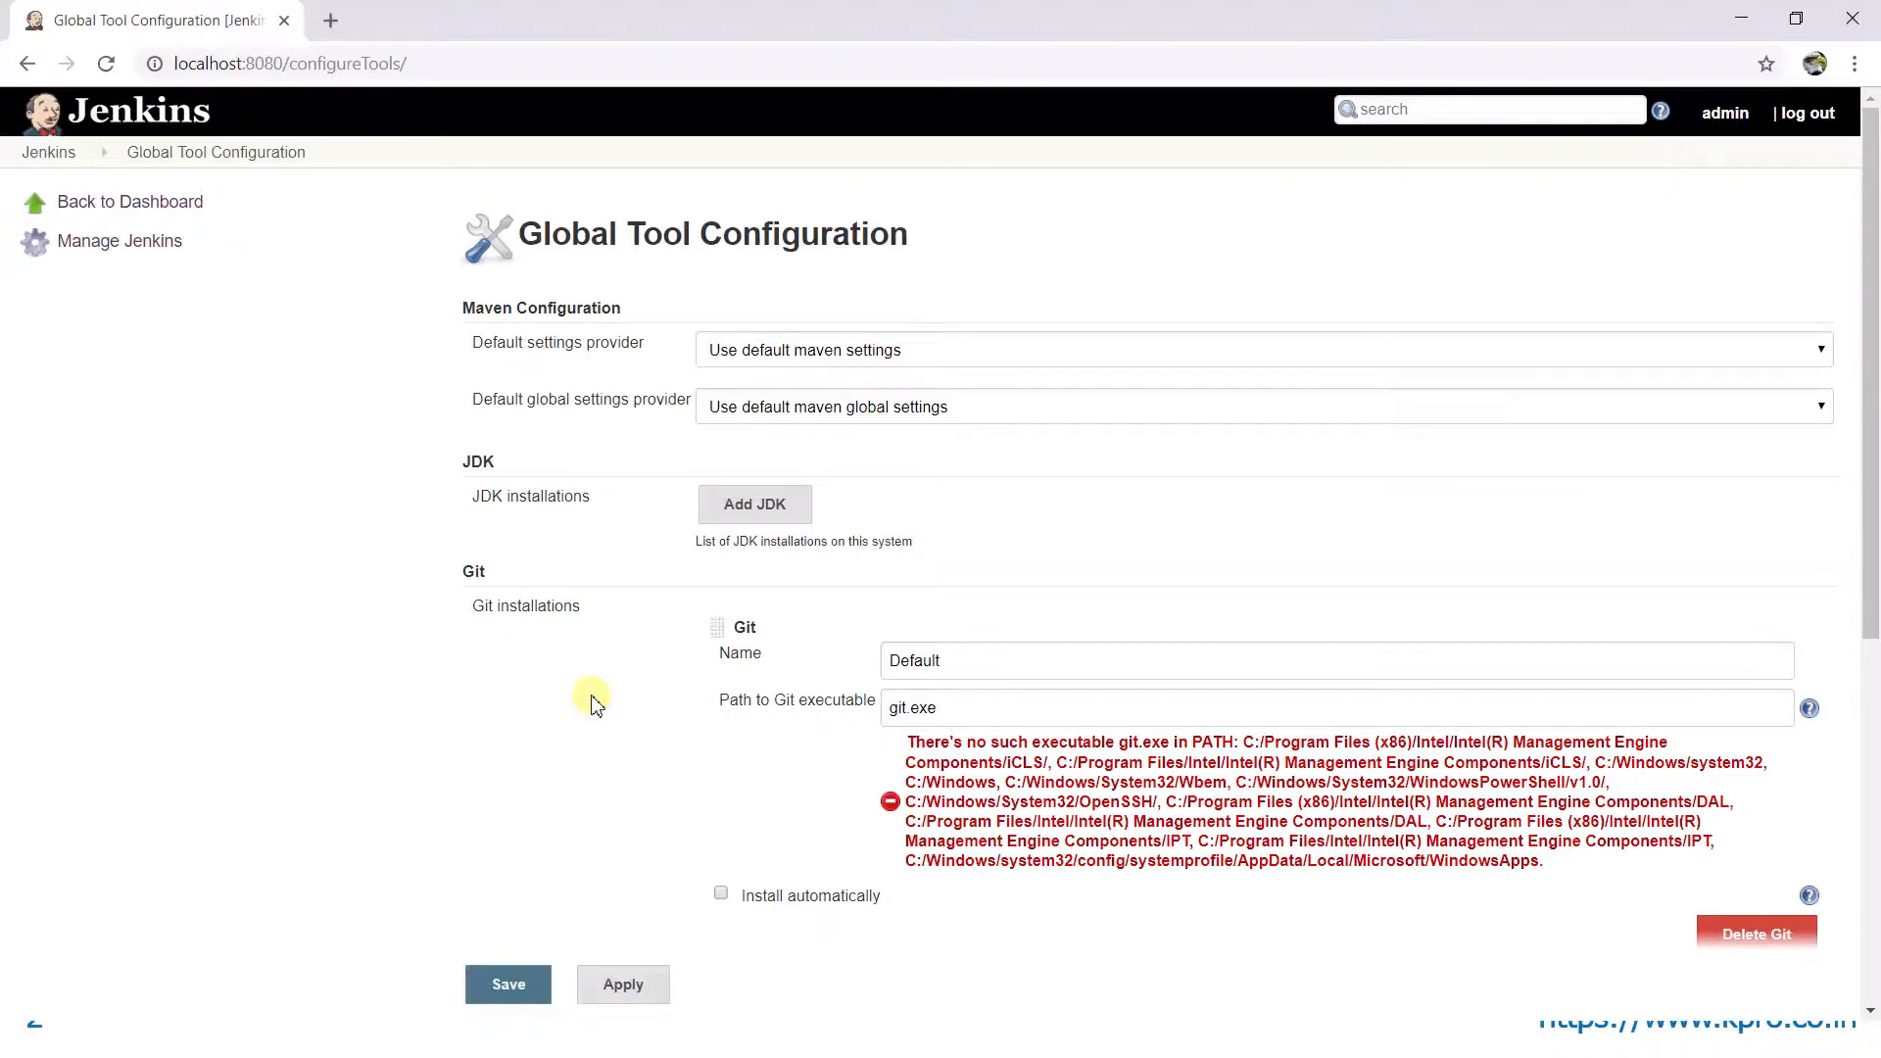
{"action": "scroll", "coordinate": [595, 703], "scroll_direction": "down", "scroll_amount": 5}
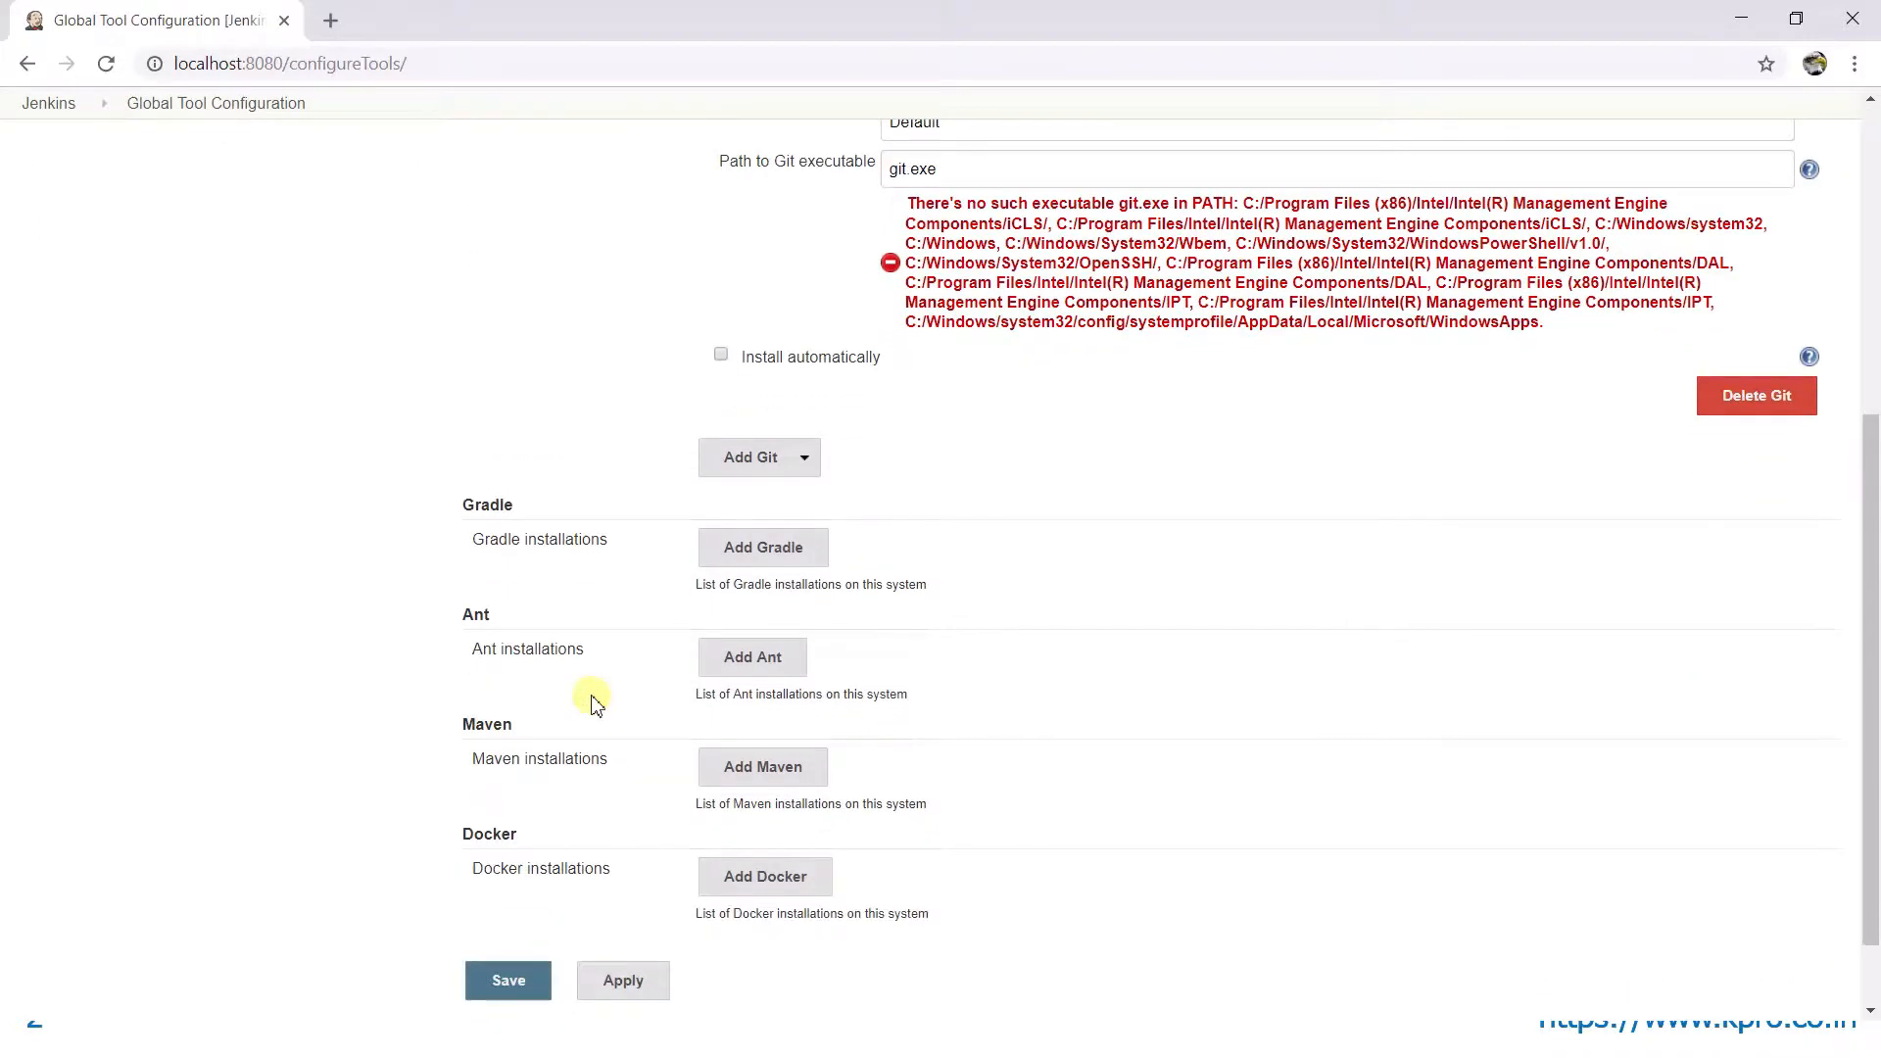
{"action": "scroll", "coordinate": [594, 704], "scroll_direction": "down", "scroll_amount": 1}
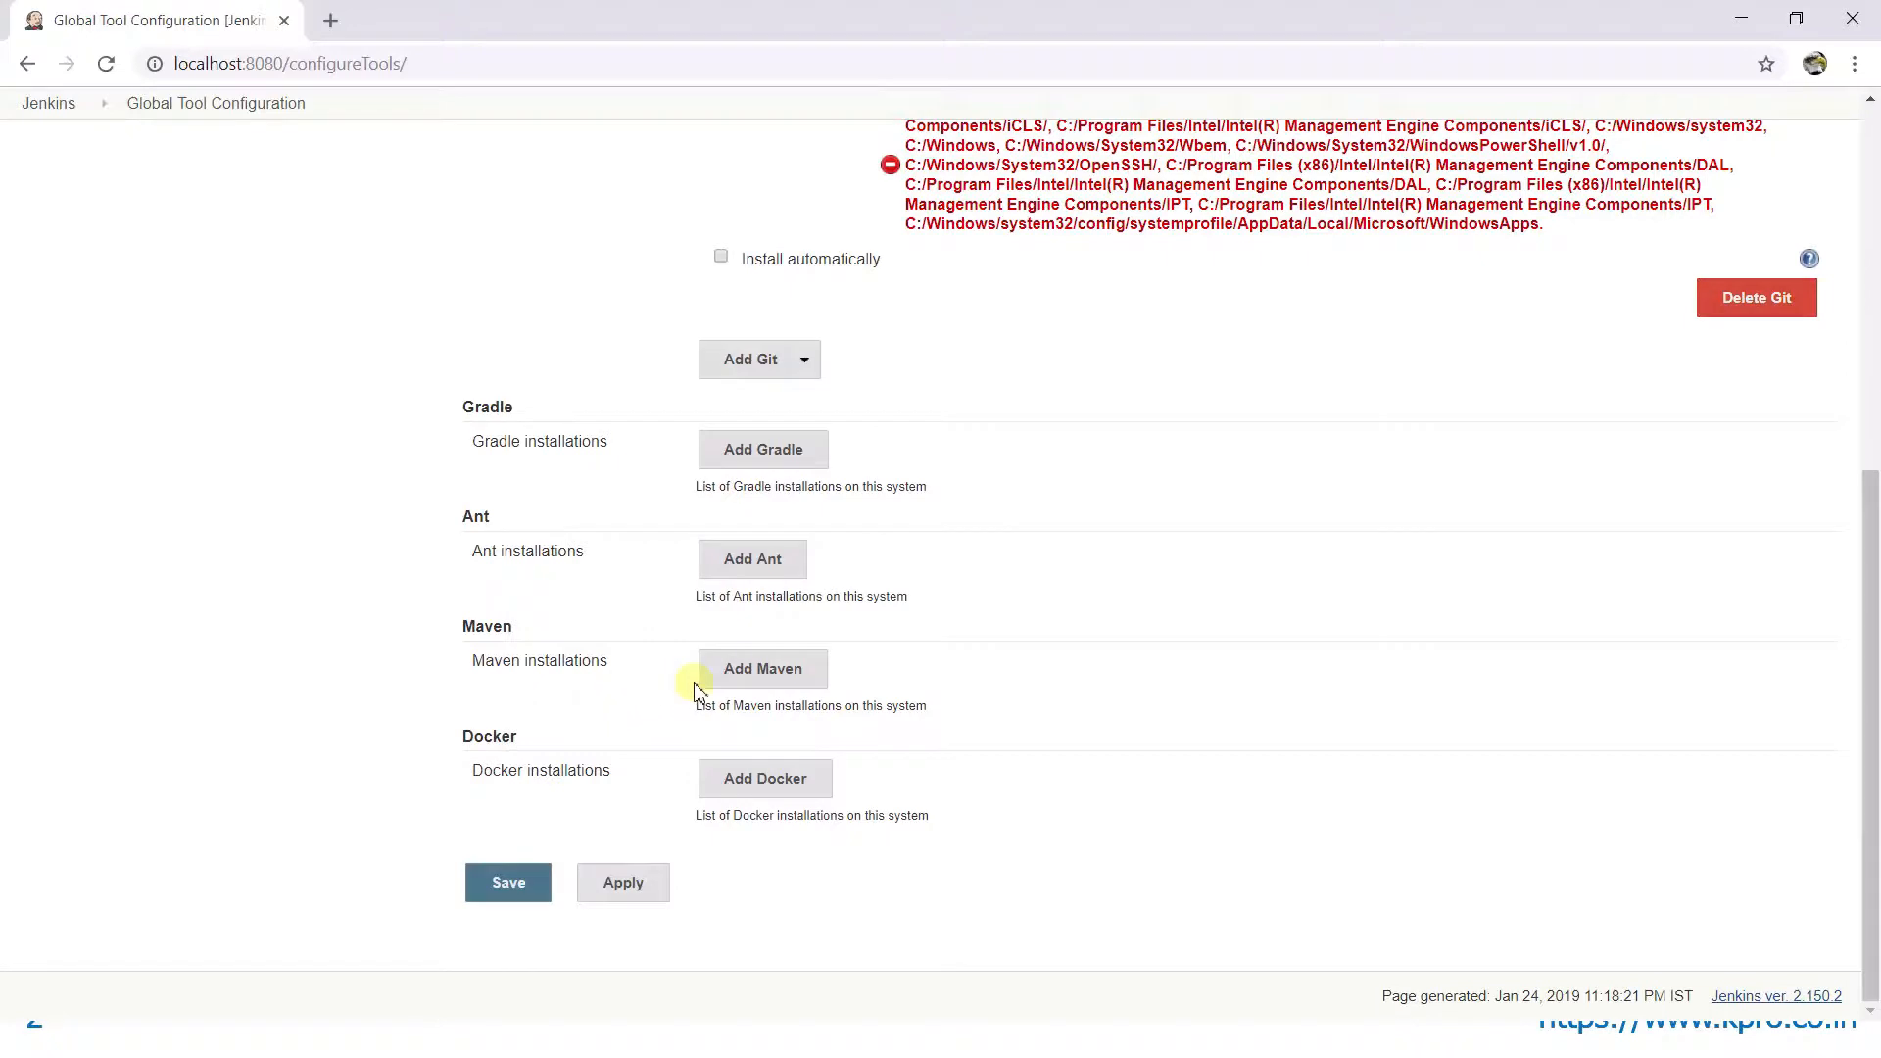
{"action": "left_click", "coordinate": [812, 690]}
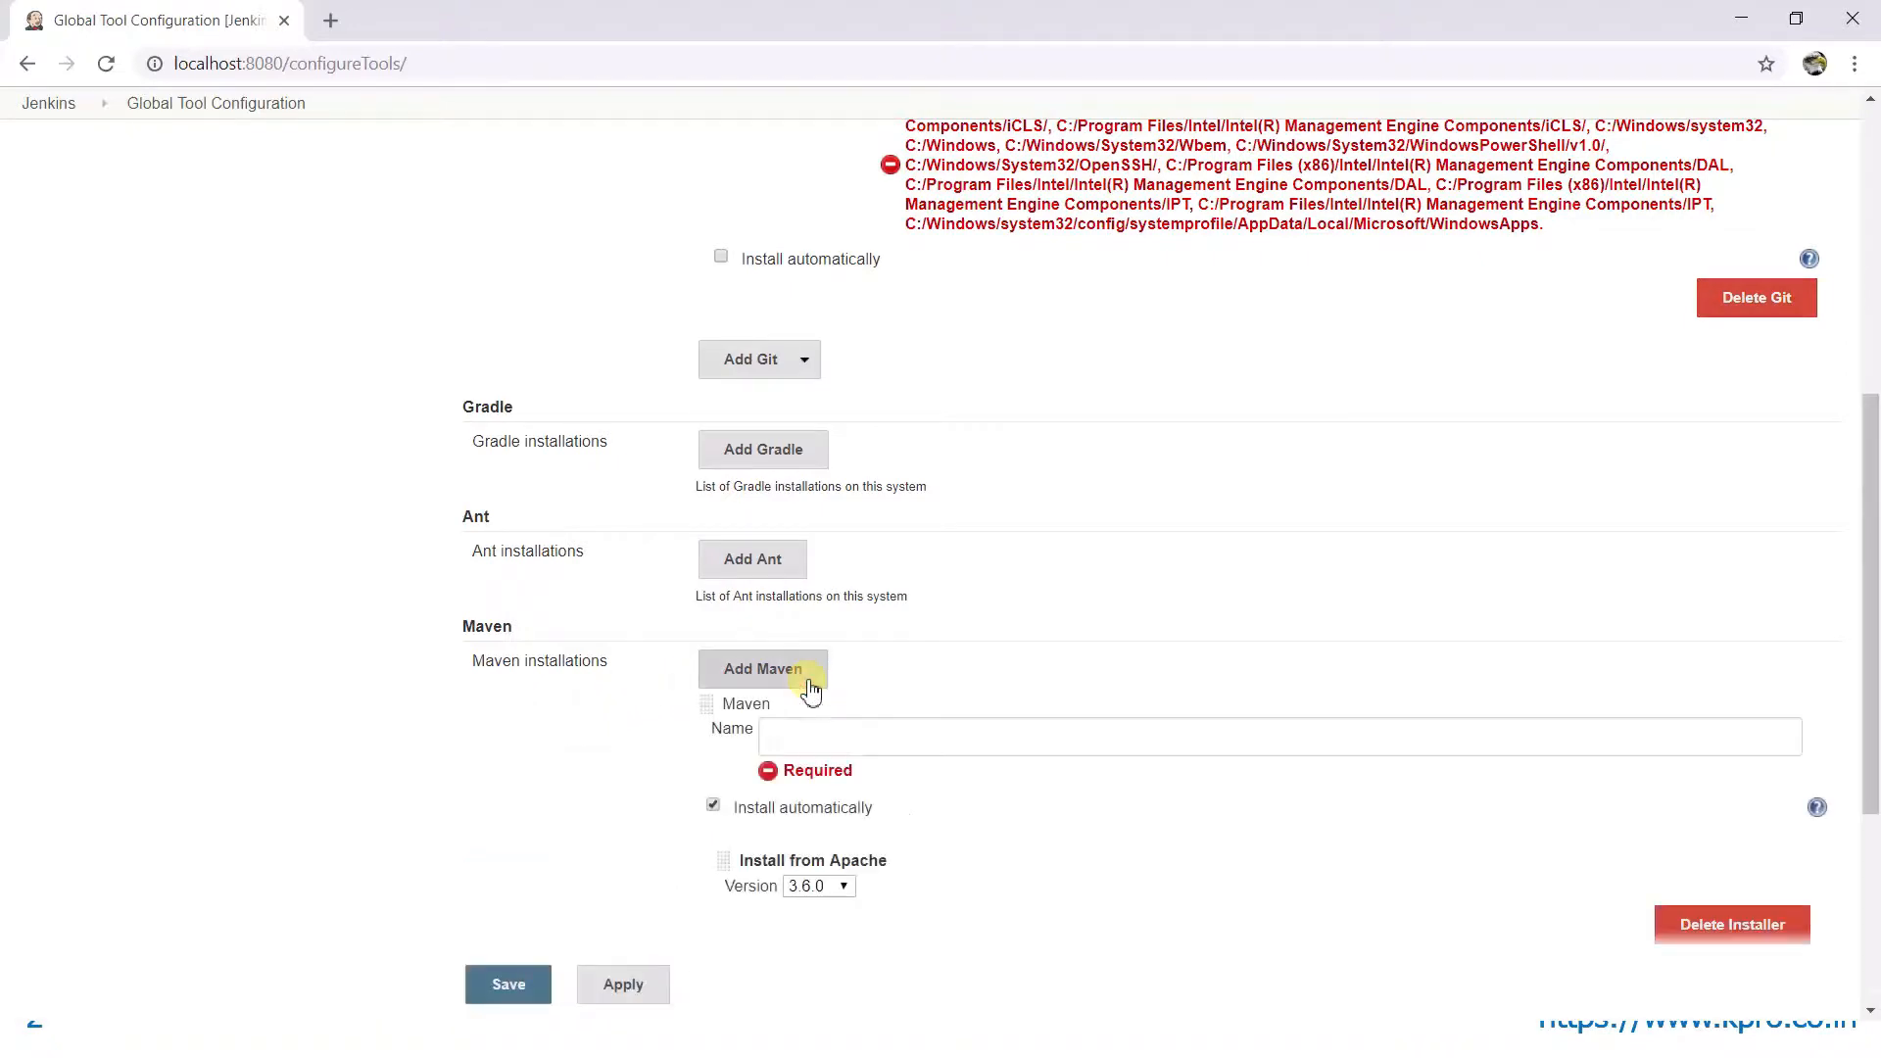
{"action": "left_click", "coordinate": [811, 757]}
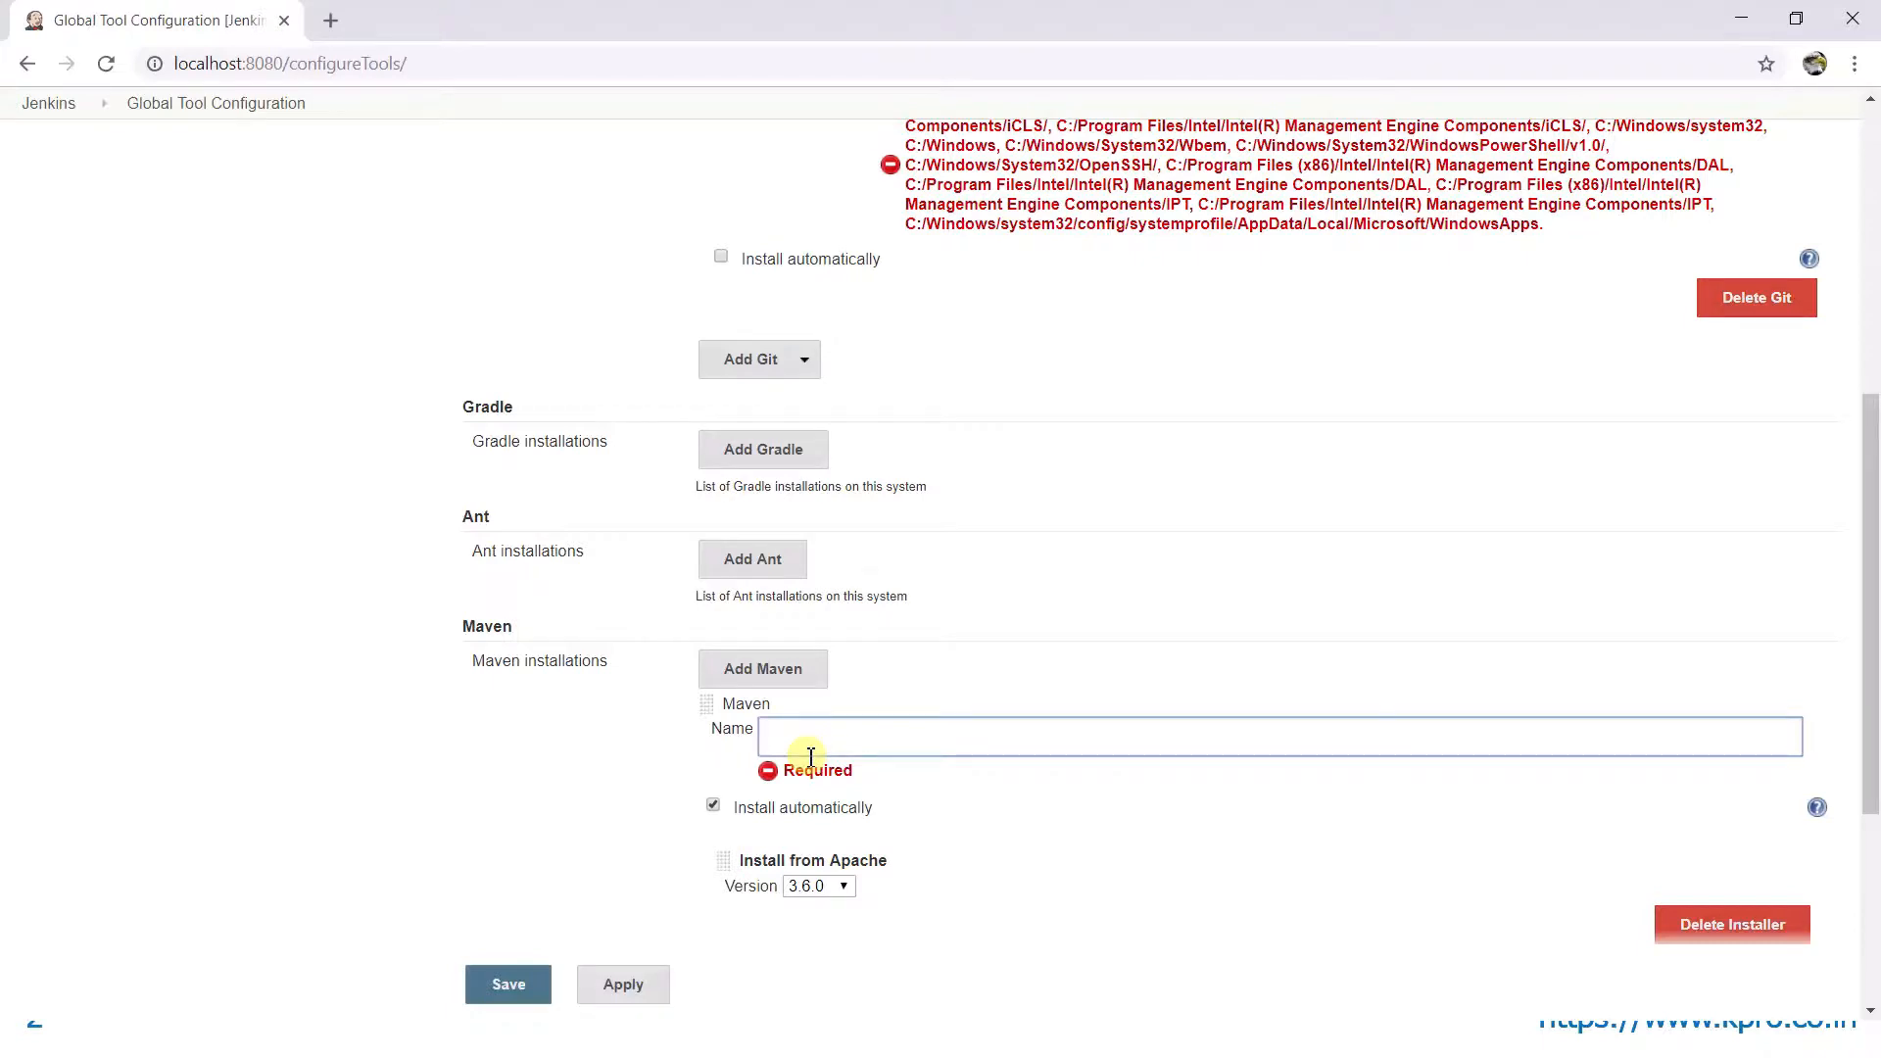
{"action": "scroll", "coordinate": [812, 756], "scroll_direction": "down", "scroll_amount": 1}
{"action": "left_click", "coordinate": [882, 591]}
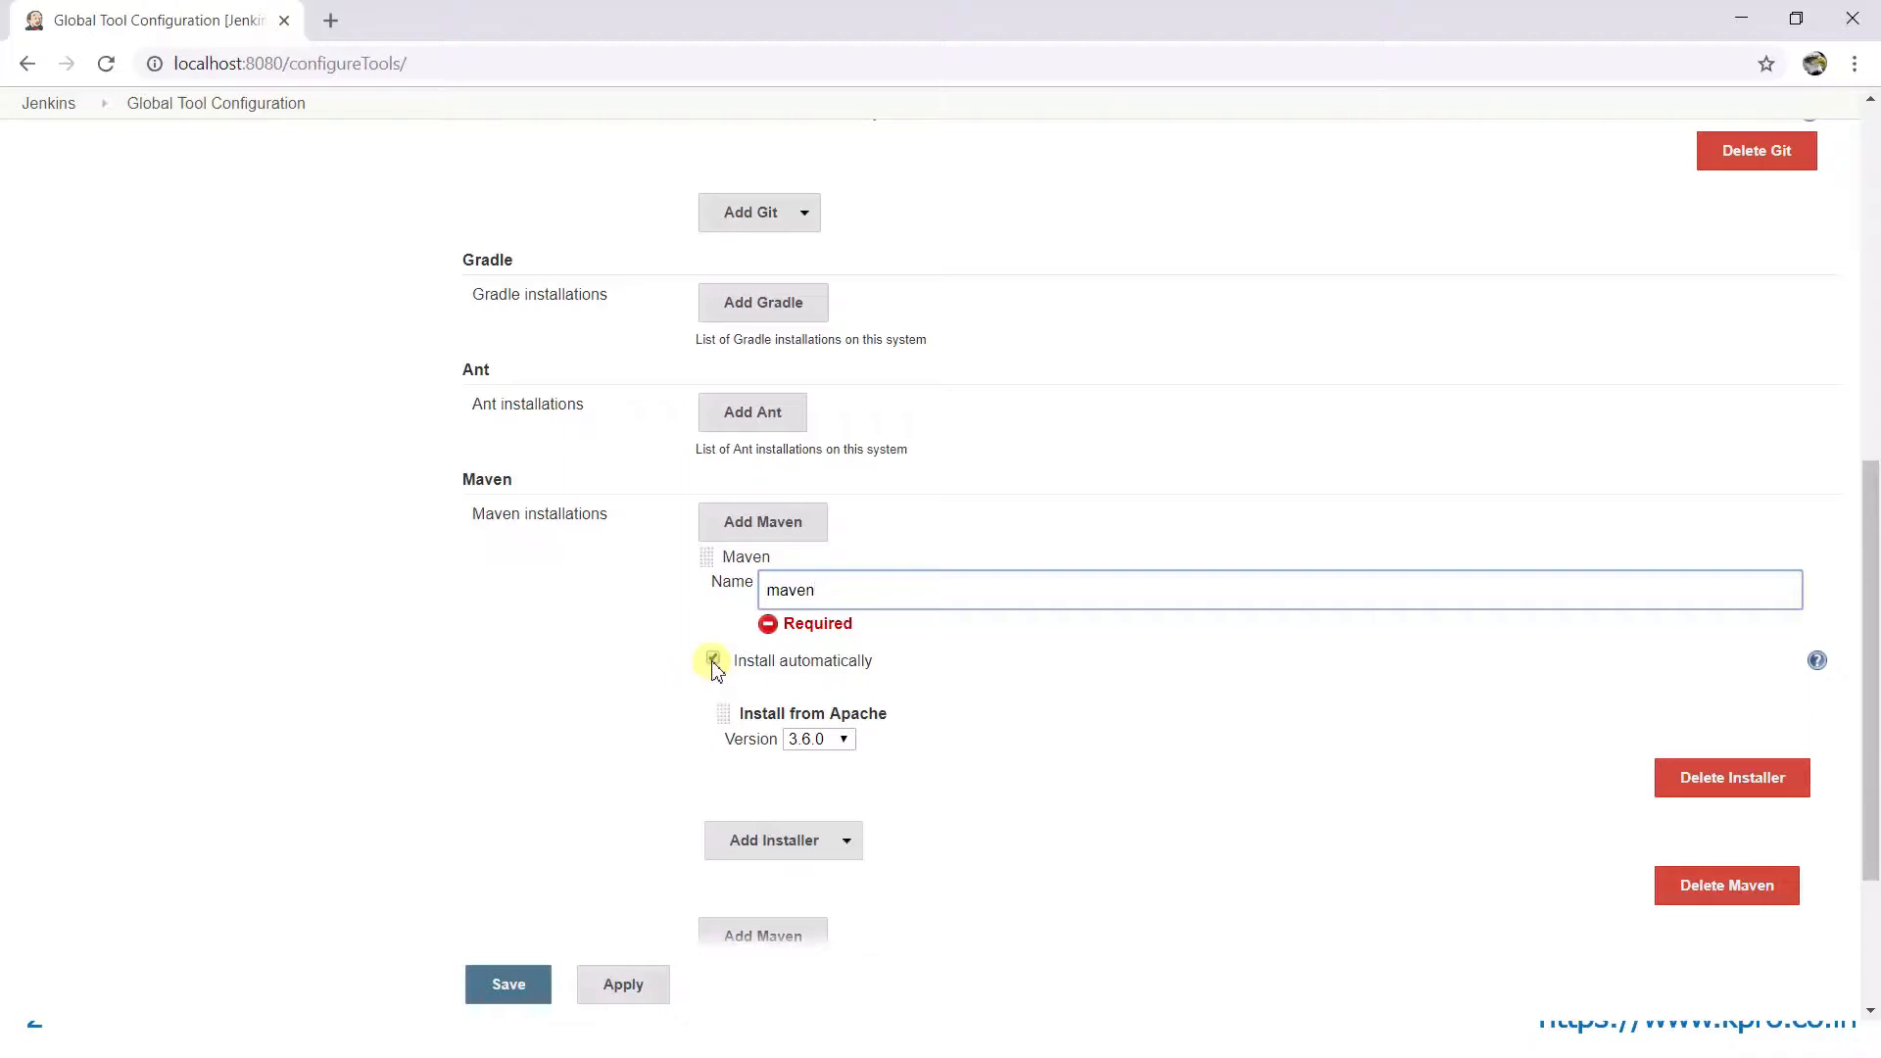
{"action": "left_click", "coordinate": [714, 669]}
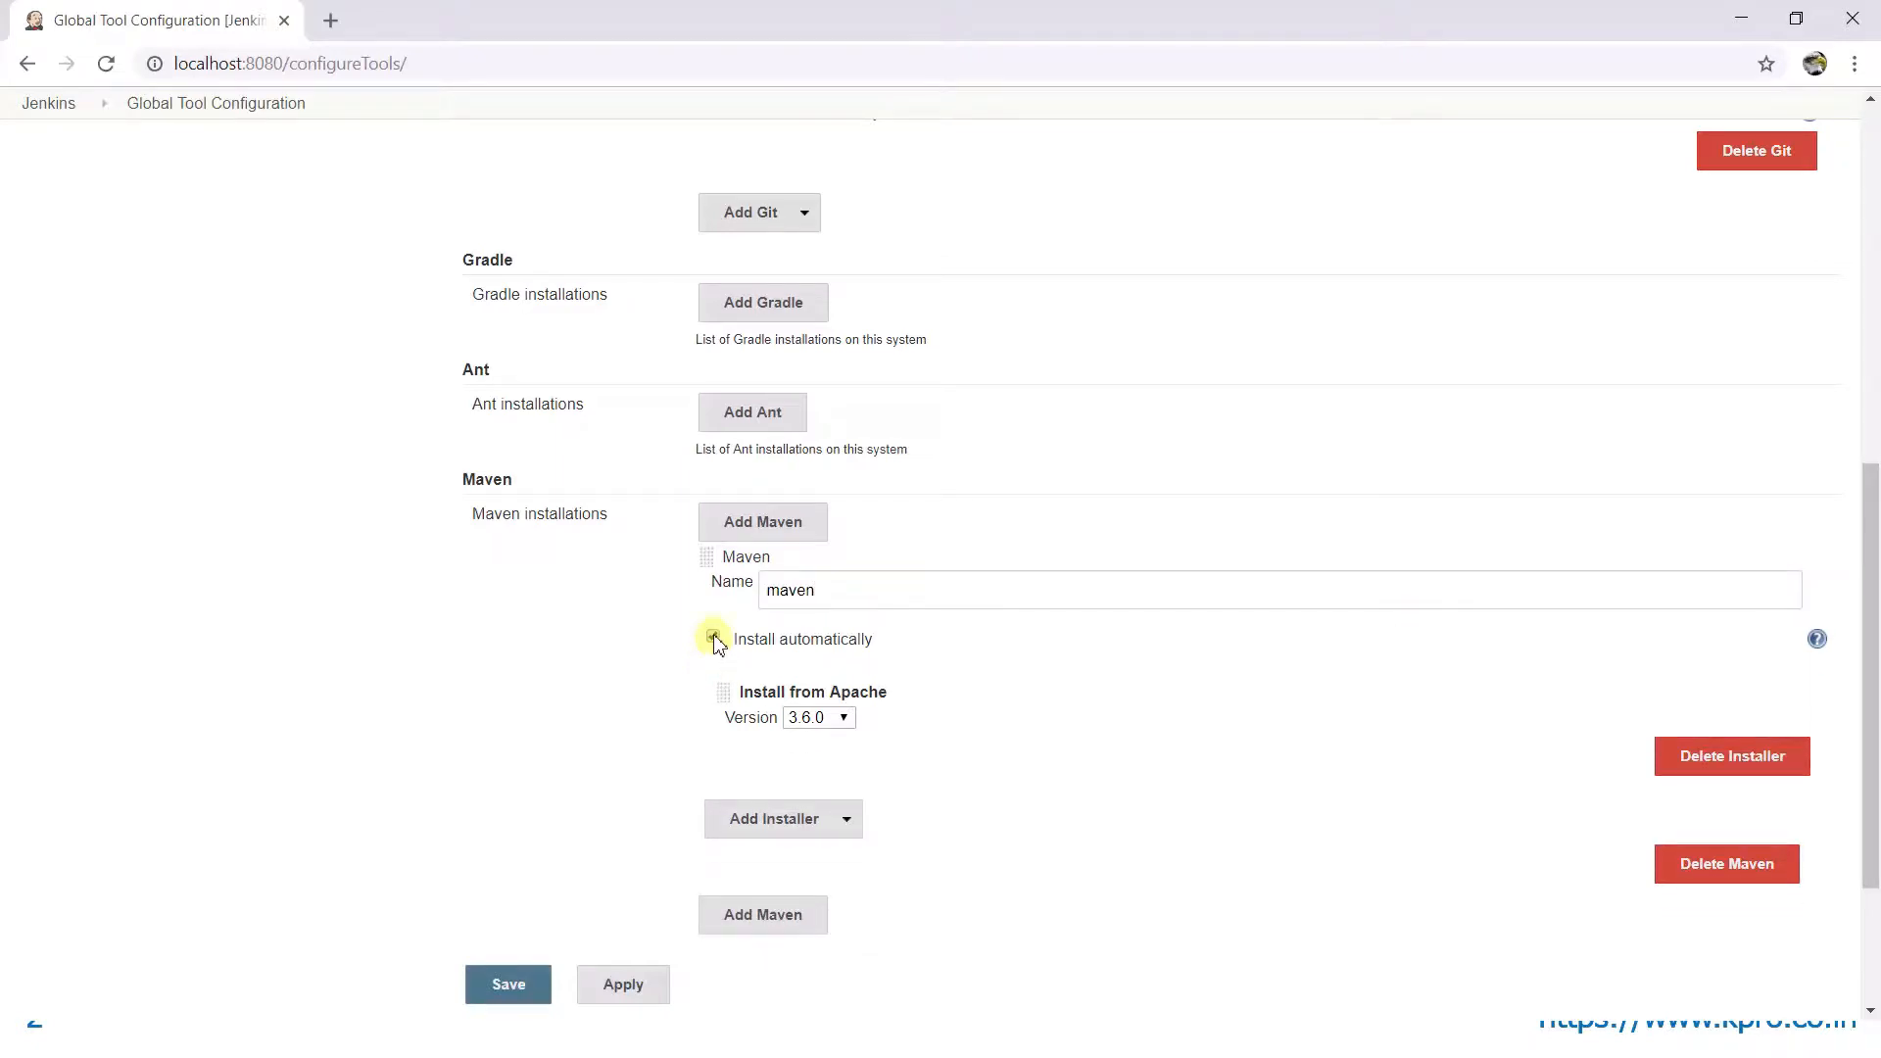
{"action": "left_click", "coordinate": [713, 638]}
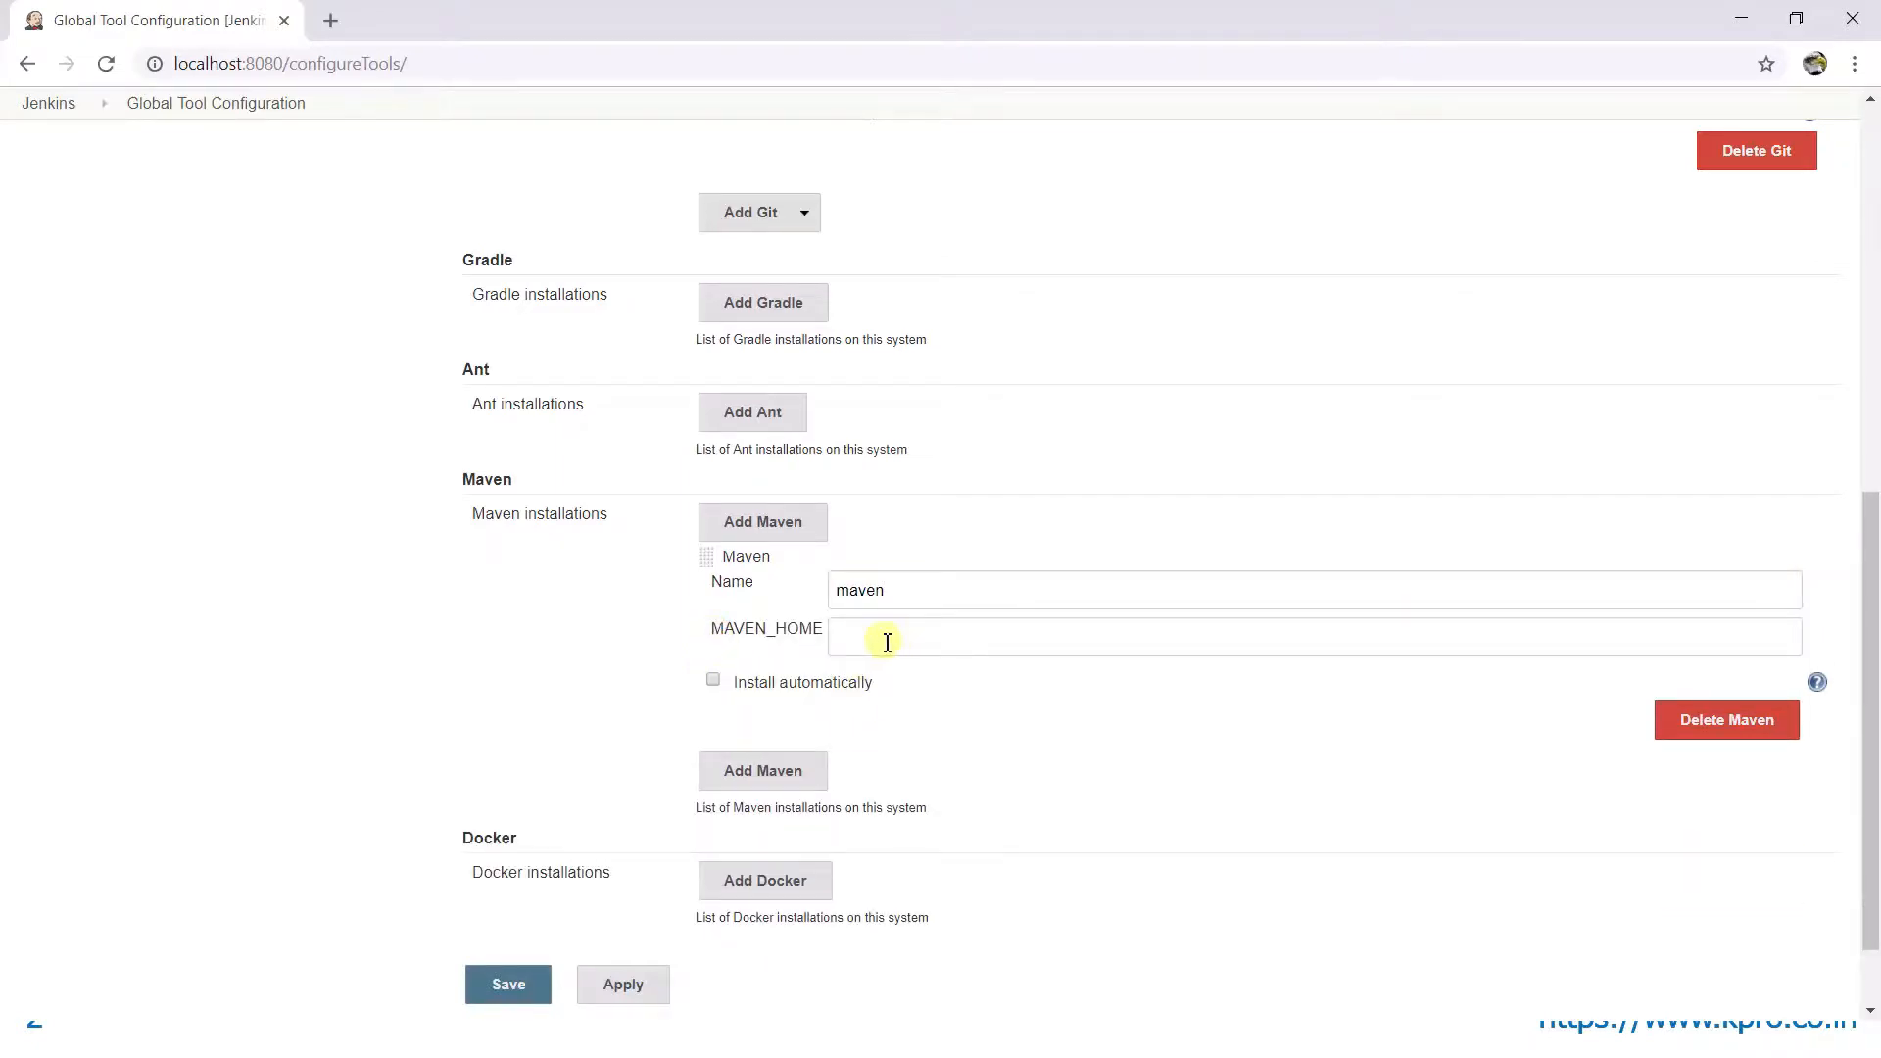
- Copy the apache-maven-3.6.0 folder path from File Explorer and set the installation's MAVEN_HOME to C:\Users\Public\public_apps\apache-maven-3.6.0
{"action": "left_click", "coordinate": [887, 642]}
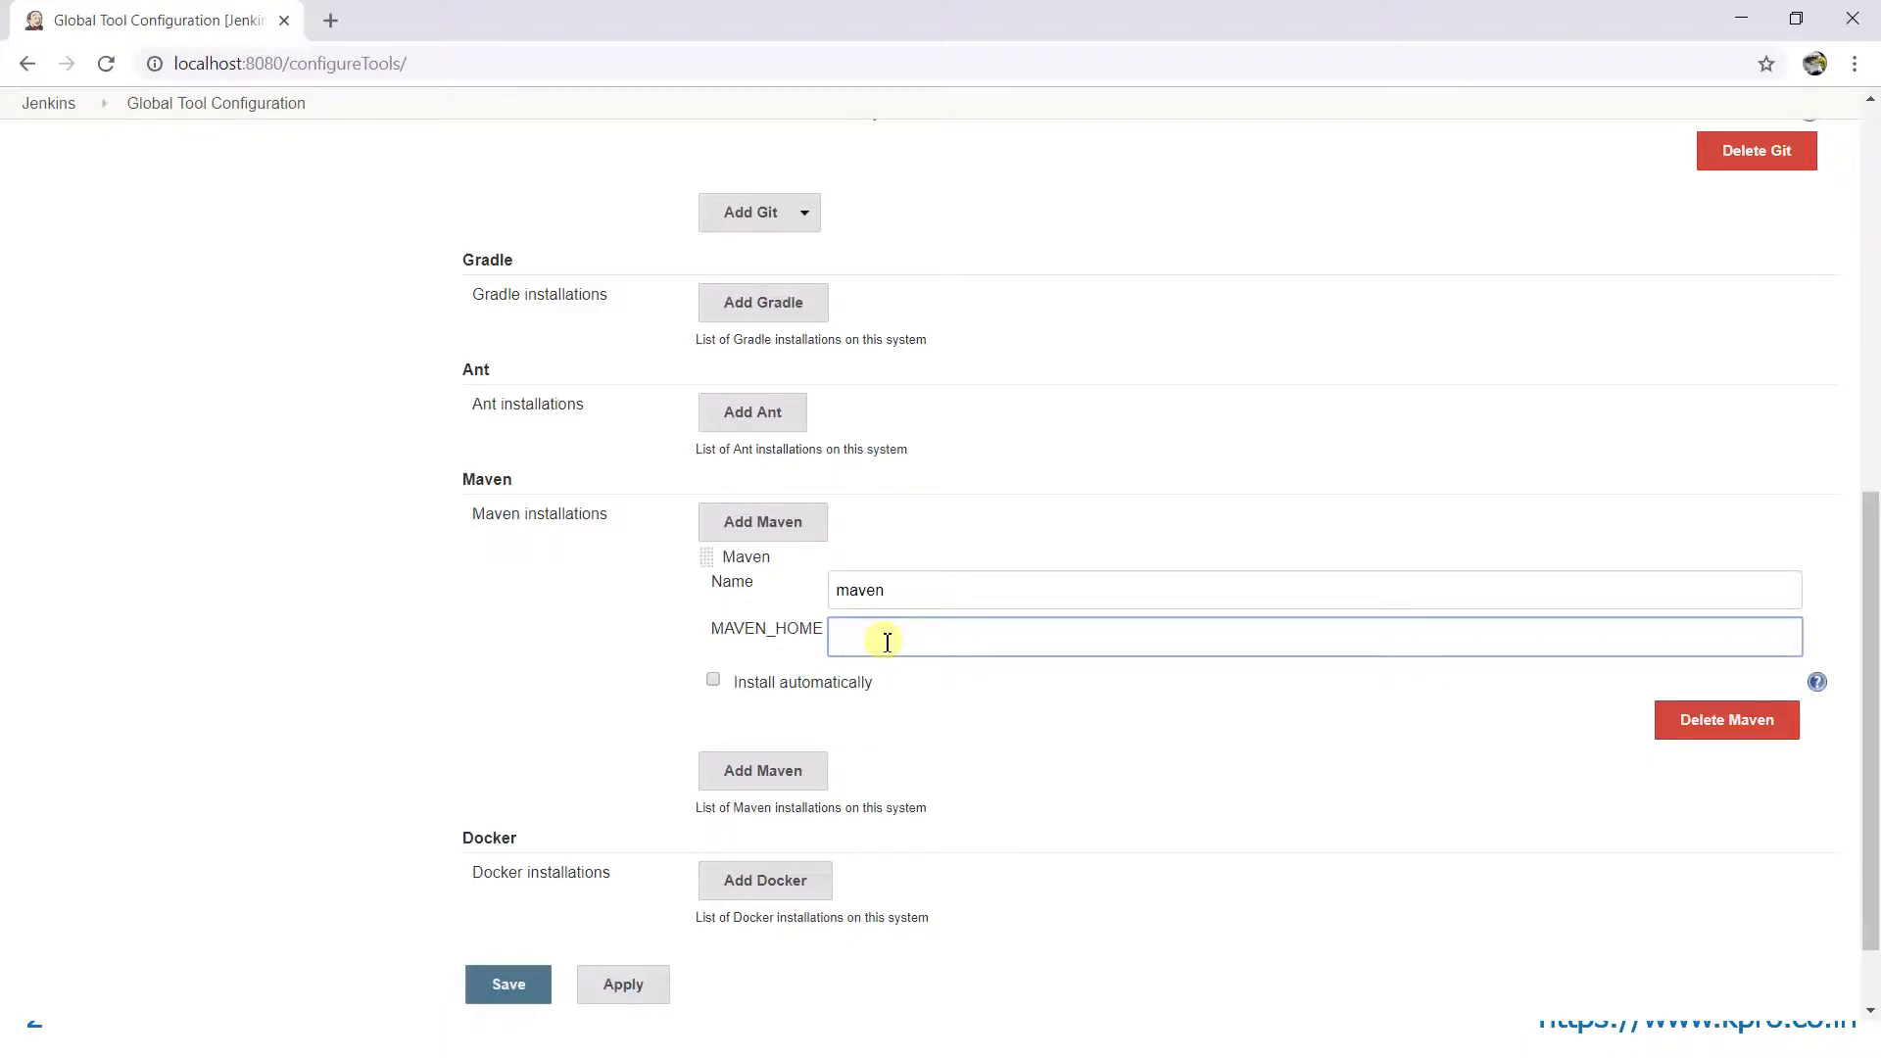
{"action": "key", "text": "alt+Tab"}
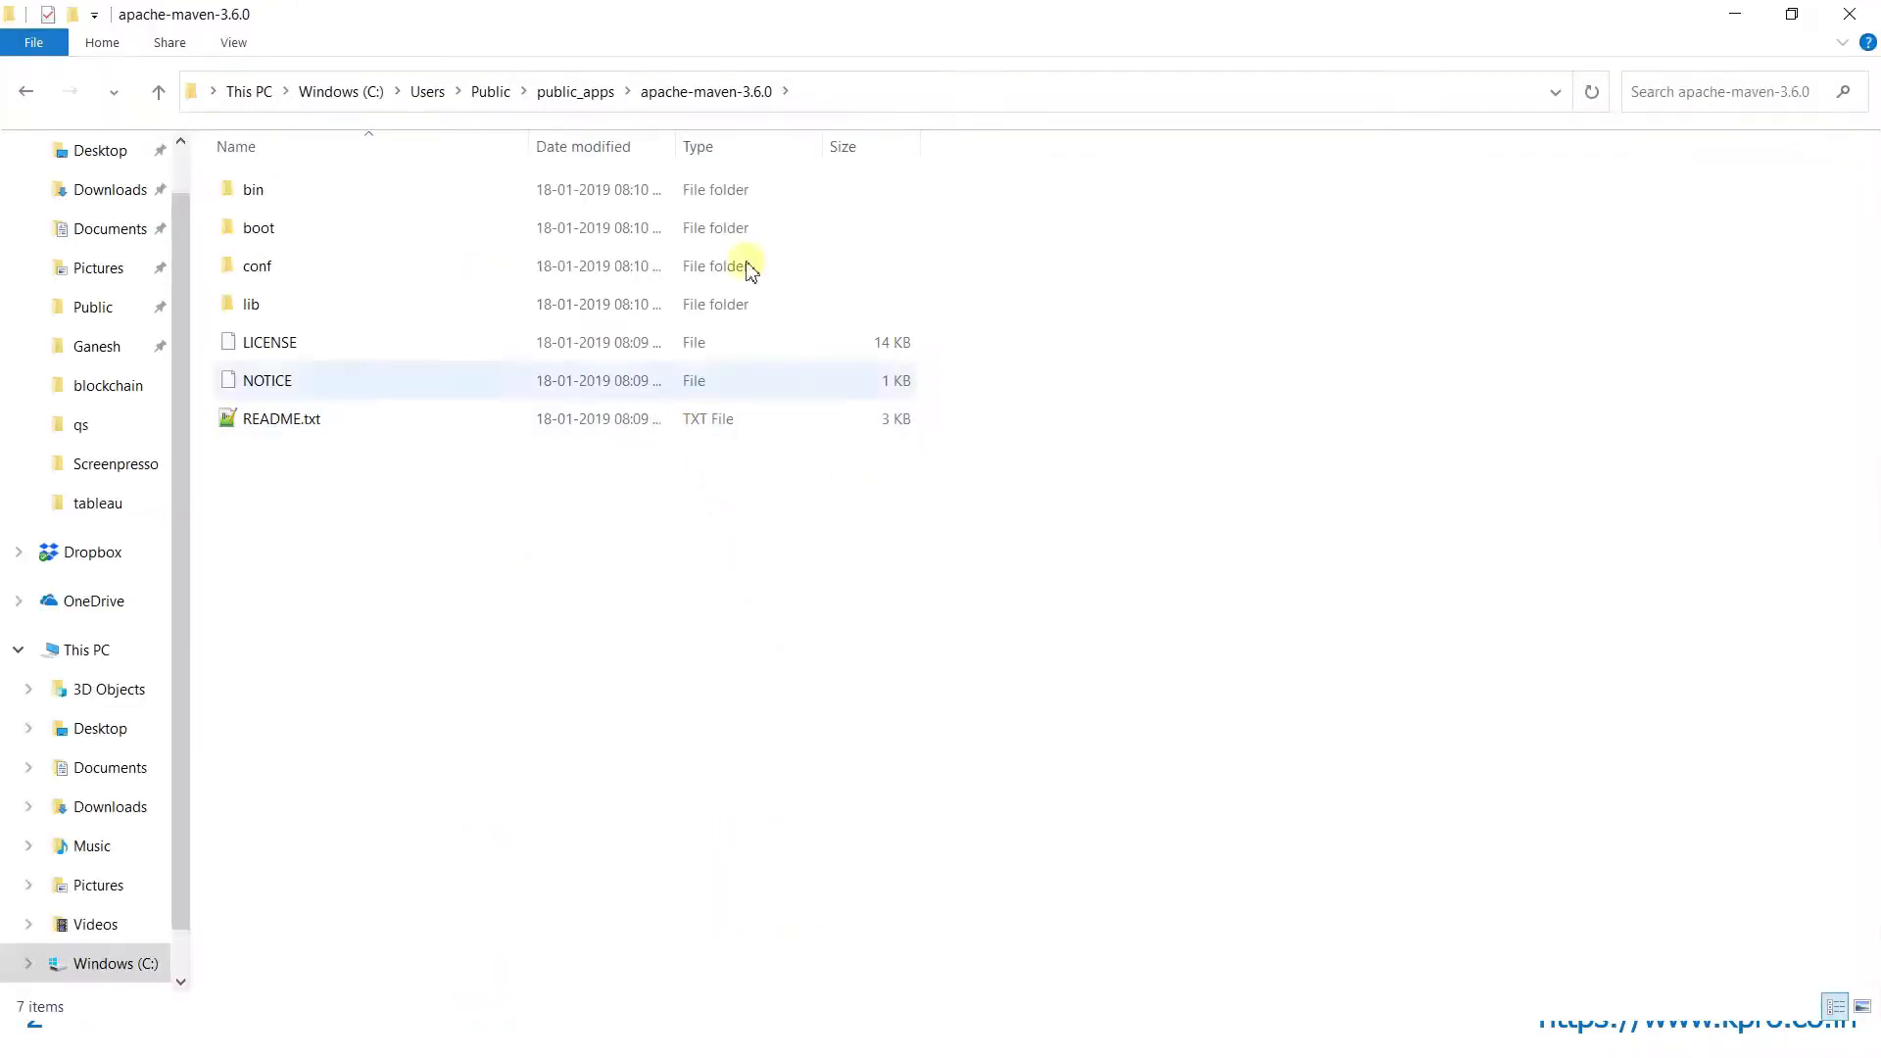
{"action": "left_click", "coordinate": [924, 97]}
{"action": "key", "text": "ctrl+c"}
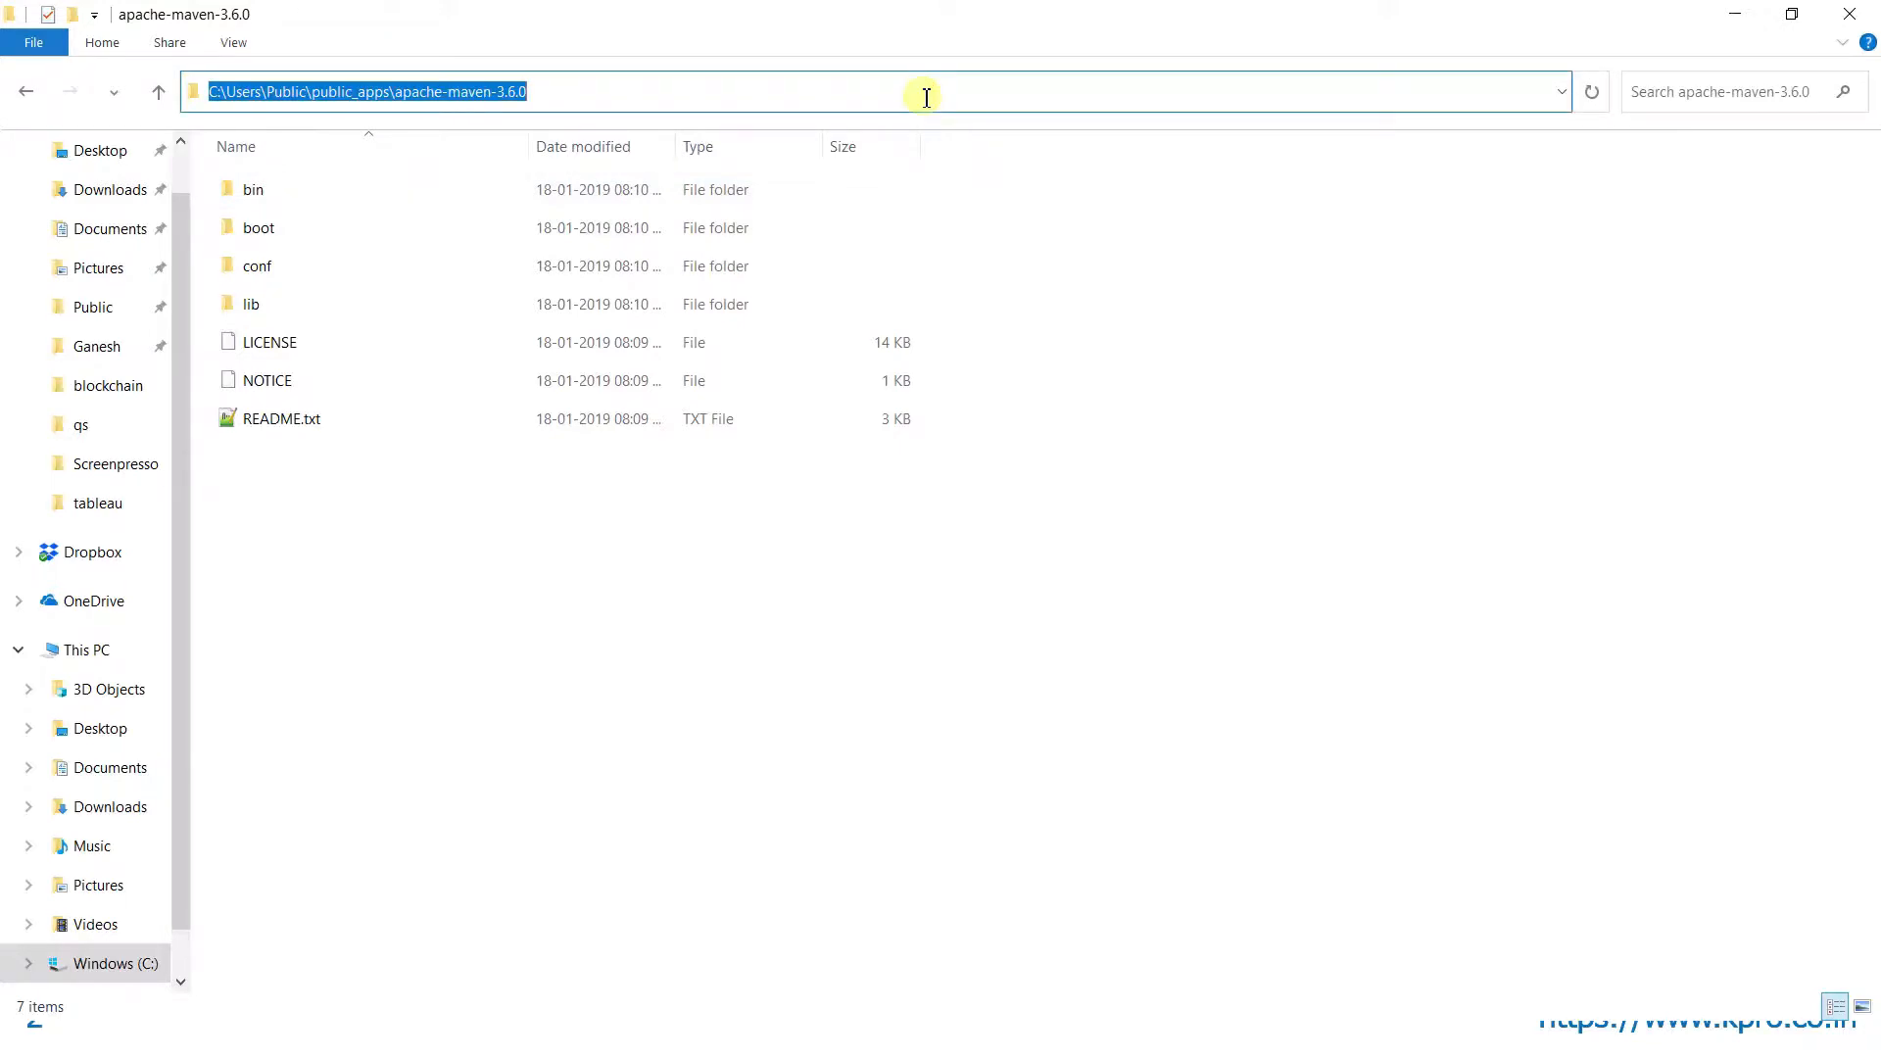
{"action": "key", "text": "alt+Tab"}
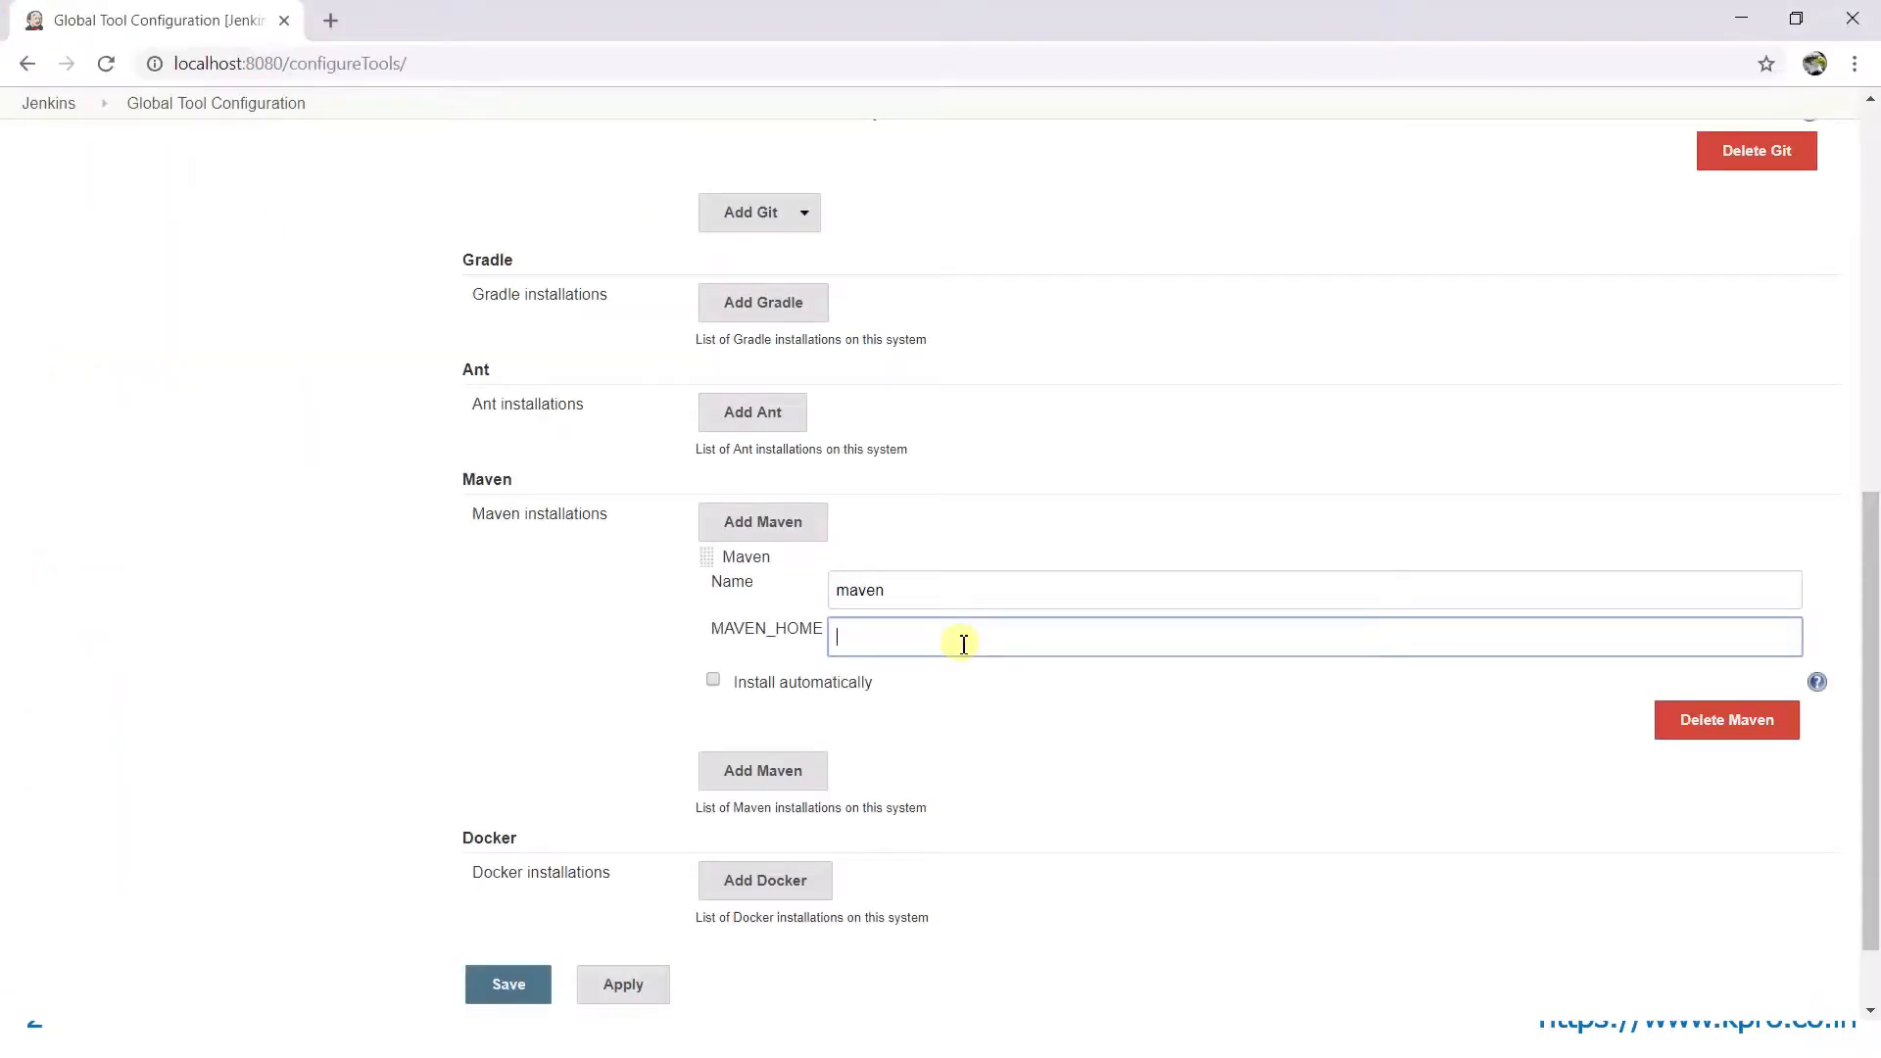
{"action": "key", "text": "ctrl+v"}
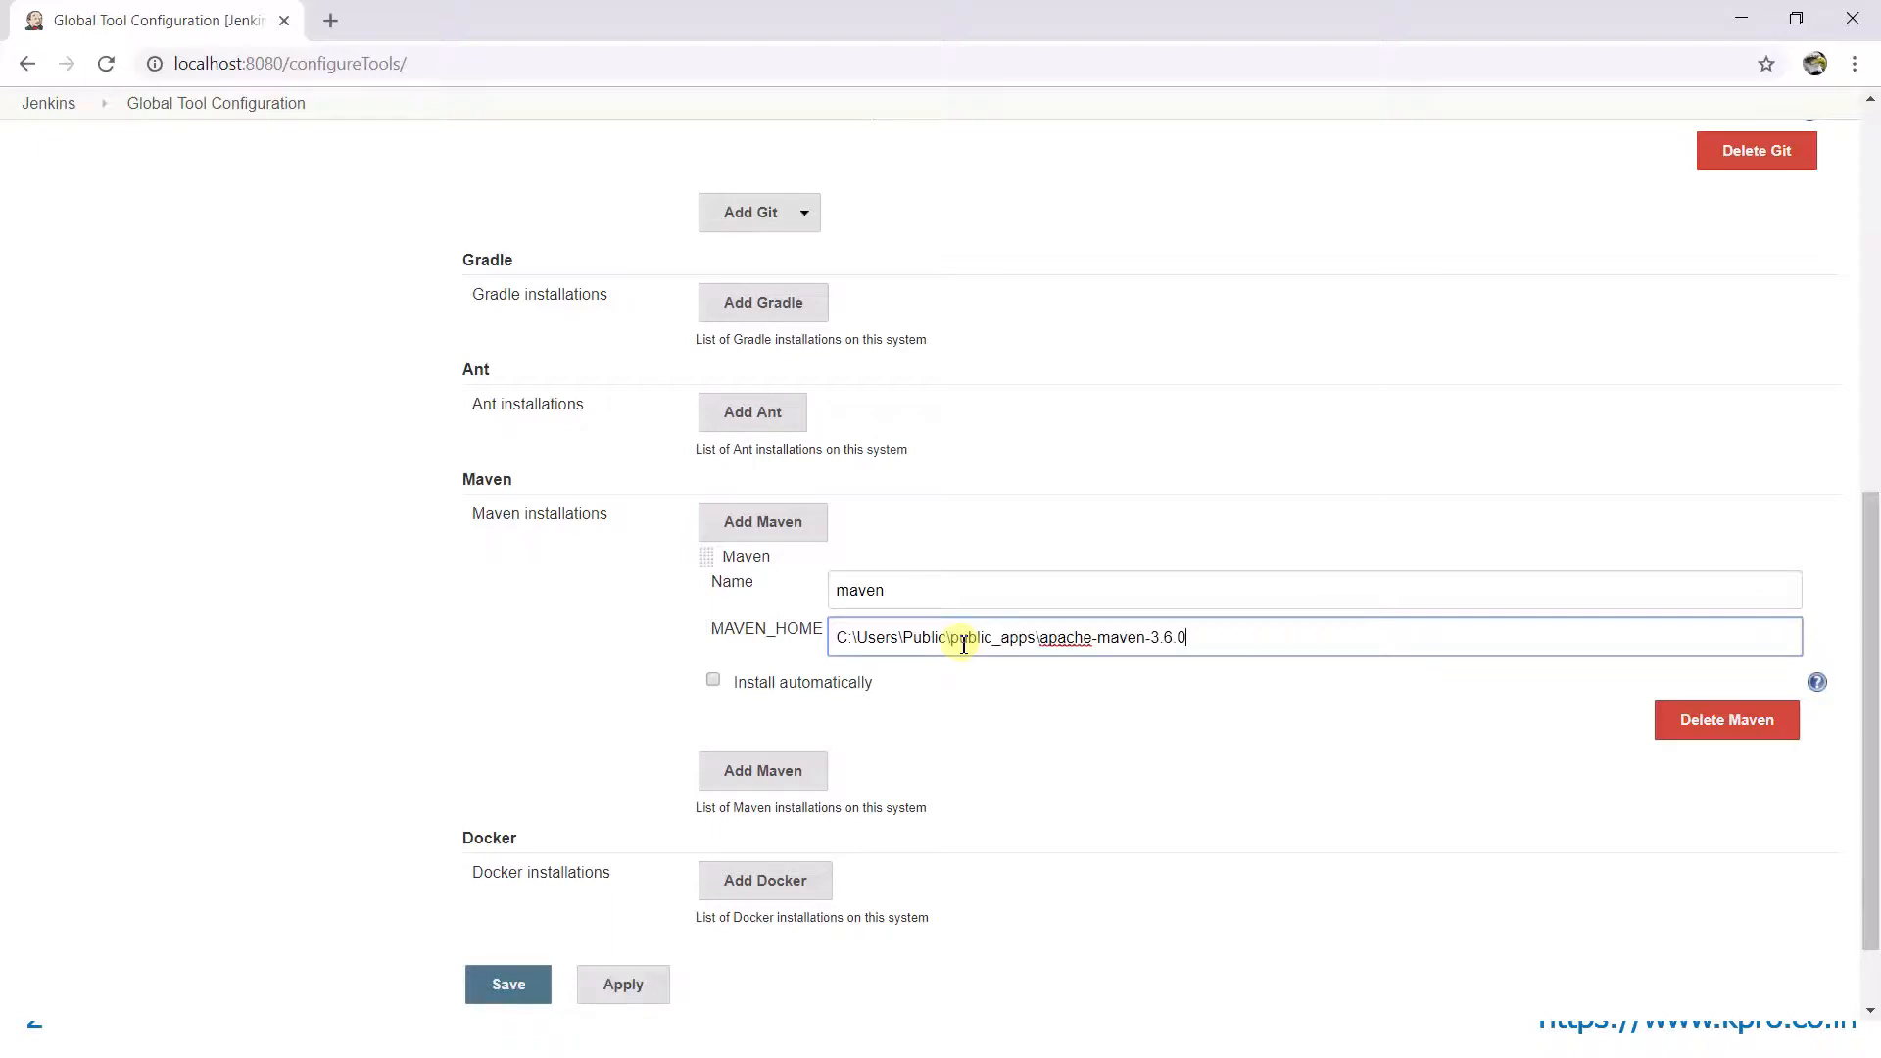
{"action": "left_click", "coordinate": [938, 782]}
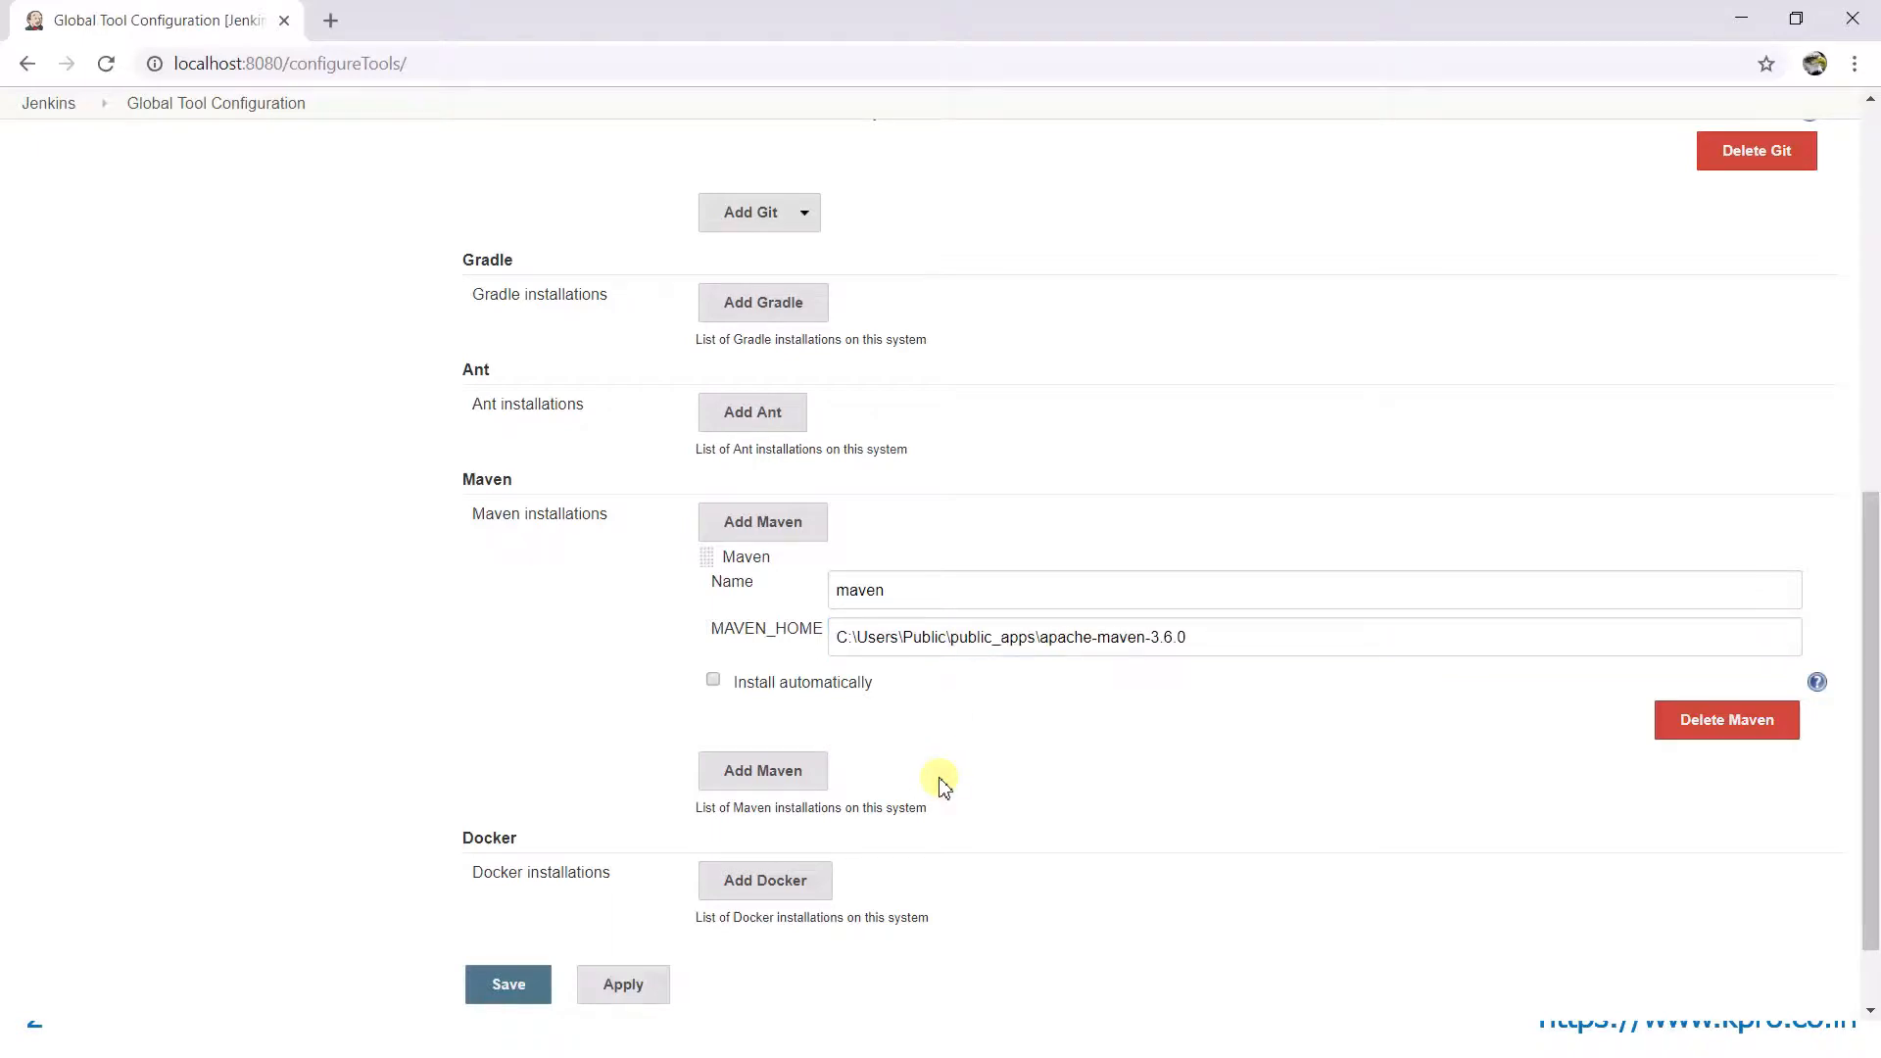
{"action": "left_click", "coordinate": [787, 779]}
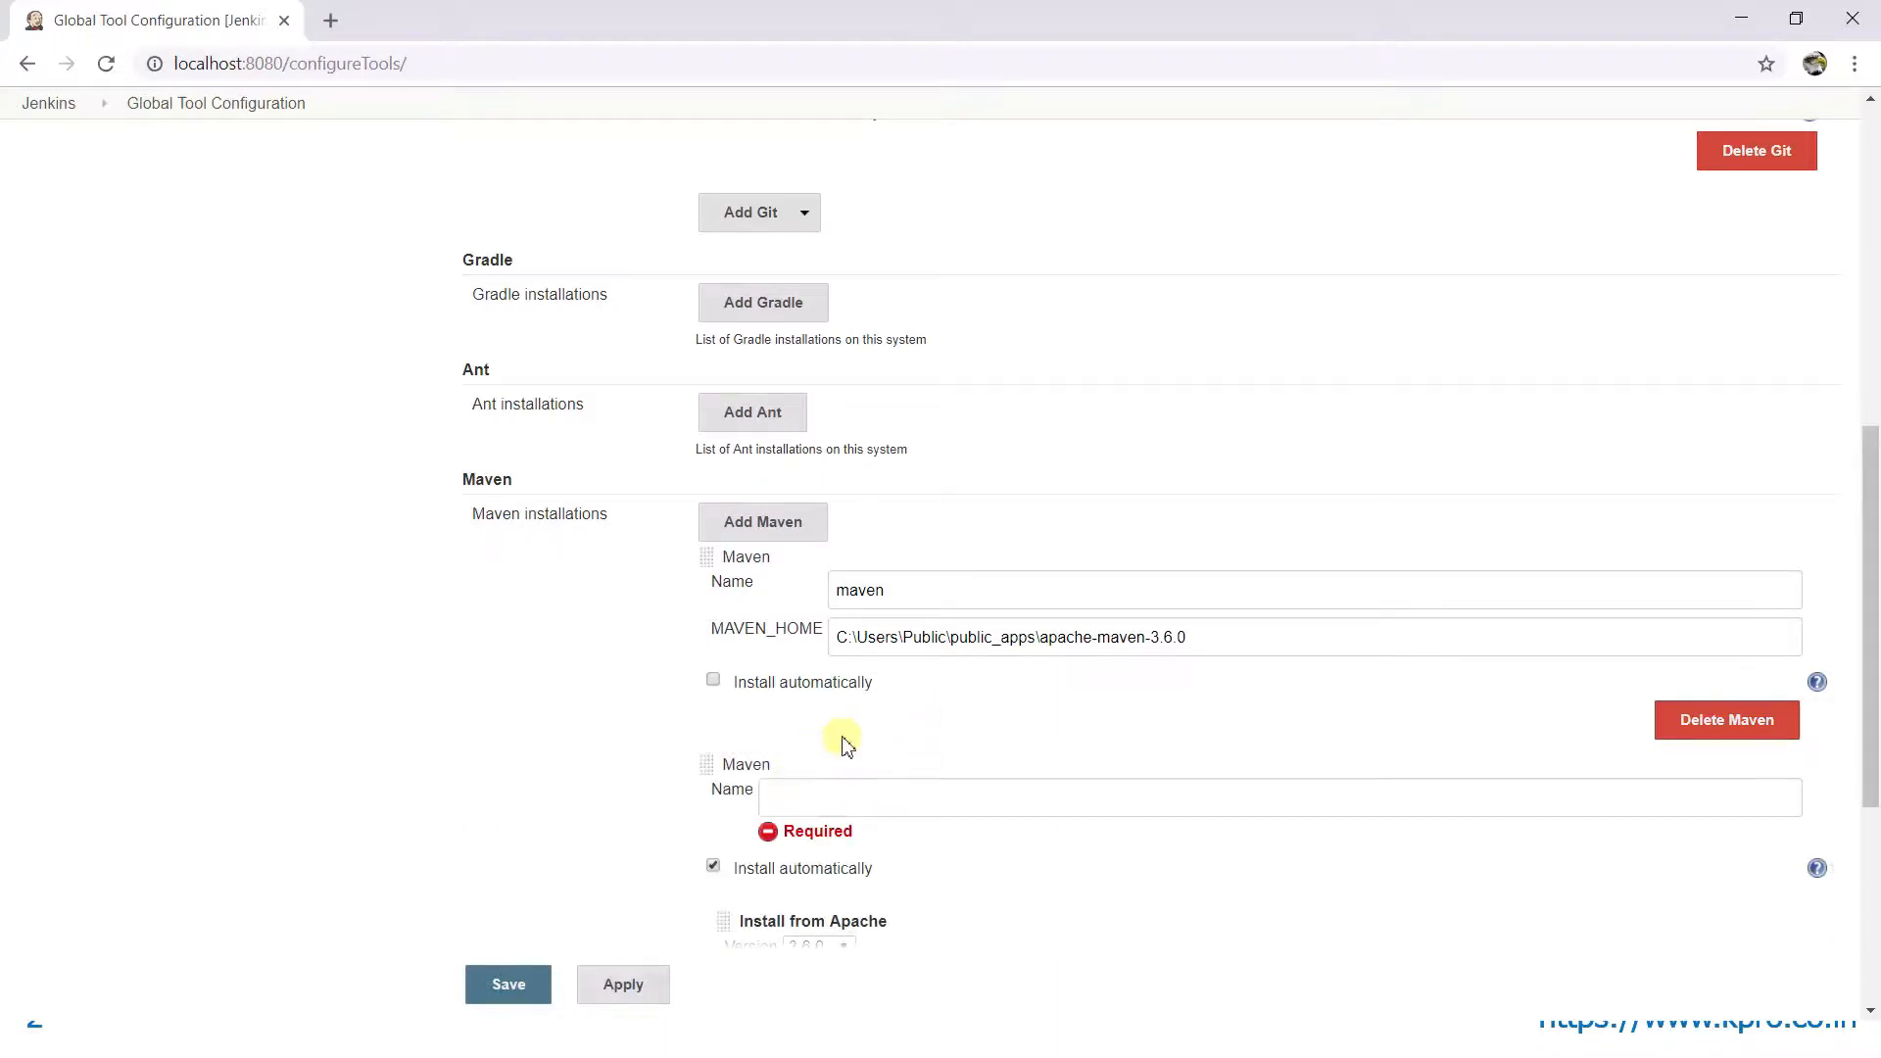
{"action": "scroll", "coordinate": [1600, 744], "scroll_direction": "down", "scroll_amount": 3}
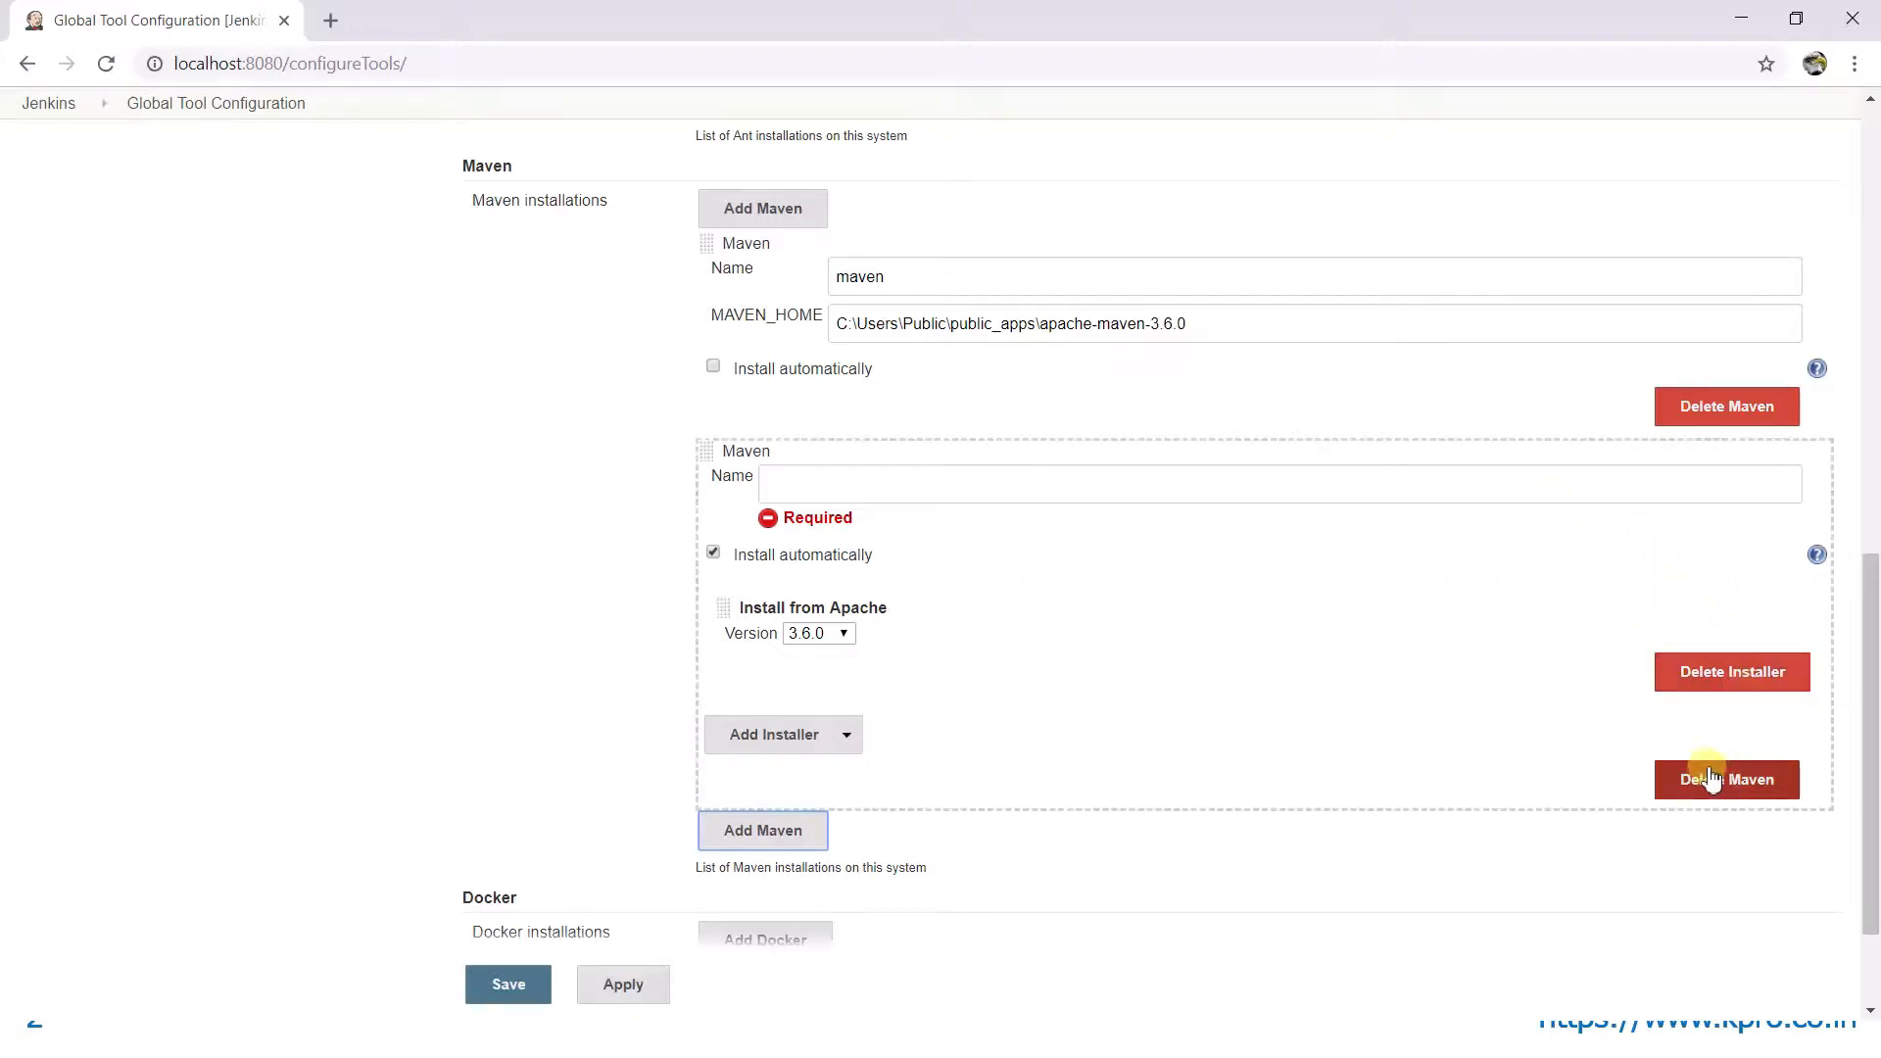
{"action": "left_click", "coordinate": [1751, 806]}
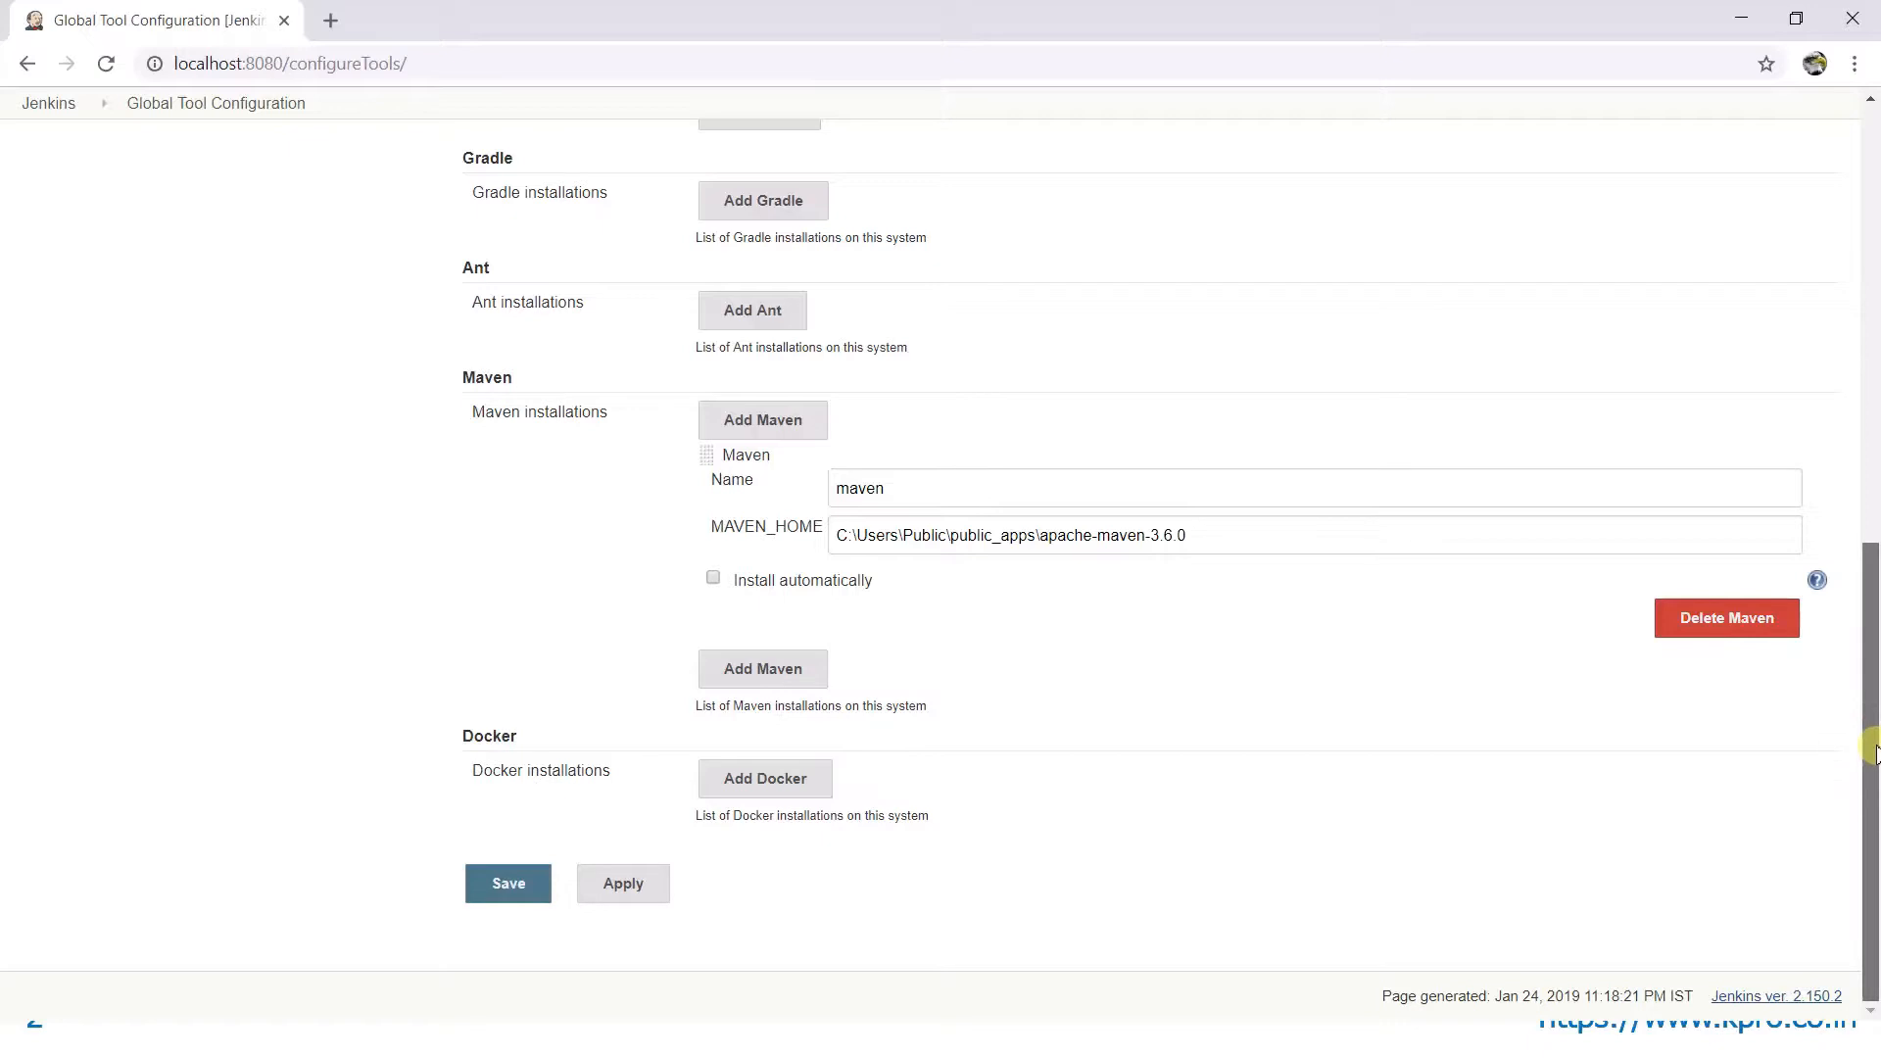
- Save the tool configuration, then reopen Global Tool Configuration to check its sections and return to Manage Jenkins
{"action": "left_click", "coordinate": [496, 890]}
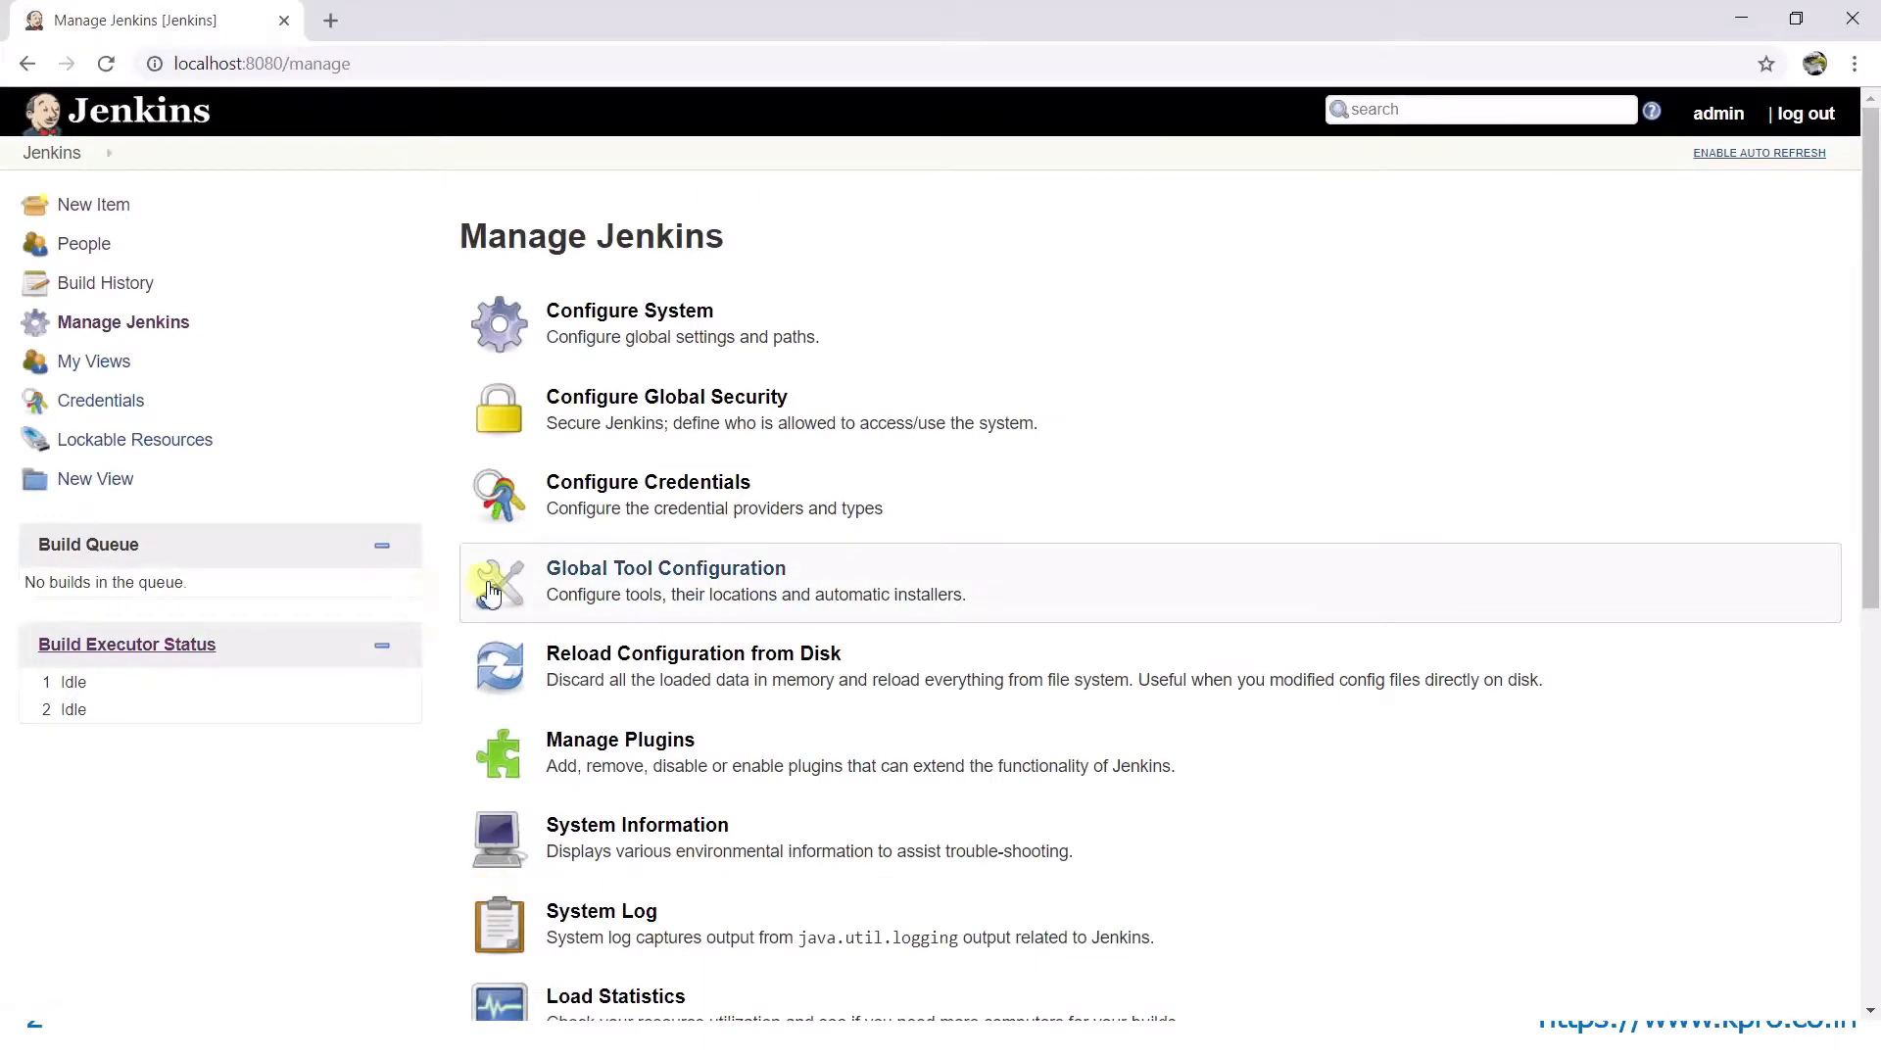
{"action": "left_click", "coordinate": [617, 601]}
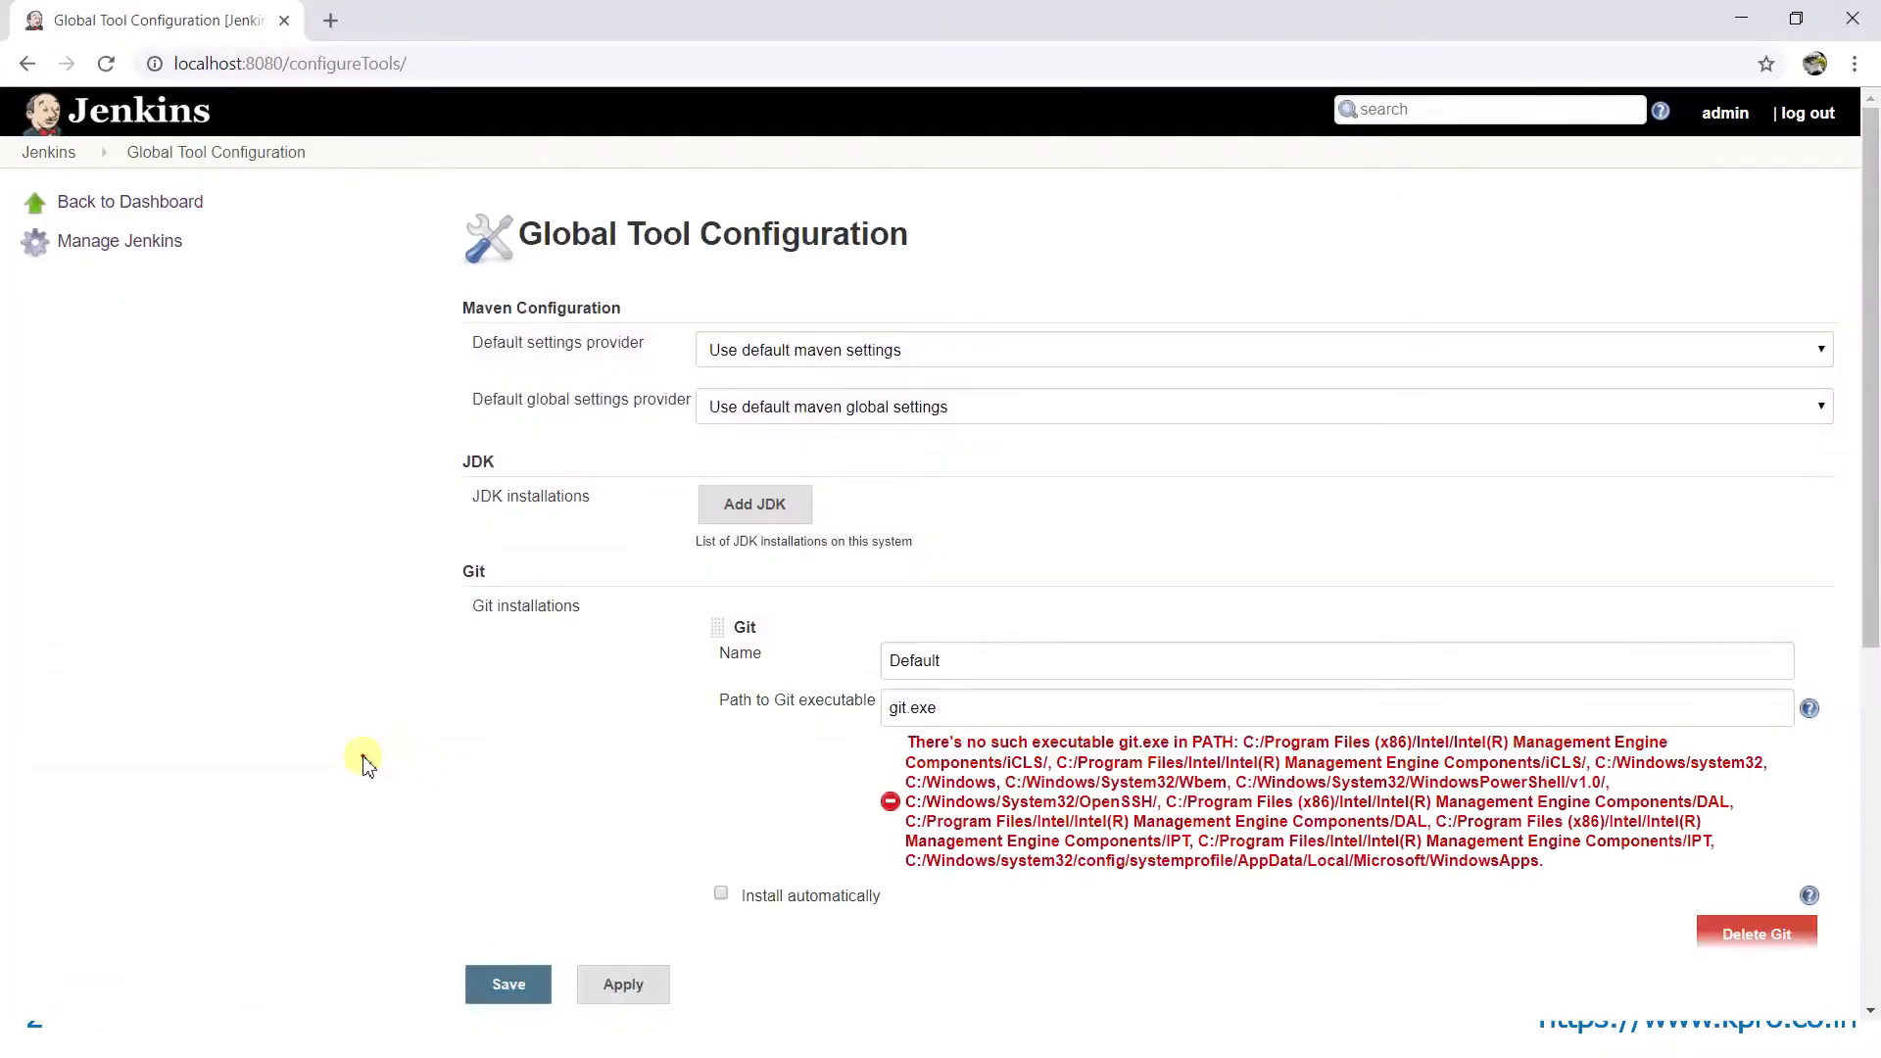
{"action": "scroll", "coordinate": [364, 762], "scroll_direction": "down", "scroll_amount": 6}
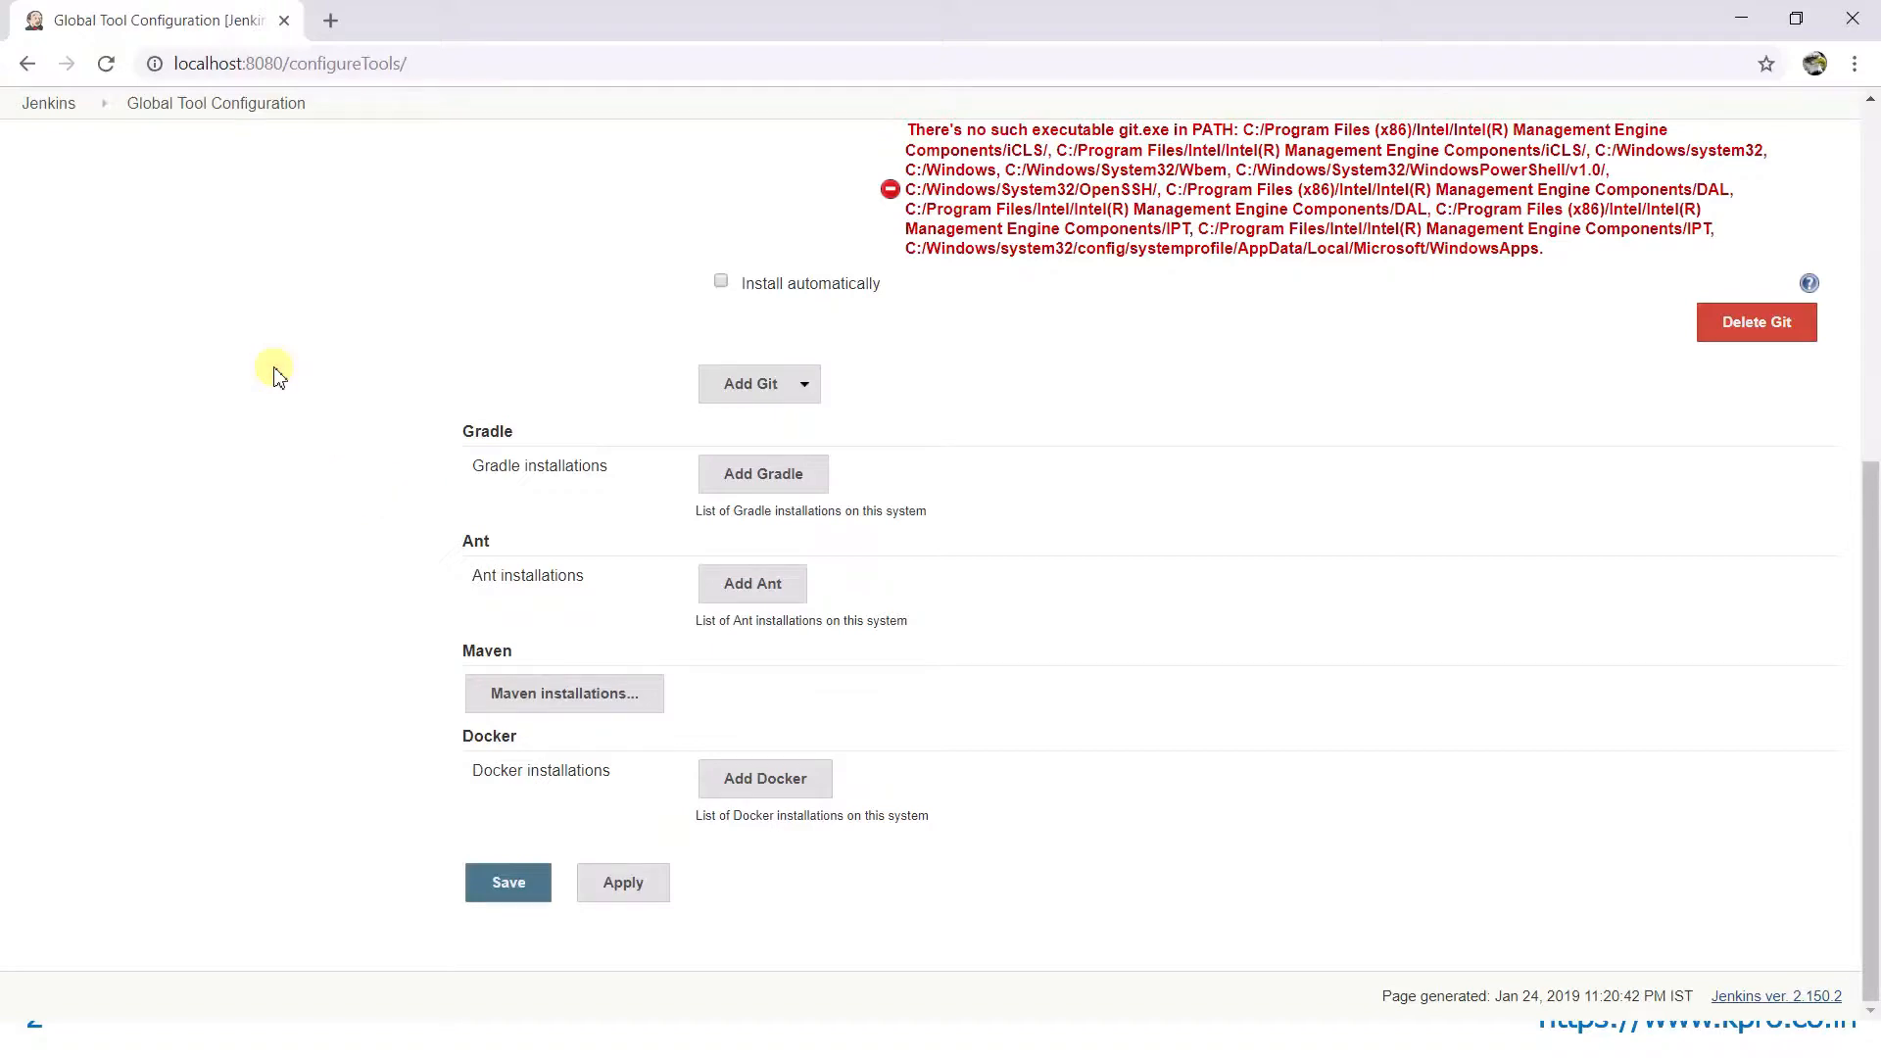
{"action": "scroll", "coordinate": [274, 373], "scroll_direction": "up", "scroll_amount": 6}
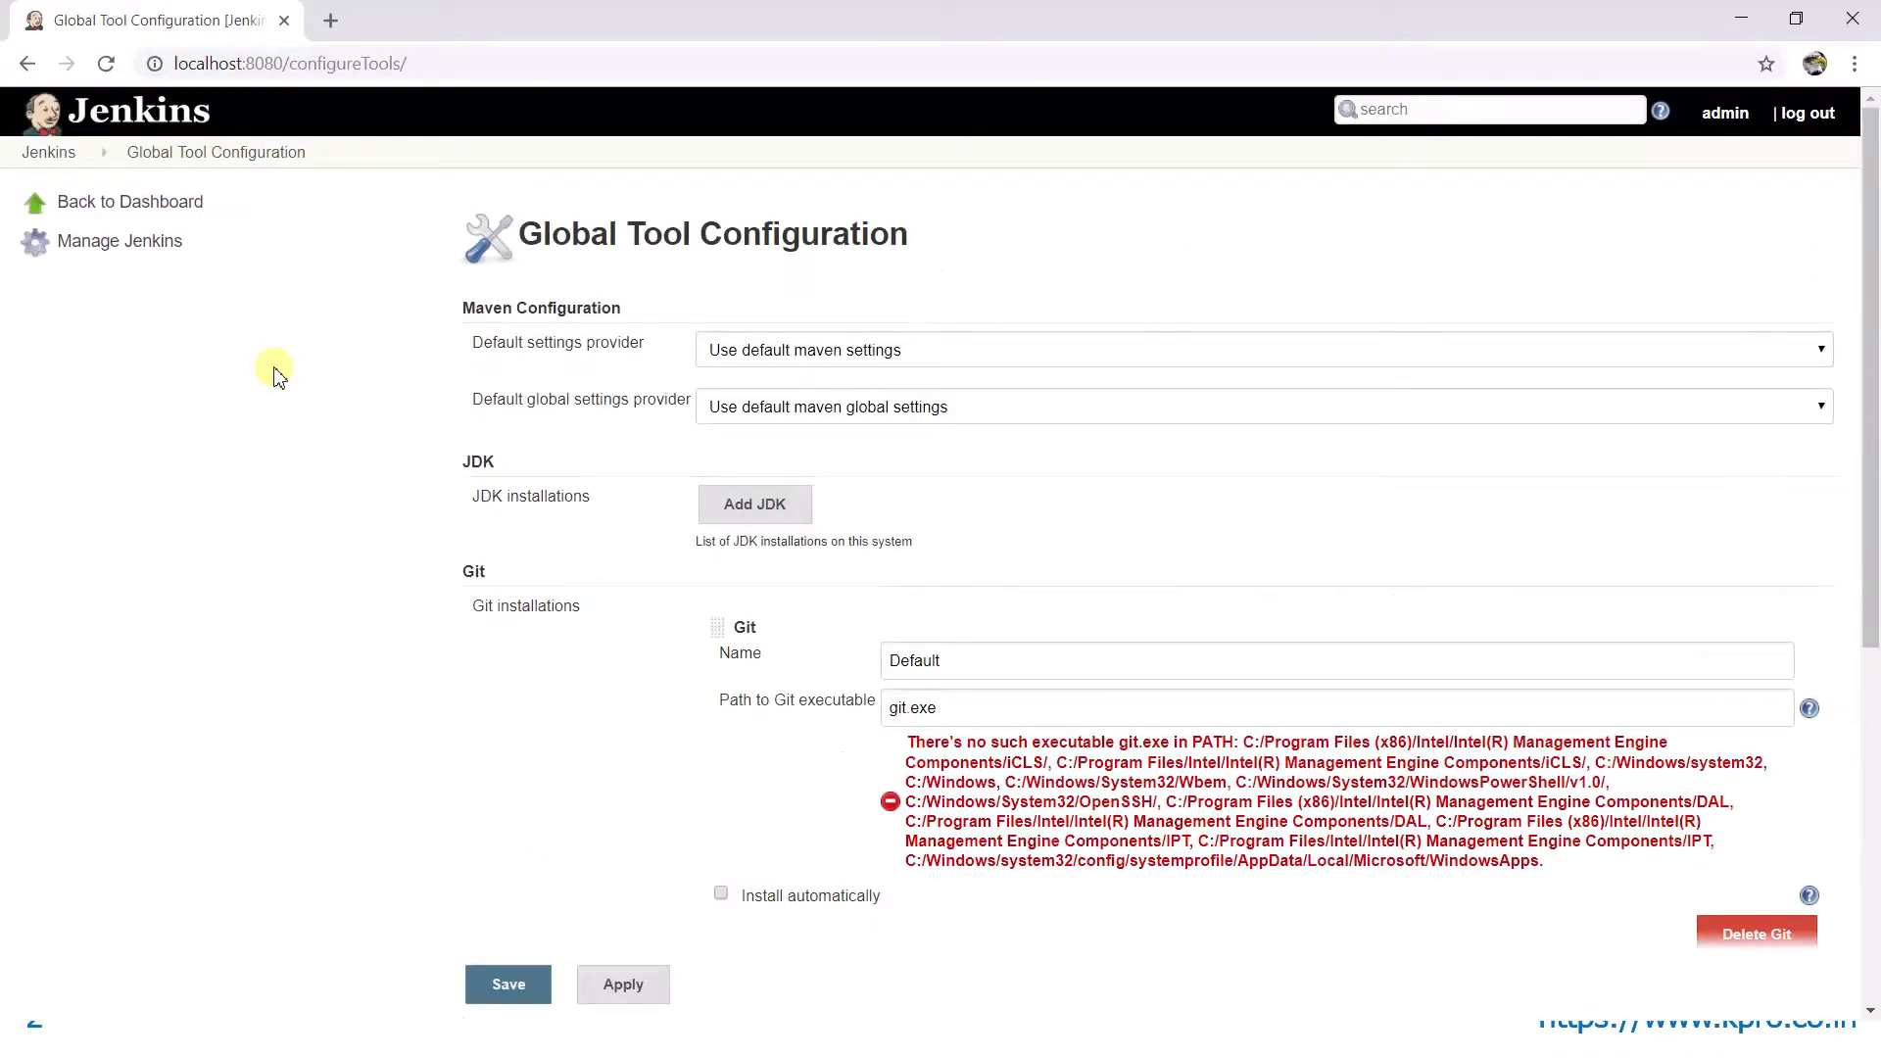
{"action": "left_click", "coordinate": [27, 64]}
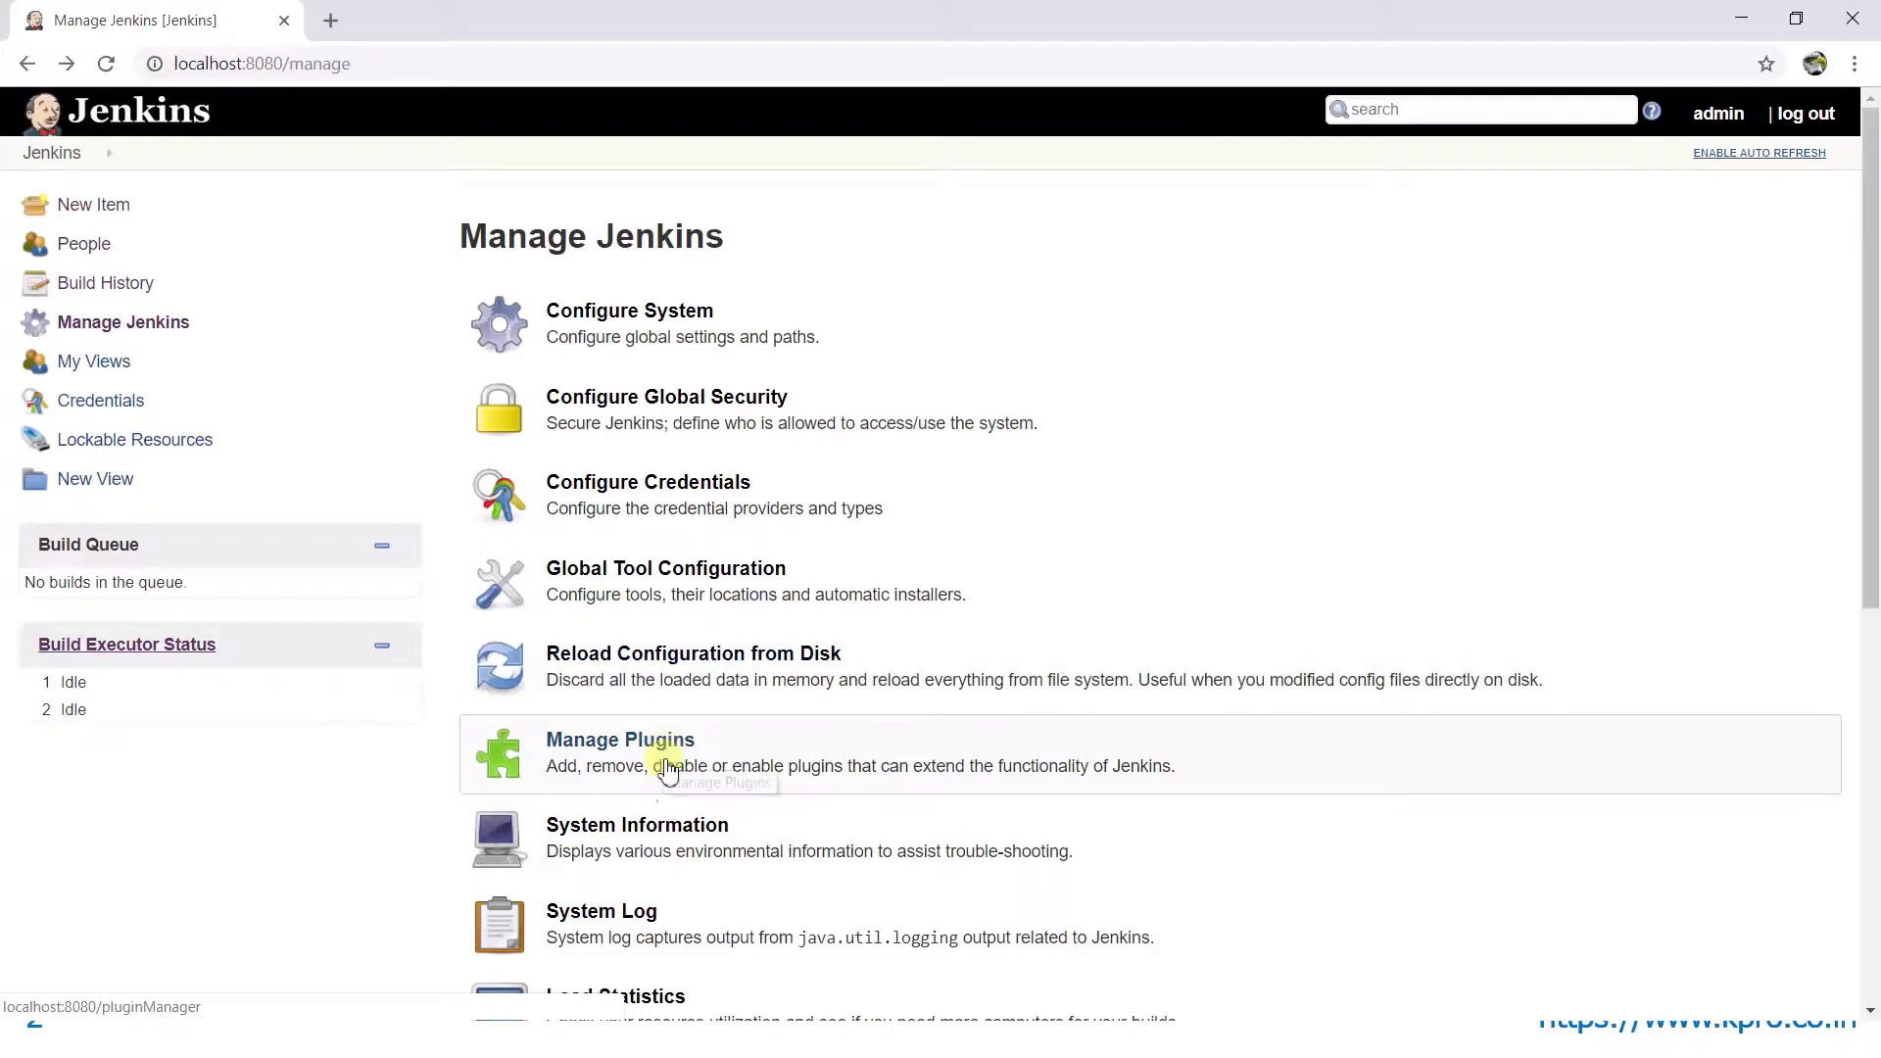
- Examine the Updates, Available, Installed and Advanced pages of Manage Plugins, including proxy and plugin upload settings, and return to the dashboard
{"action": "left_click", "coordinate": [623, 761]}
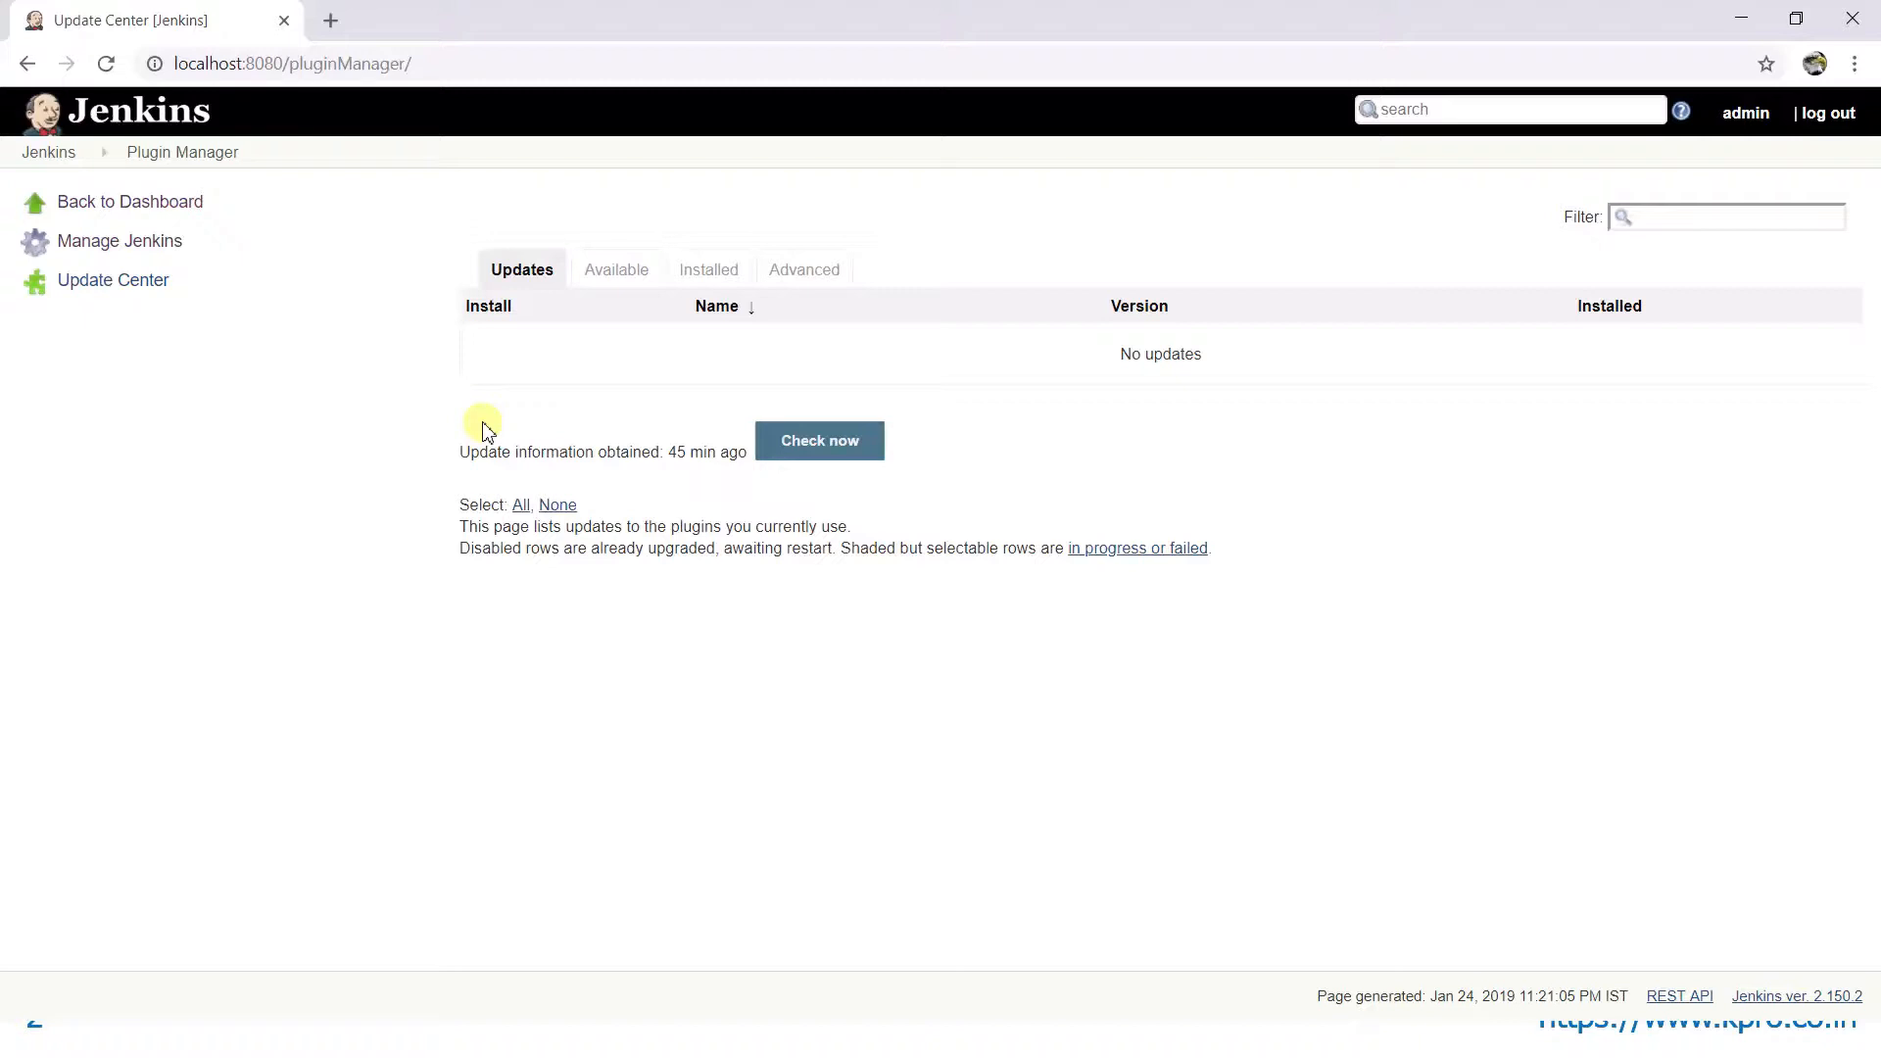
{"action": "left_click", "coordinate": [610, 274]}
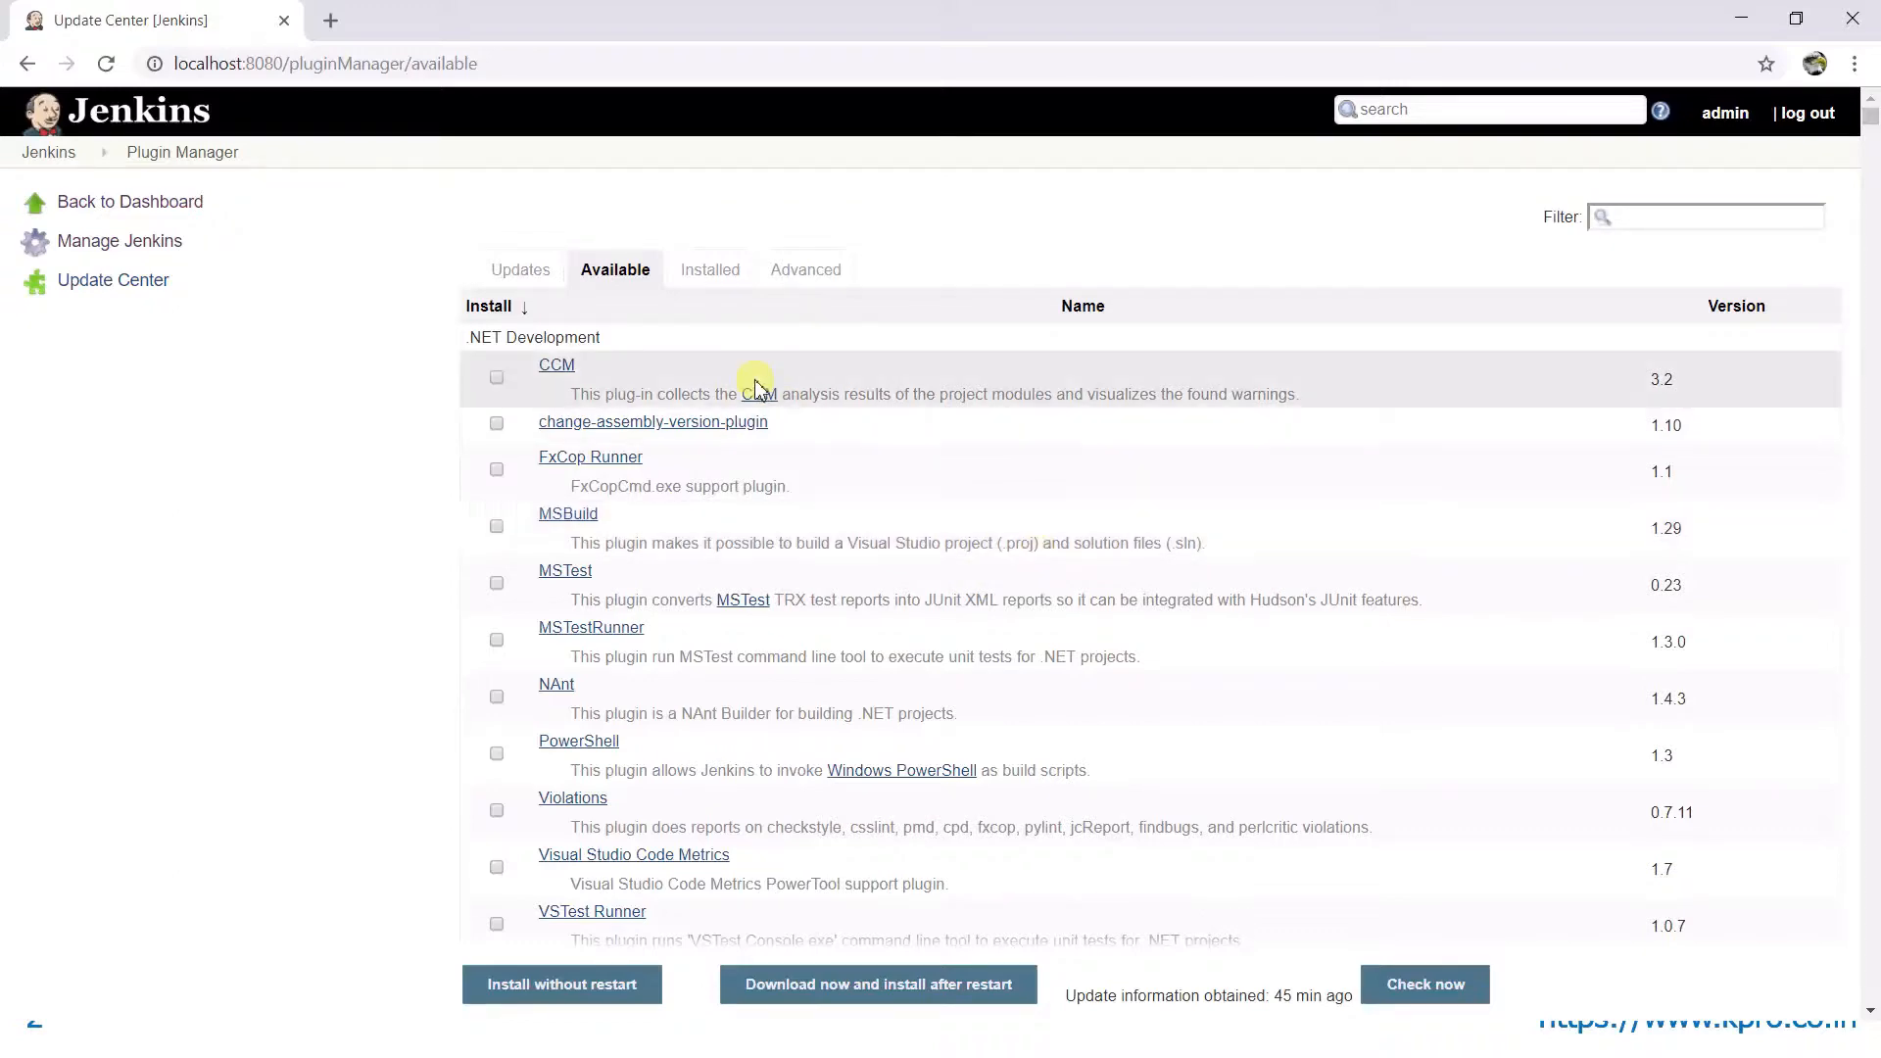
{"action": "left_click", "coordinate": [722, 284]}
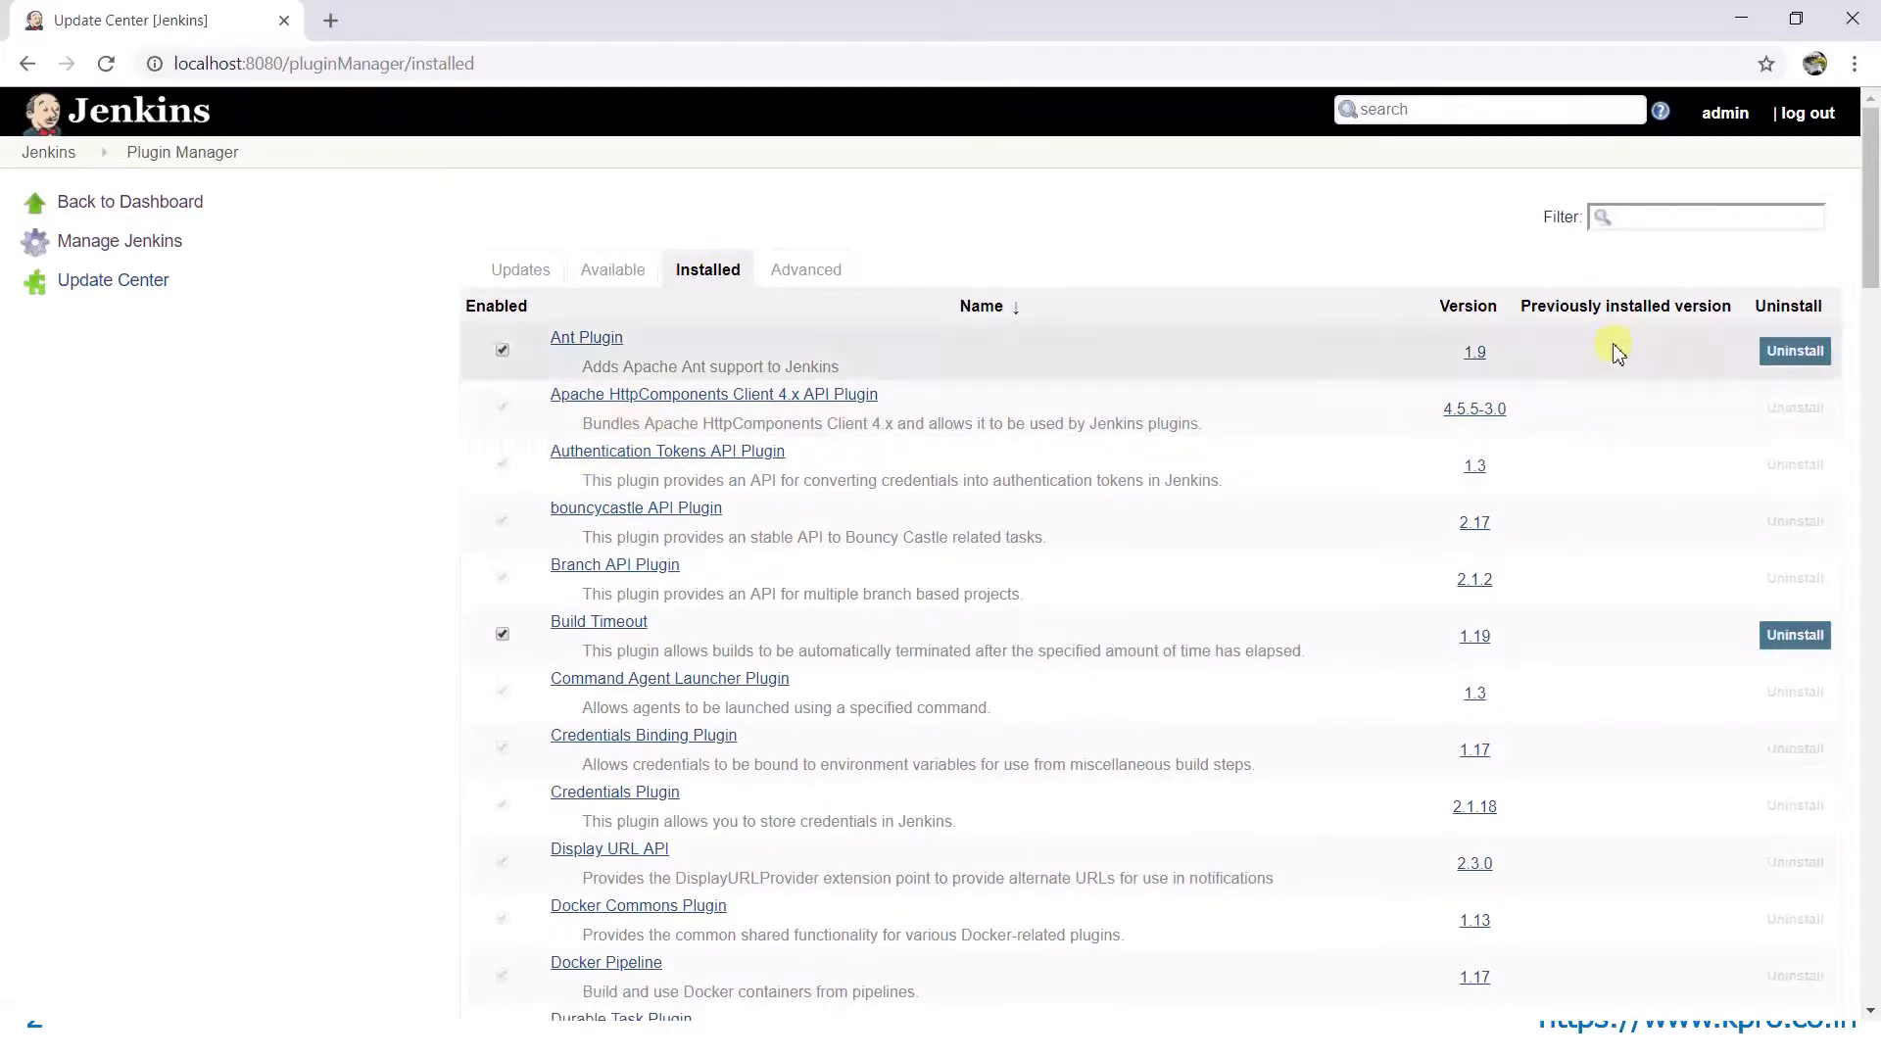
{"action": "left_click_drag", "start_coordinate": [1873, 213], "coordinate": [1867, 176]}
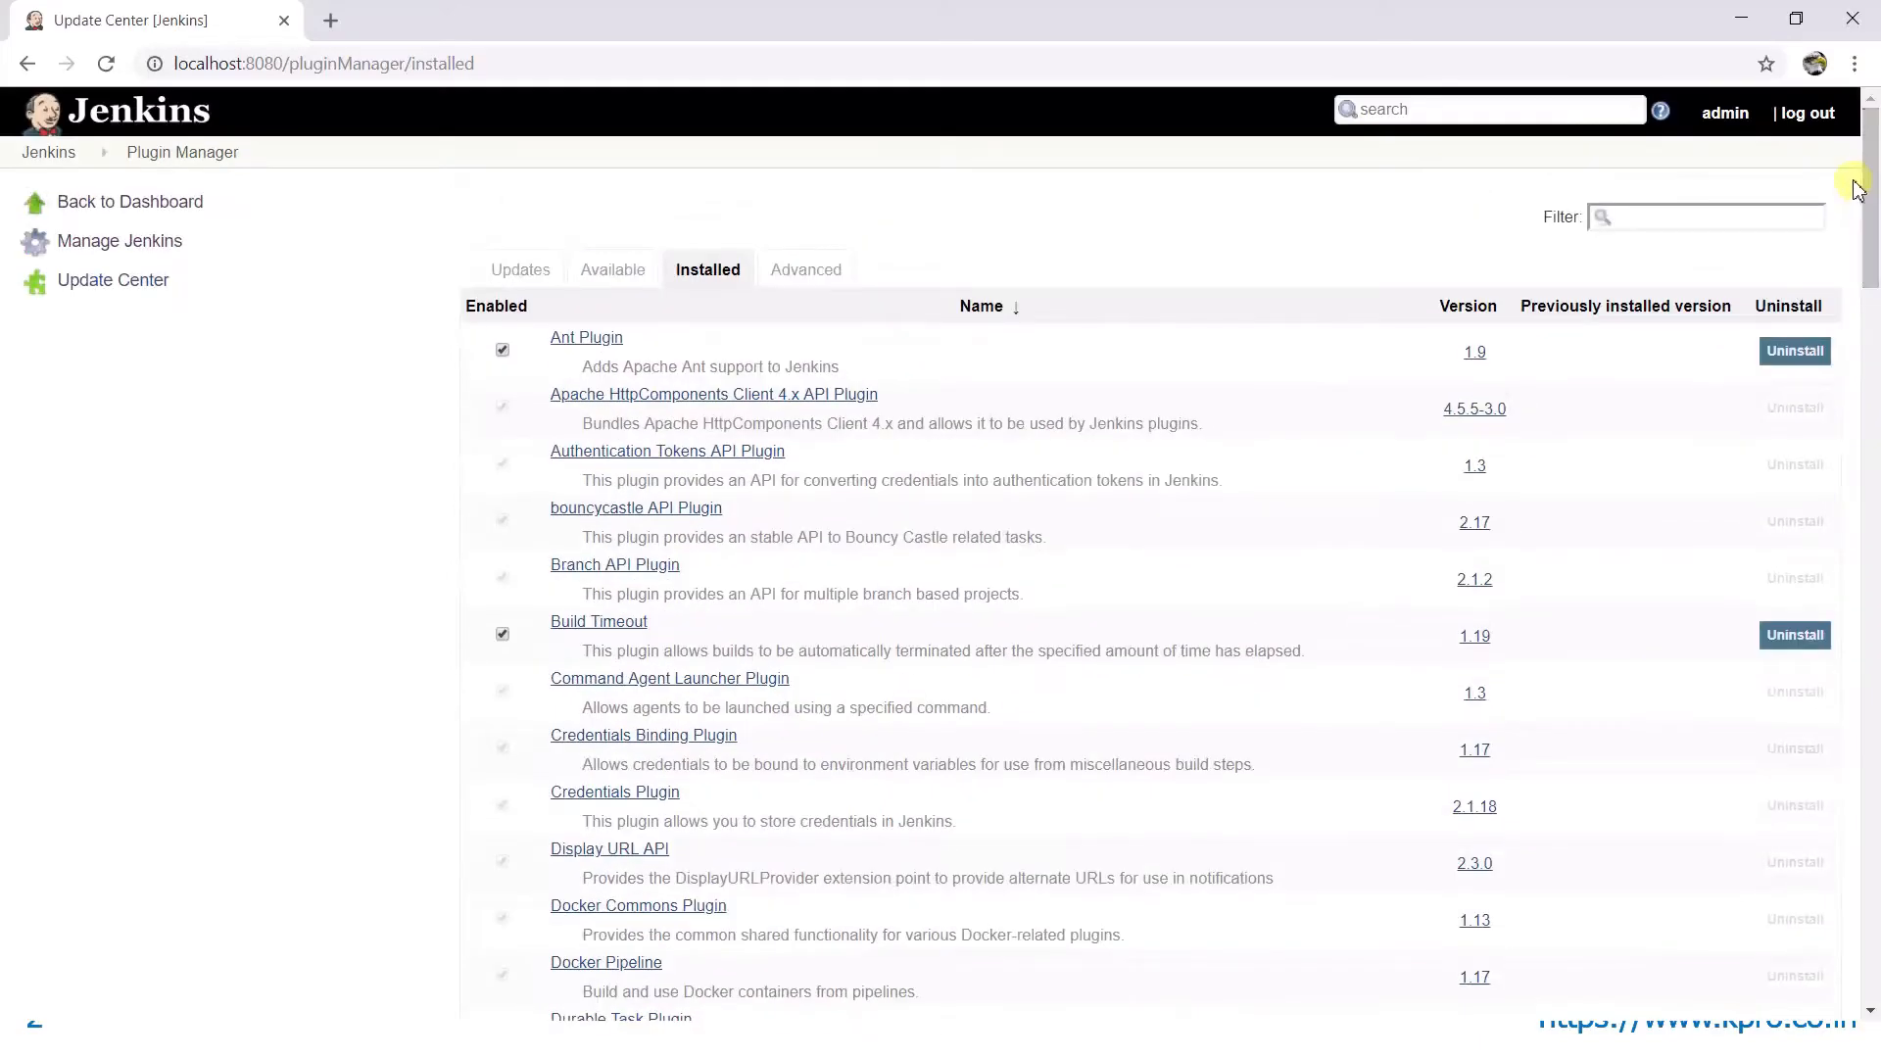
{"action": "left_click", "coordinate": [828, 278]}
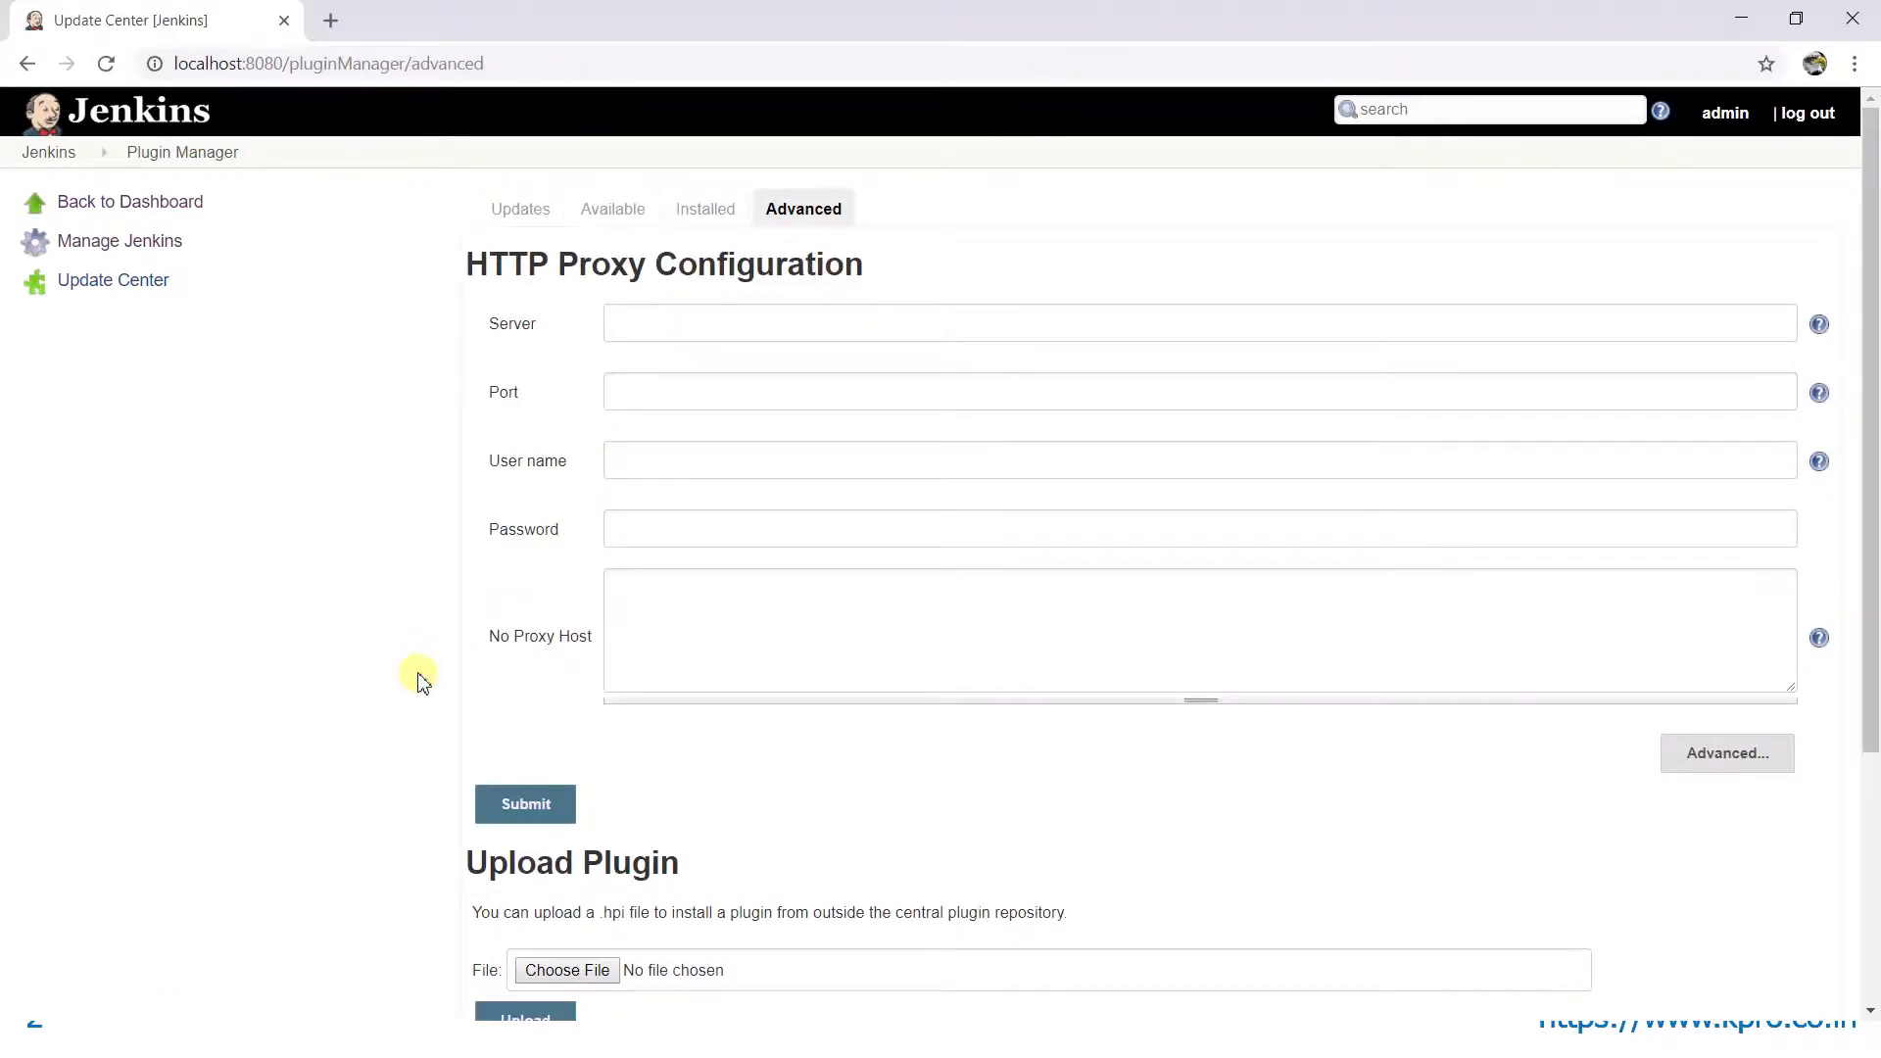
{"action": "scroll", "coordinate": [420, 678], "scroll_direction": "down", "scroll_amount": 3}
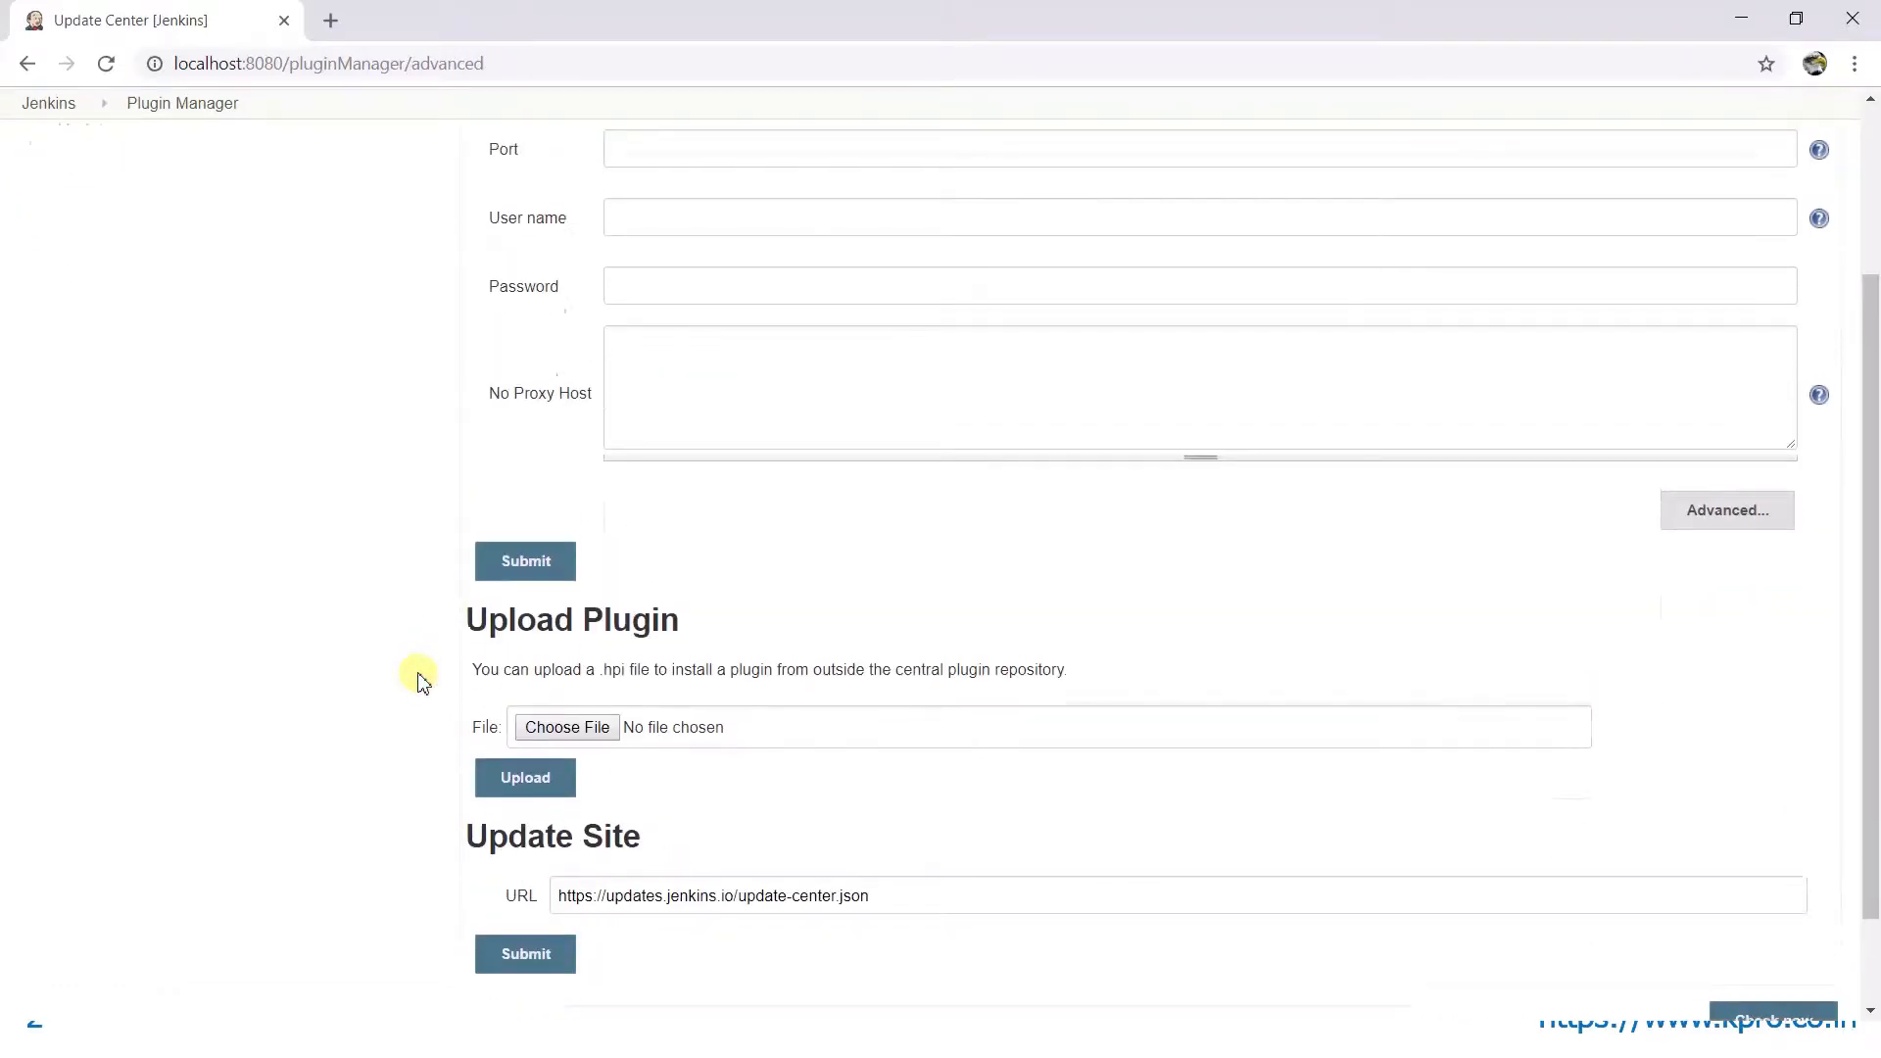
{"action": "scroll", "coordinate": [419, 678], "scroll_direction": "up", "scroll_amount": 3}
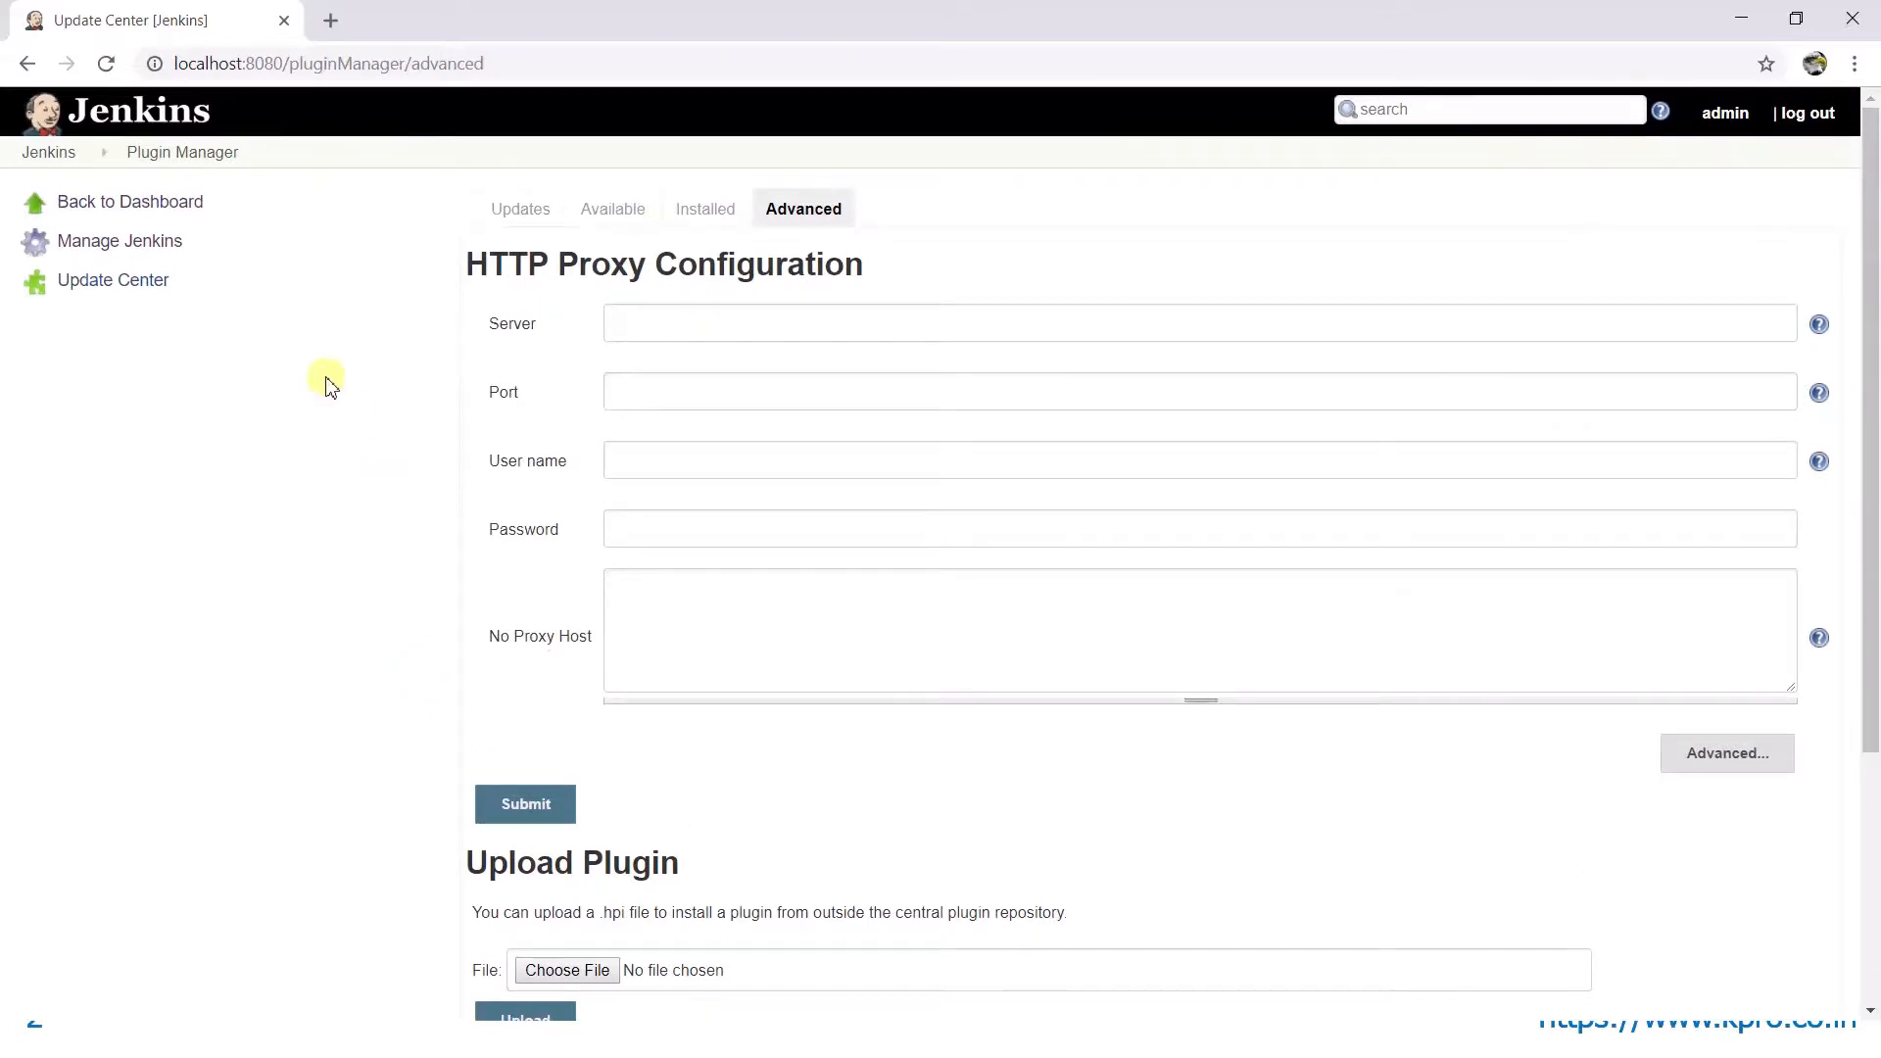
{"action": "left_click", "coordinate": [27, 63]}
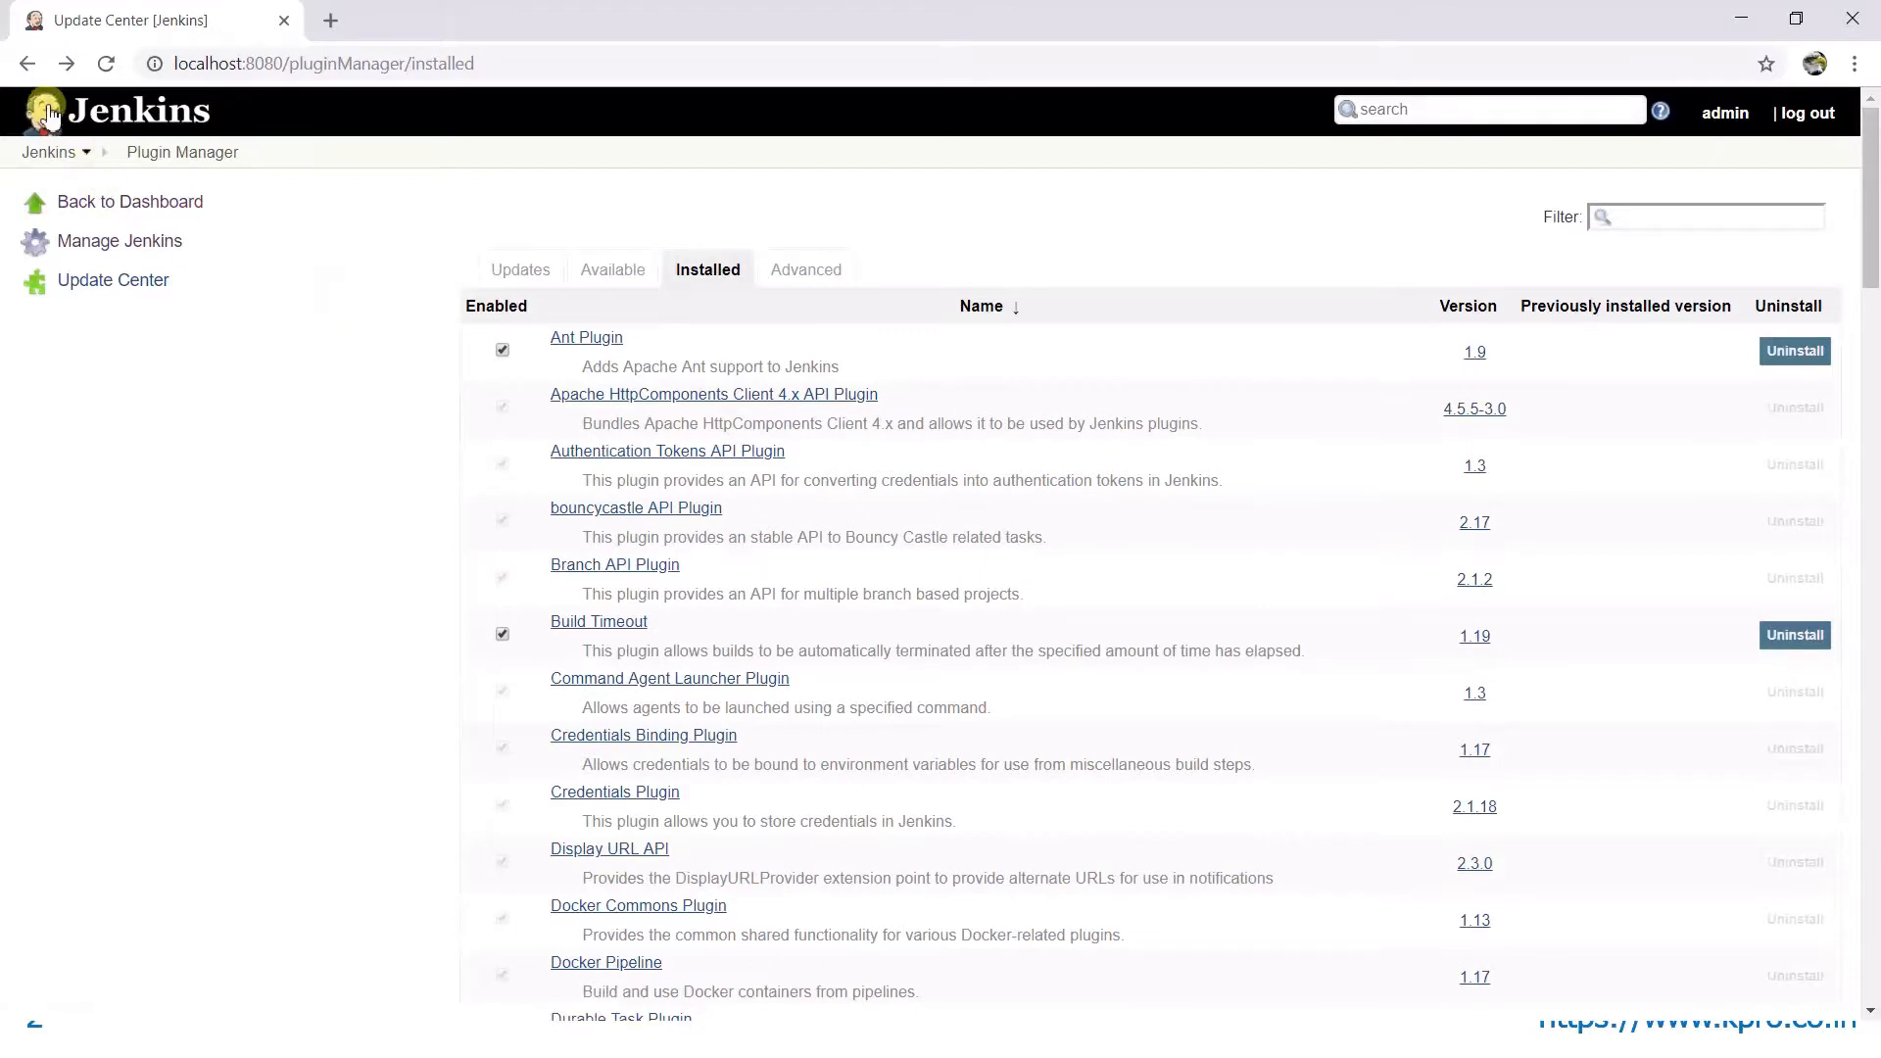
{"action": "left_click", "coordinate": [30, 65]}
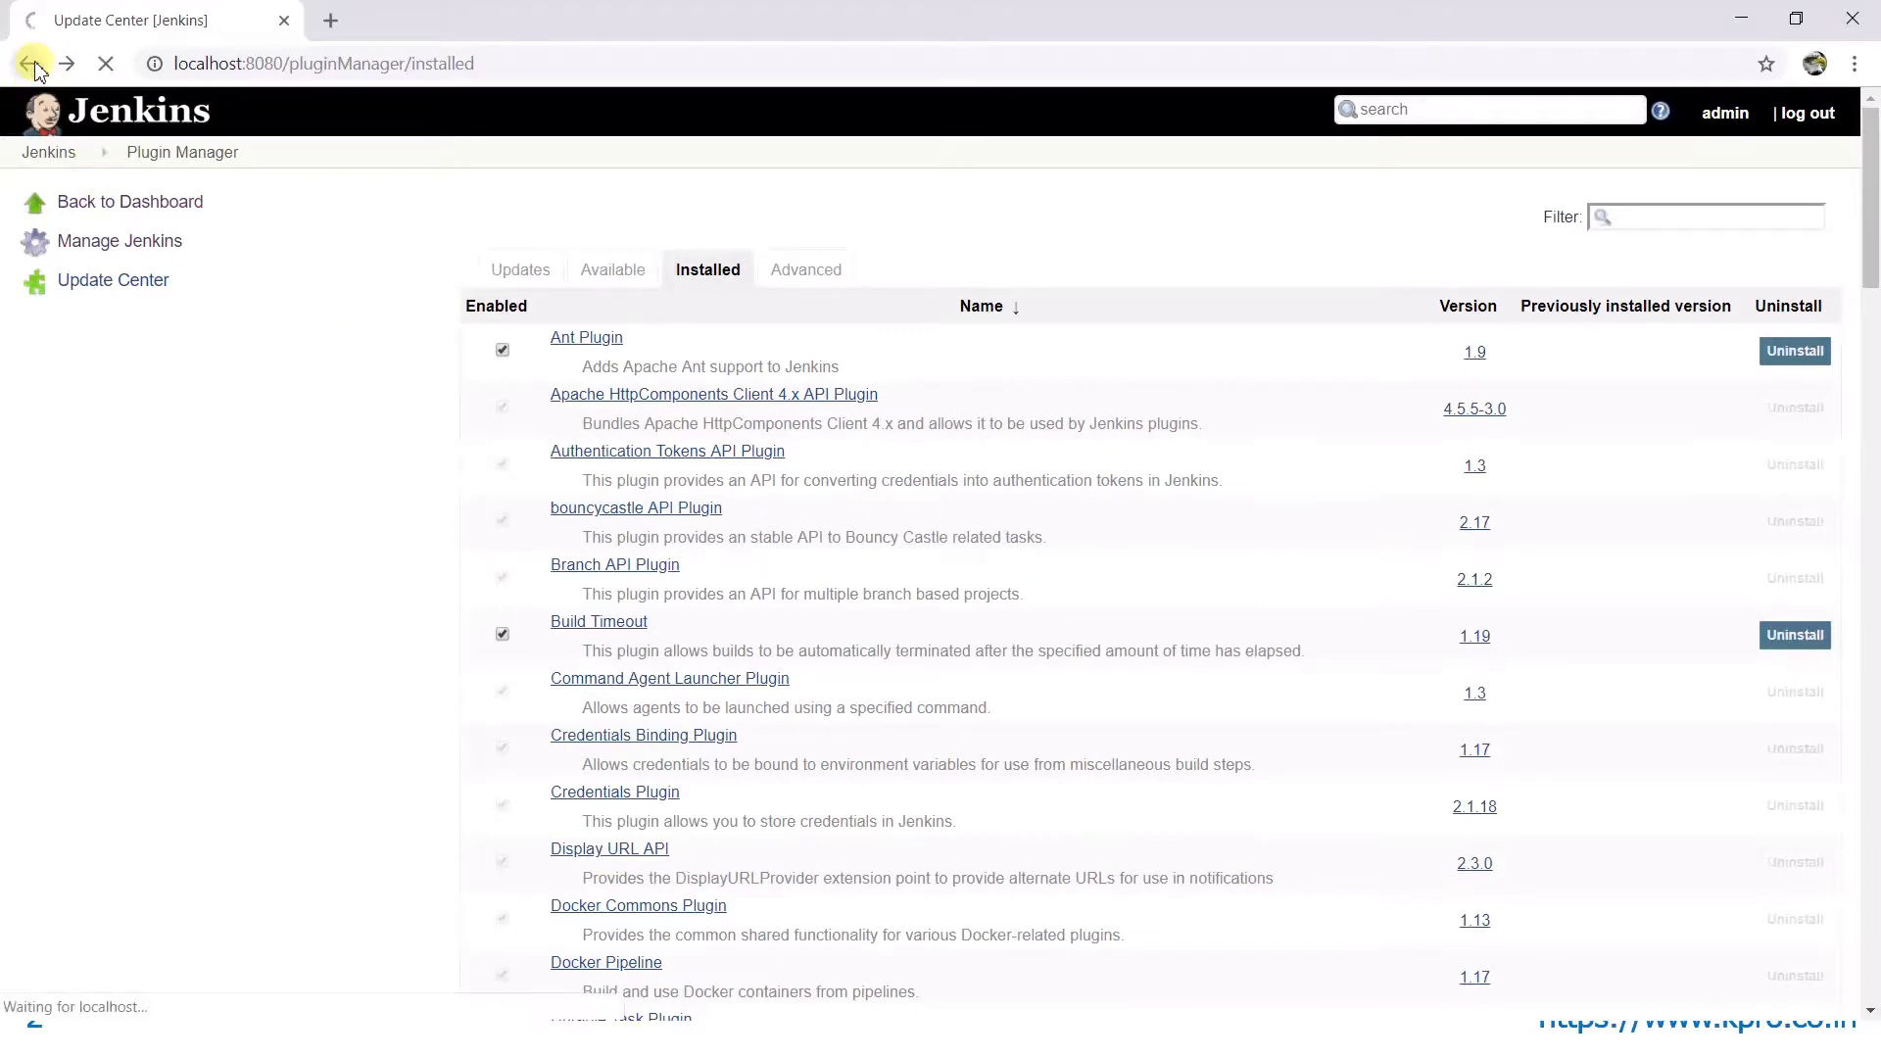
{"action": "left_click", "coordinate": [113, 203]}
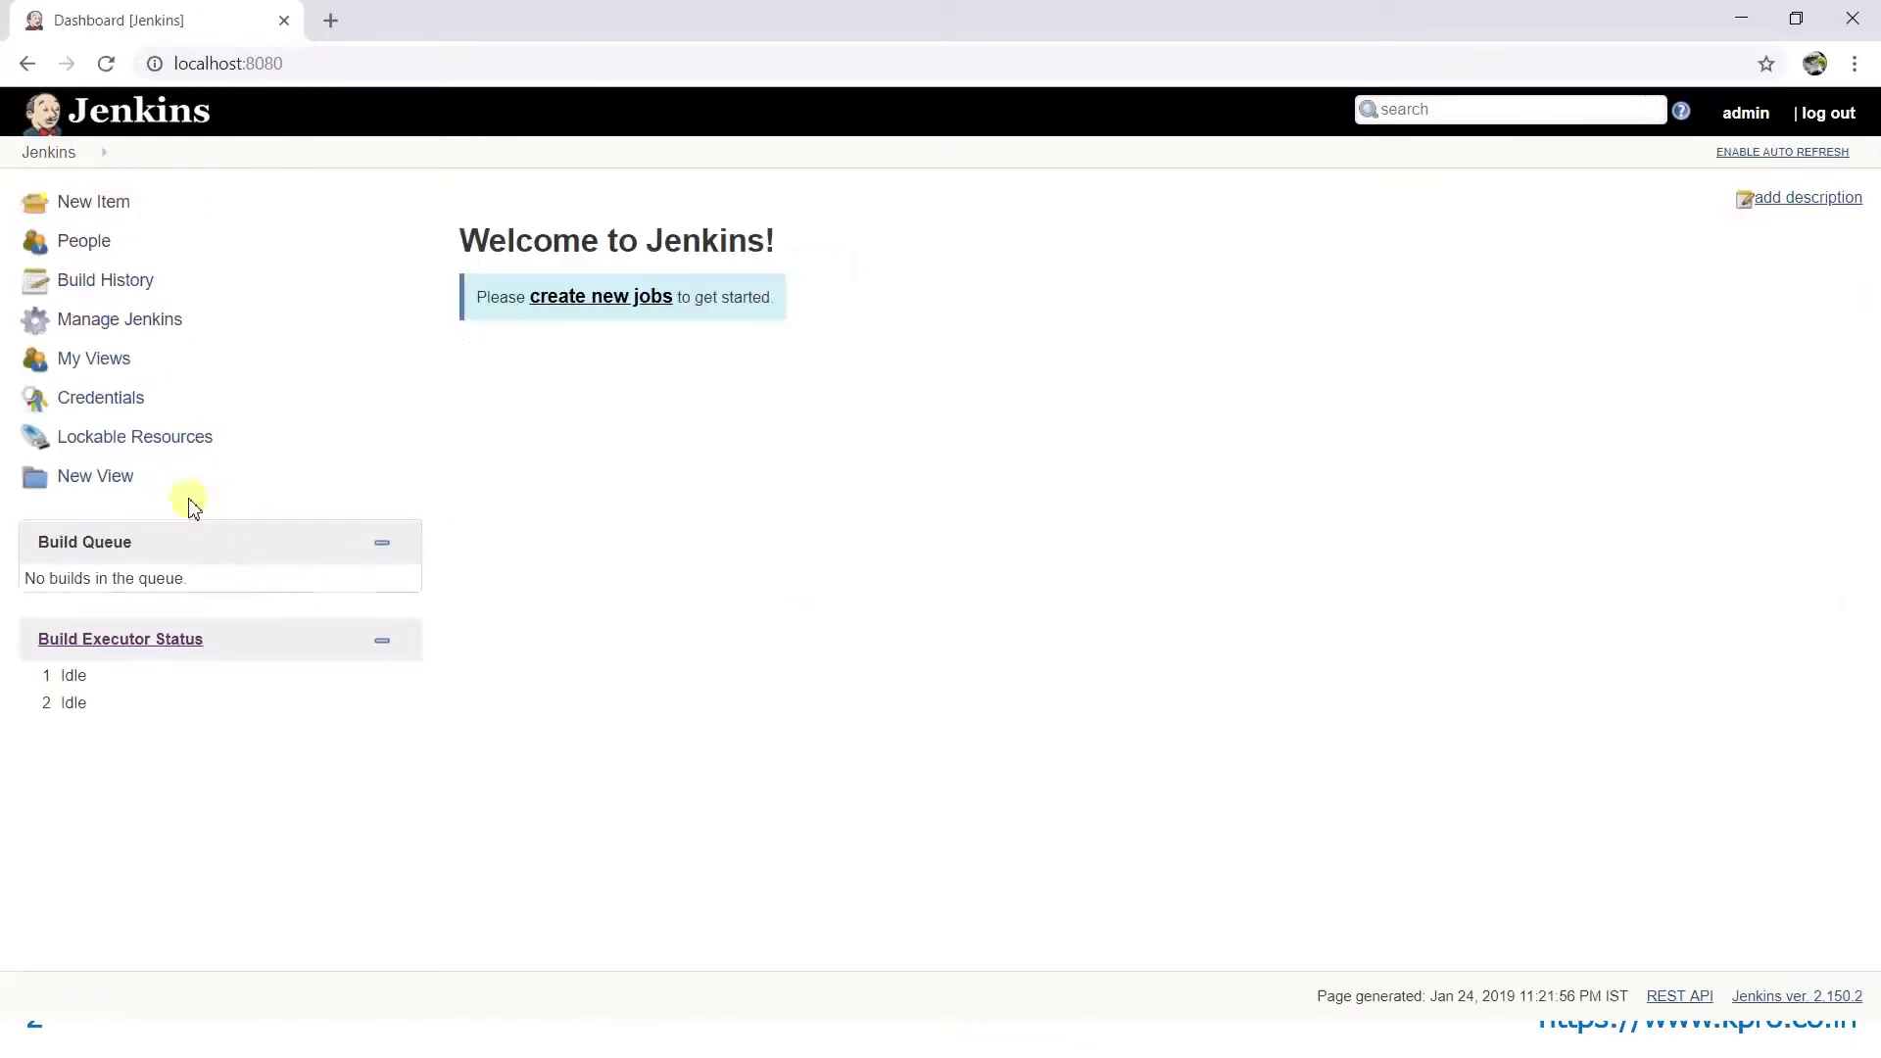
- View My Views and the signed-in user's profile page, and open the Credentials page from the dashboard
{"action": "left_click", "coordinate": [98, 360]}
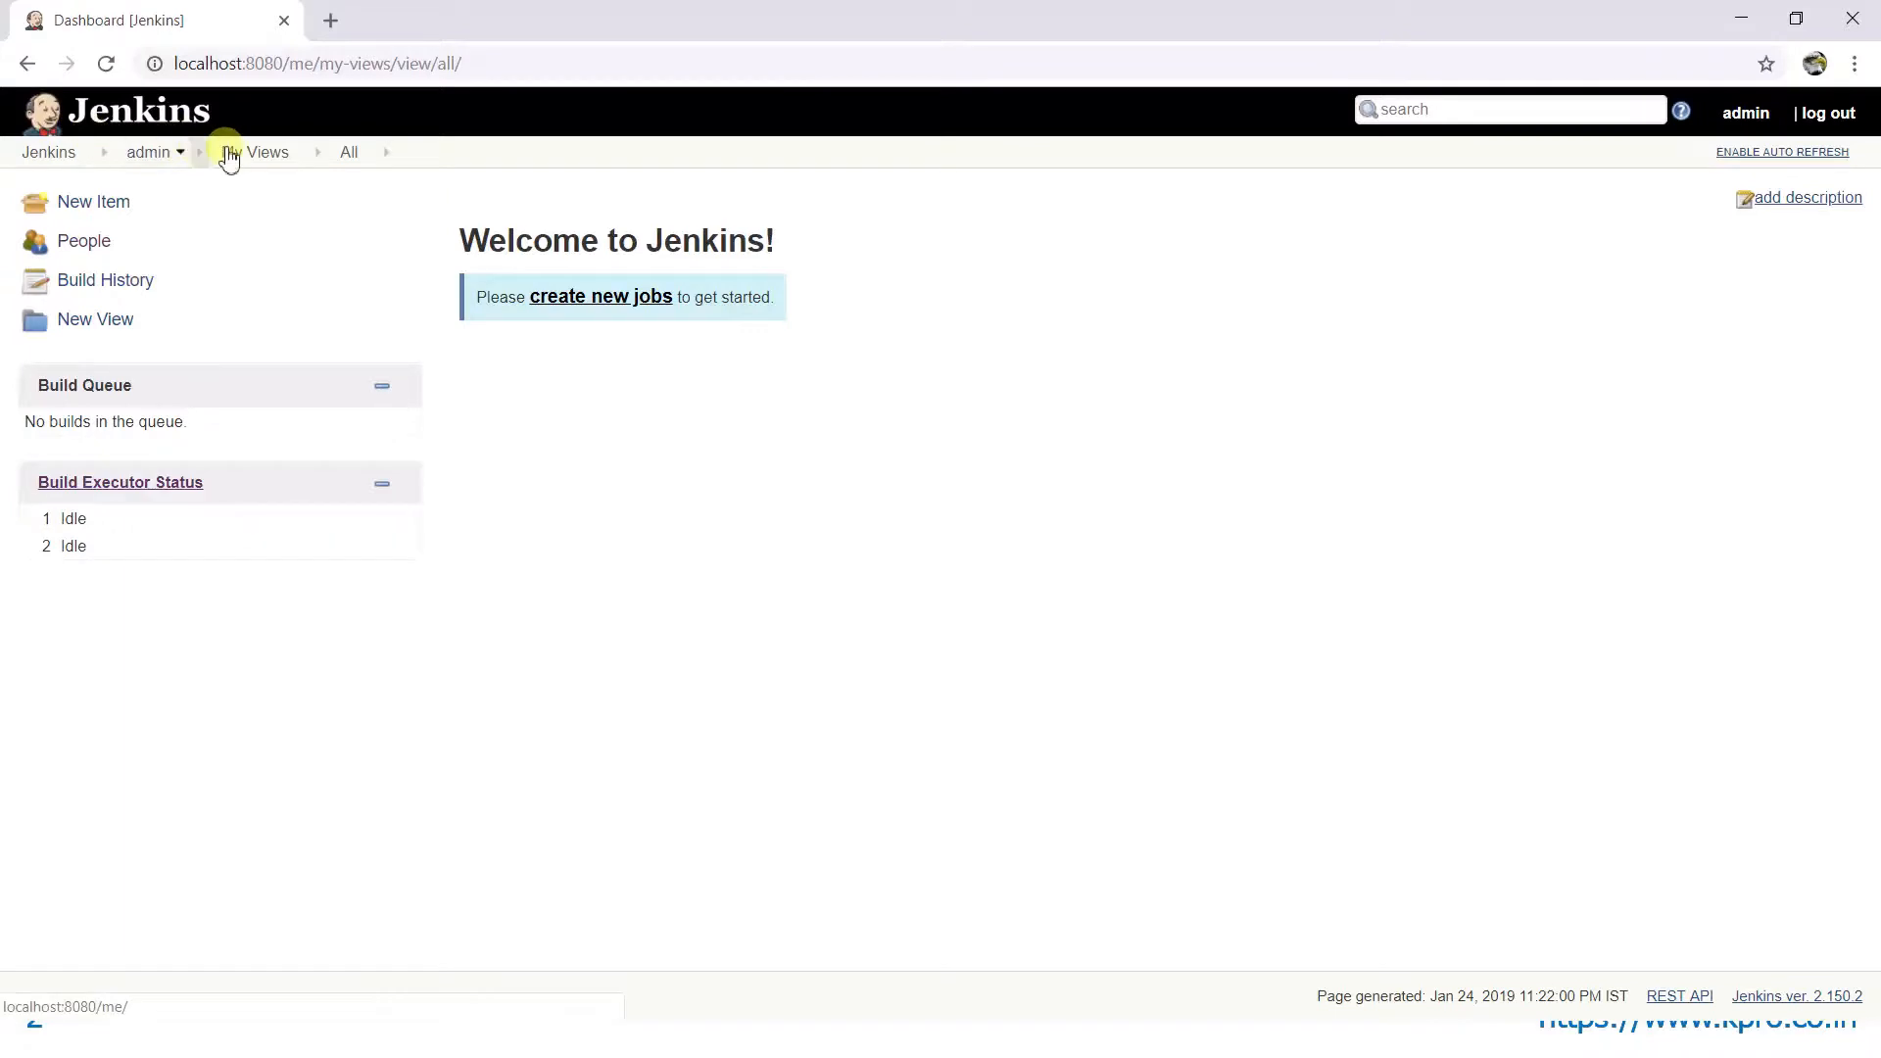
{"action": "left_click", "coordinate": [154, 166]}
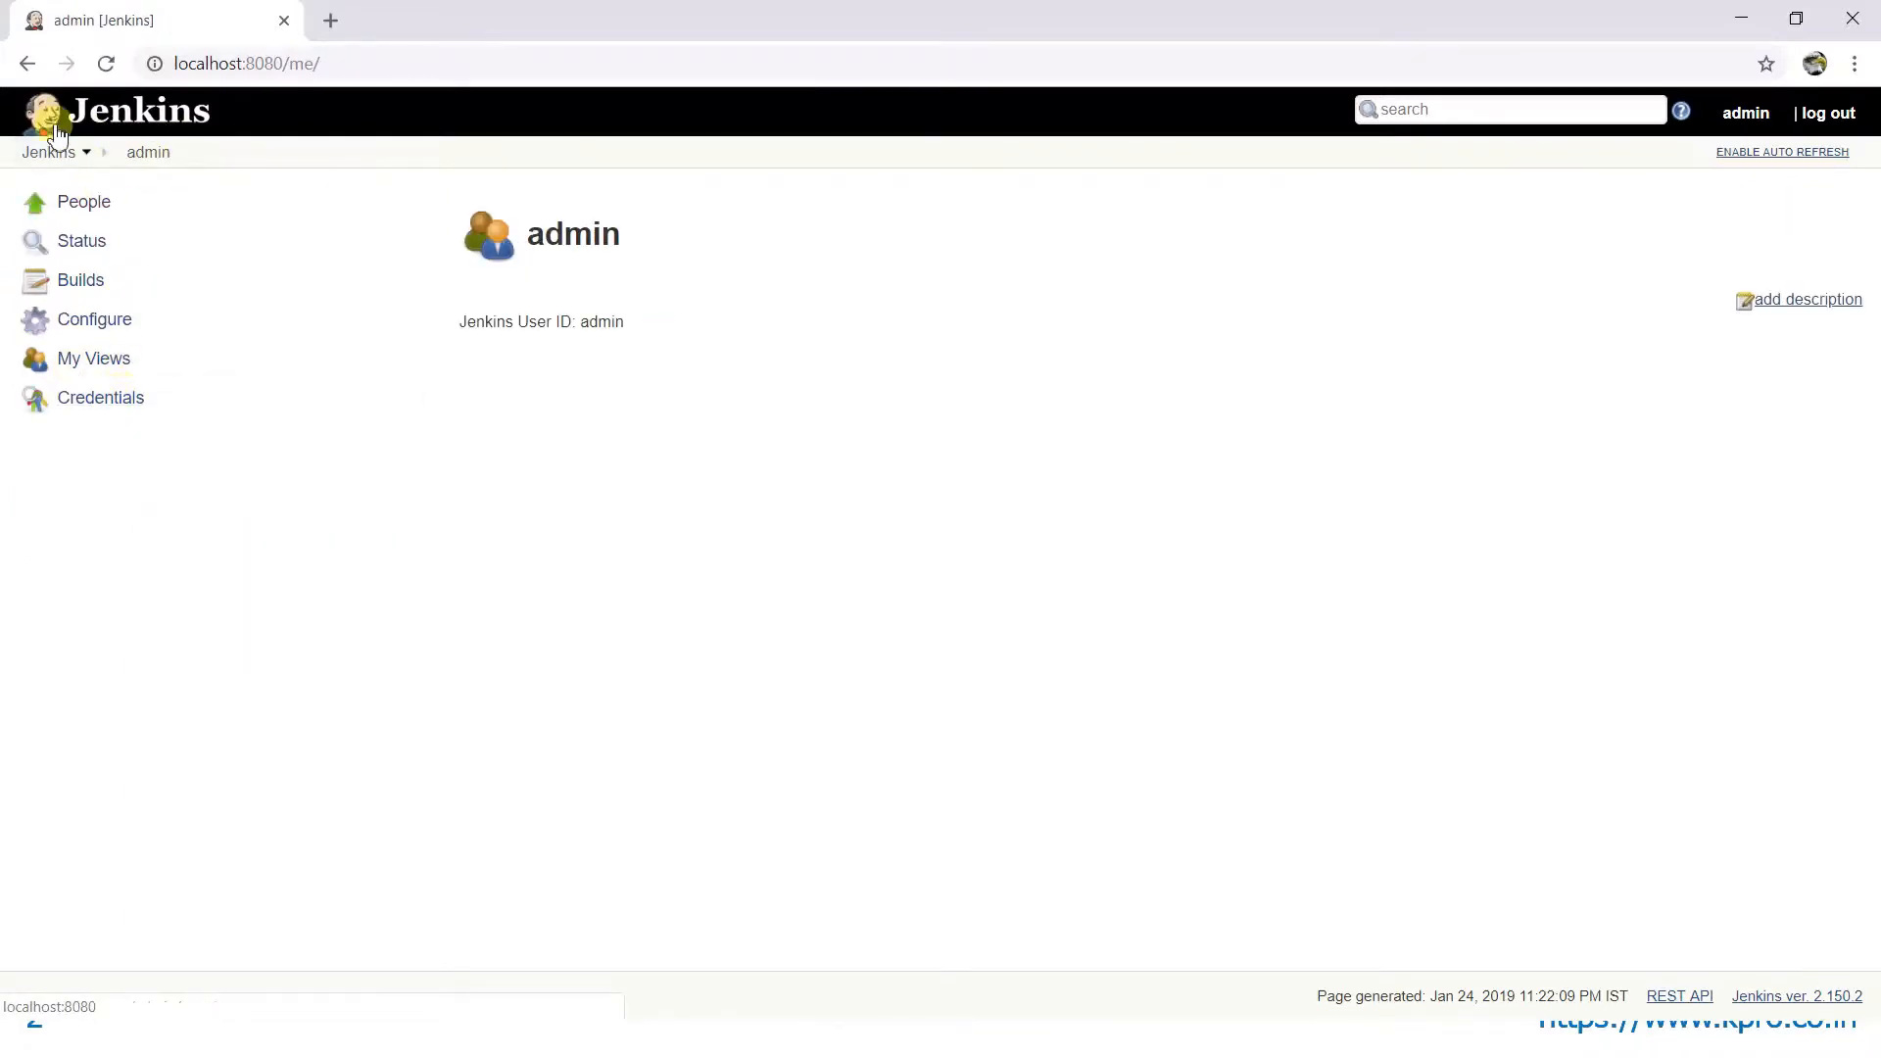
{"action": "left_click", "coordinate": [57, 158]}
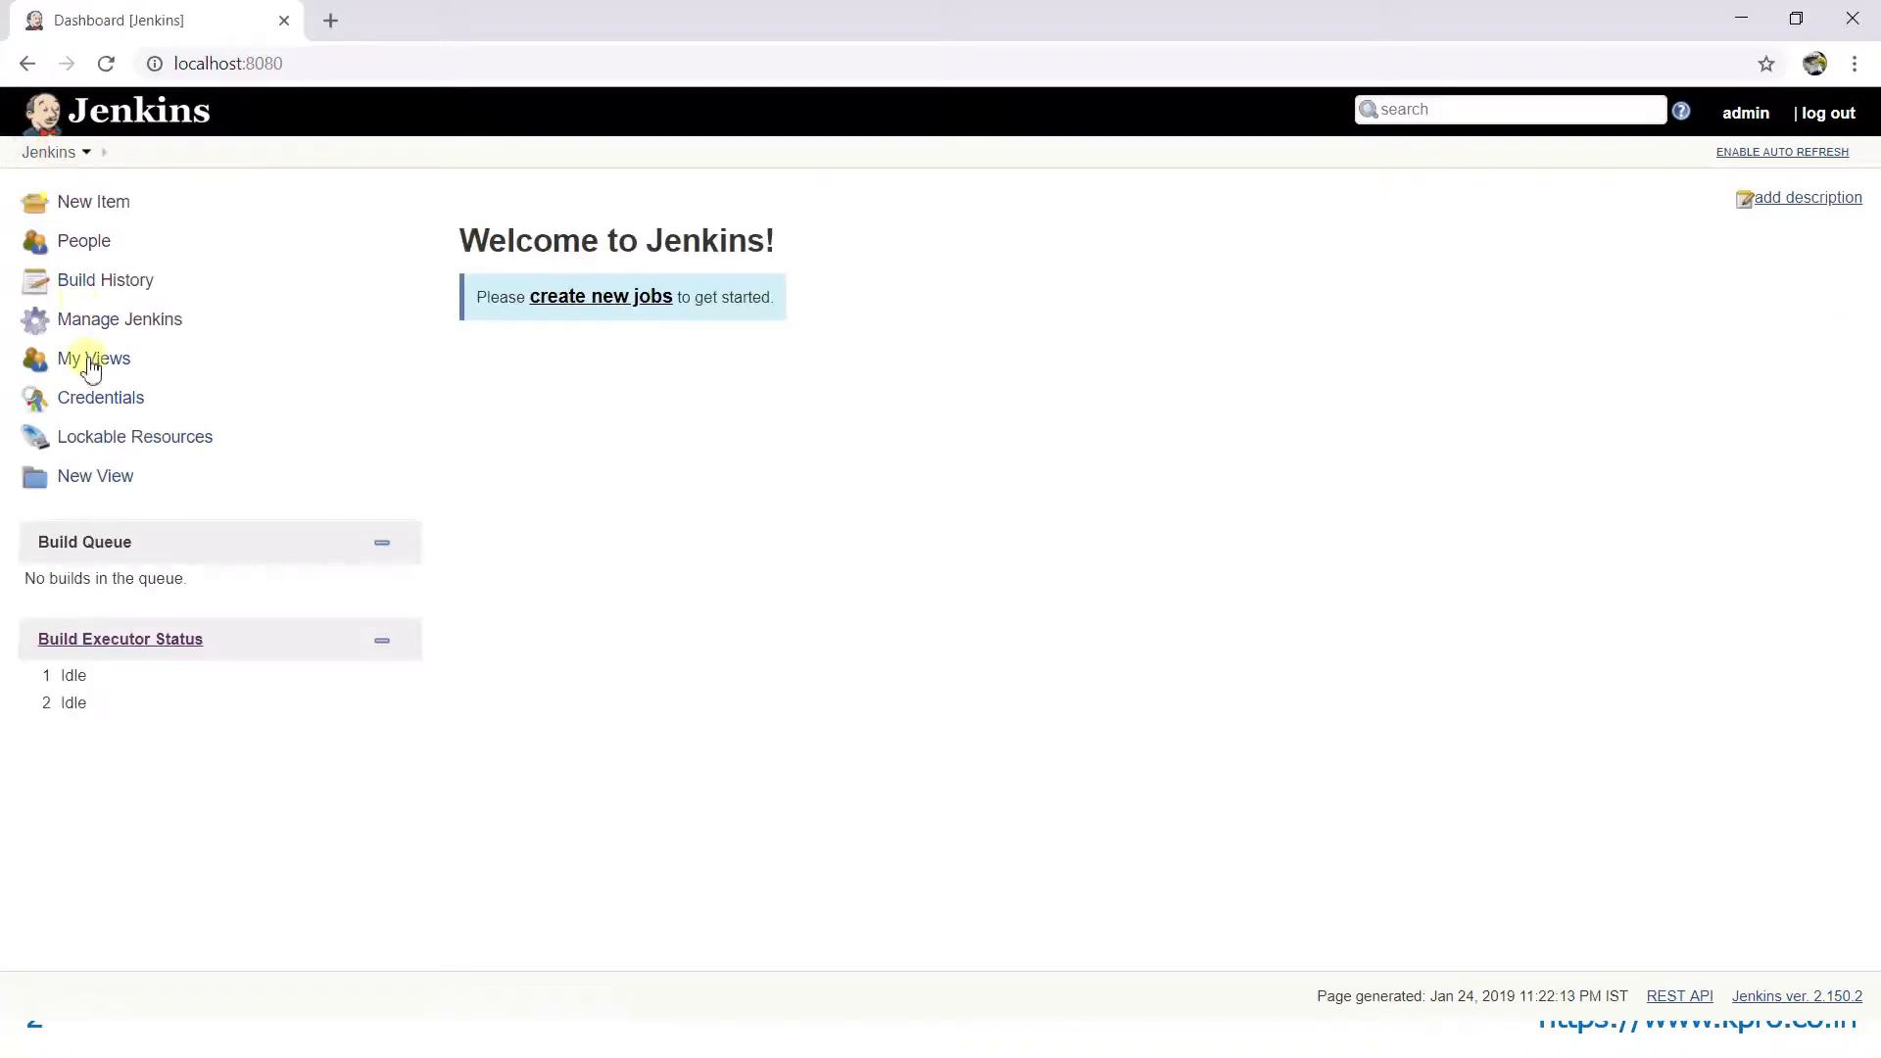
{"action": "left_click", "coordinate": [100, 401]}
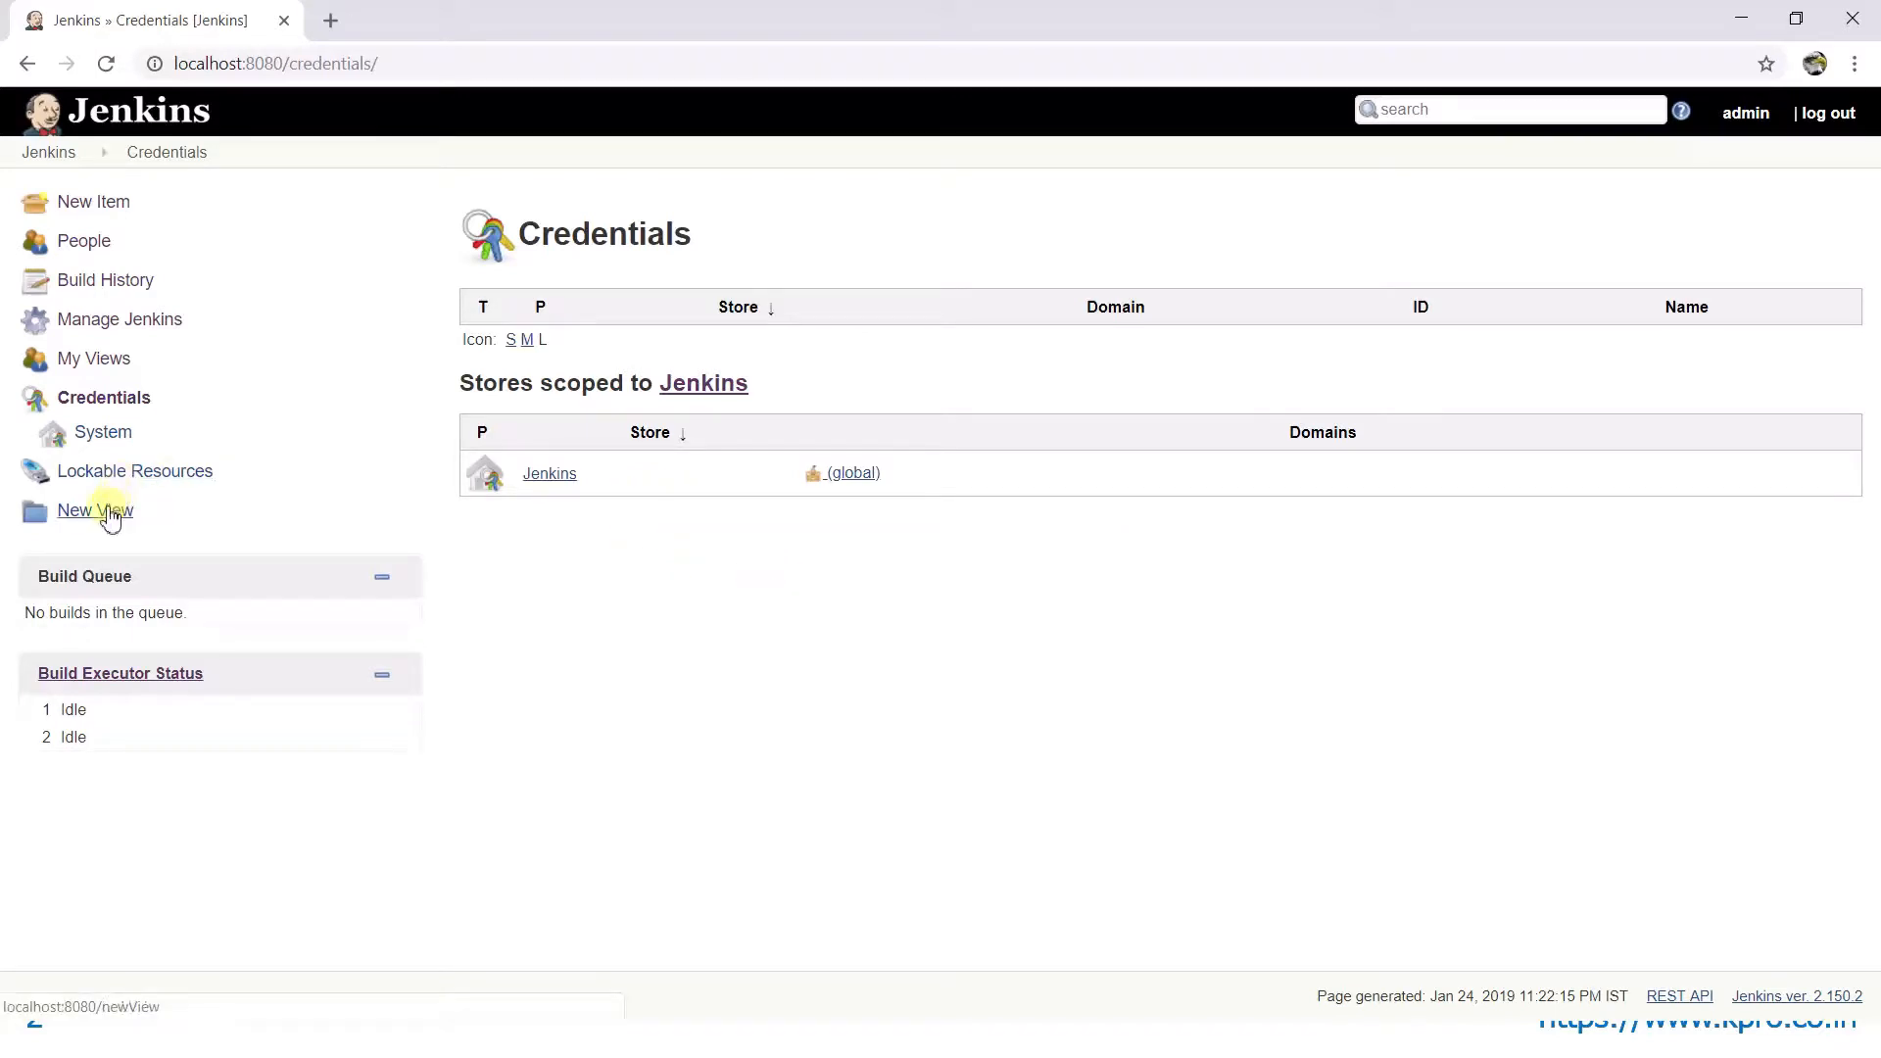
- From Manage Jenkins, examine the System Information properties and the Script Console, returning to the management page after each
{"action": "left_click", "coordinate": [119, 324]}
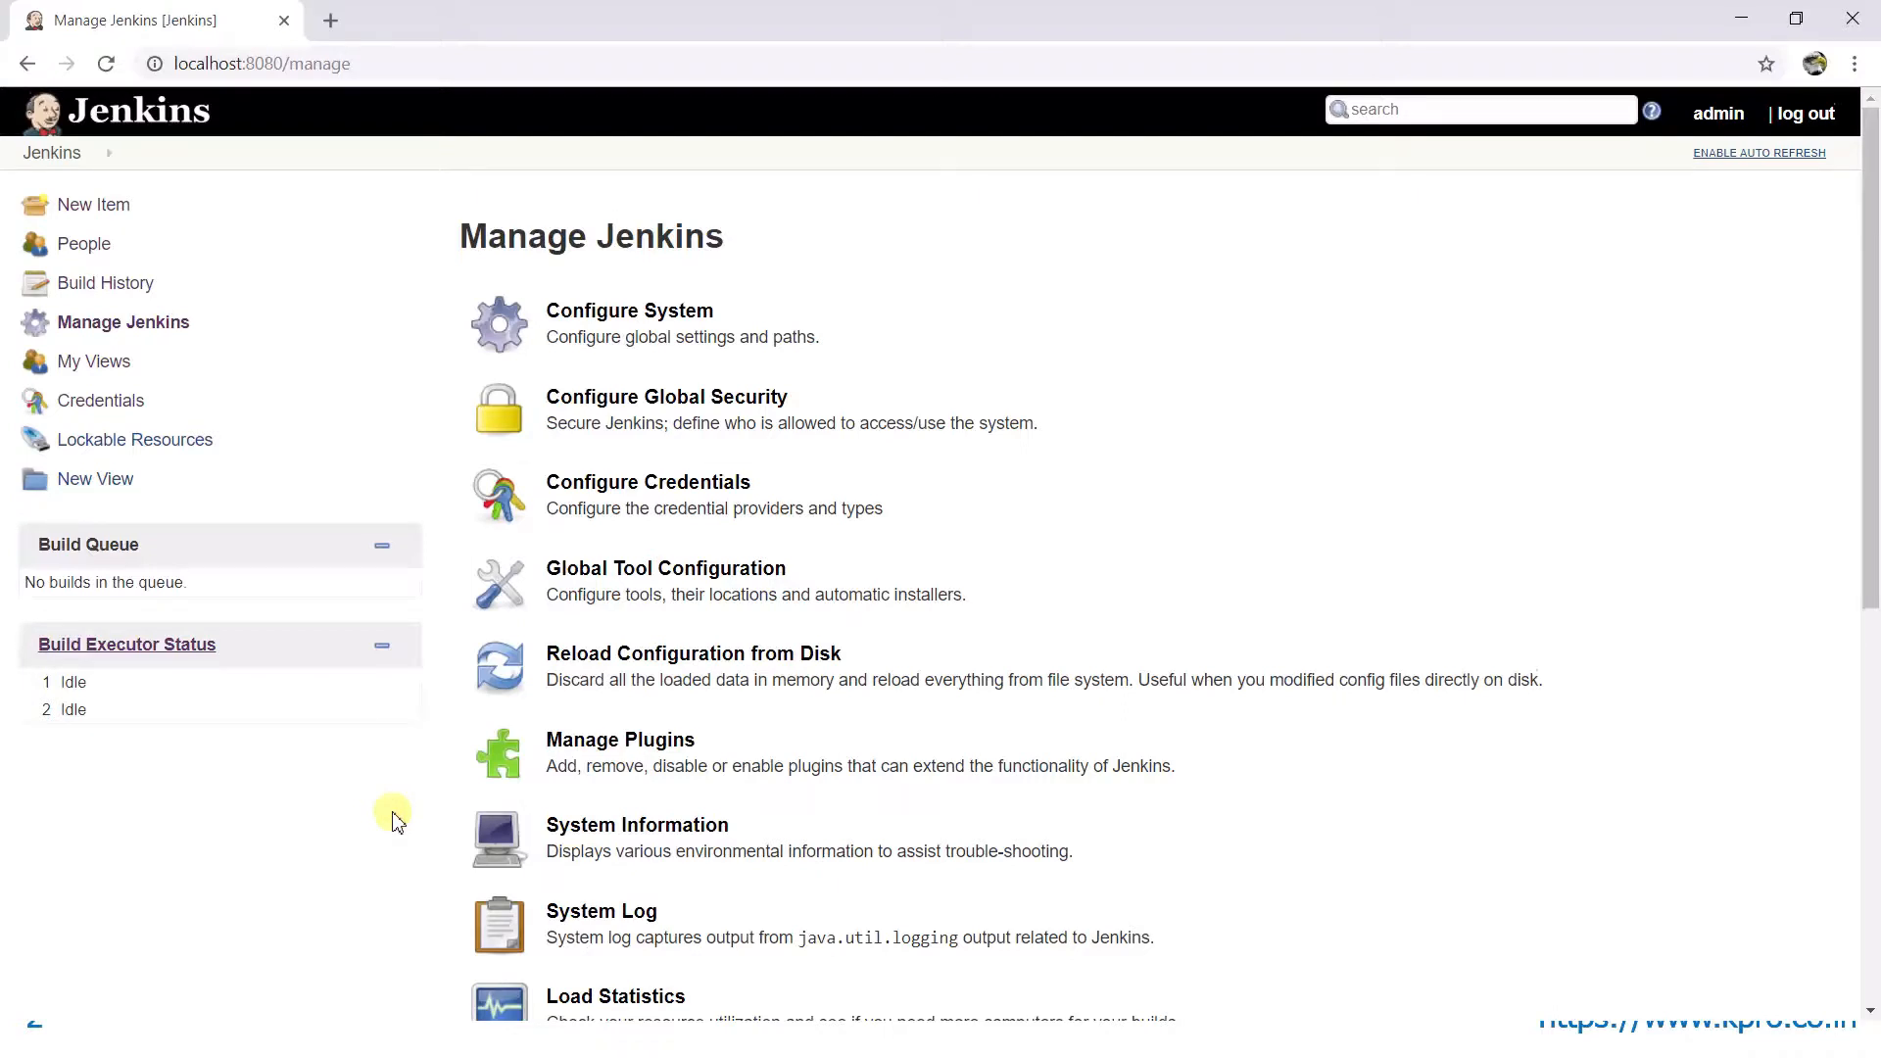
{"action": "scroll", "coordinate": [396, 821], "scroll_direction": "down", "scroll_amount": 3}
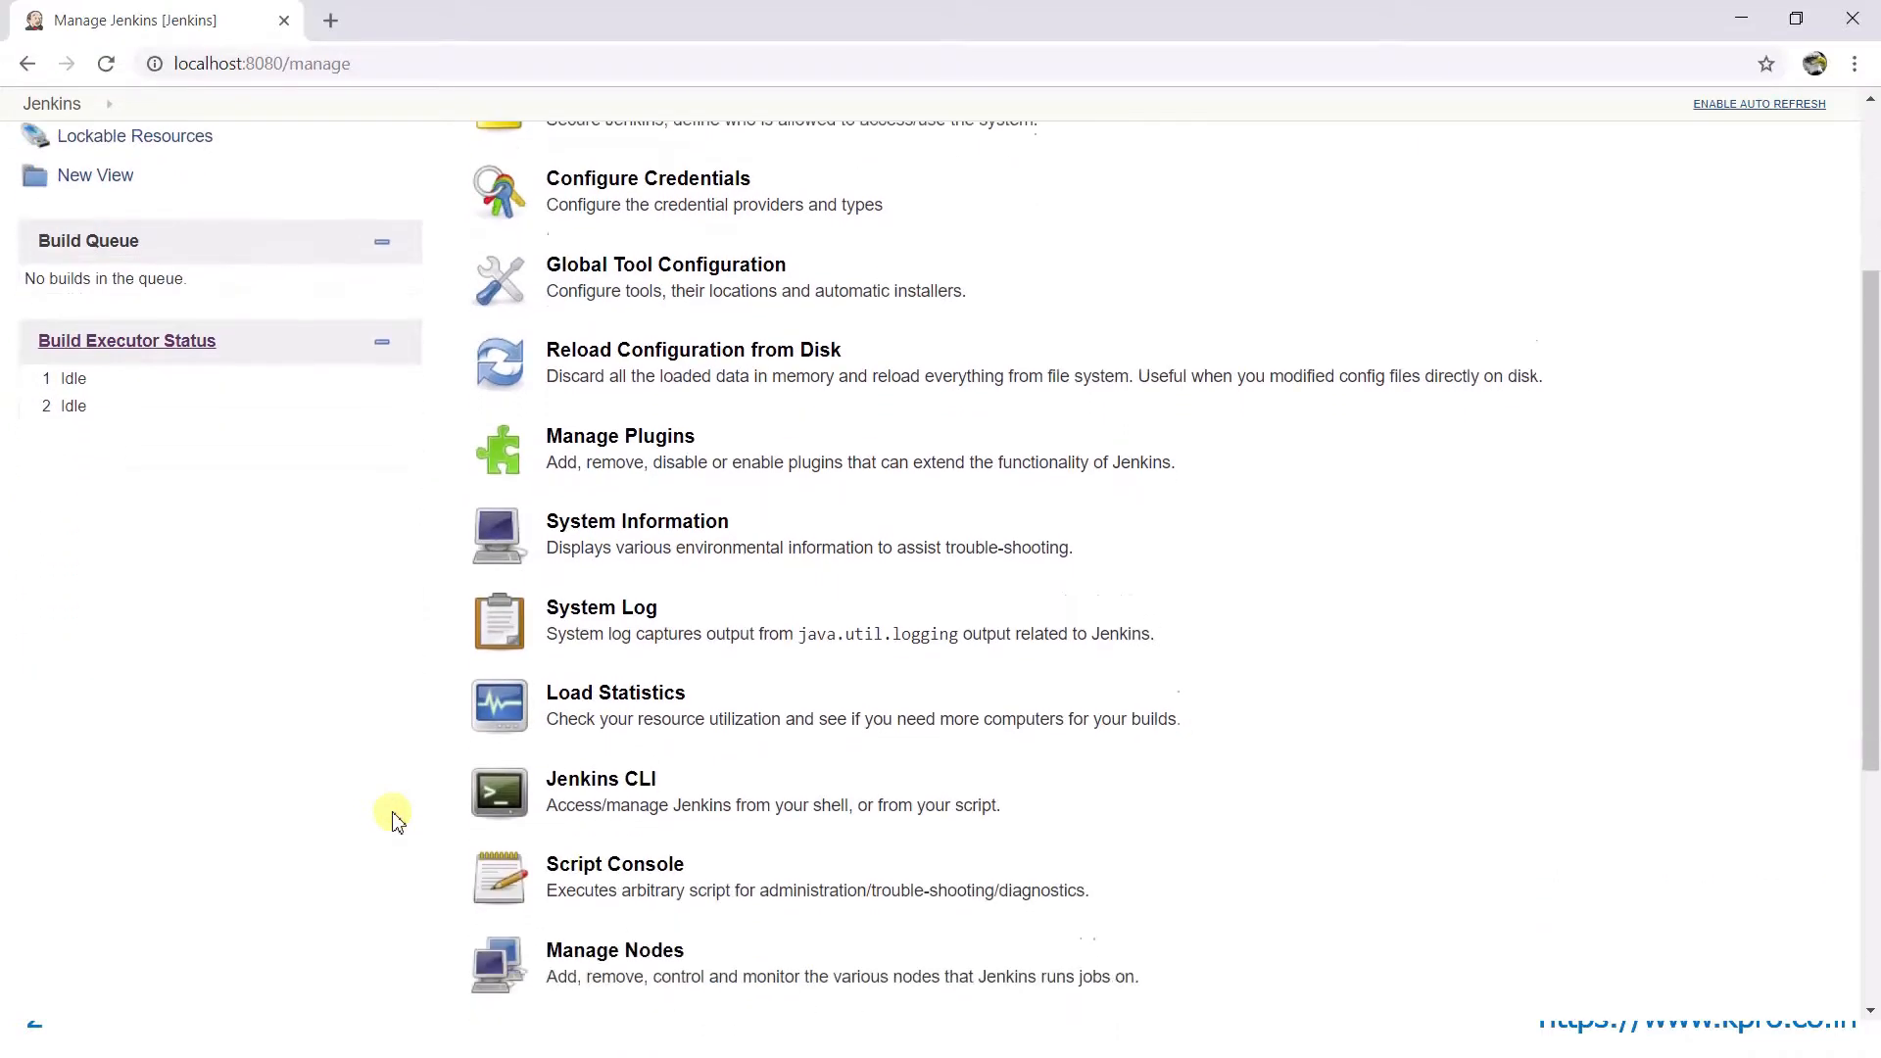
{"action": "scroll", "coordinate": [397, 821], "scroll_direction": "down", "scroll_amount": 1}
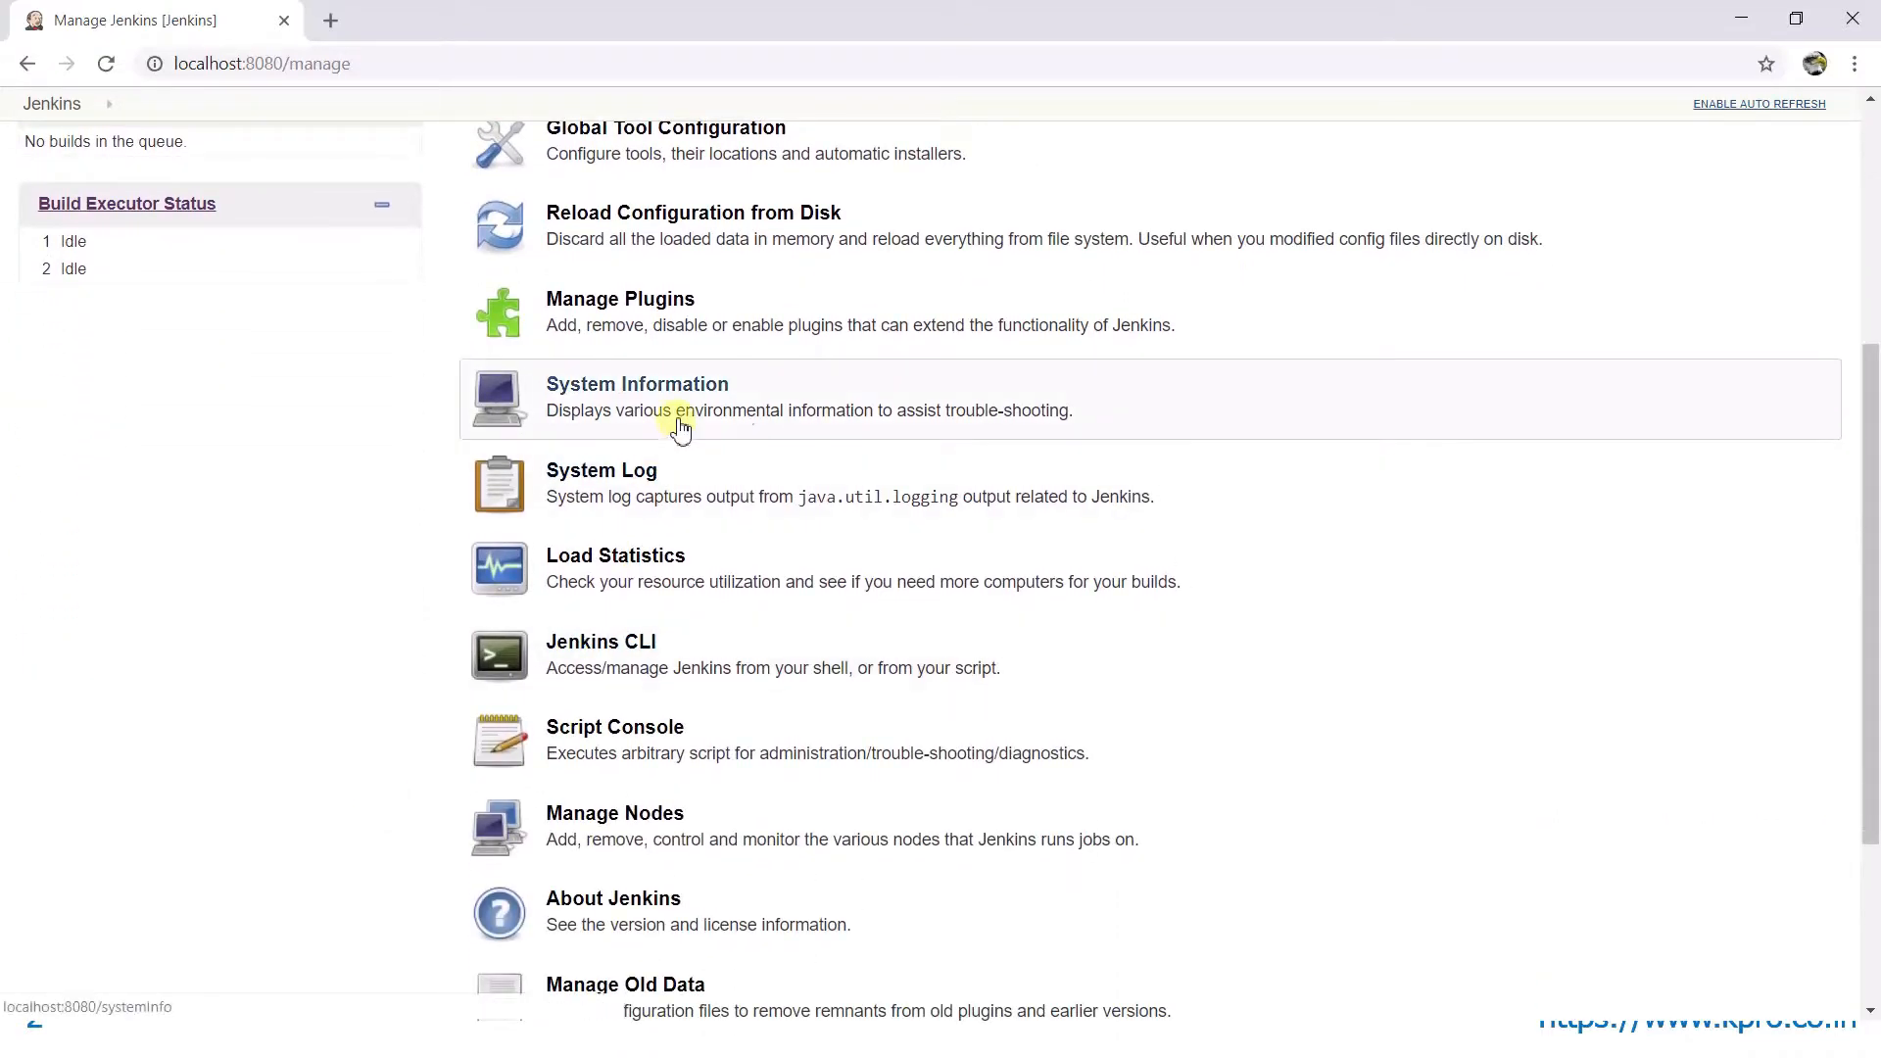
{"action": "left_click", "coordinate": [711, 422]}
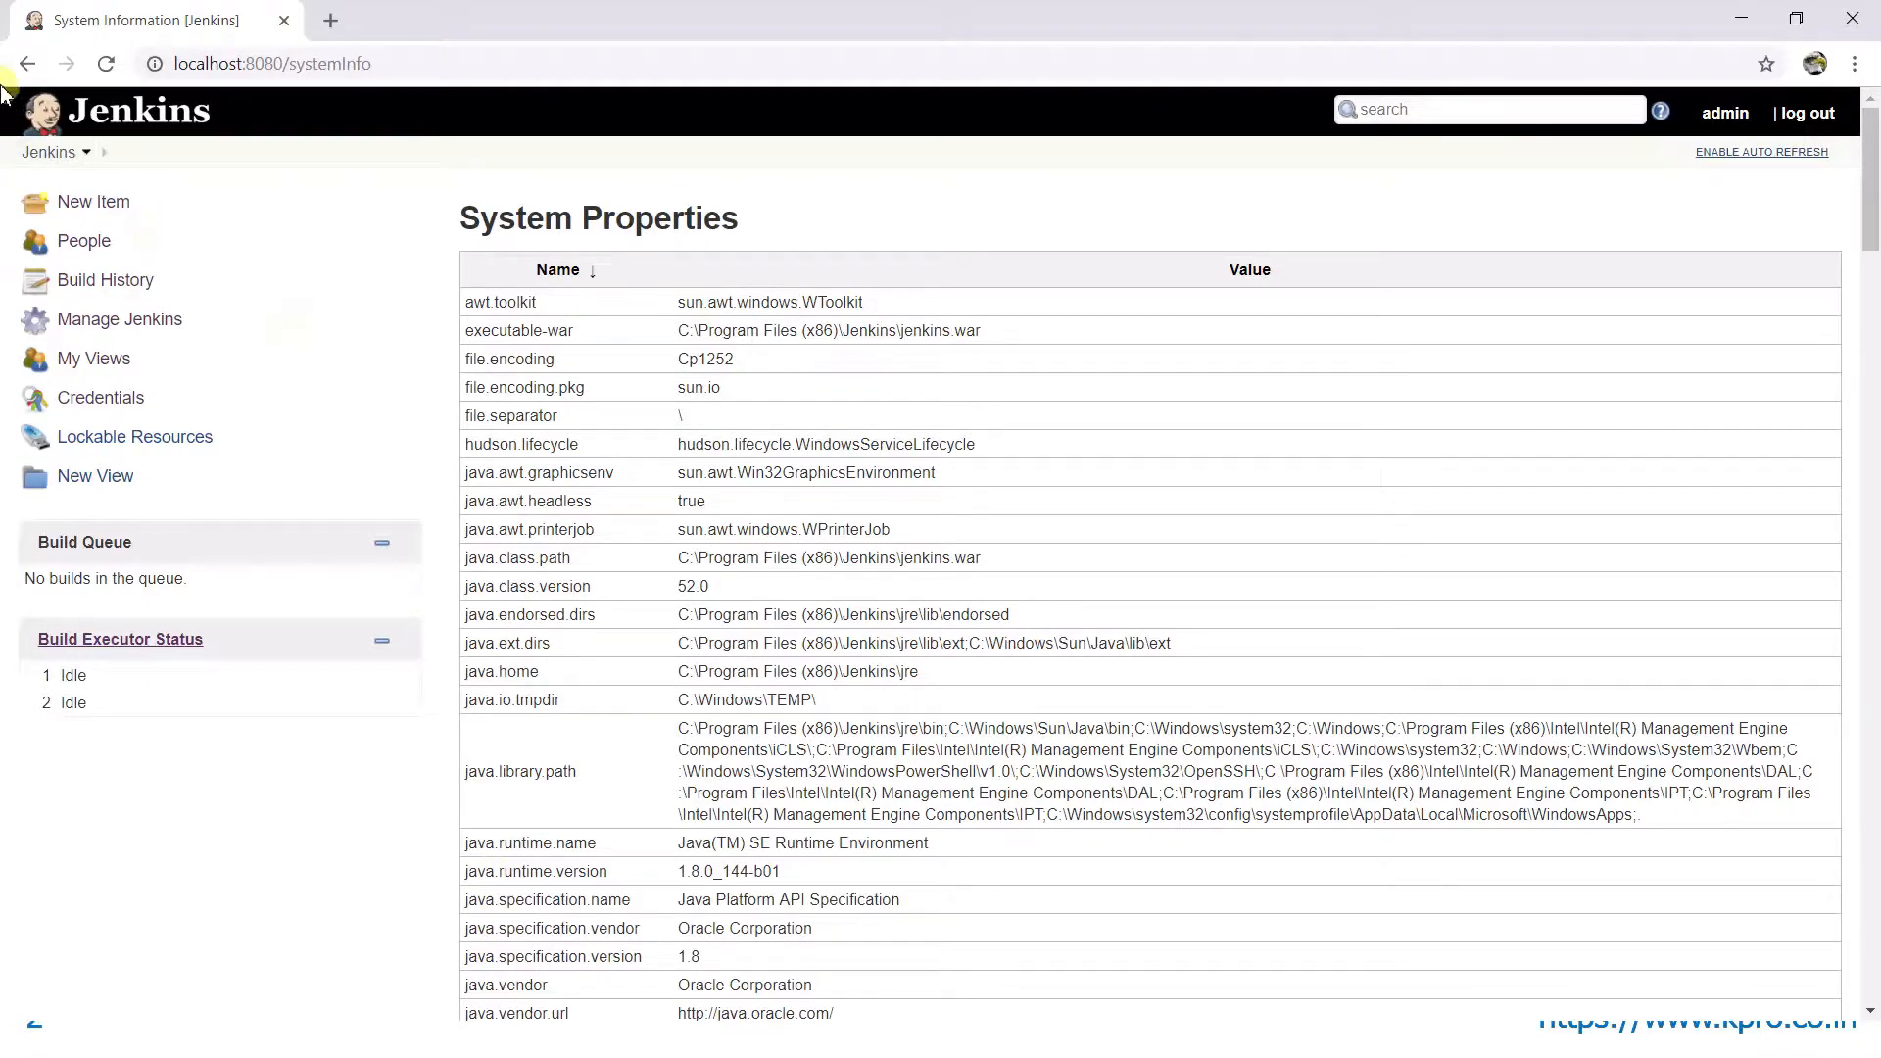
{"action": "left_click", "coordinate": [26, 63]}
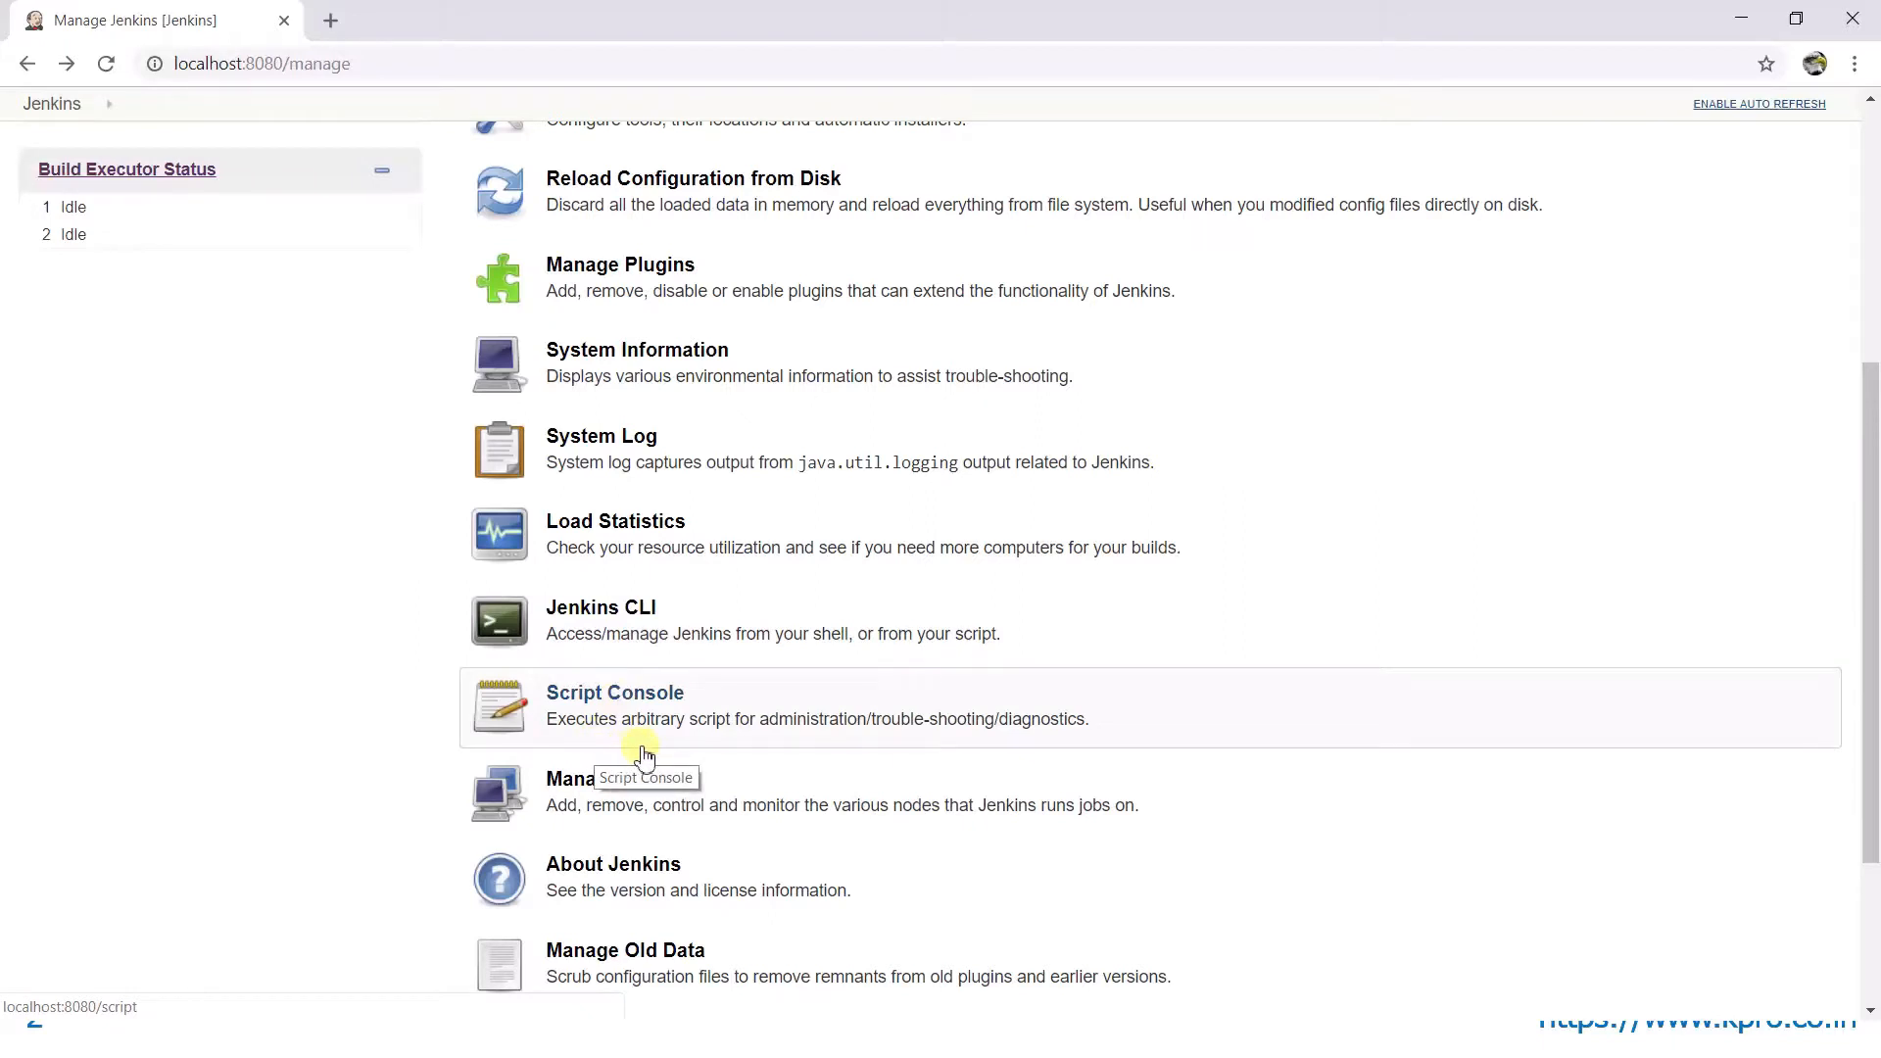
{"action": "left_click", "coordinate": [643, 715]}
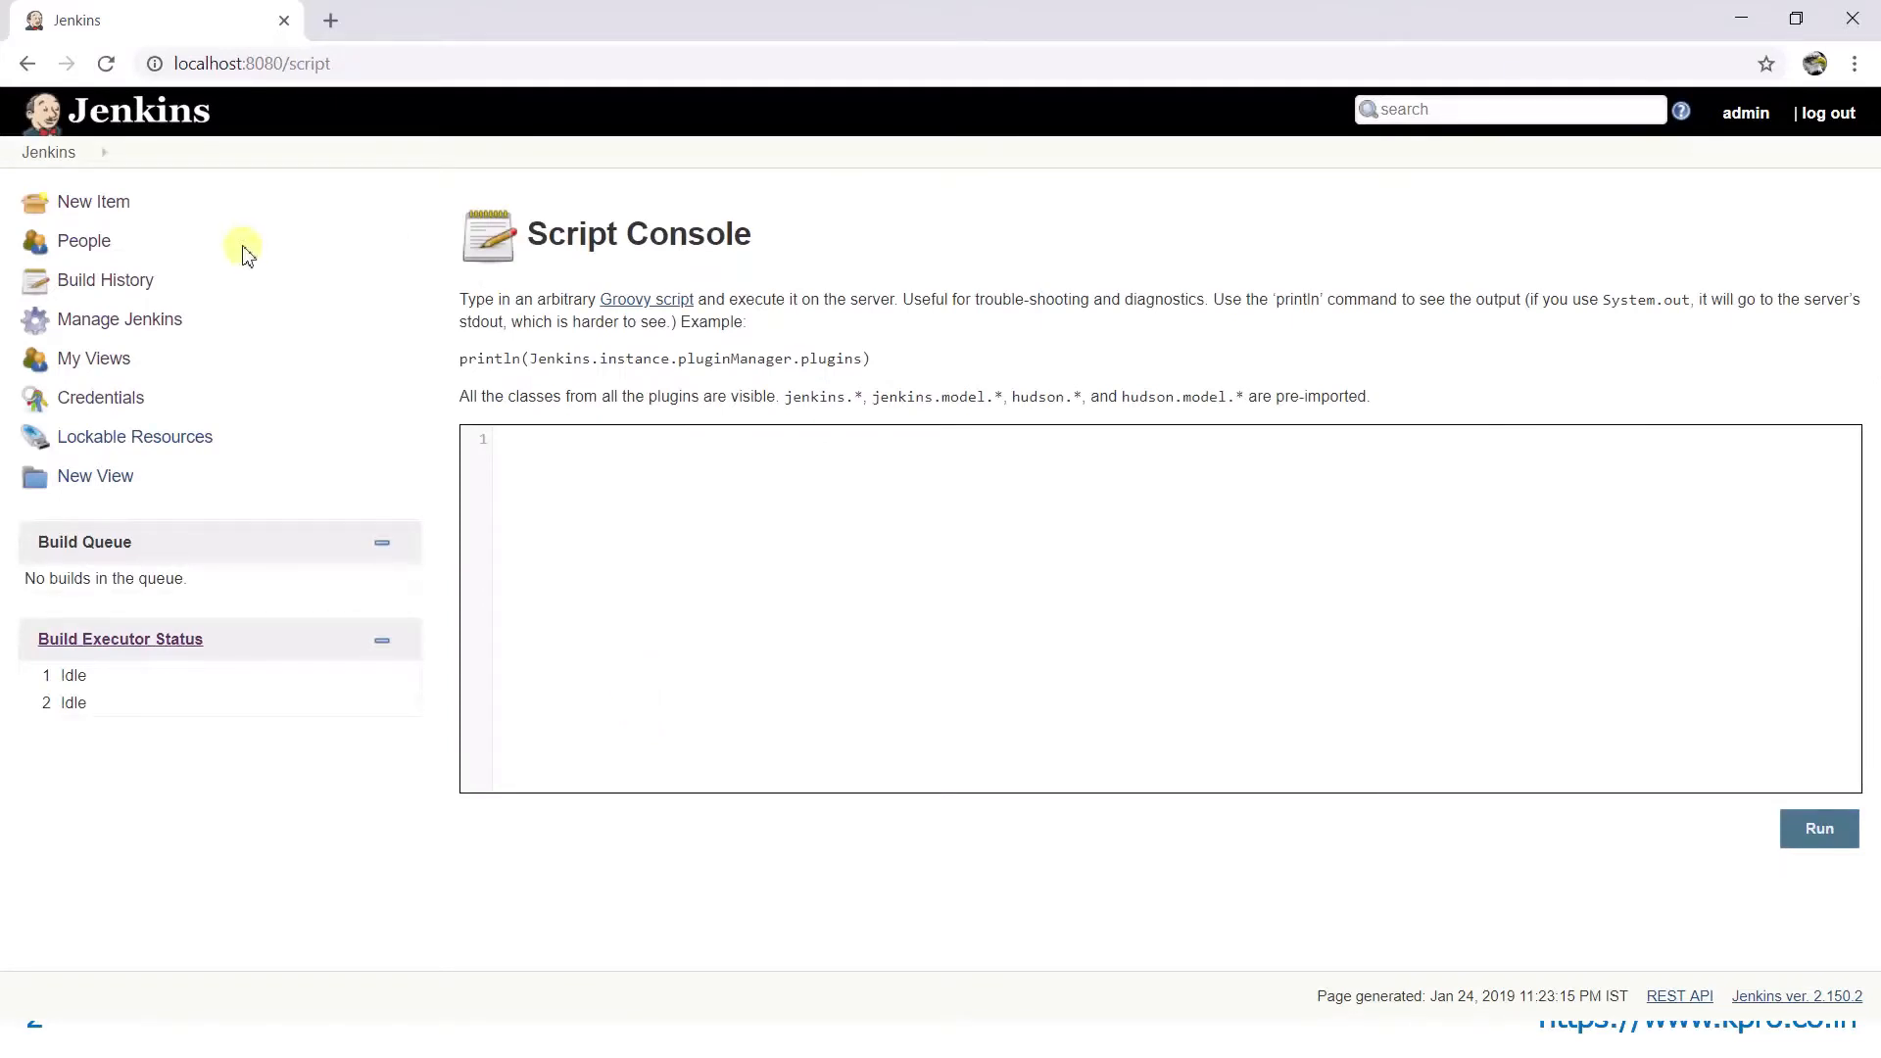
{"action": "left_click", "coordinate": [25, 65]}
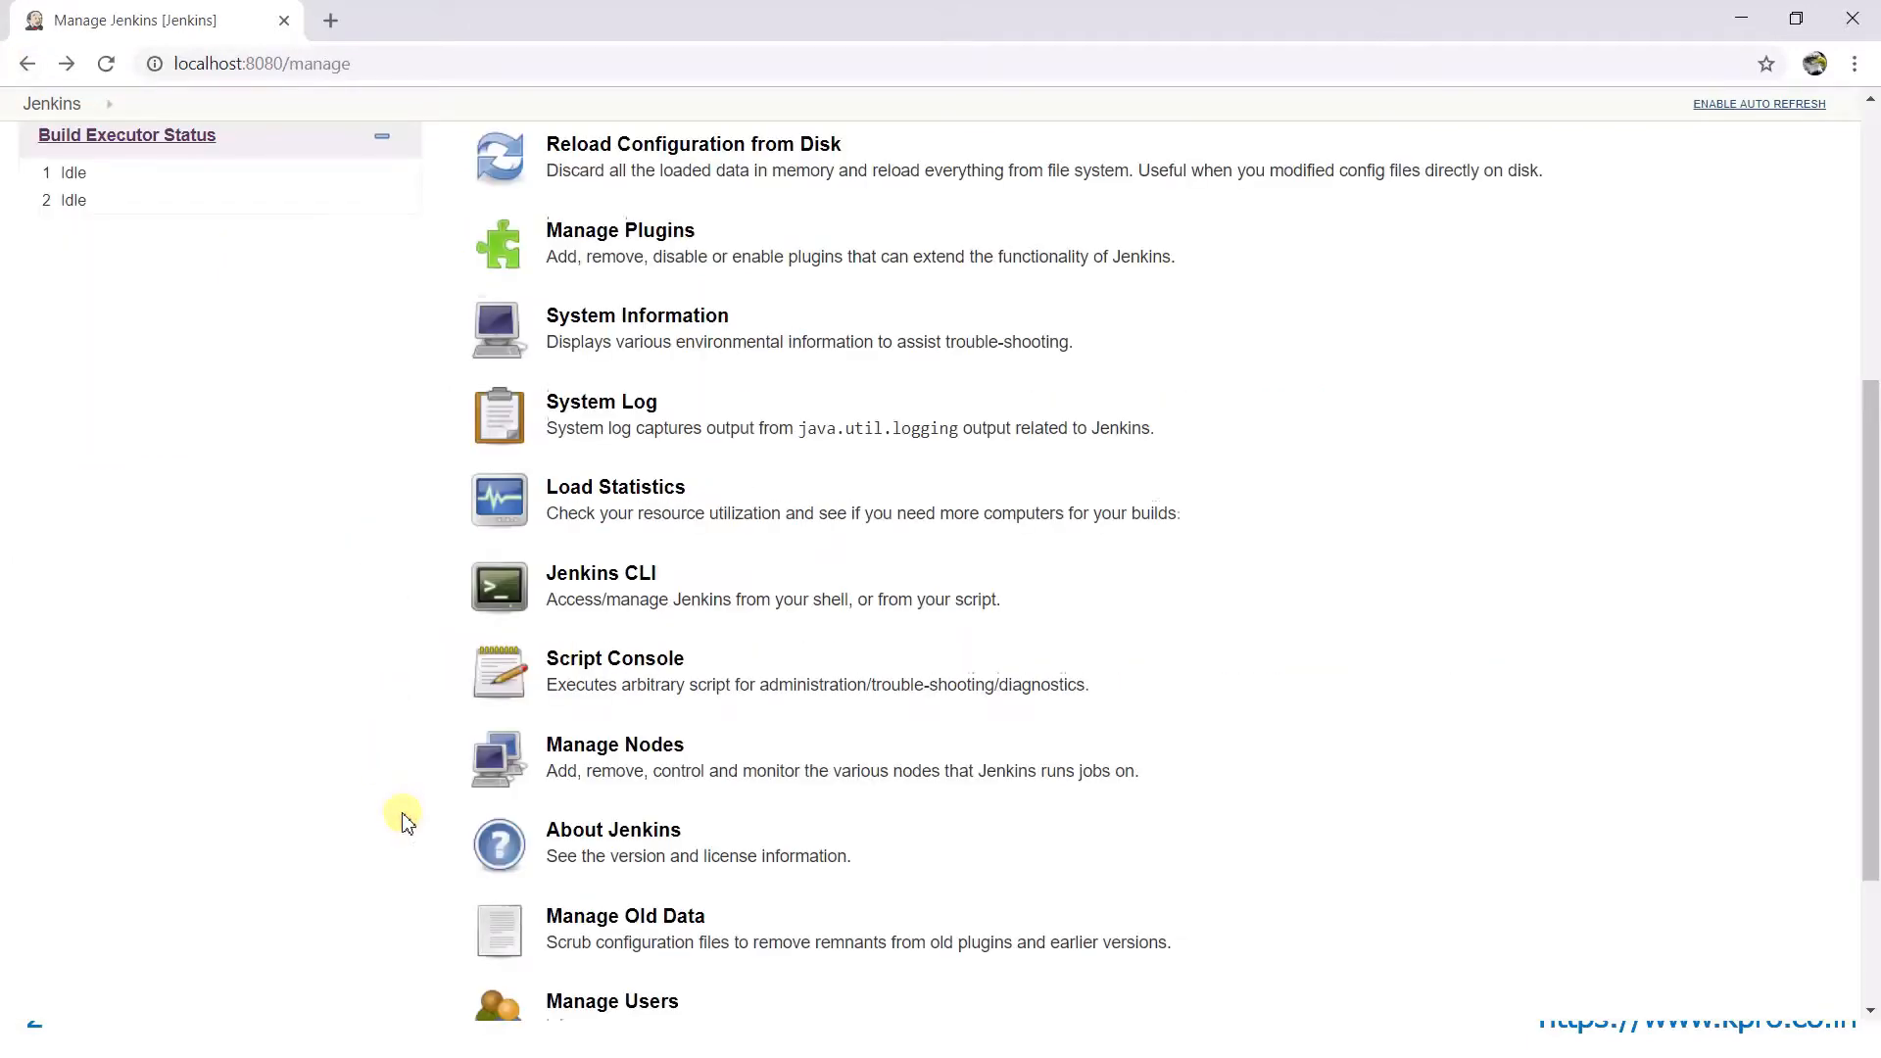
- View the Manage Nodes page with the status of the master node, and return to Manage Jenkins
{"action": "scroll", "coordinate": [407, 821], "scroll_direction": "down", "scroll_amount": 2}
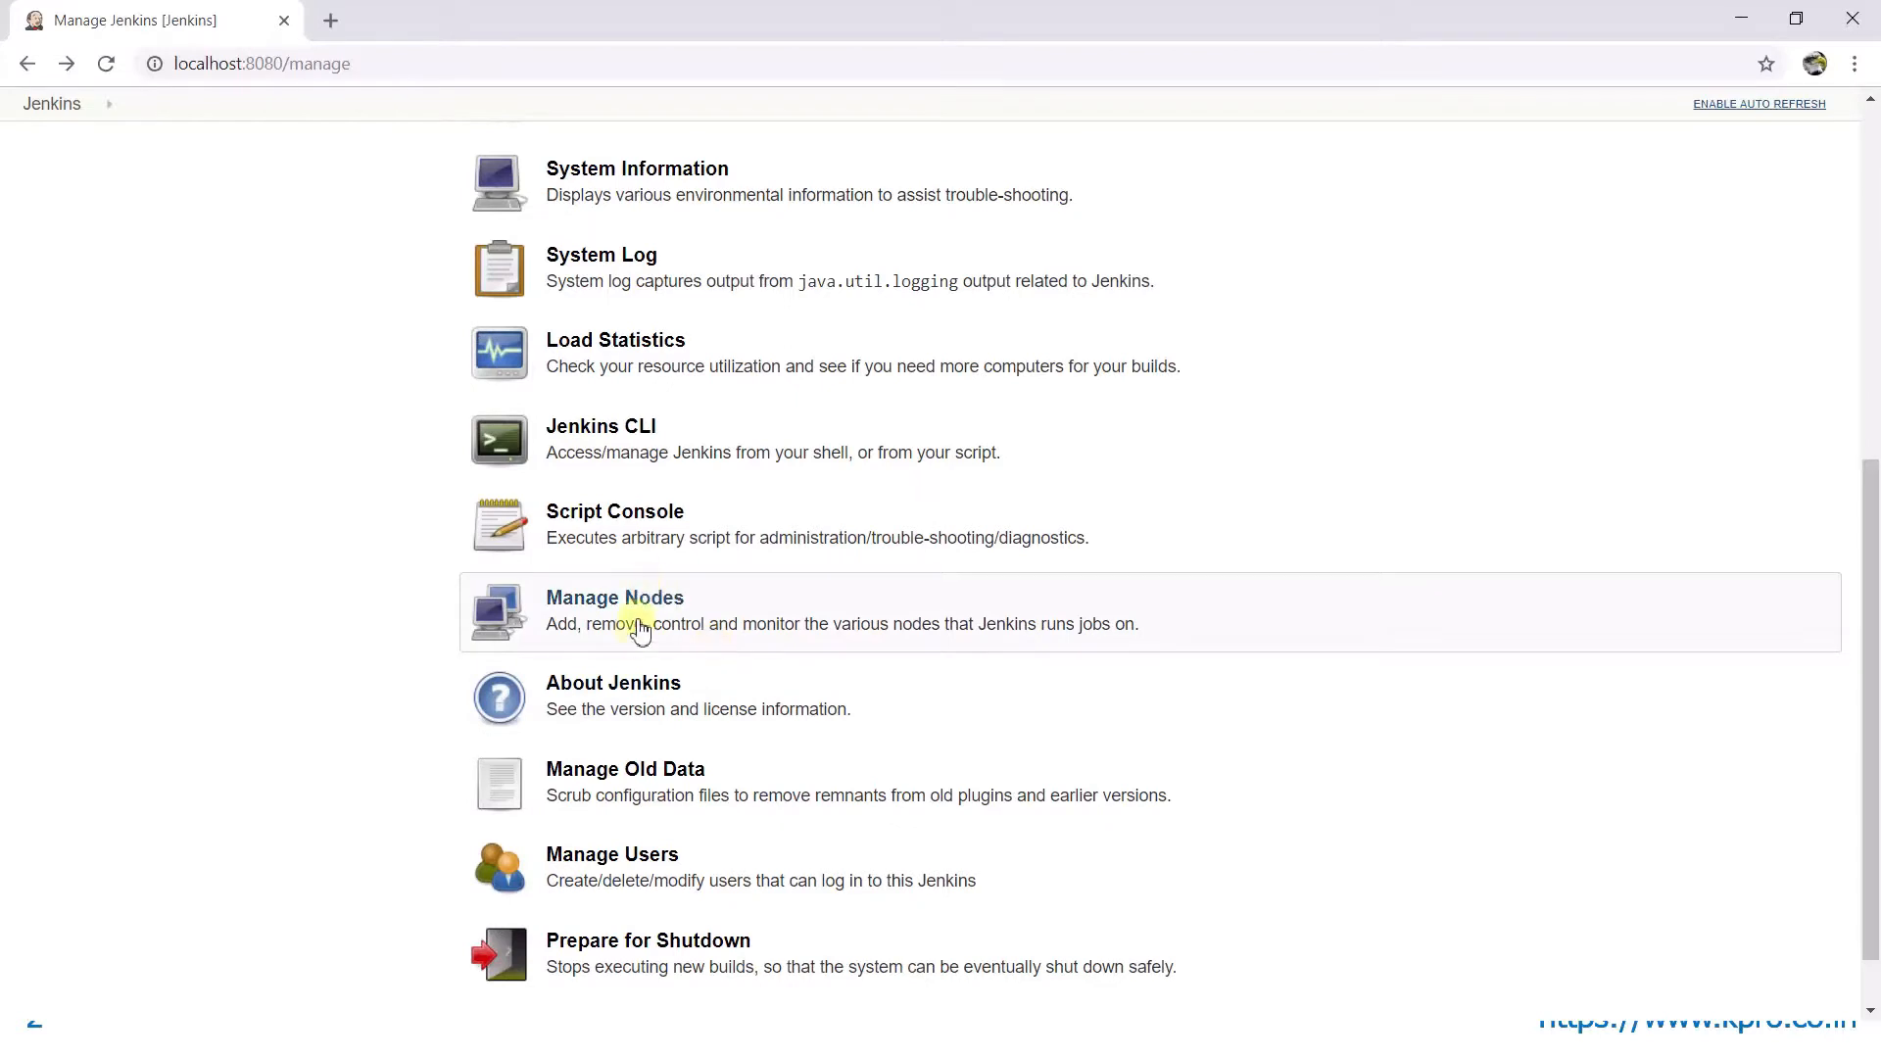
{"action": "left_click", "coordinate": [688, 632]}
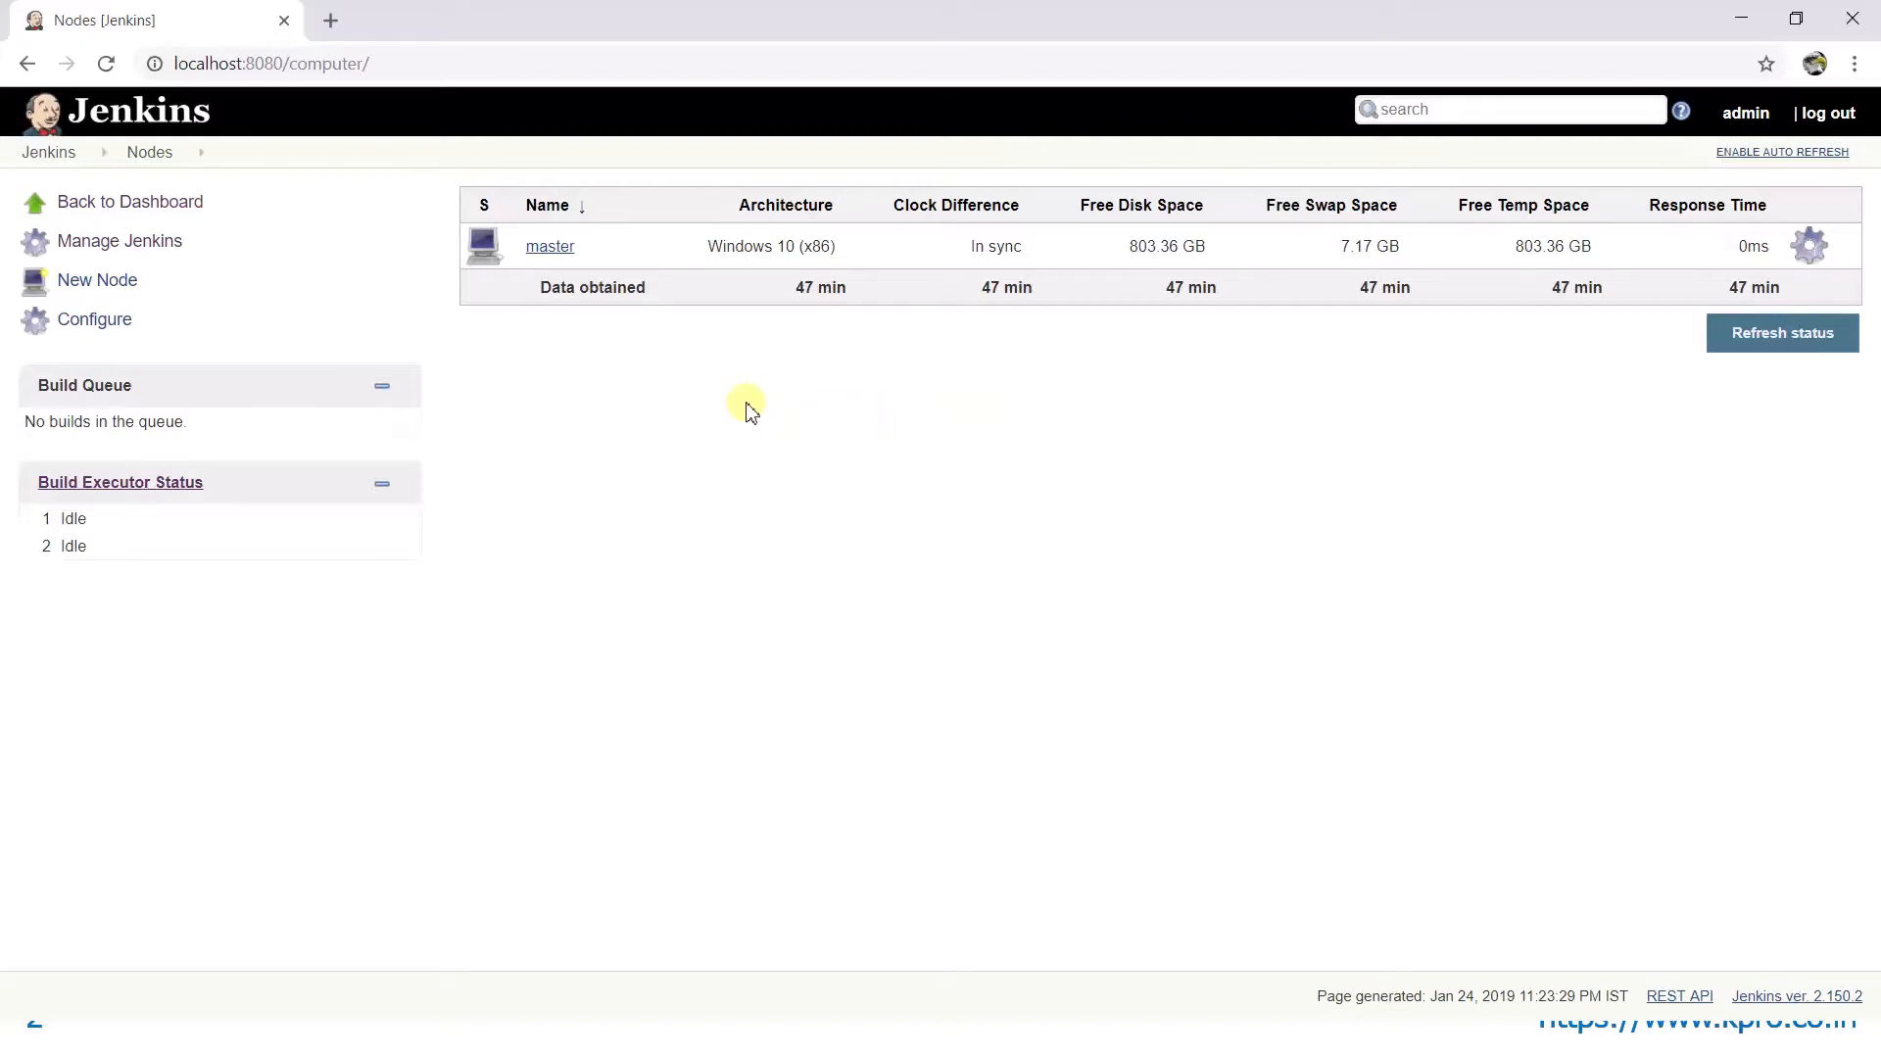
{"action": "left_click", "coordinate": [24, 63]}
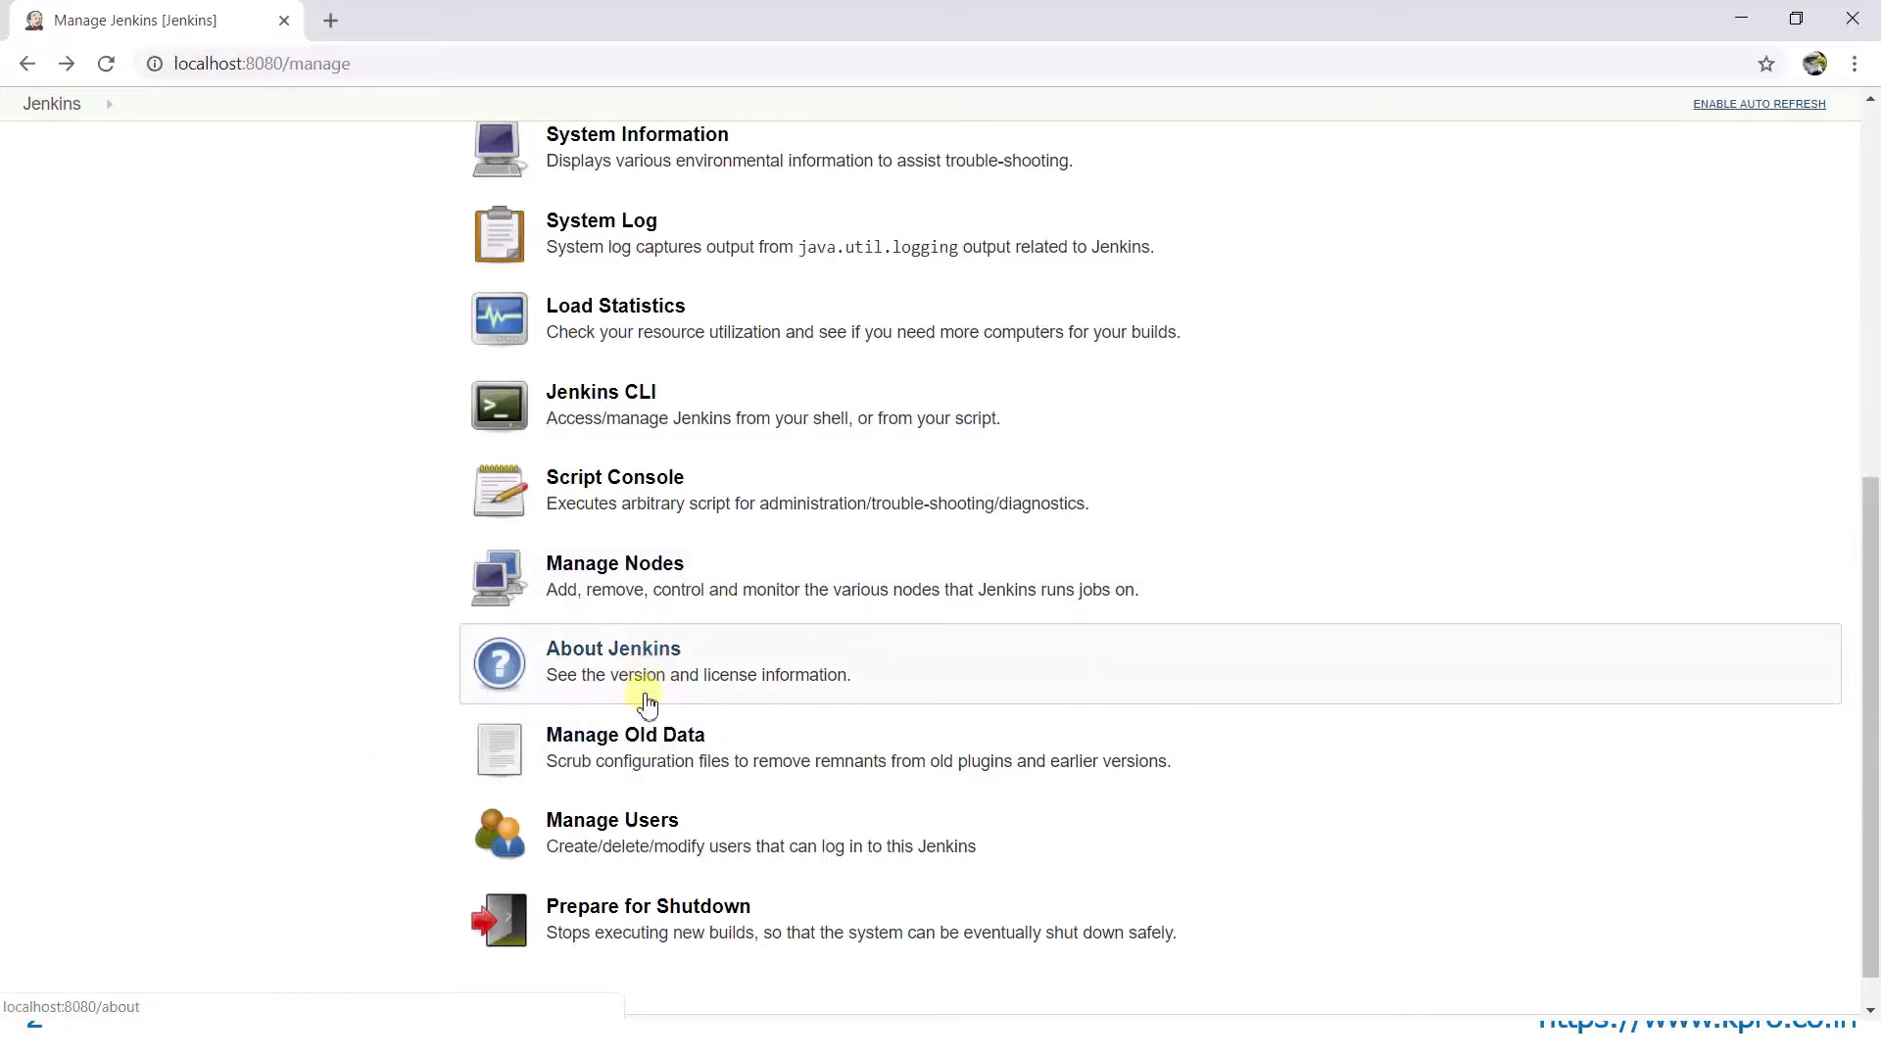
- Create a Jenkins user with the username test_user, entering the password twice, the full name and the e-mail address
{"action": "left_click", "coordinate": [605, 848]}
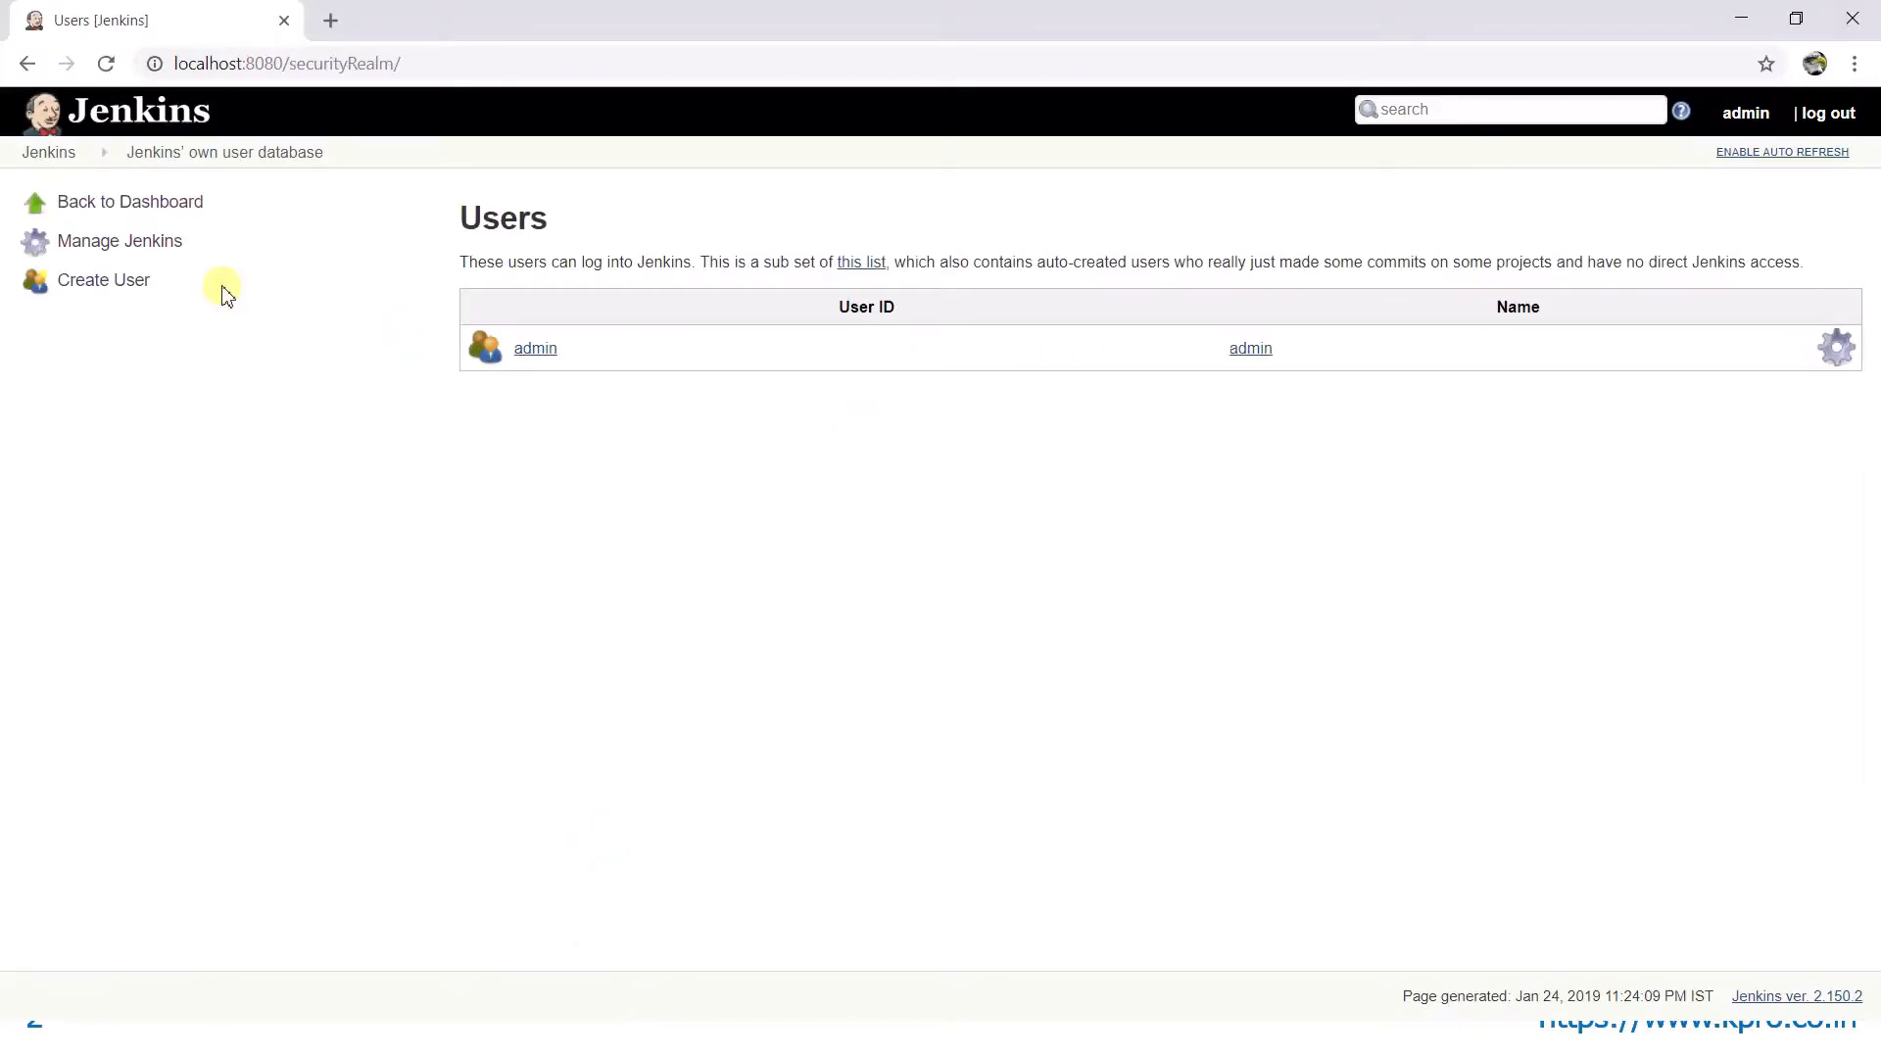
{"action": "left_click", "coordinate": [144, 283]}
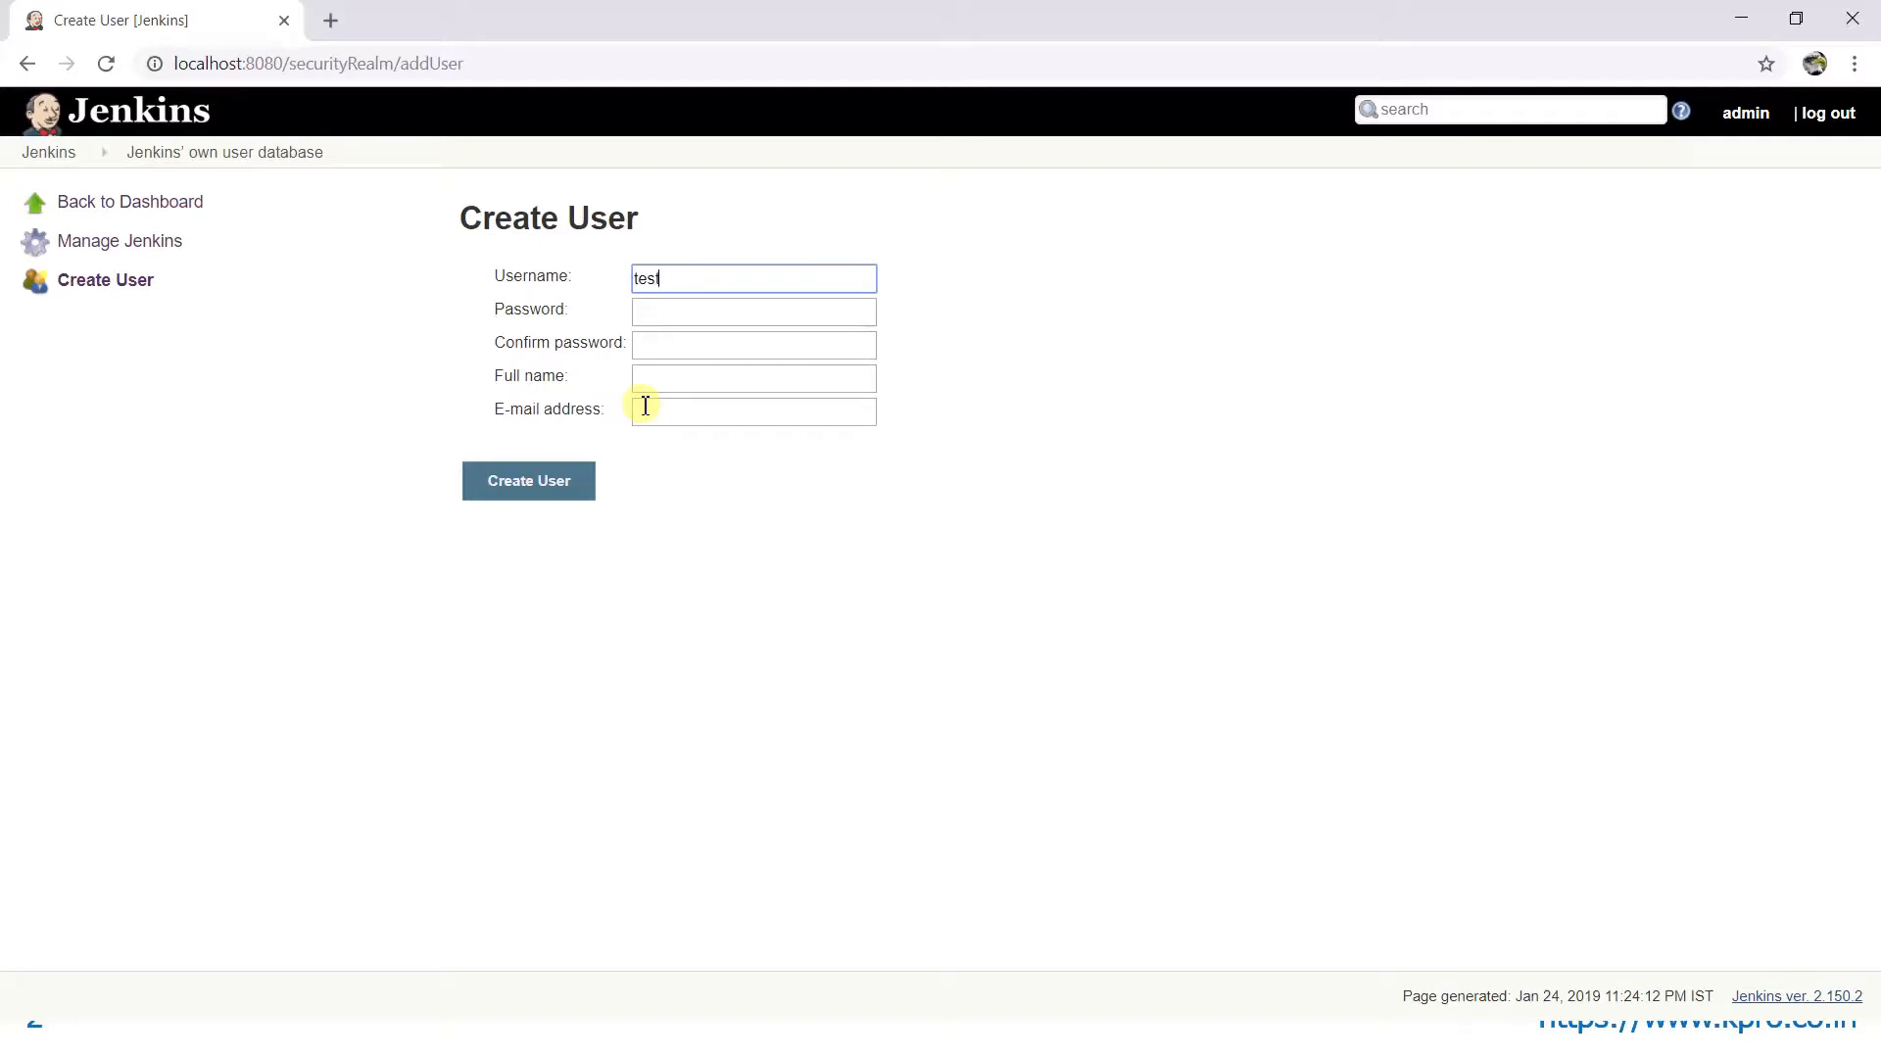
{"action": "key", "text": "Tab"}
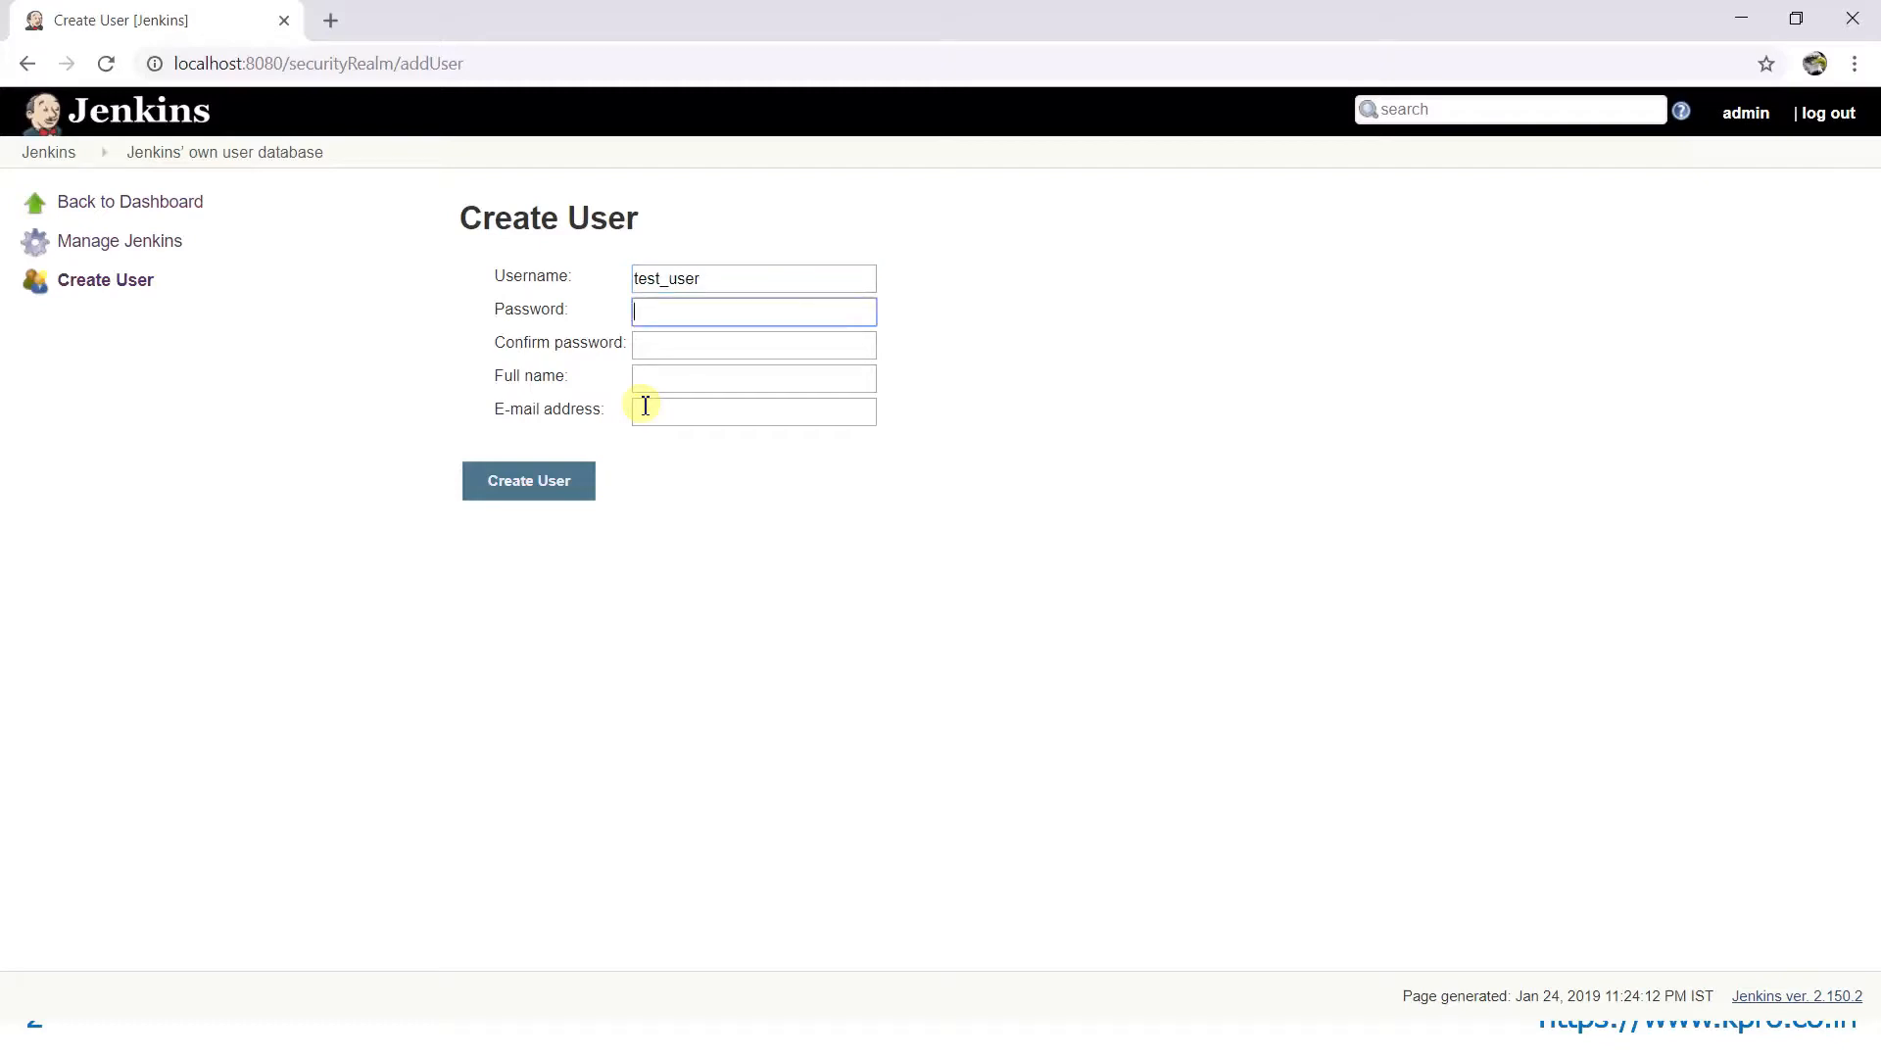
{"action": "type", "text": "••"}
{"action": "key", "text": "Tab"}
{"action": "type", "text": "••••"}
{"action": "key", "text": "Tab"}
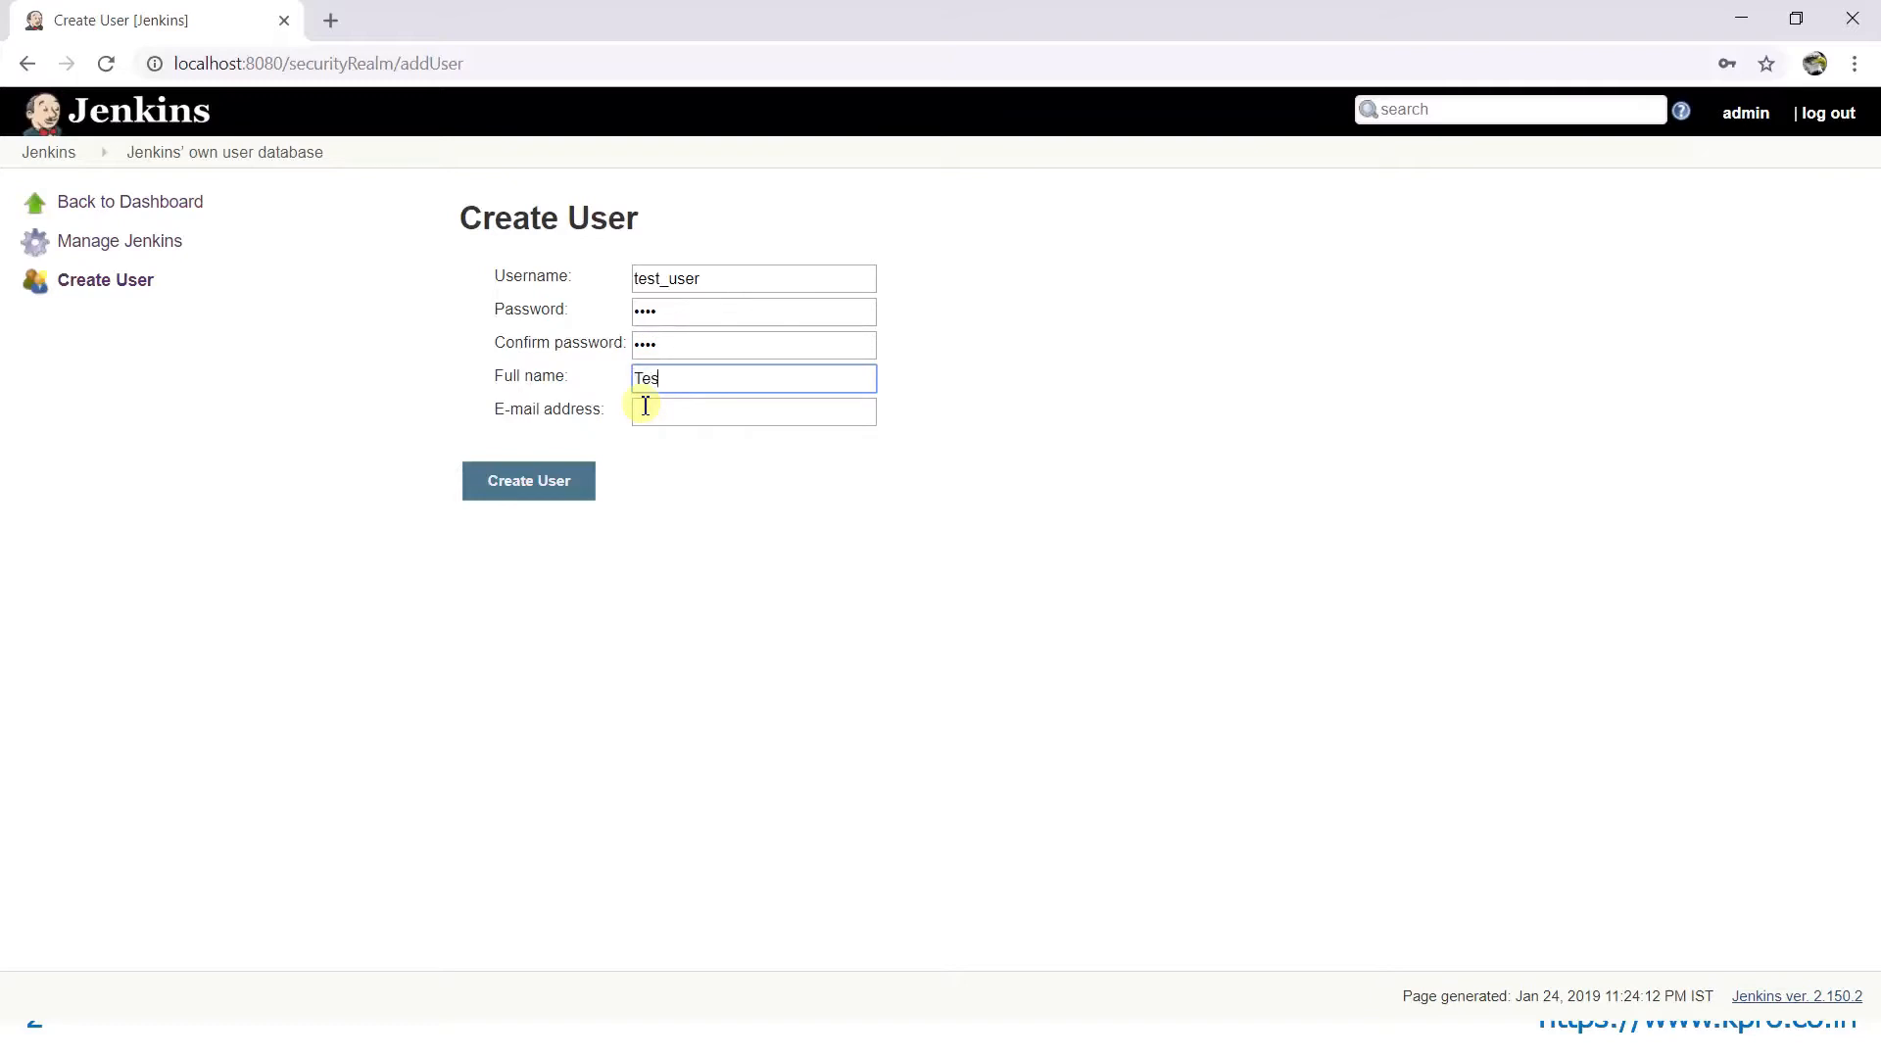
{"action": "key", "text": "Tab"}
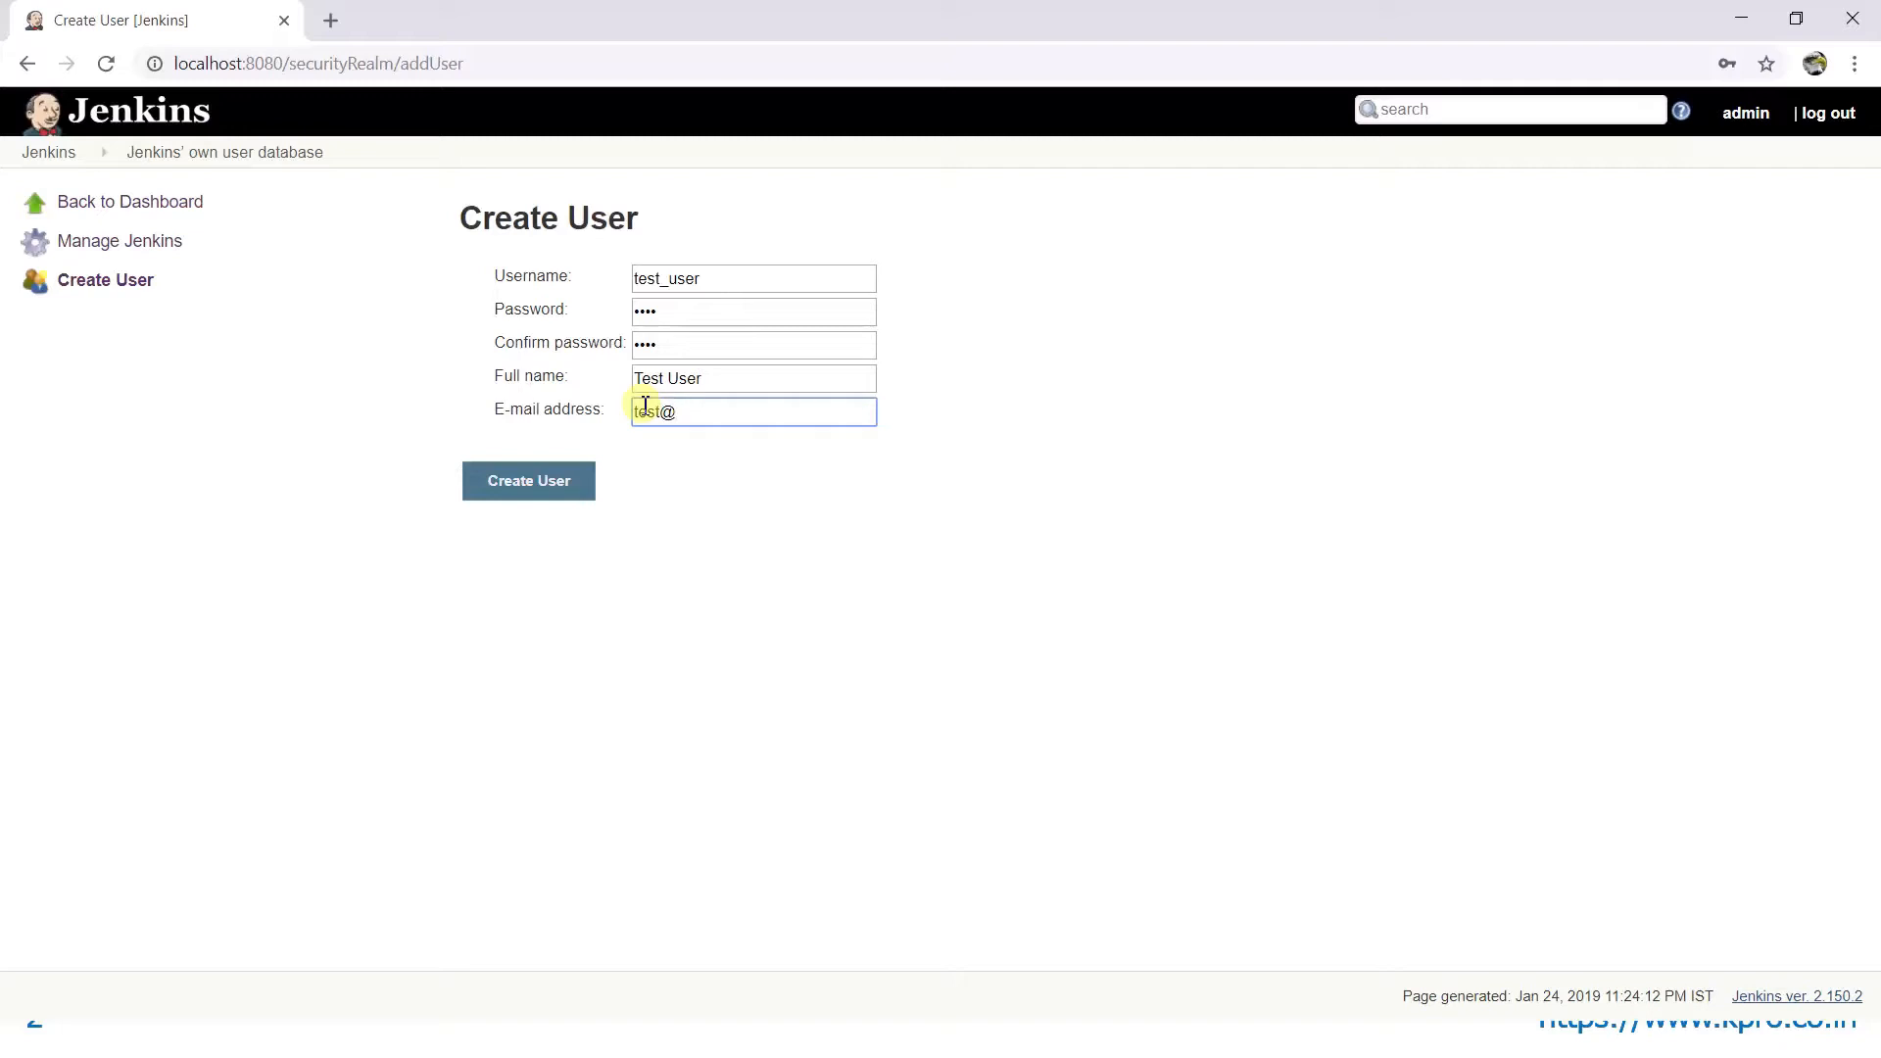
{"action": "key", "text": "Return"}
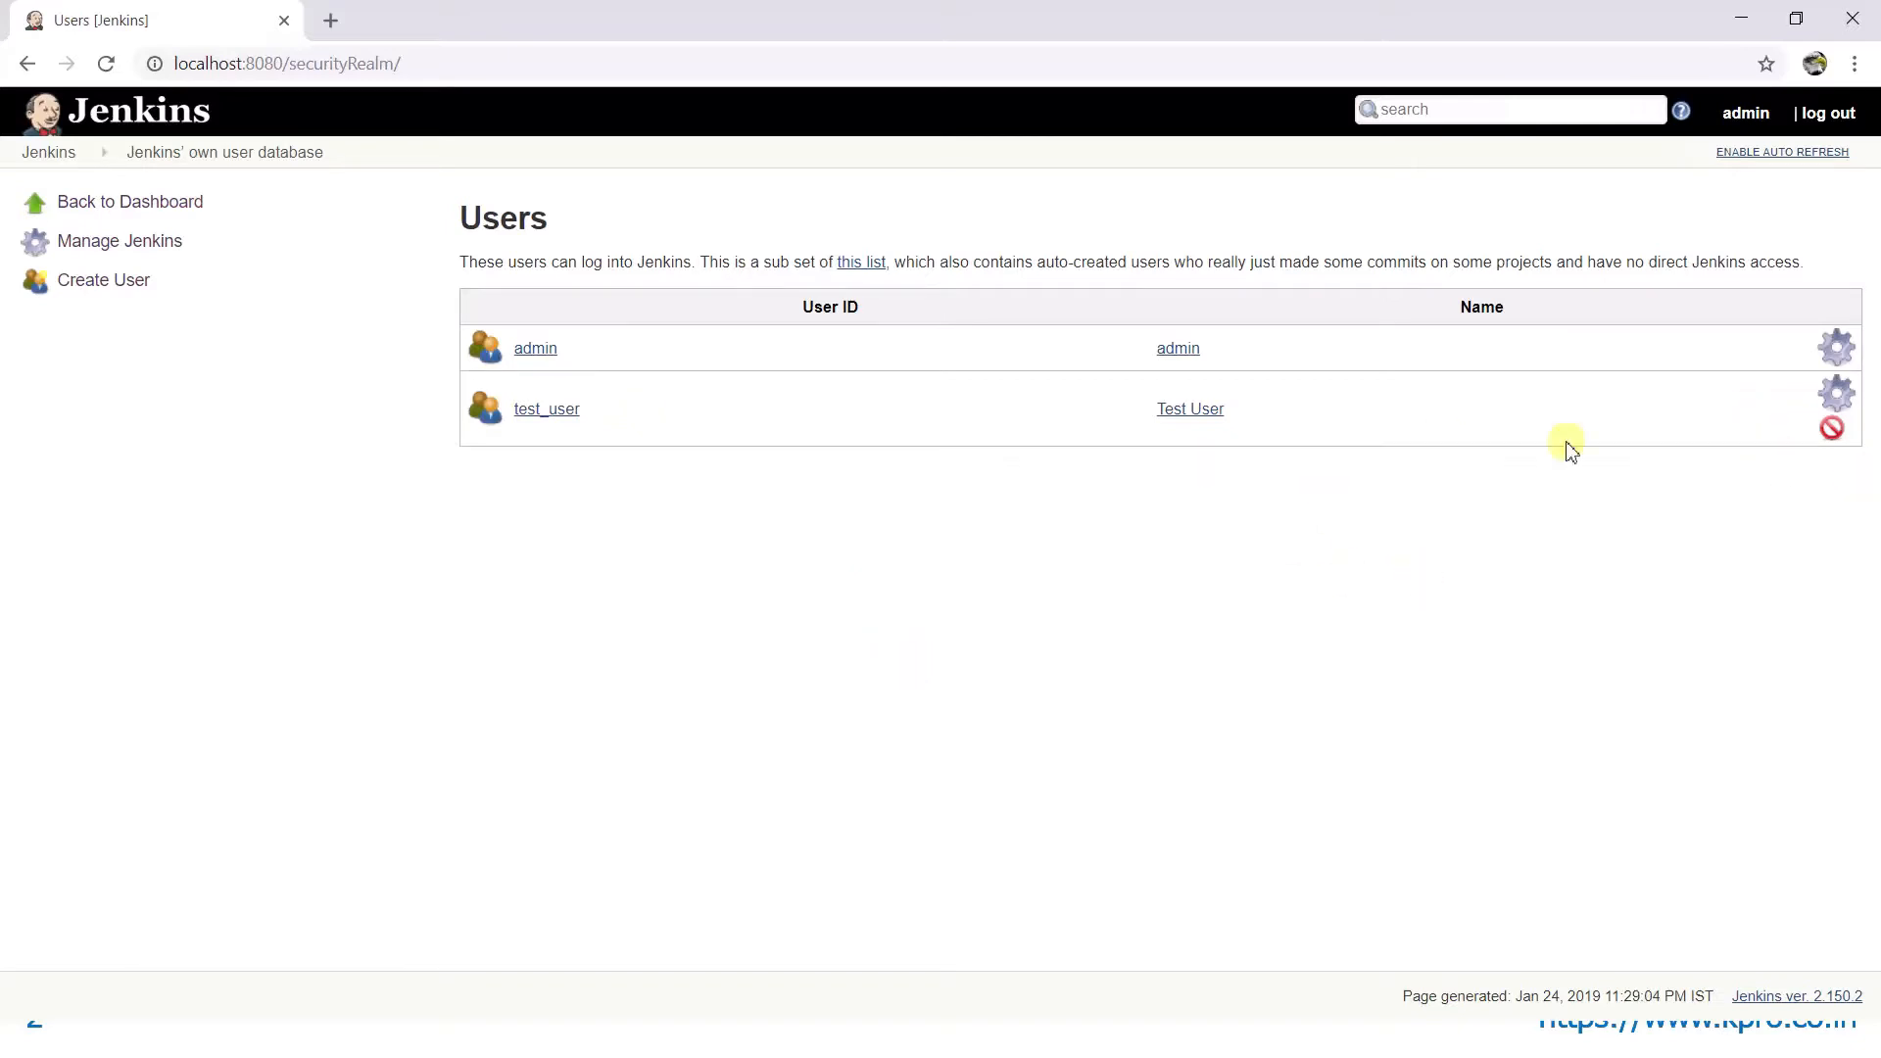
- Examine the configuration page of test_user, including its e-mail, password and SSH key settings, and return to Manage Jenkins
{"action": "left_click", "coordinate": [1834, 397]}
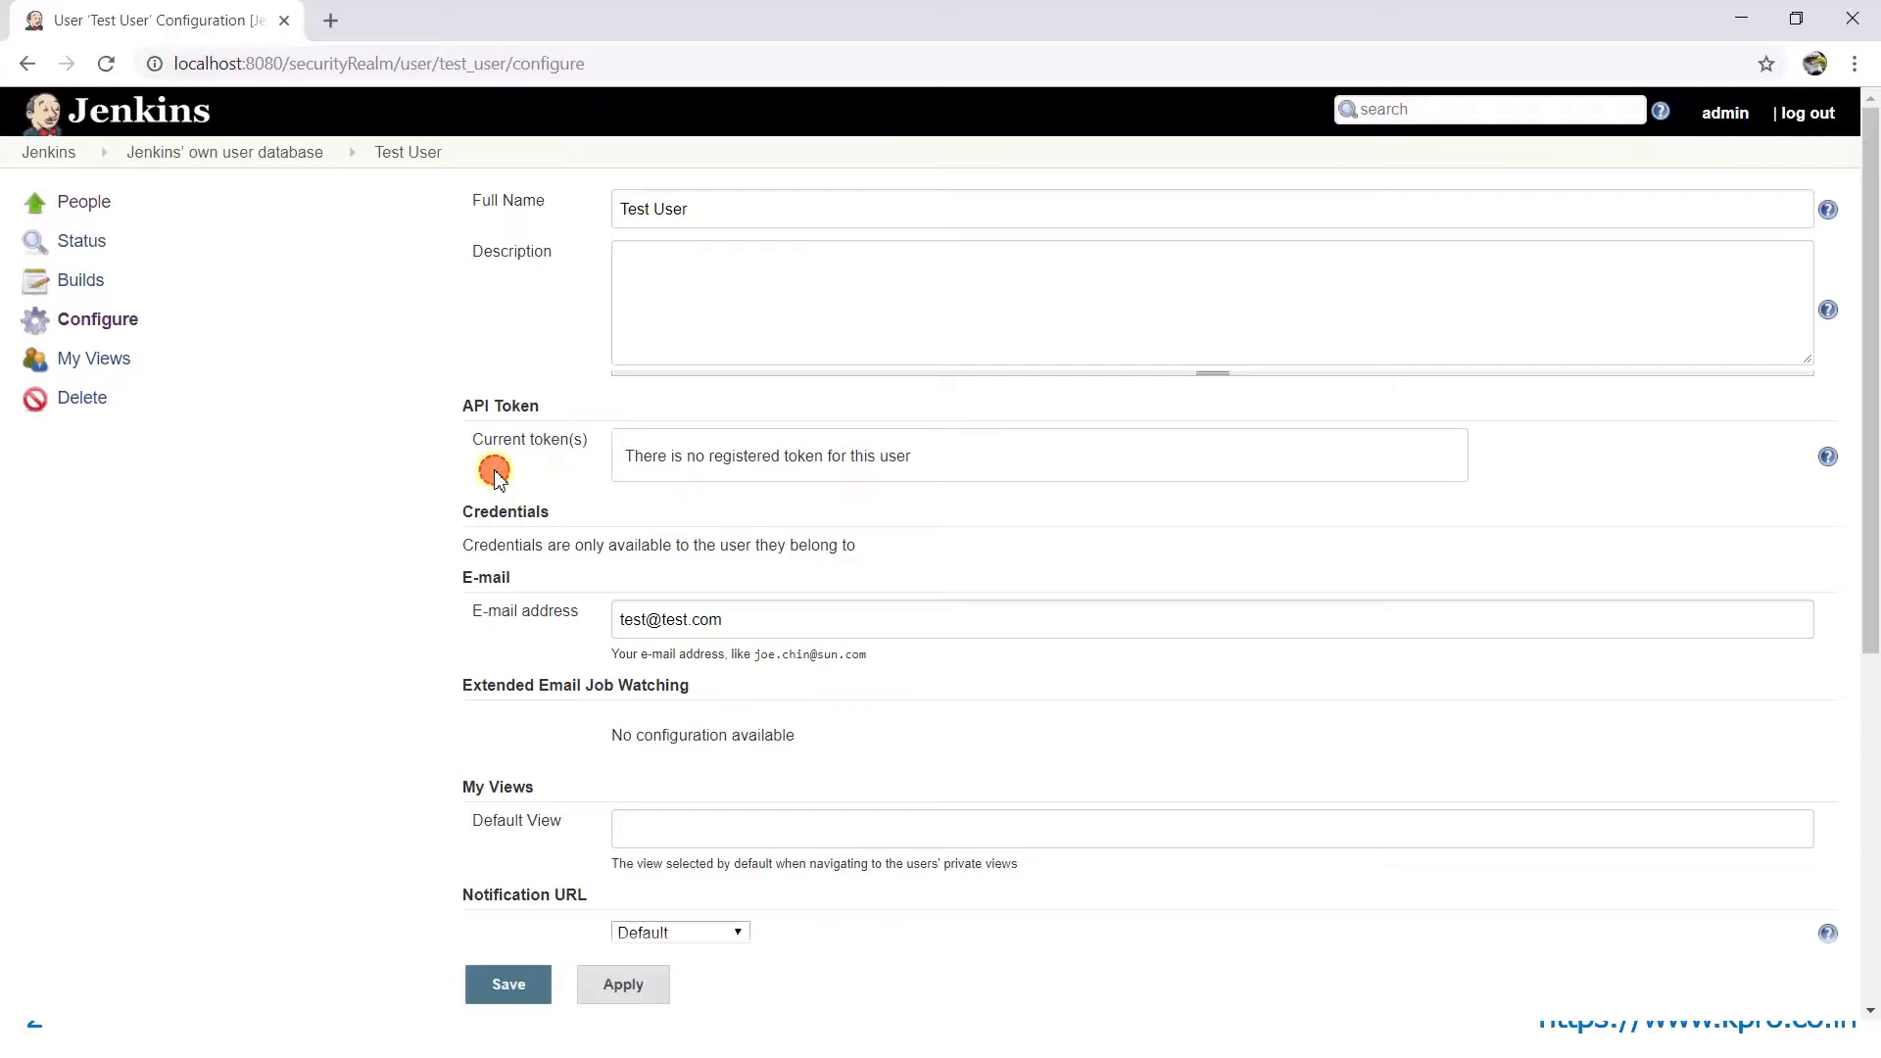
{"action": "scroll", "coordinate": [497, 477], "scroll_direction": "down", "scroll_amount": 5}
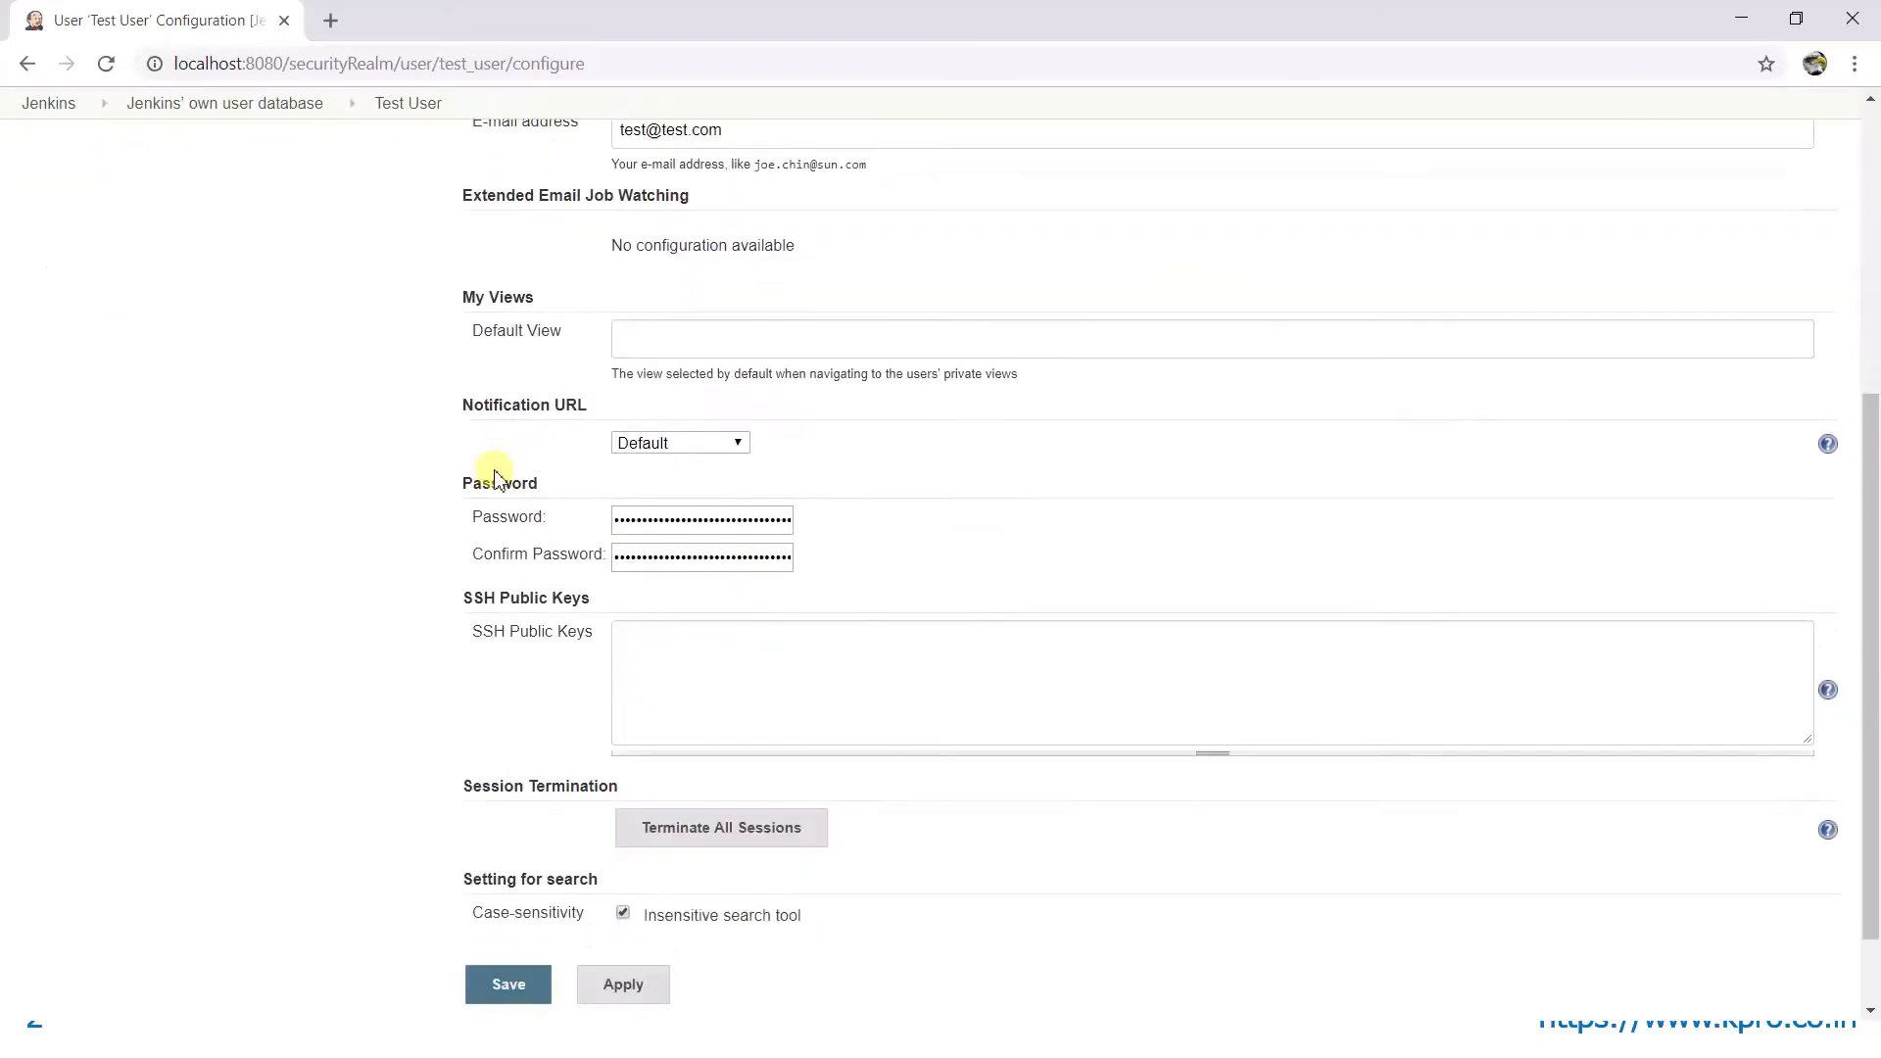
{"action": "scroll", "coordinate": [497, 475], "scroll_direction": "up", "scroll_amount": 5}
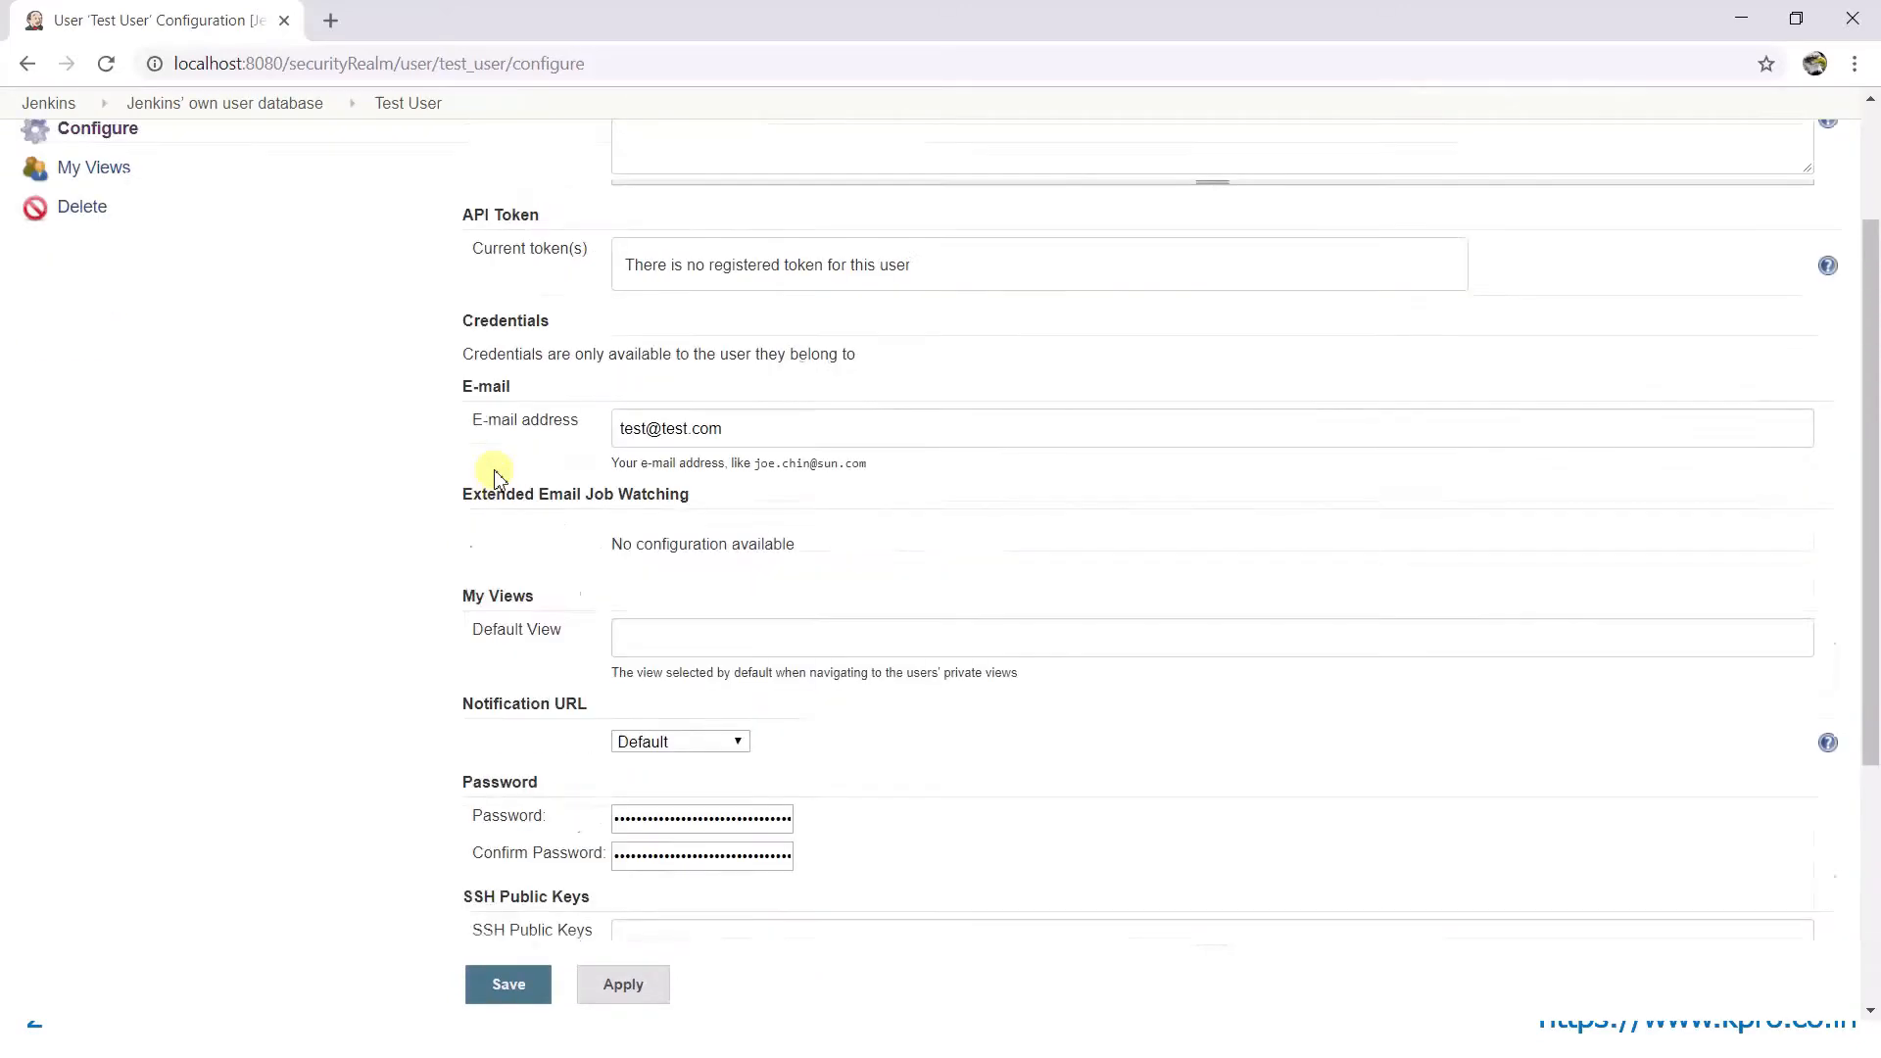
{"action": "left_click", "coordinate": [24, 71]}
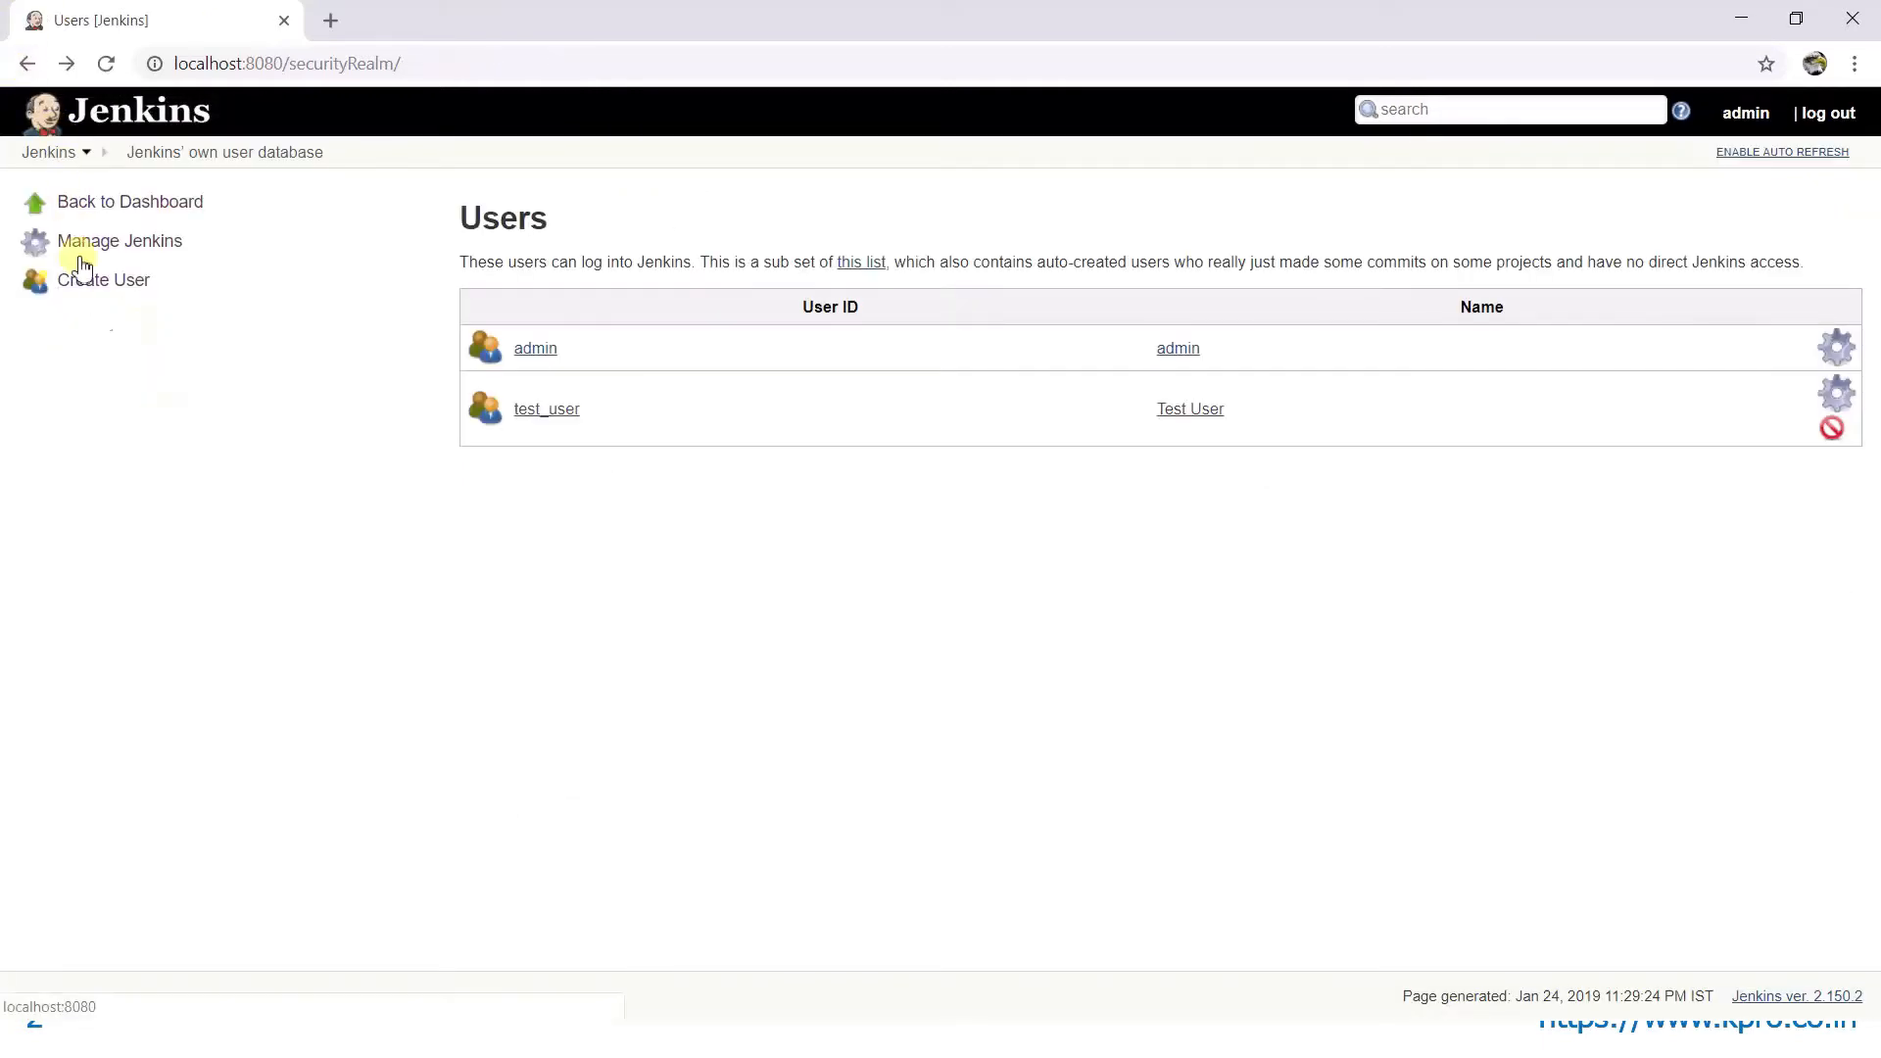
{"action": "left_click", "coordinate": [27, 76]}
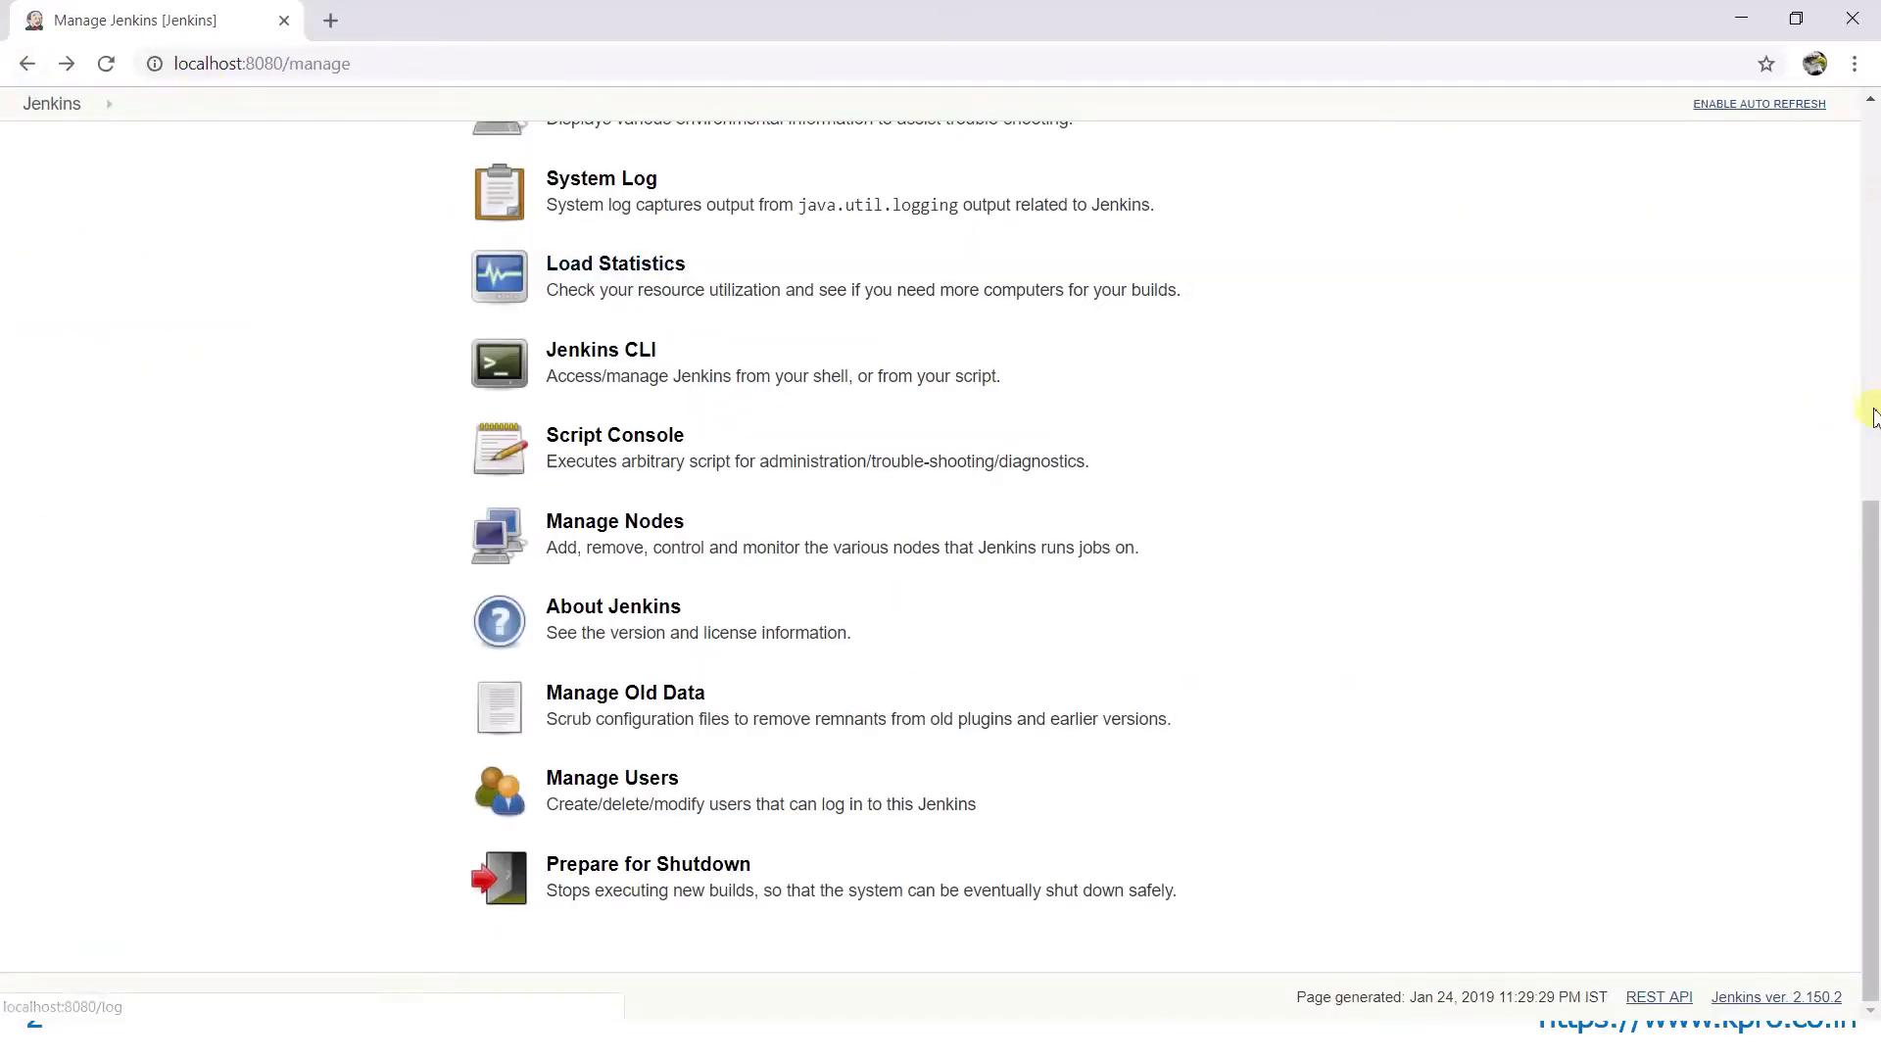
- Open Manage Plugins and filter the available plugins by "role"
{"action": "left_click_drag", "start_coordinate": [1875, 531], "coordinate": [1875, 329]}
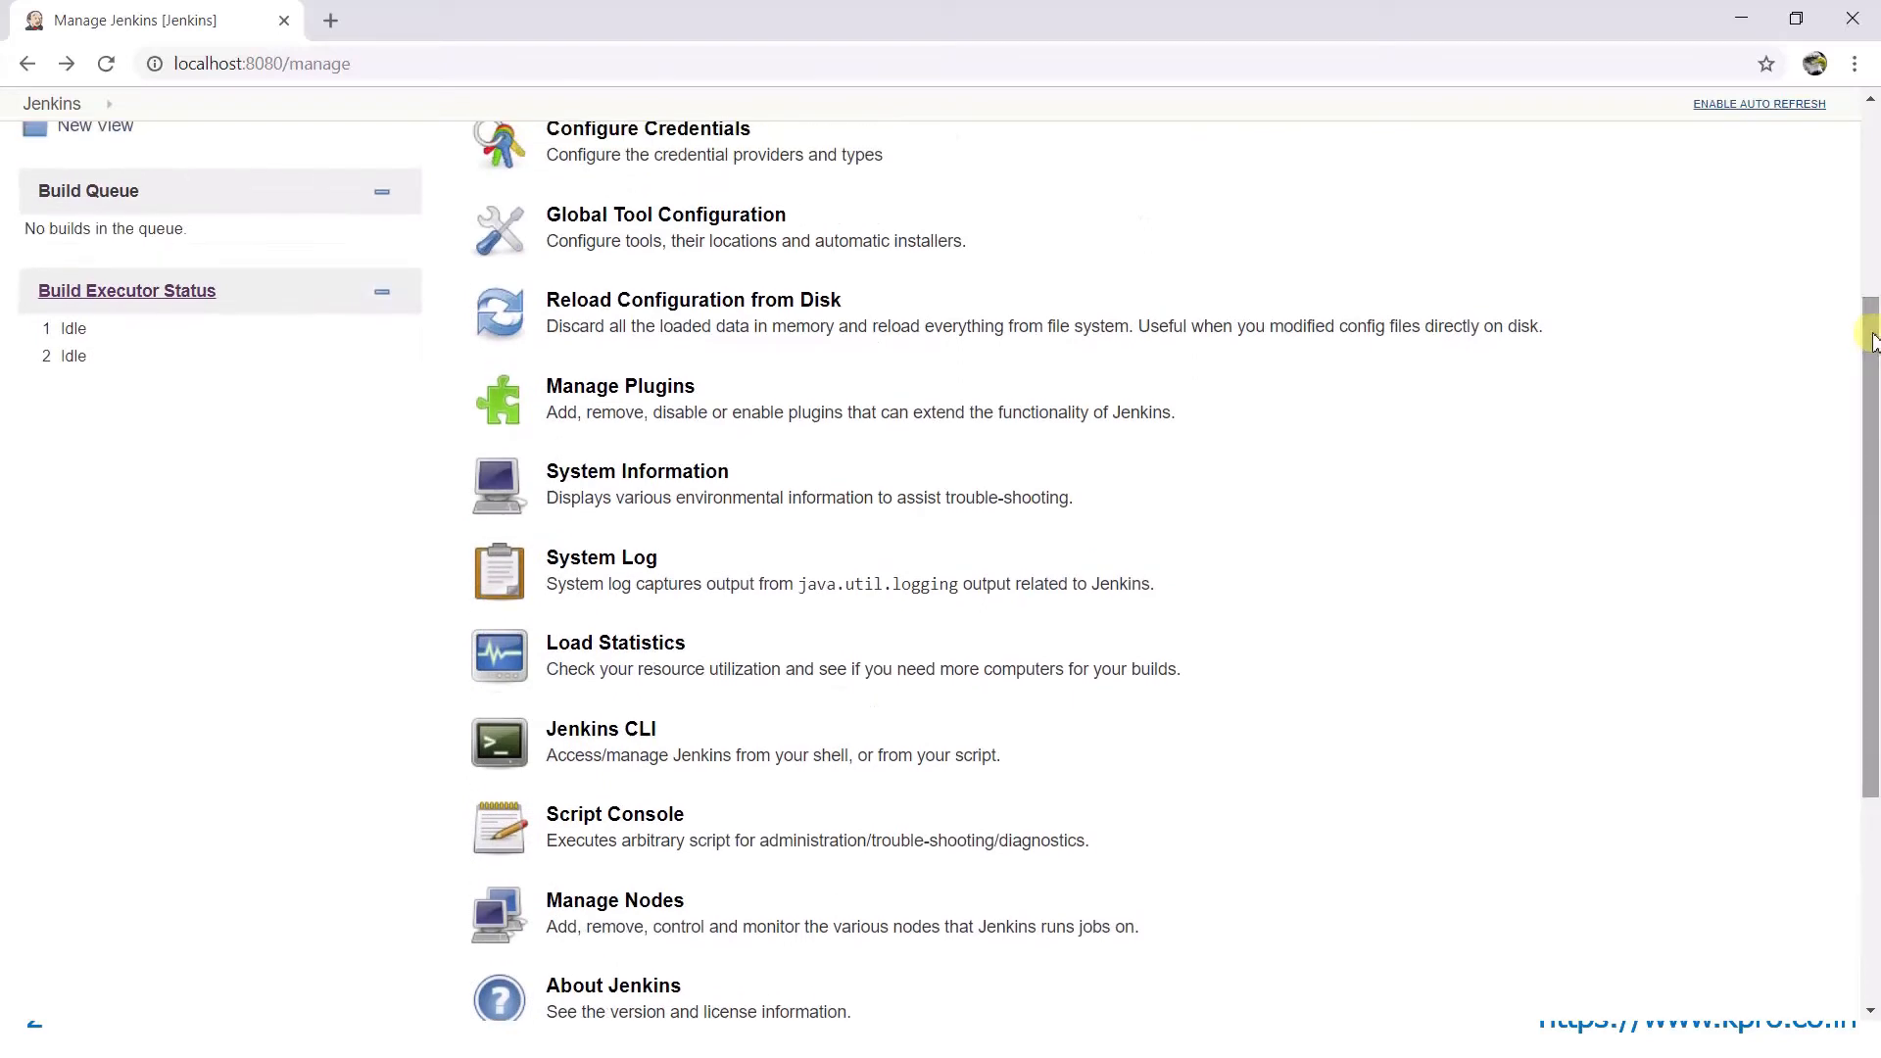
{"action": "left_click", "coordinate": [683, 399]}
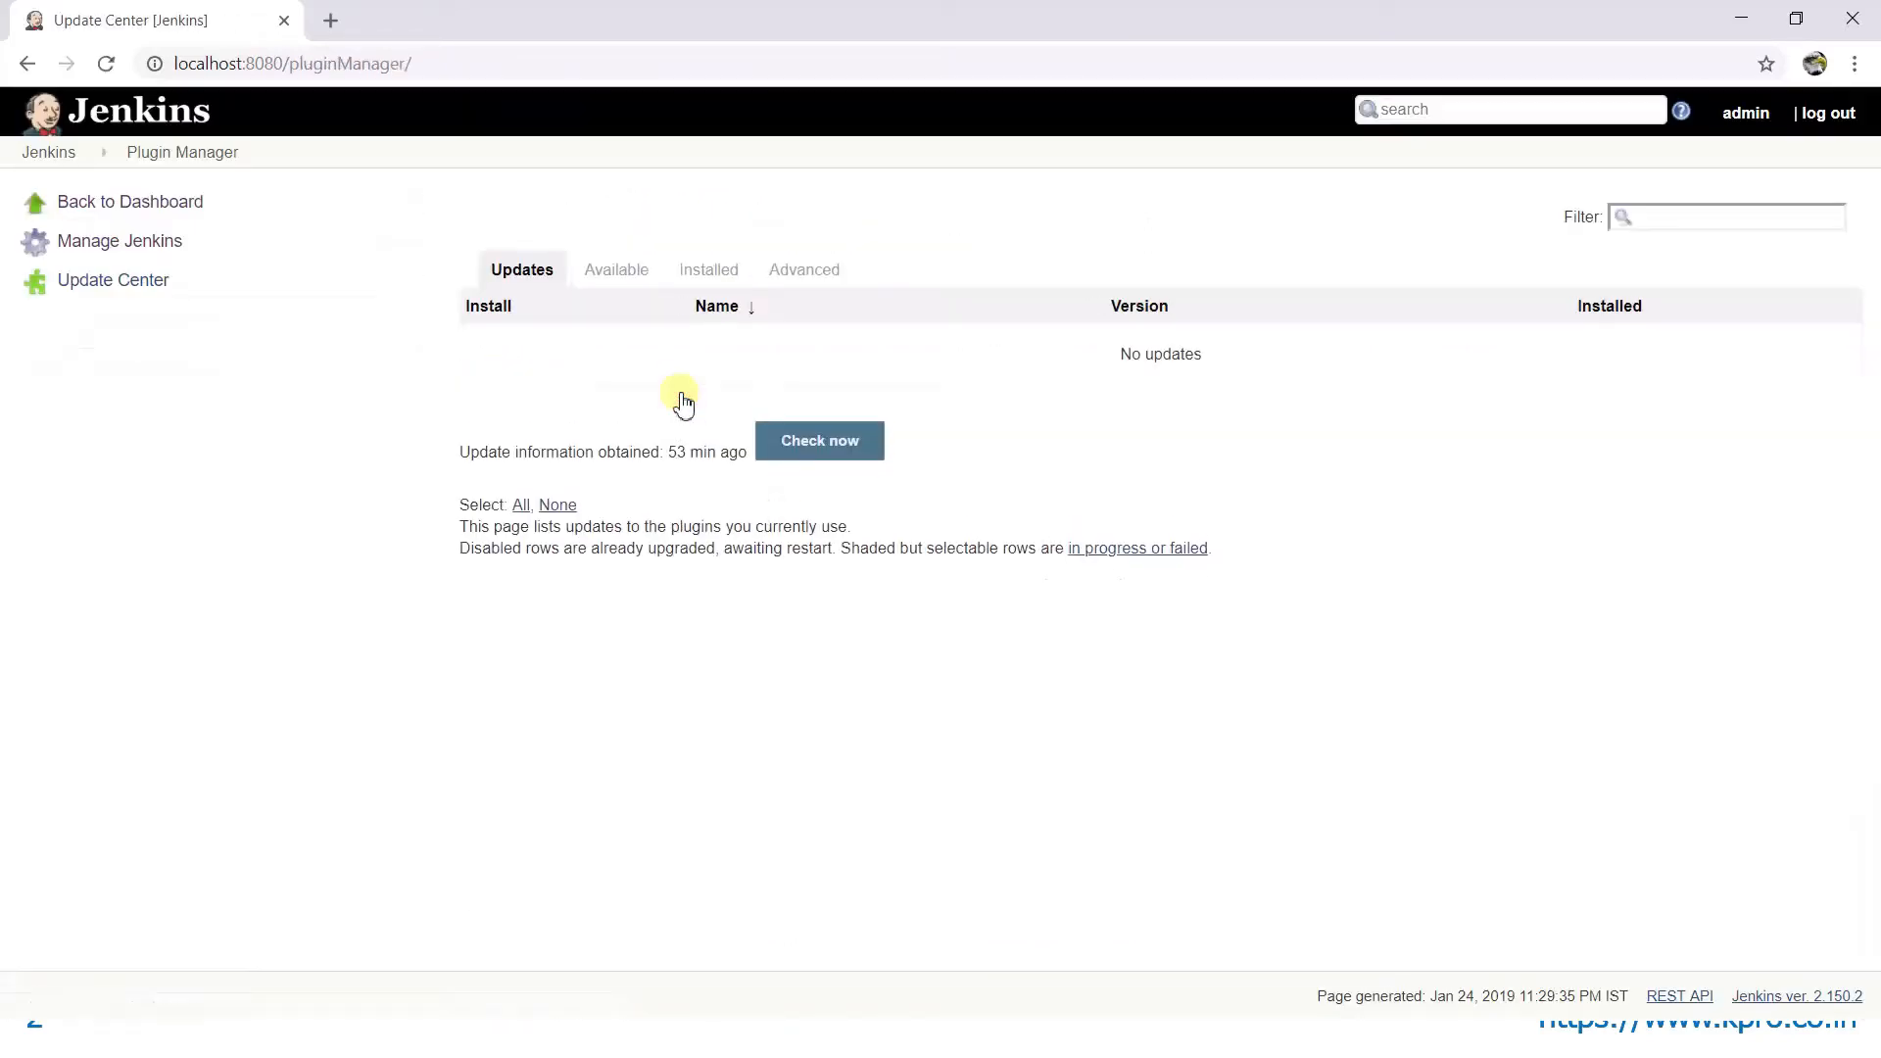
{"action": "left_click", "coordinate": [1694, 216]}
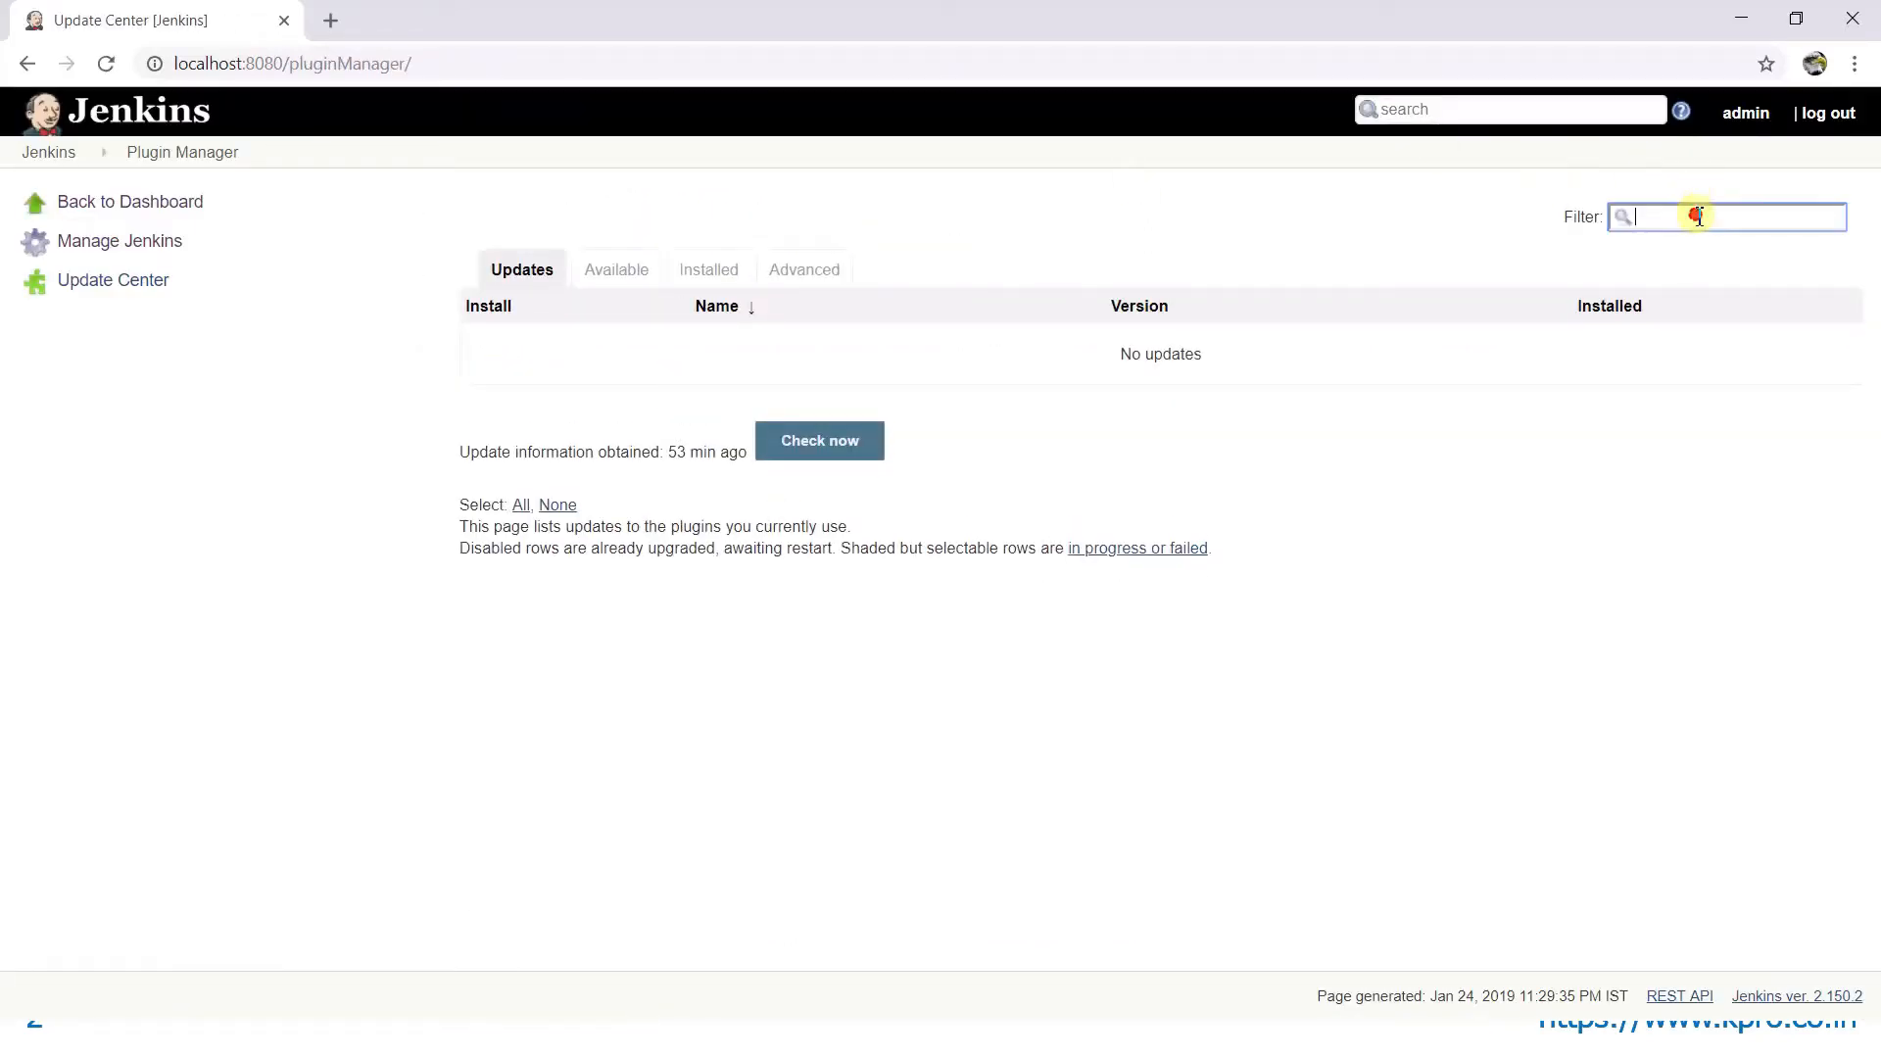
{"action": "left_click", "coordinate": [616, 270]}
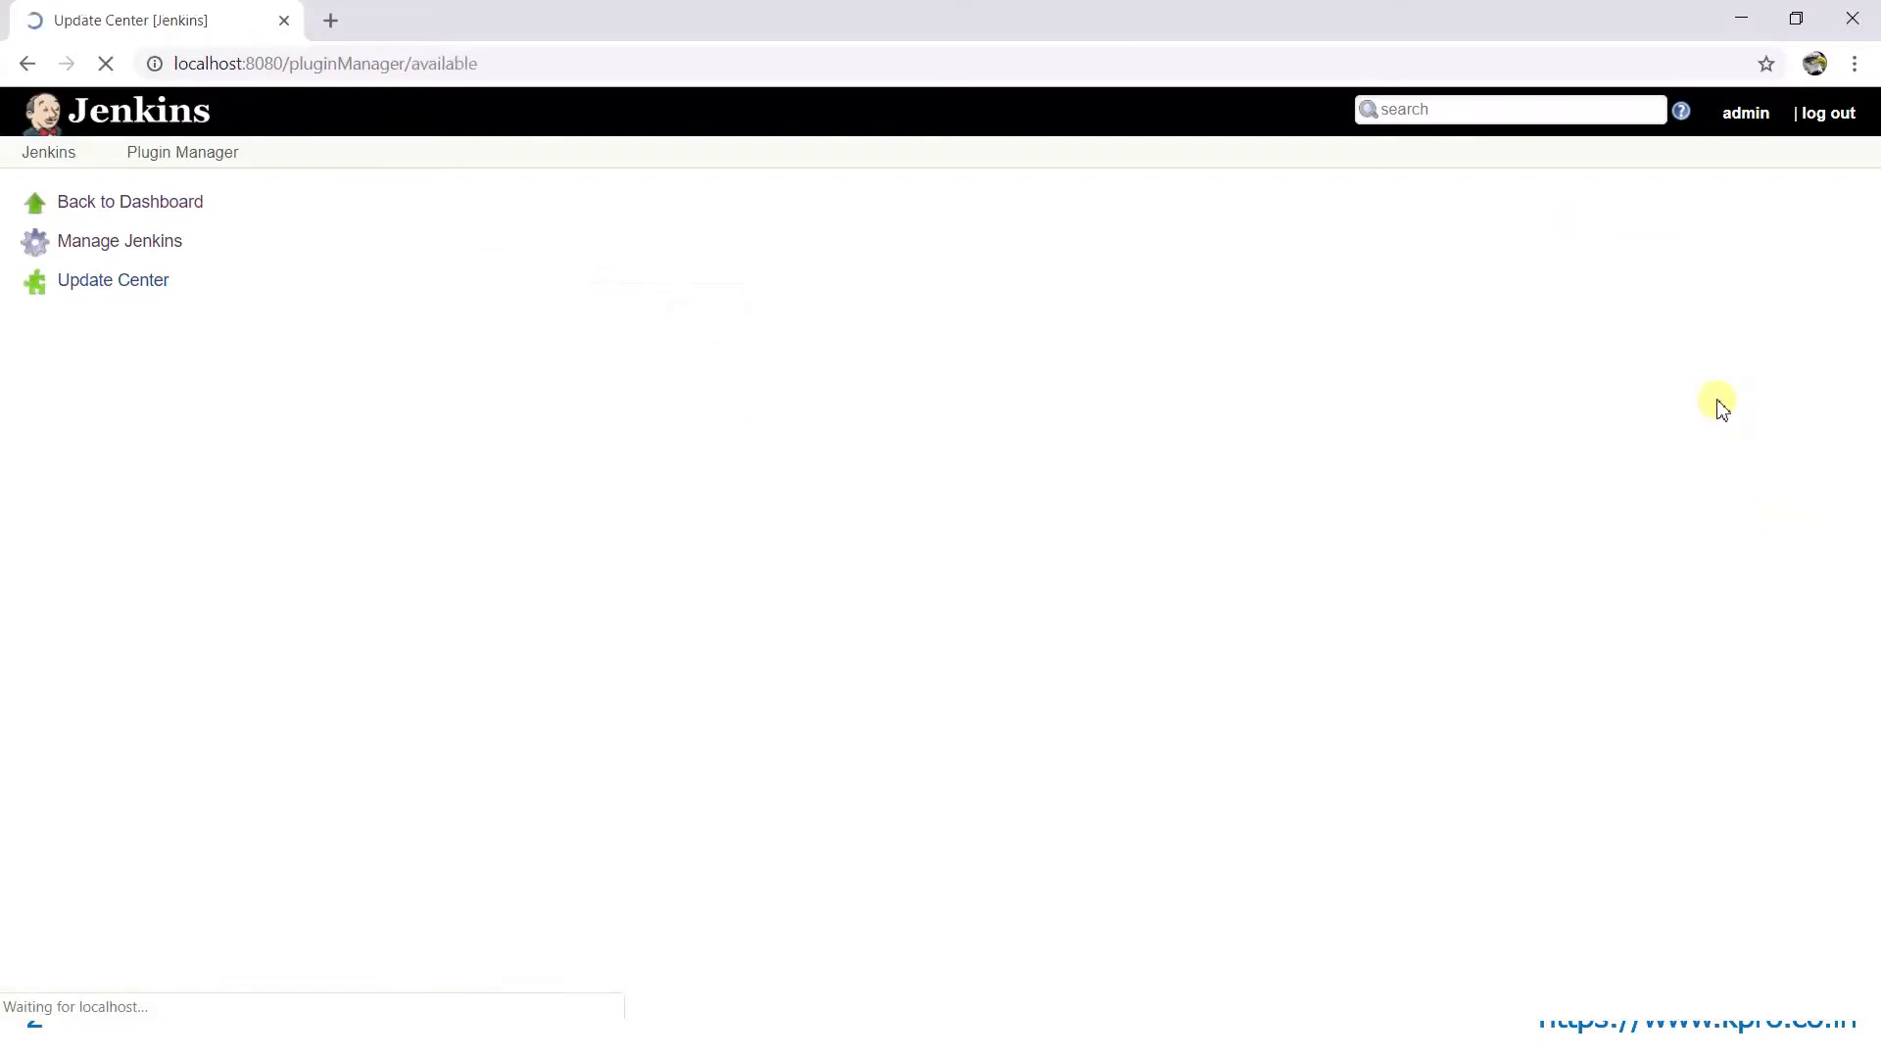
{"action": "left_click", "coordinate": [1694, 221]}
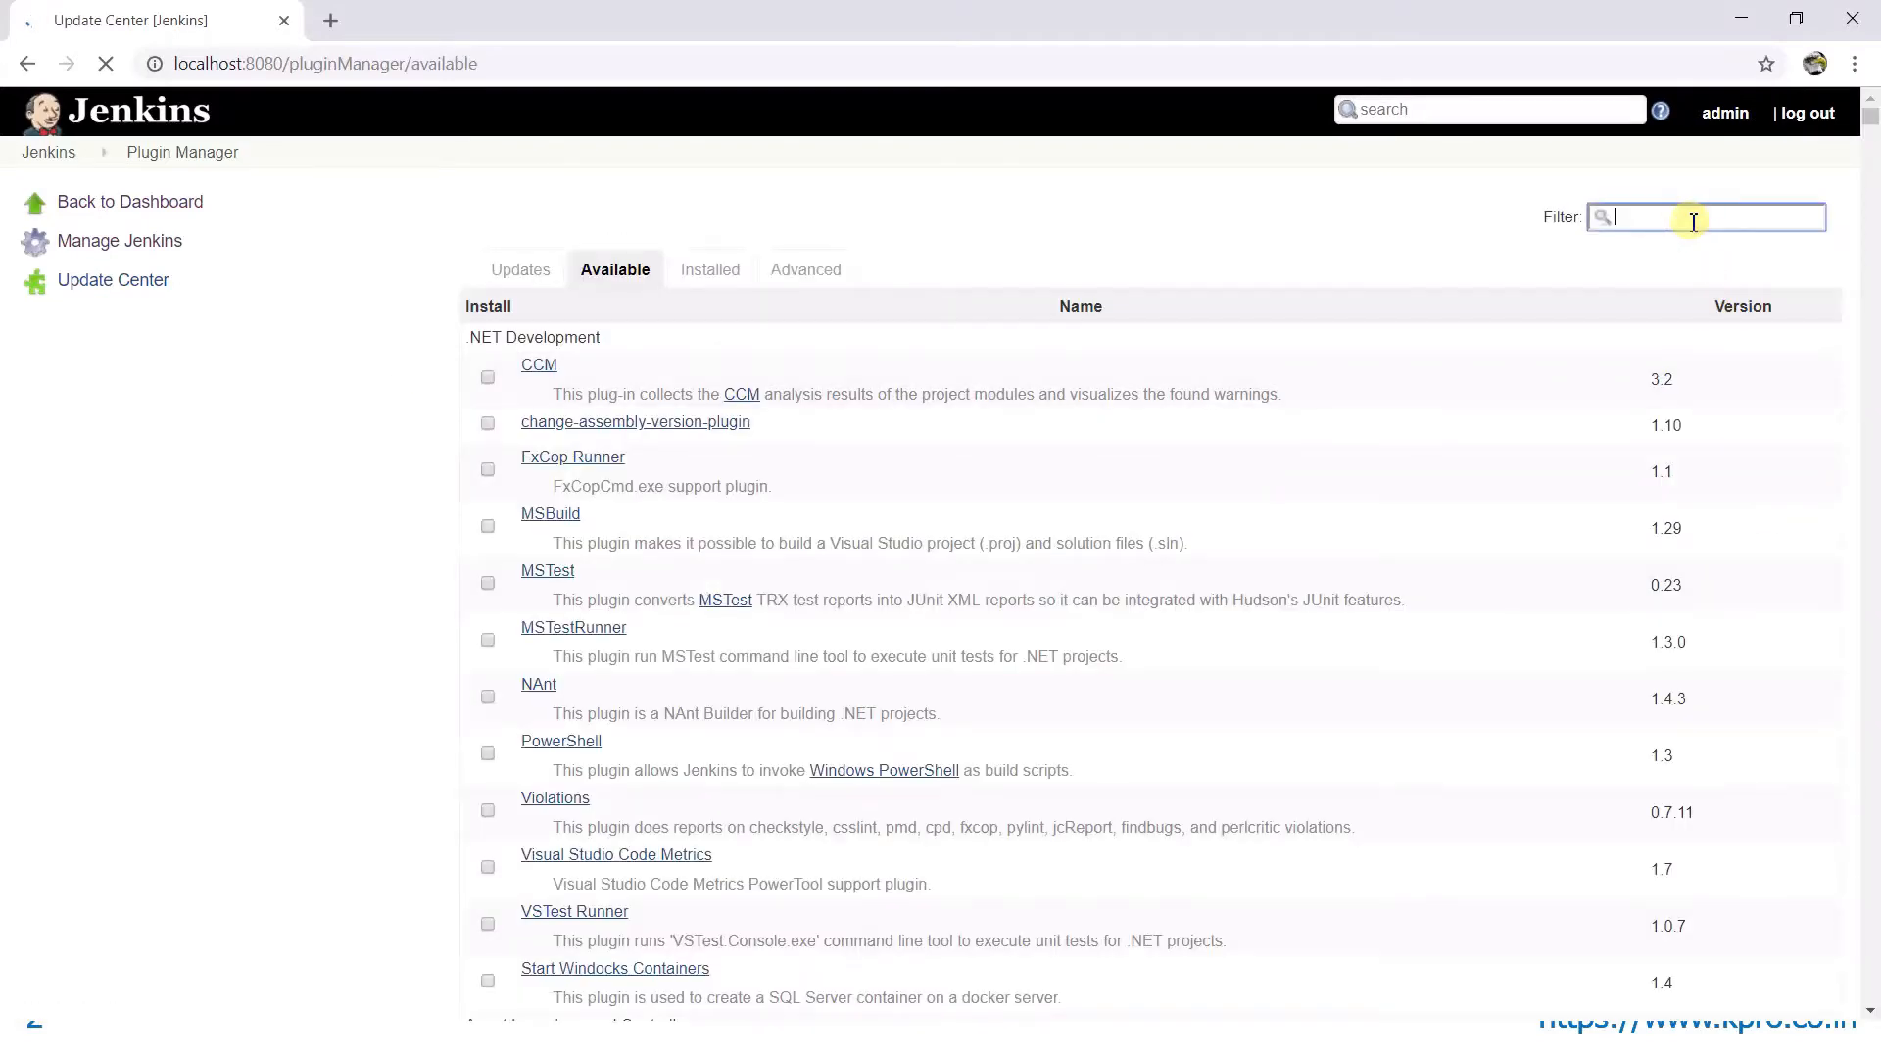
{"action": "type", "text": "role"}
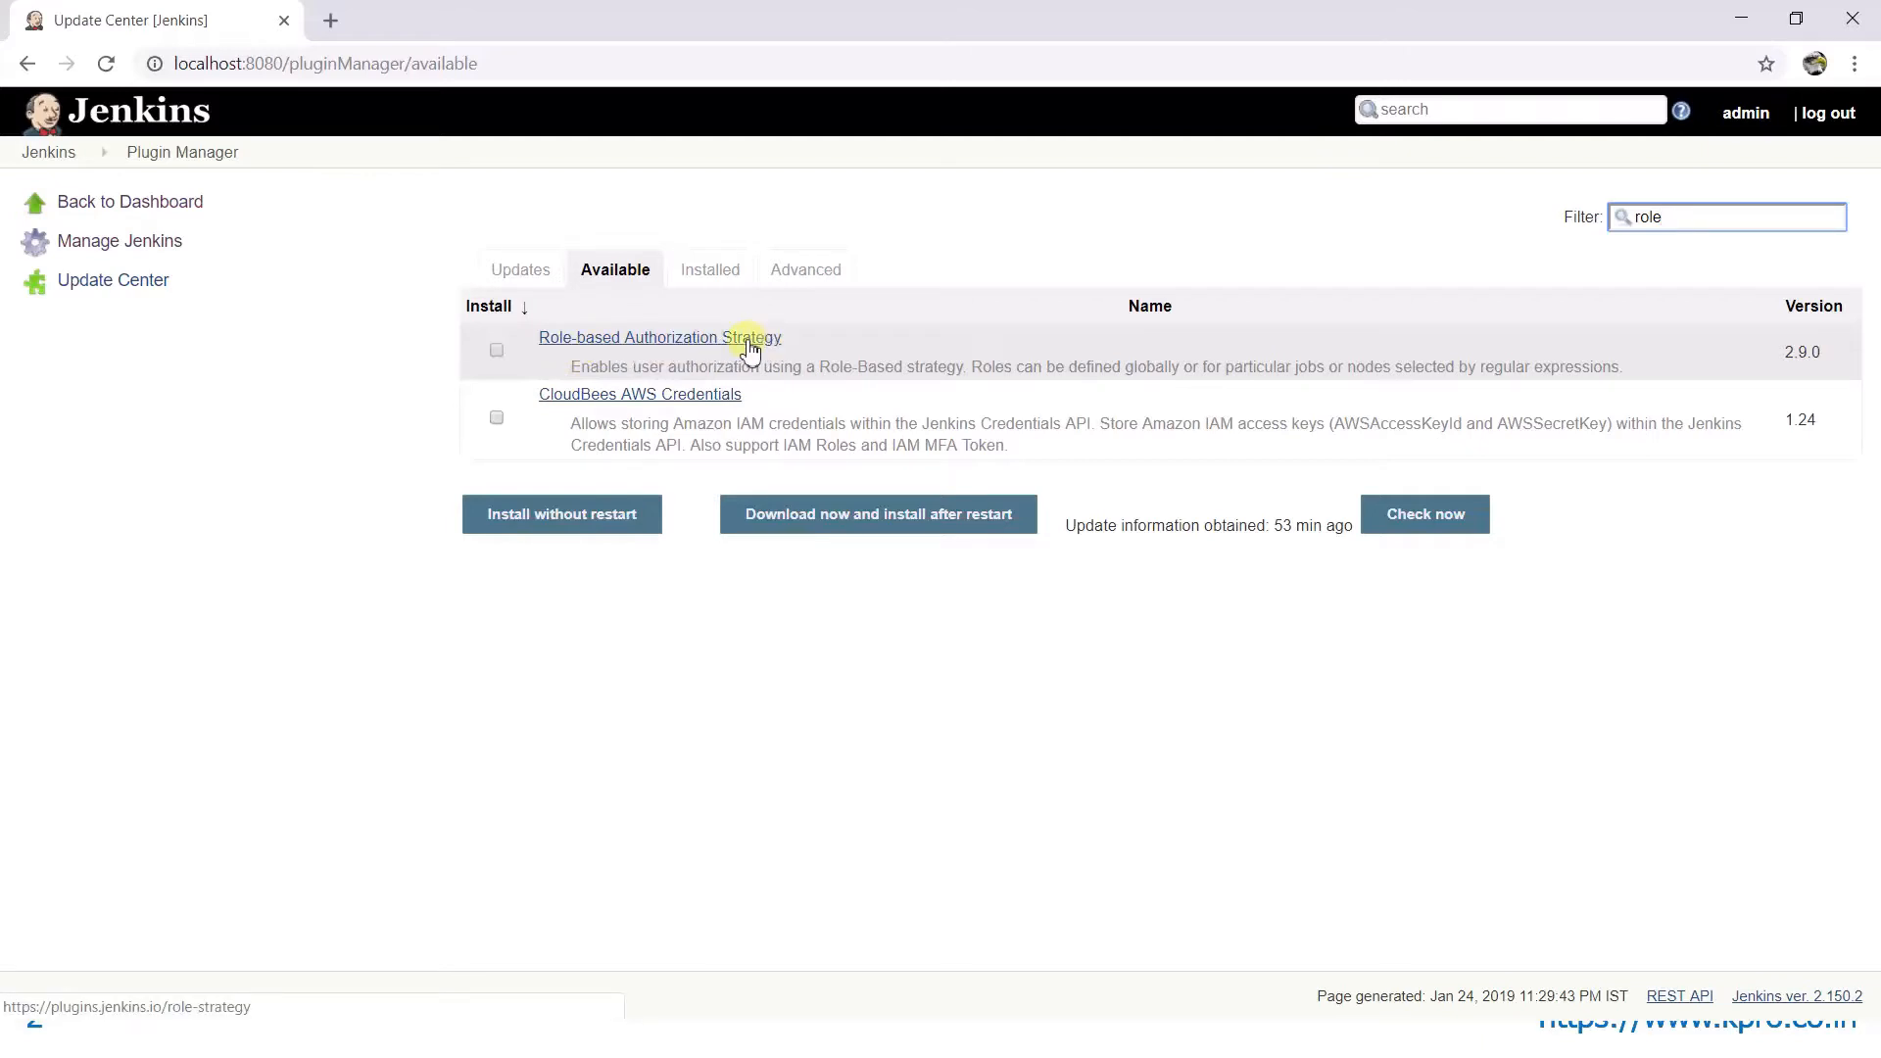
- Try to view the Role-based Authorization Strategy plugin's web page, return to the available plugins and search Jenkins for "role"
{"action": "left_click", "coordinate": [743, 342]}
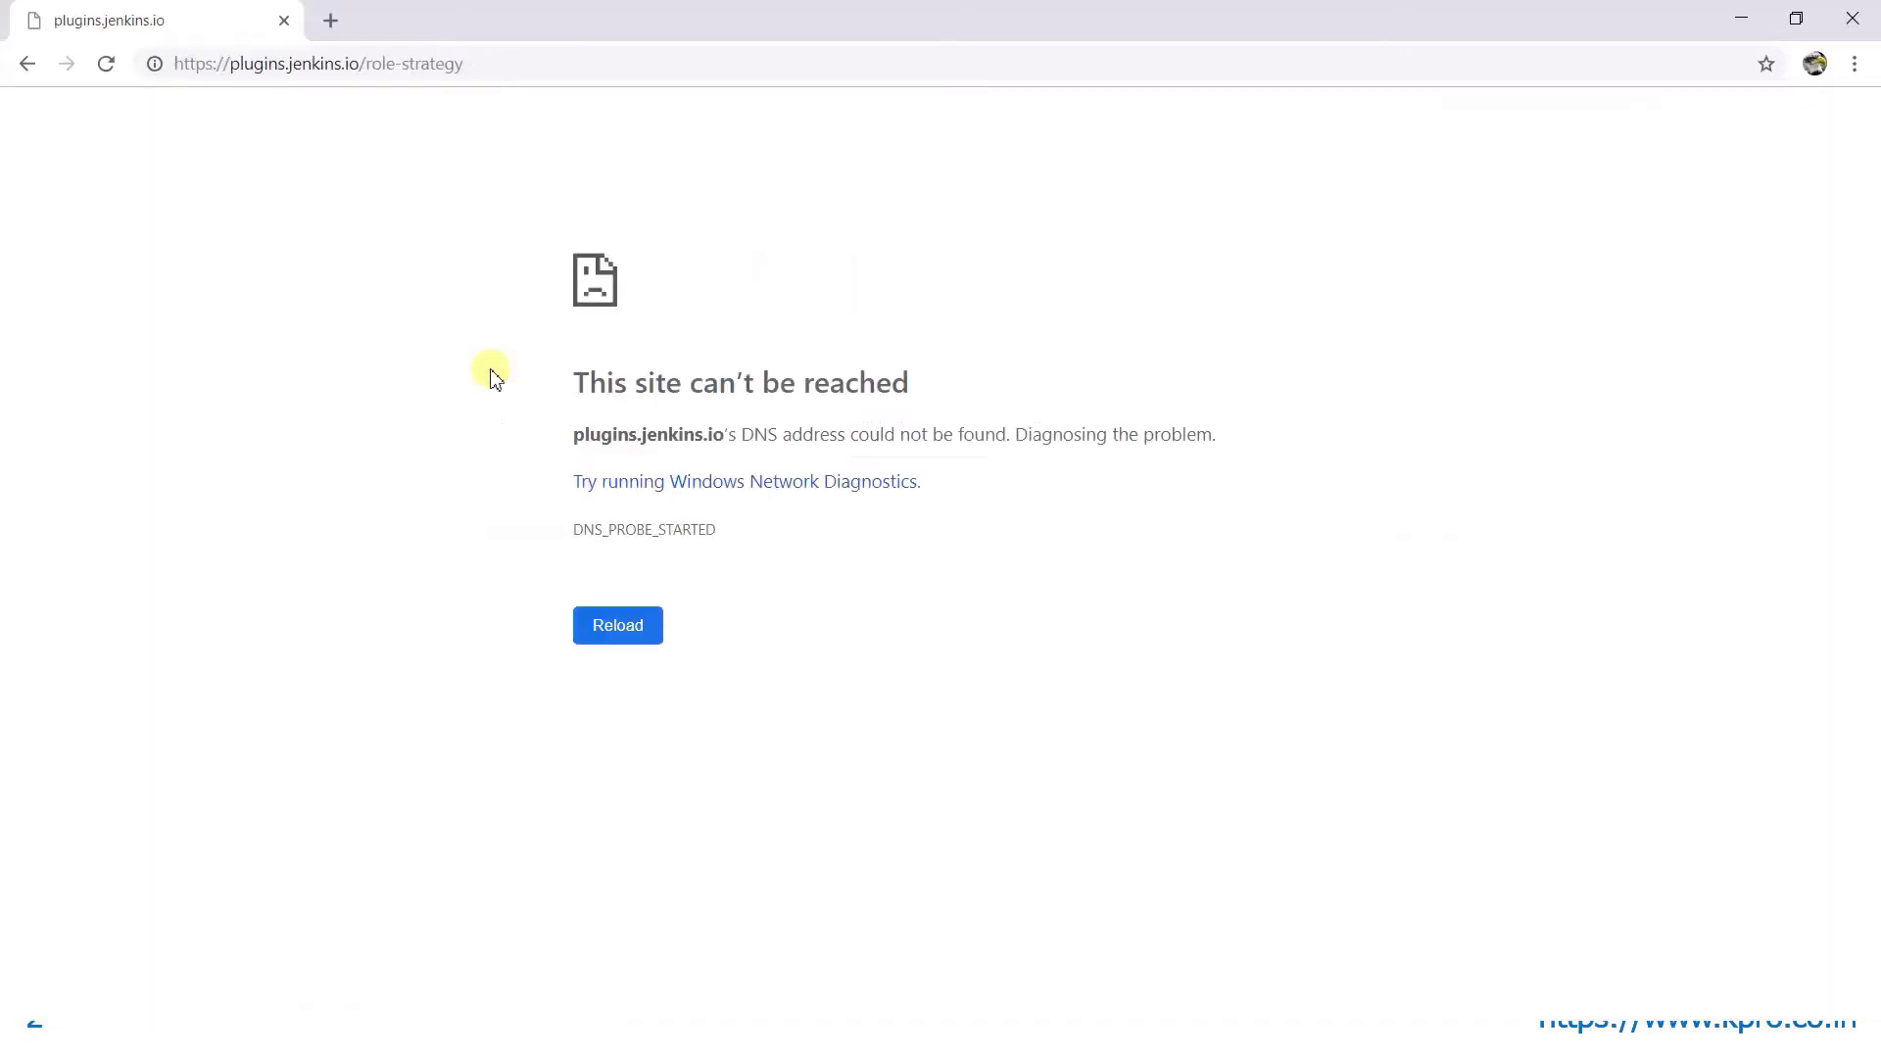
{"action": "left_click", "coordinate": [26, 63]}
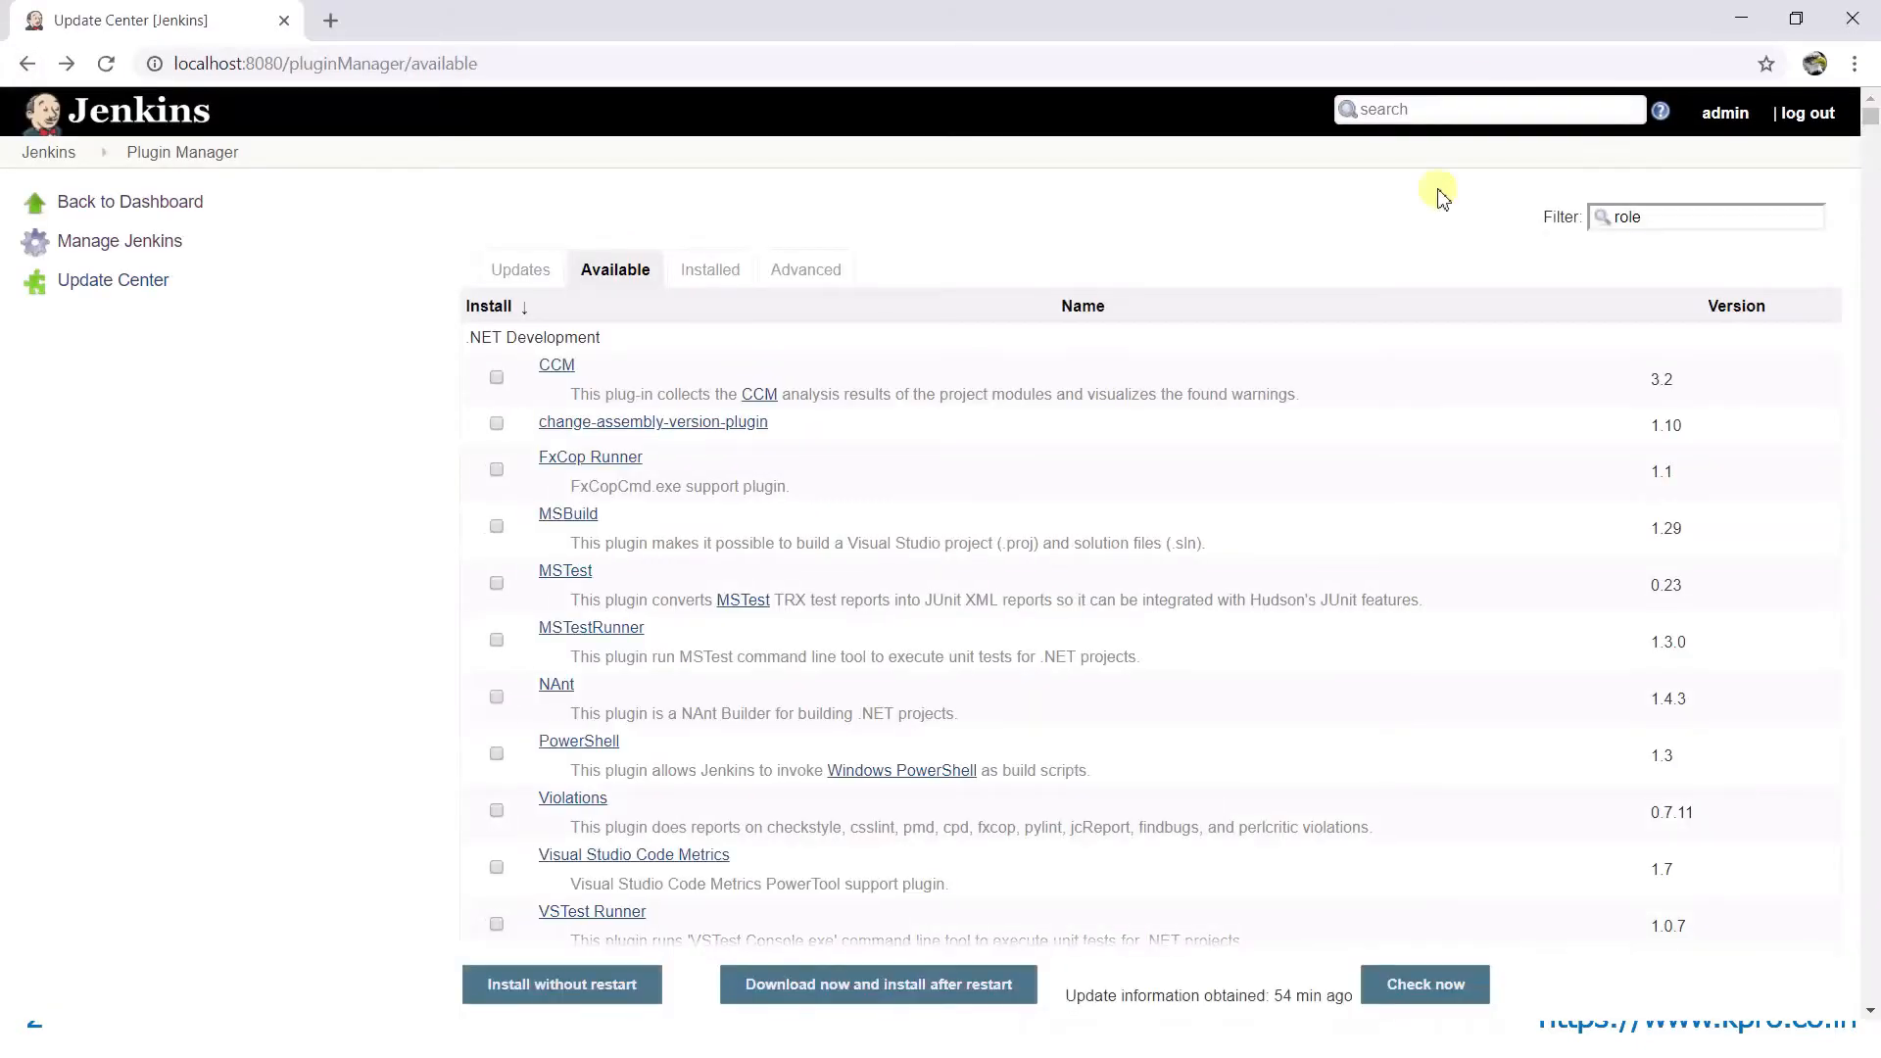
{"action": "left_click", "coordinate": [1454, 105]}
{"action": "type", "text": "role"}
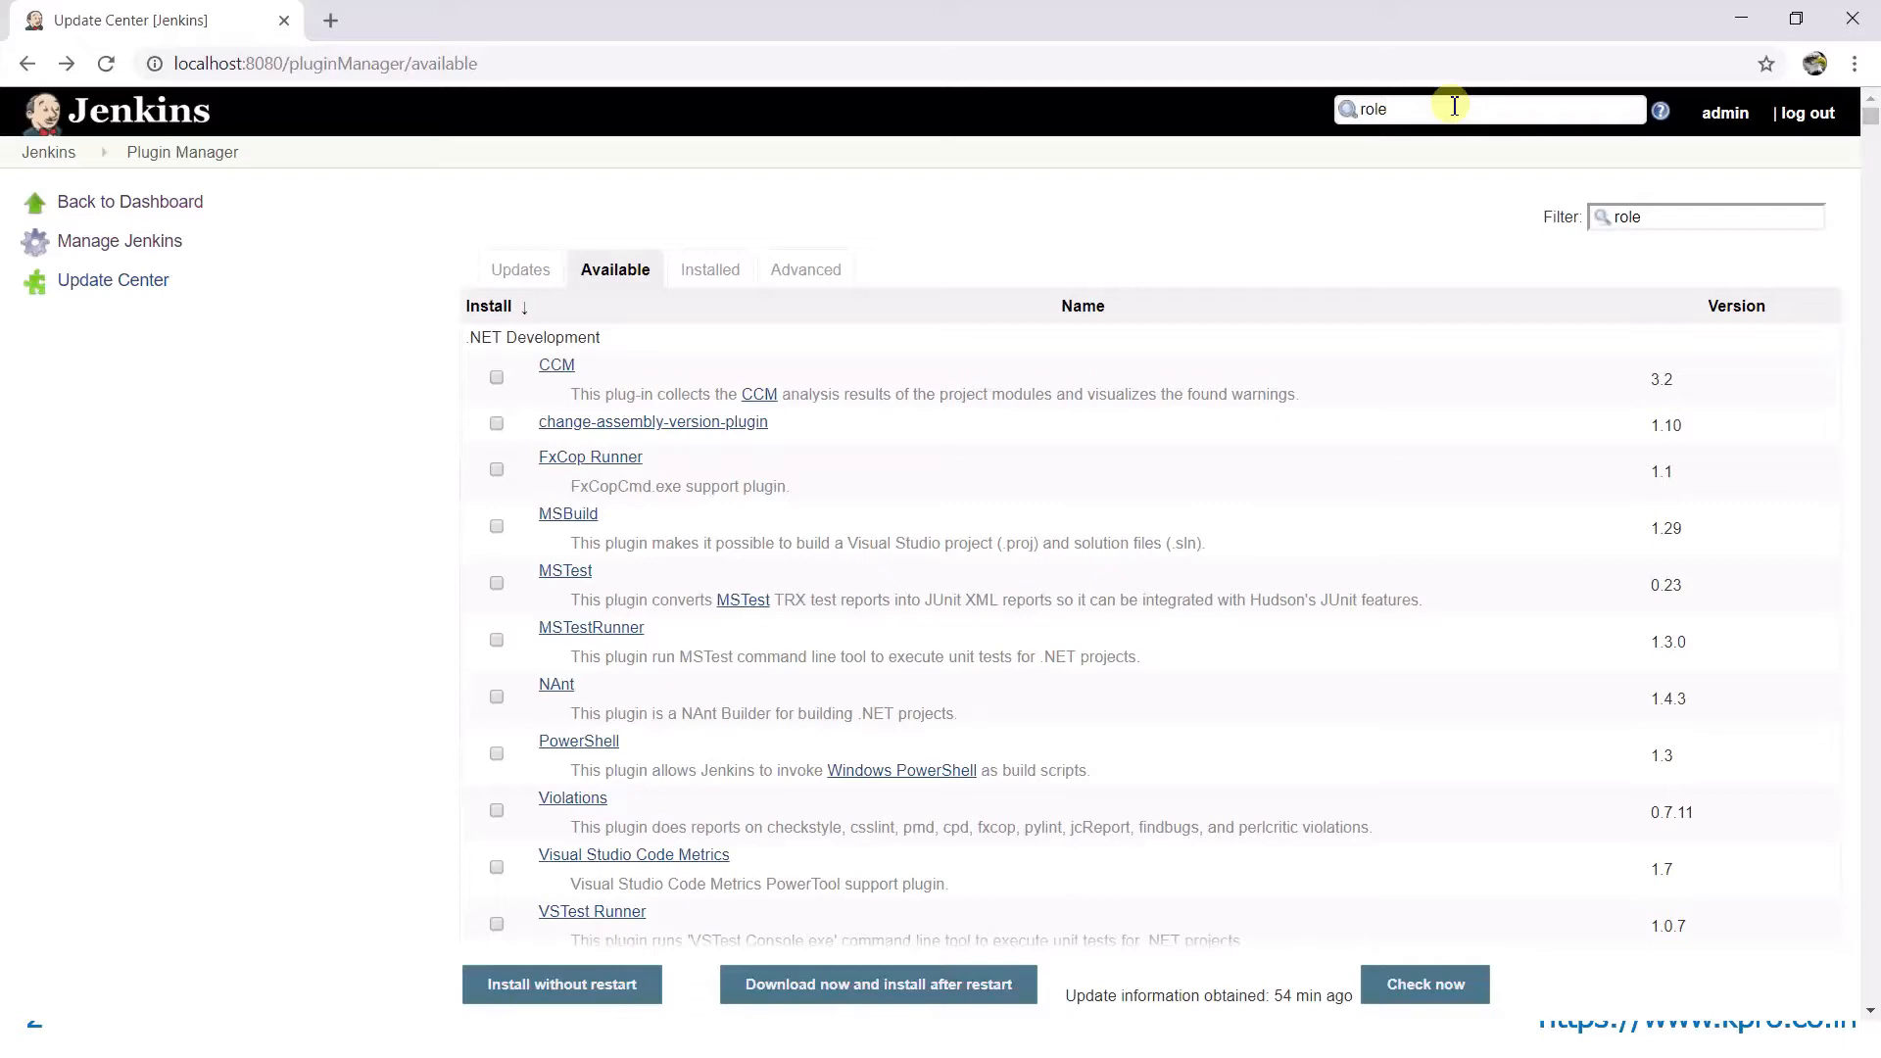
{"action": "key", "text": "Return"}
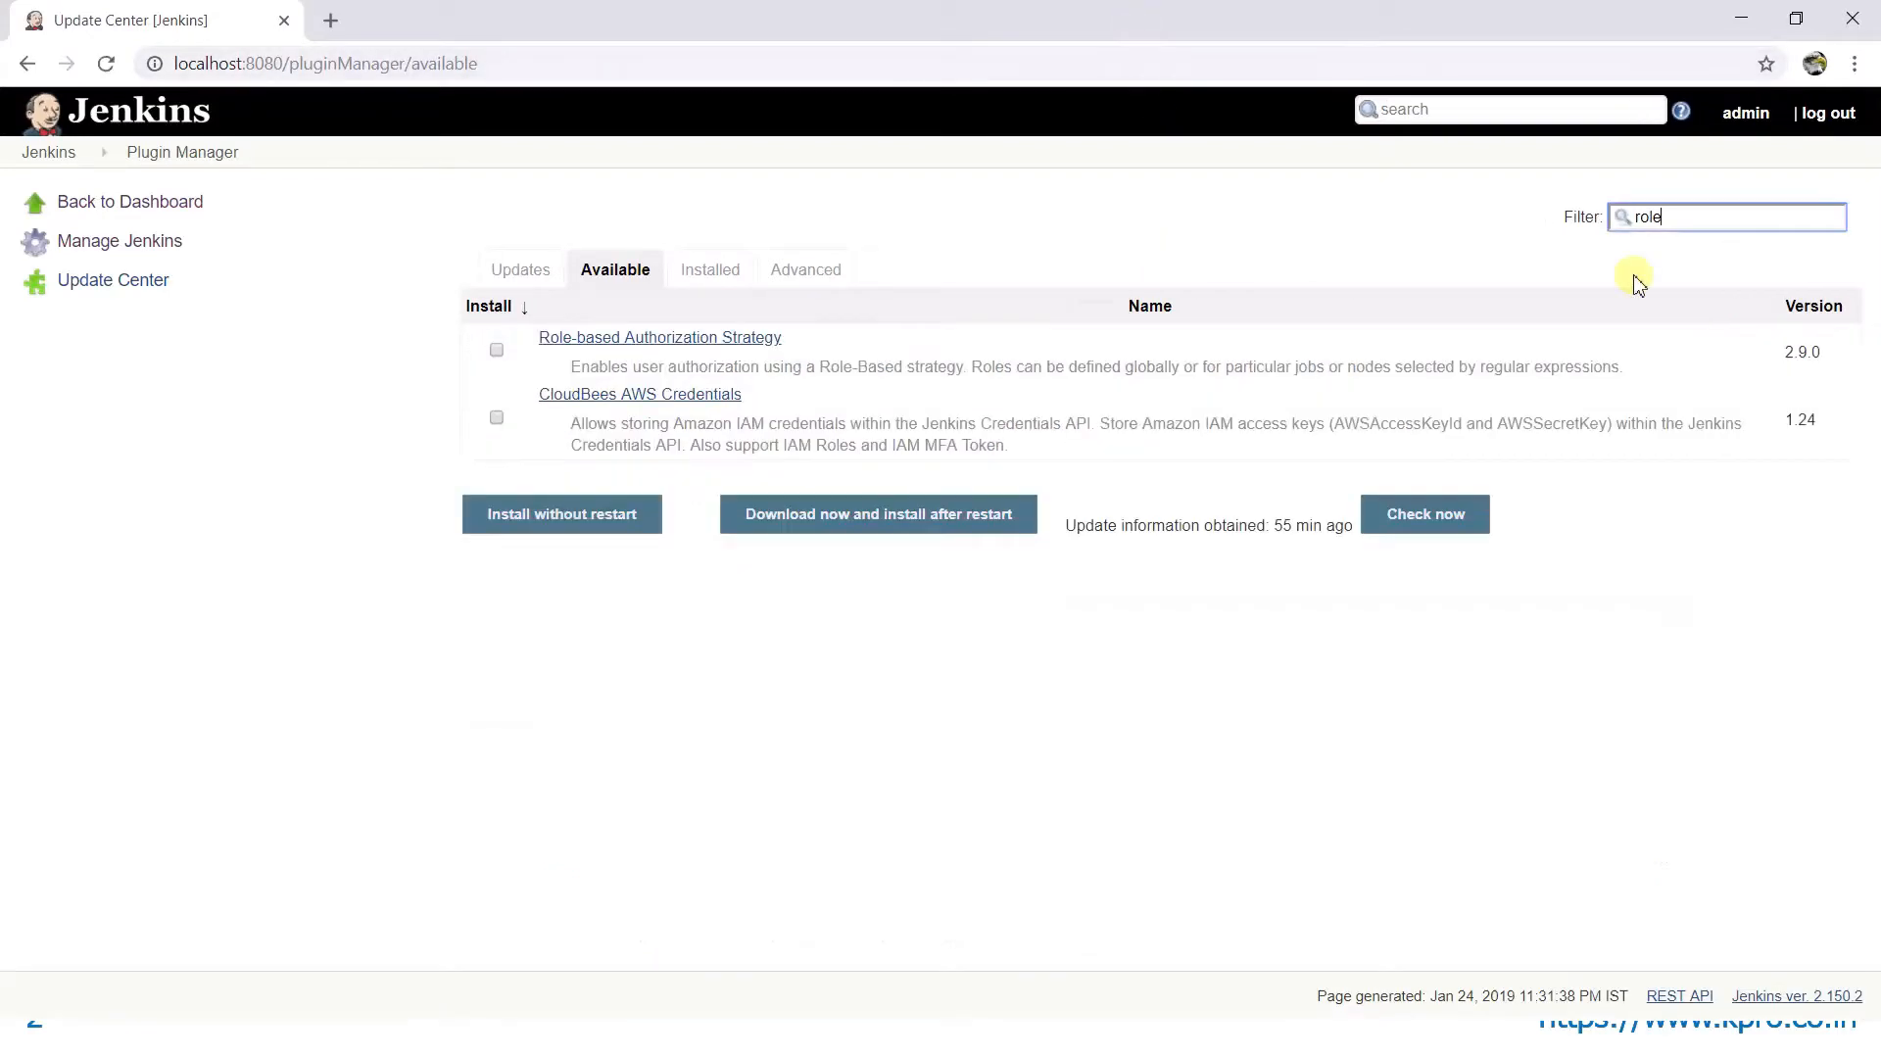
- Select the Role-based Authorization Strategy plugin from the filtered available plugins and install it without restart
{"action": "left_click", "coordinate": [501, 354]}
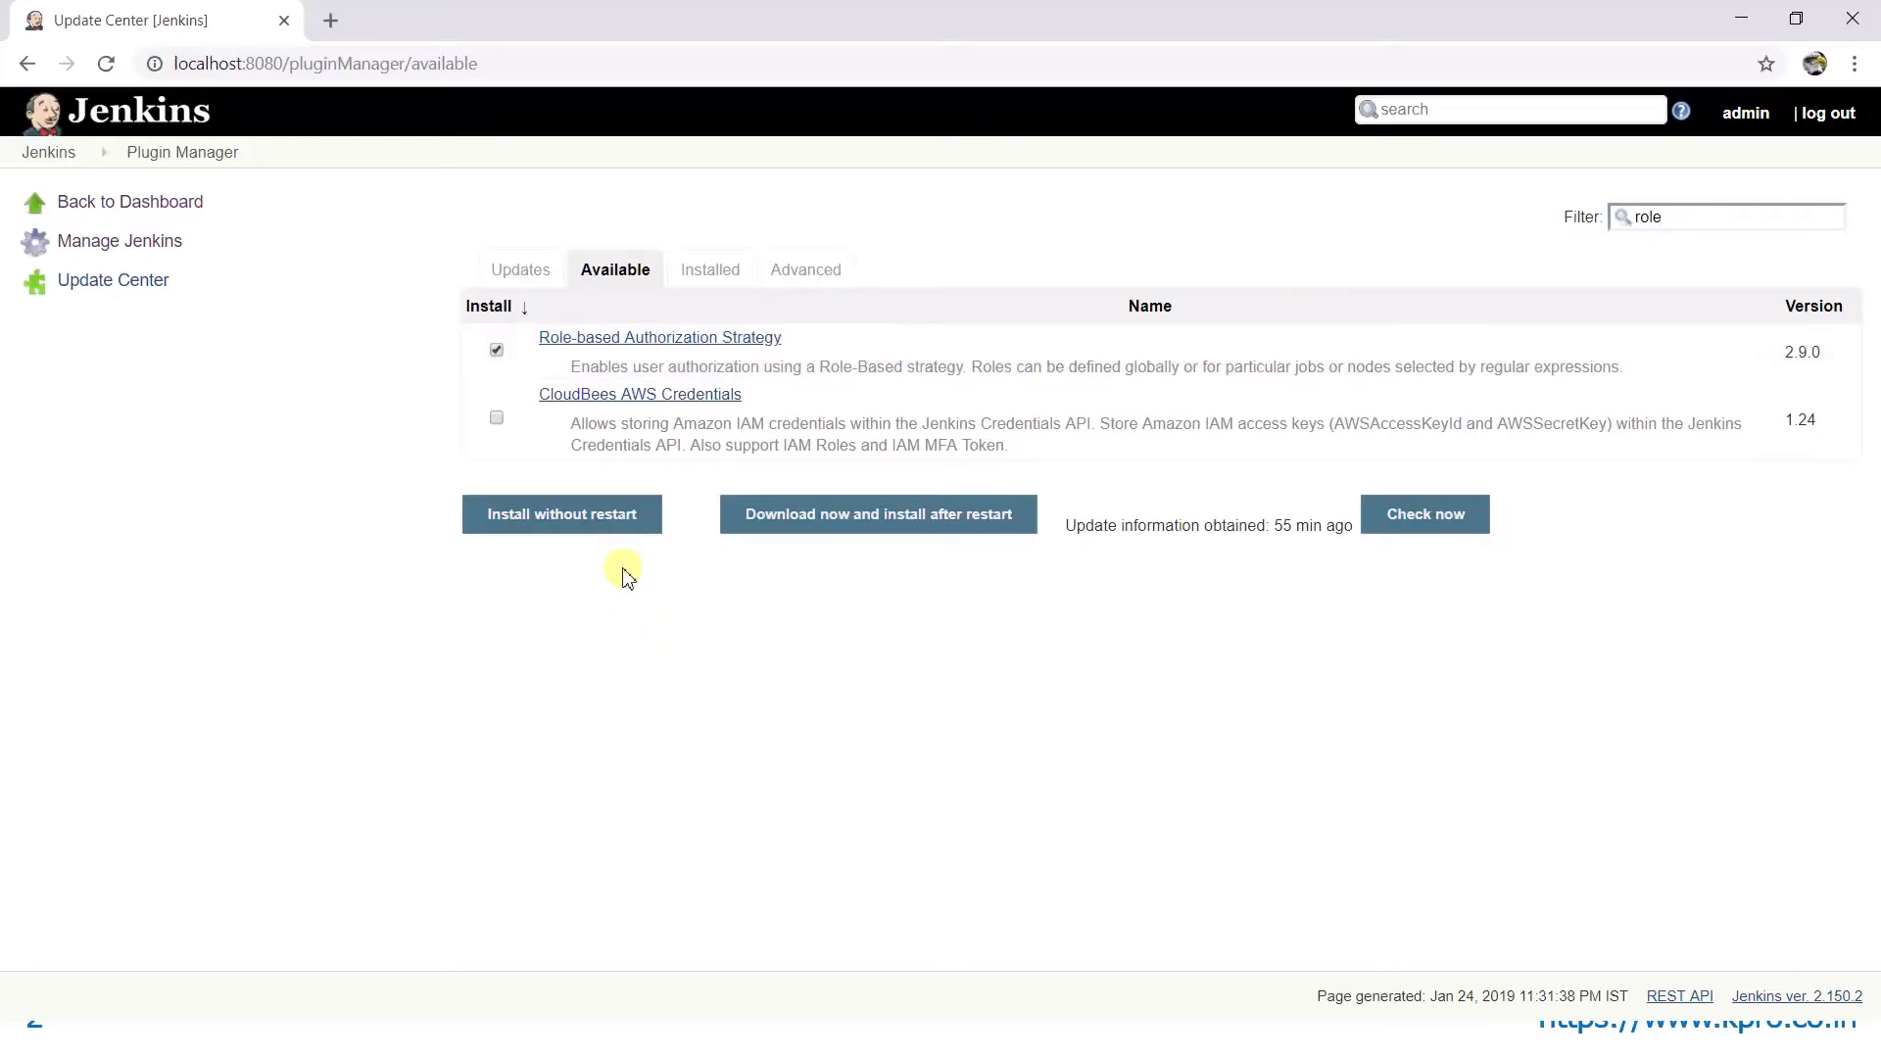
{"action": "left_click", "coordinate": [593, 518]}
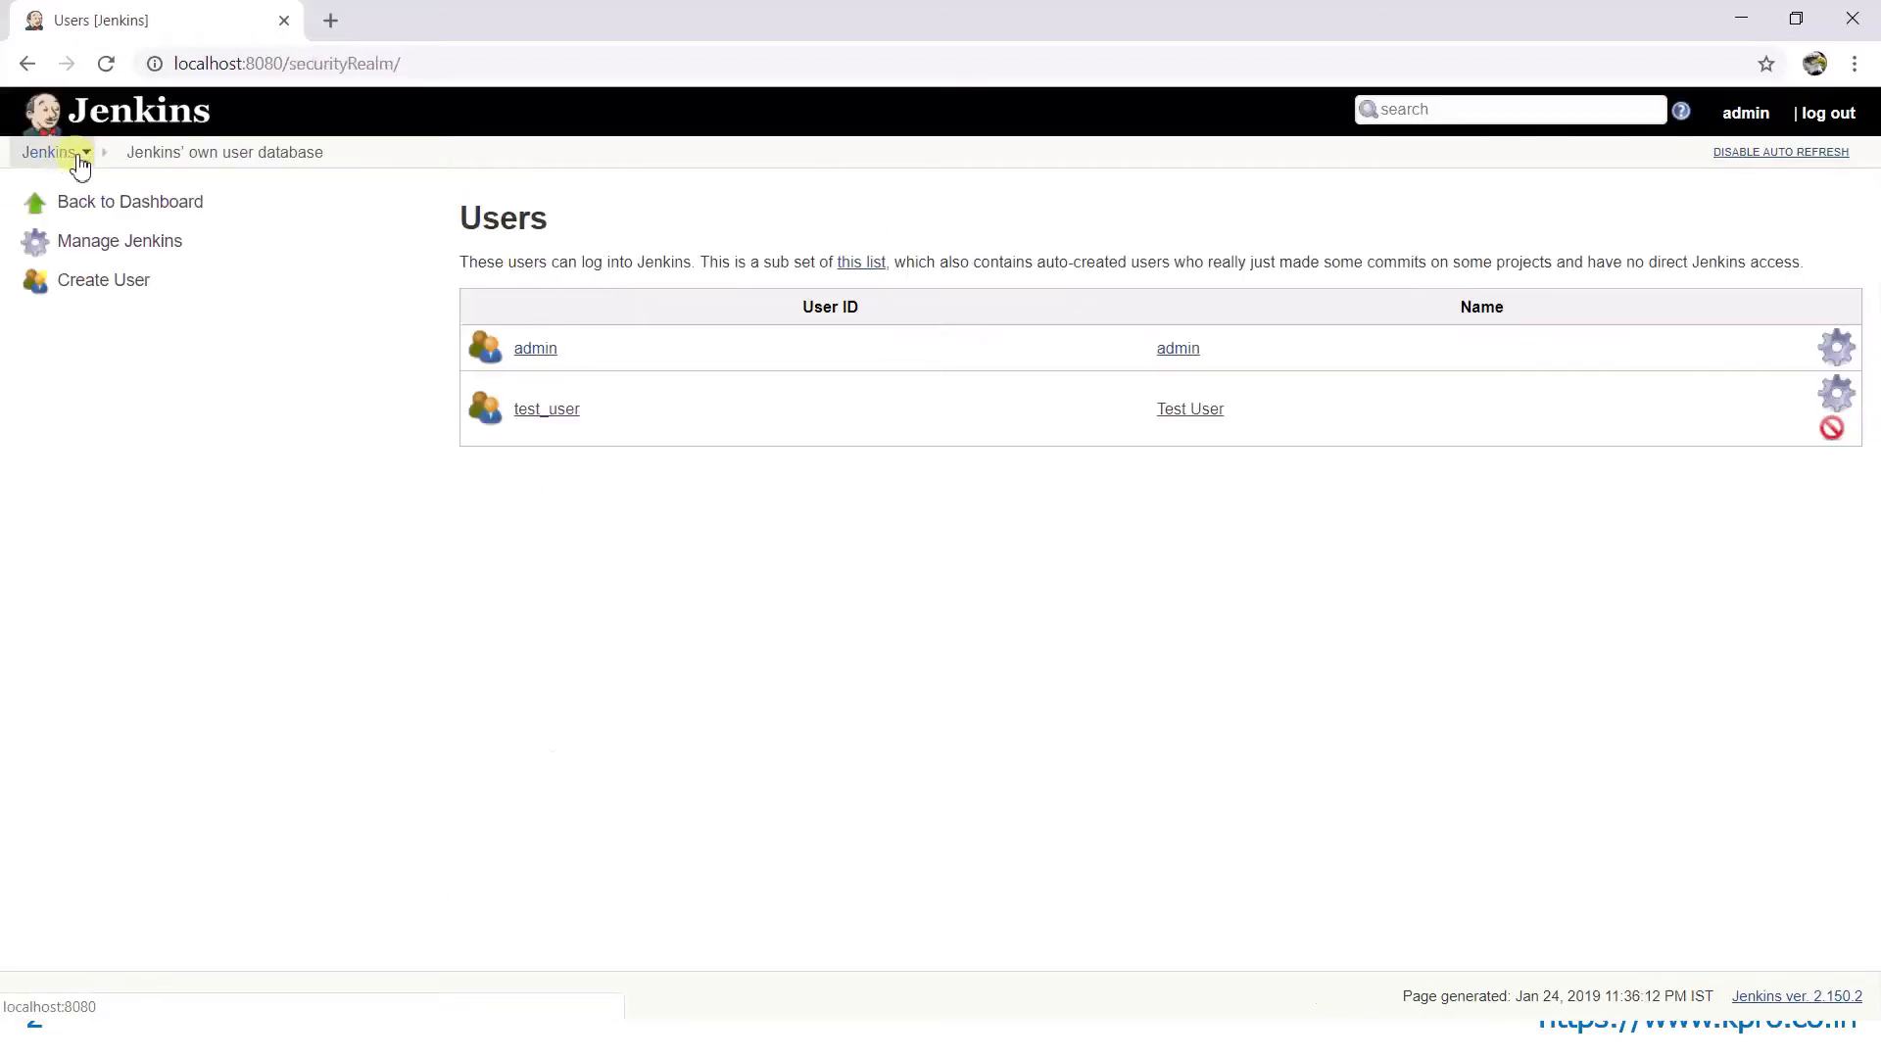
- In Configure Global Security under Manage Jenkins, set the authorization to Role-Based Strategy and save
{"action": "left_click", "coordinate": [76, 156]}
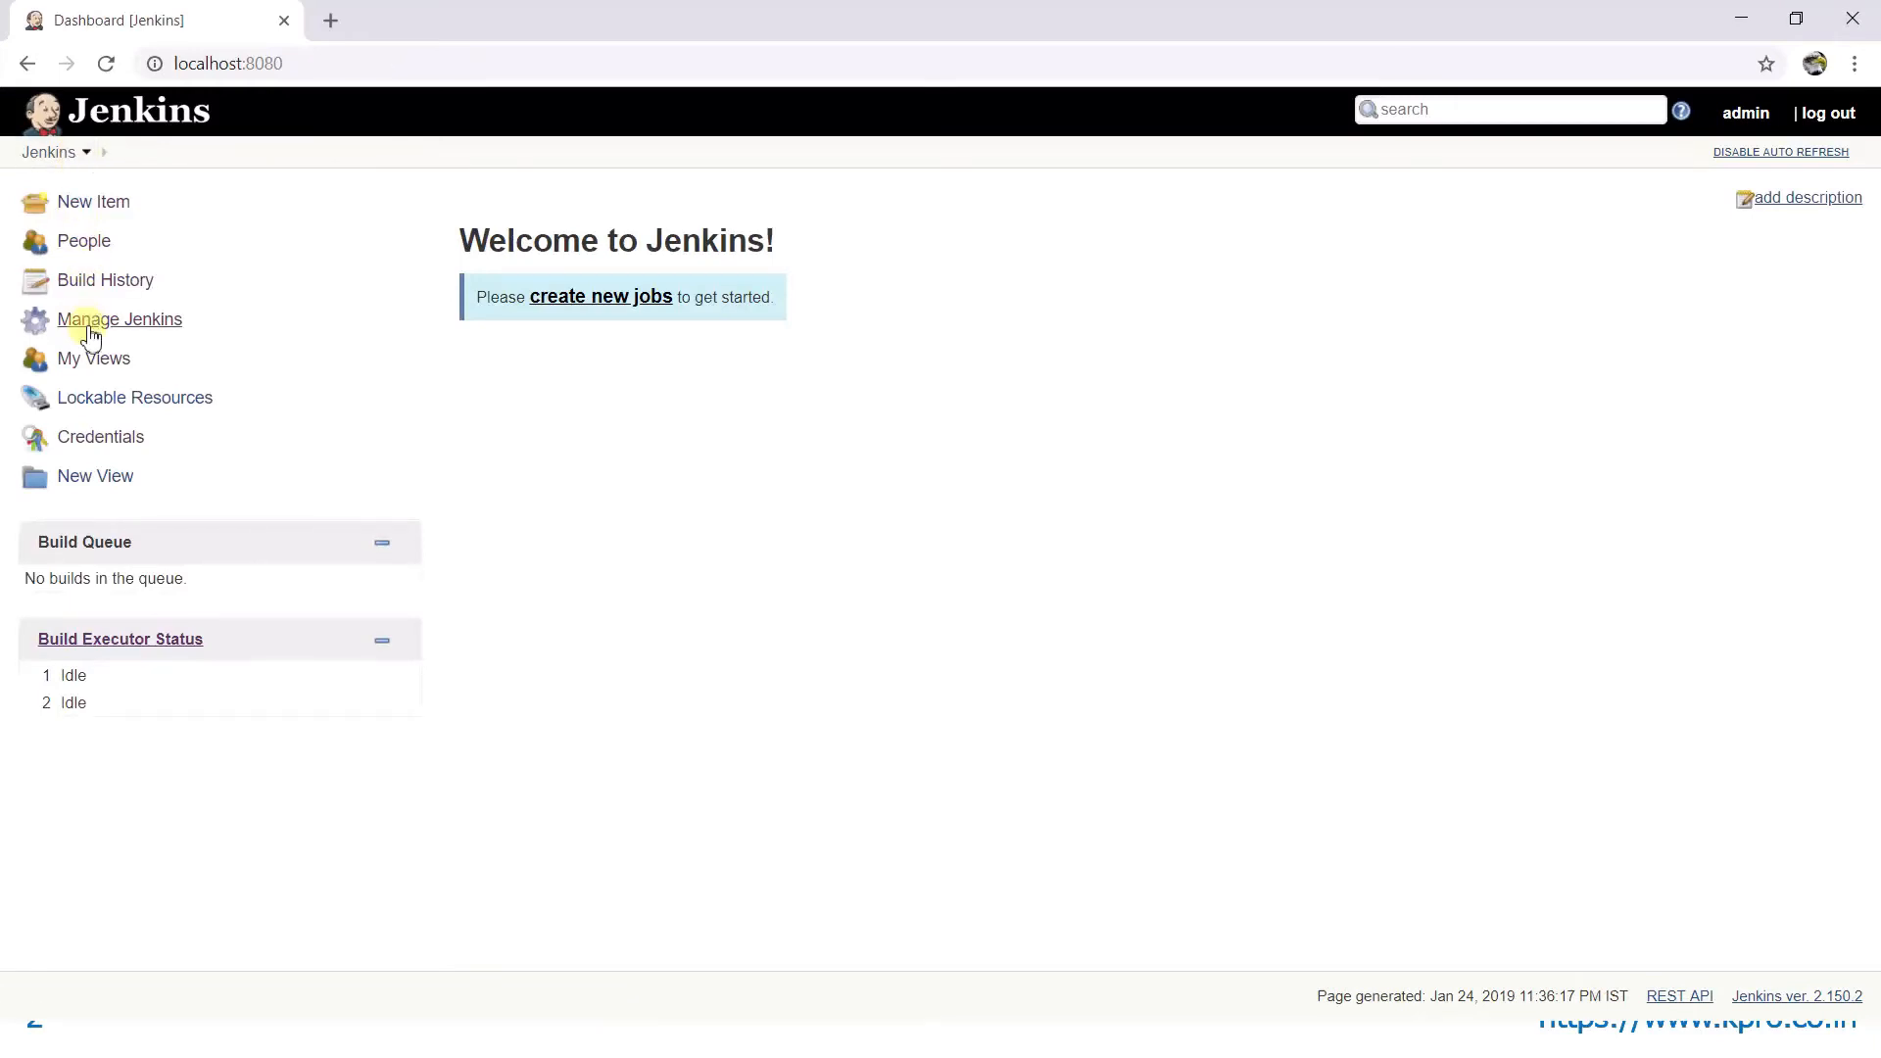
{"action": "left_click", "coordinate": [91, 328]}
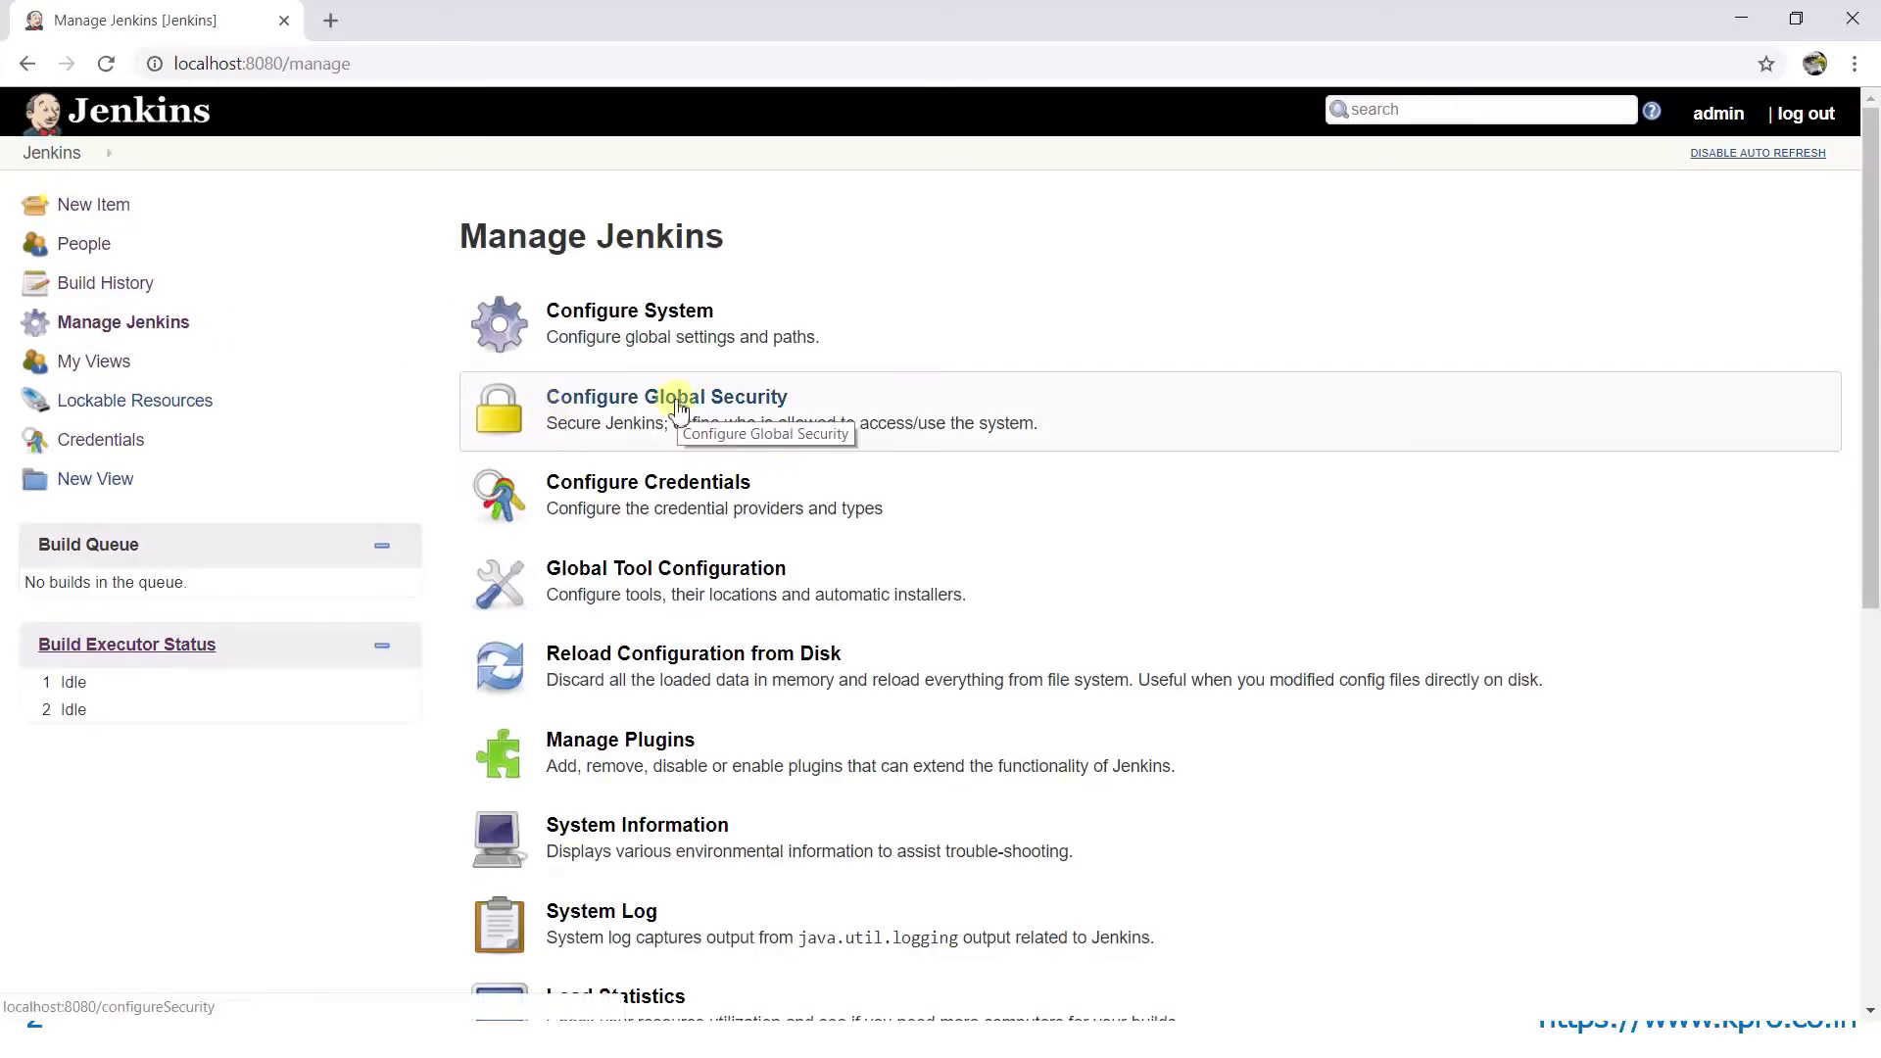
{"action": "left_click", "coordinate": [678, 407]}
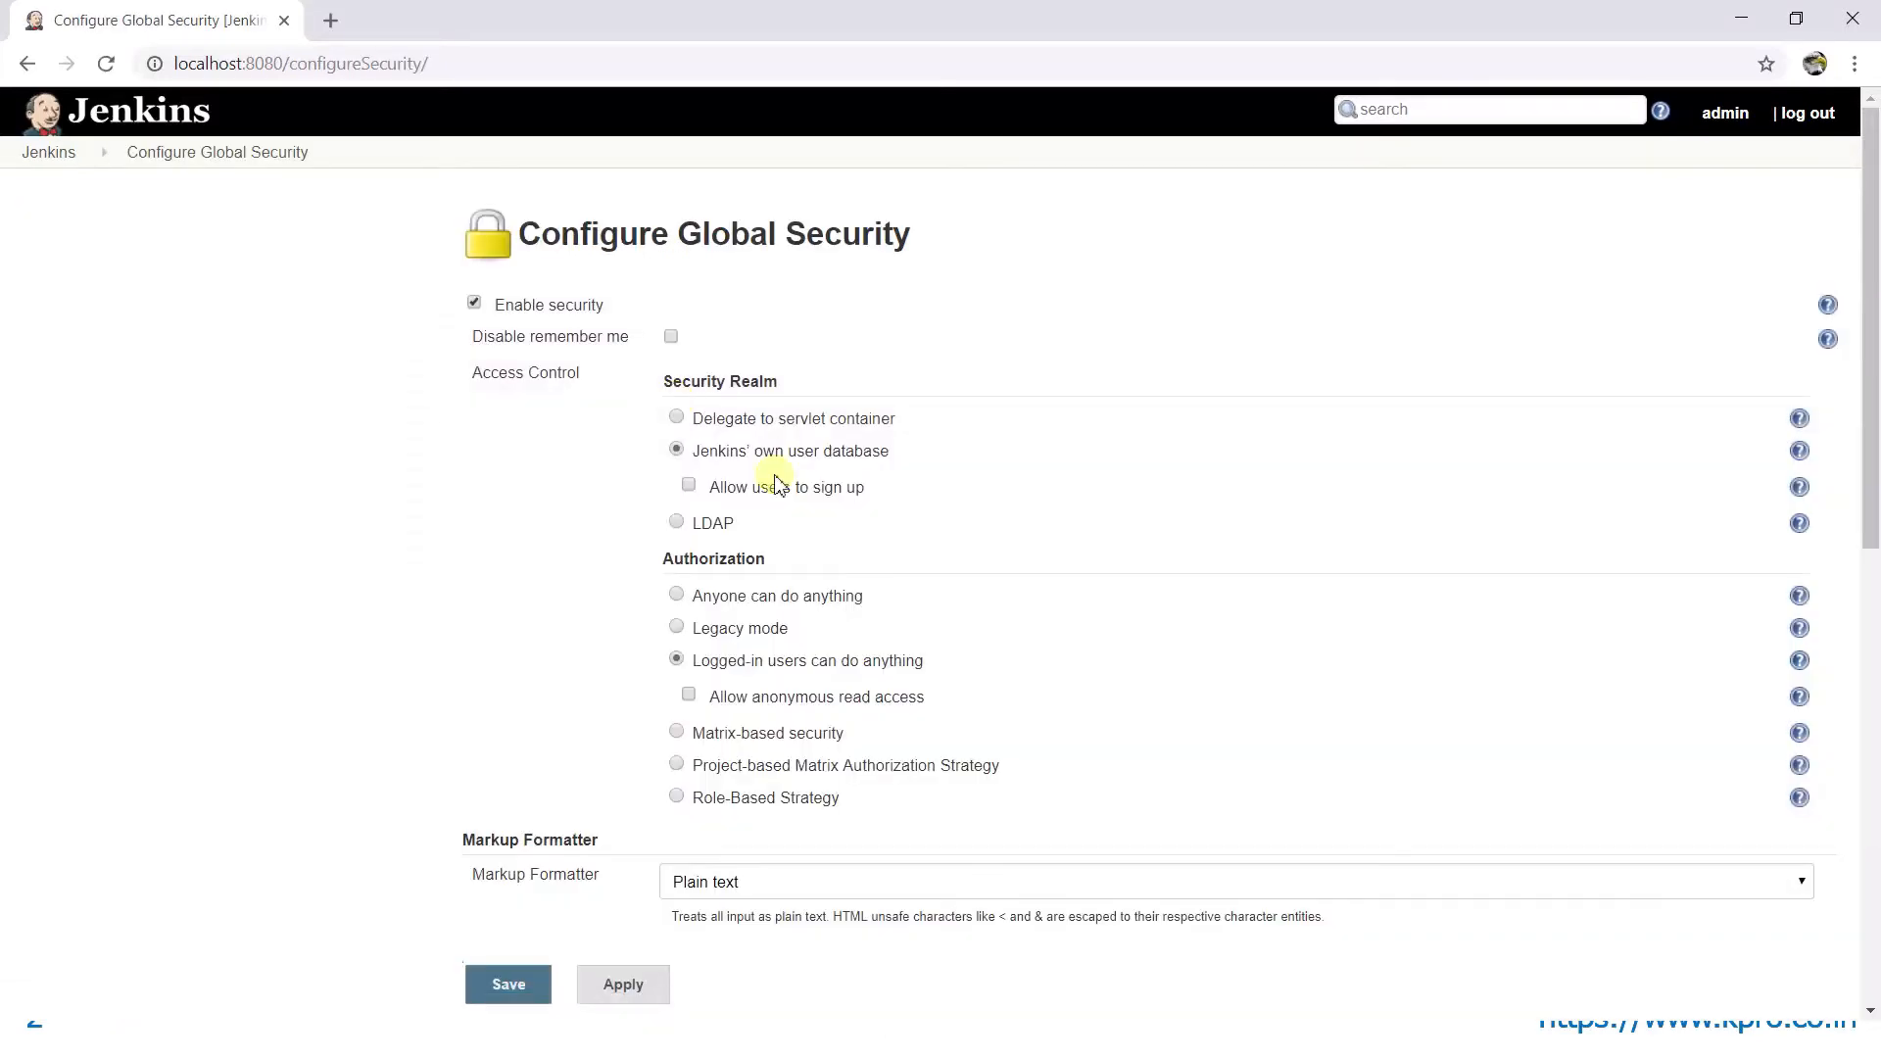
{"action": "left_click", "coordinate": [676, 797]}
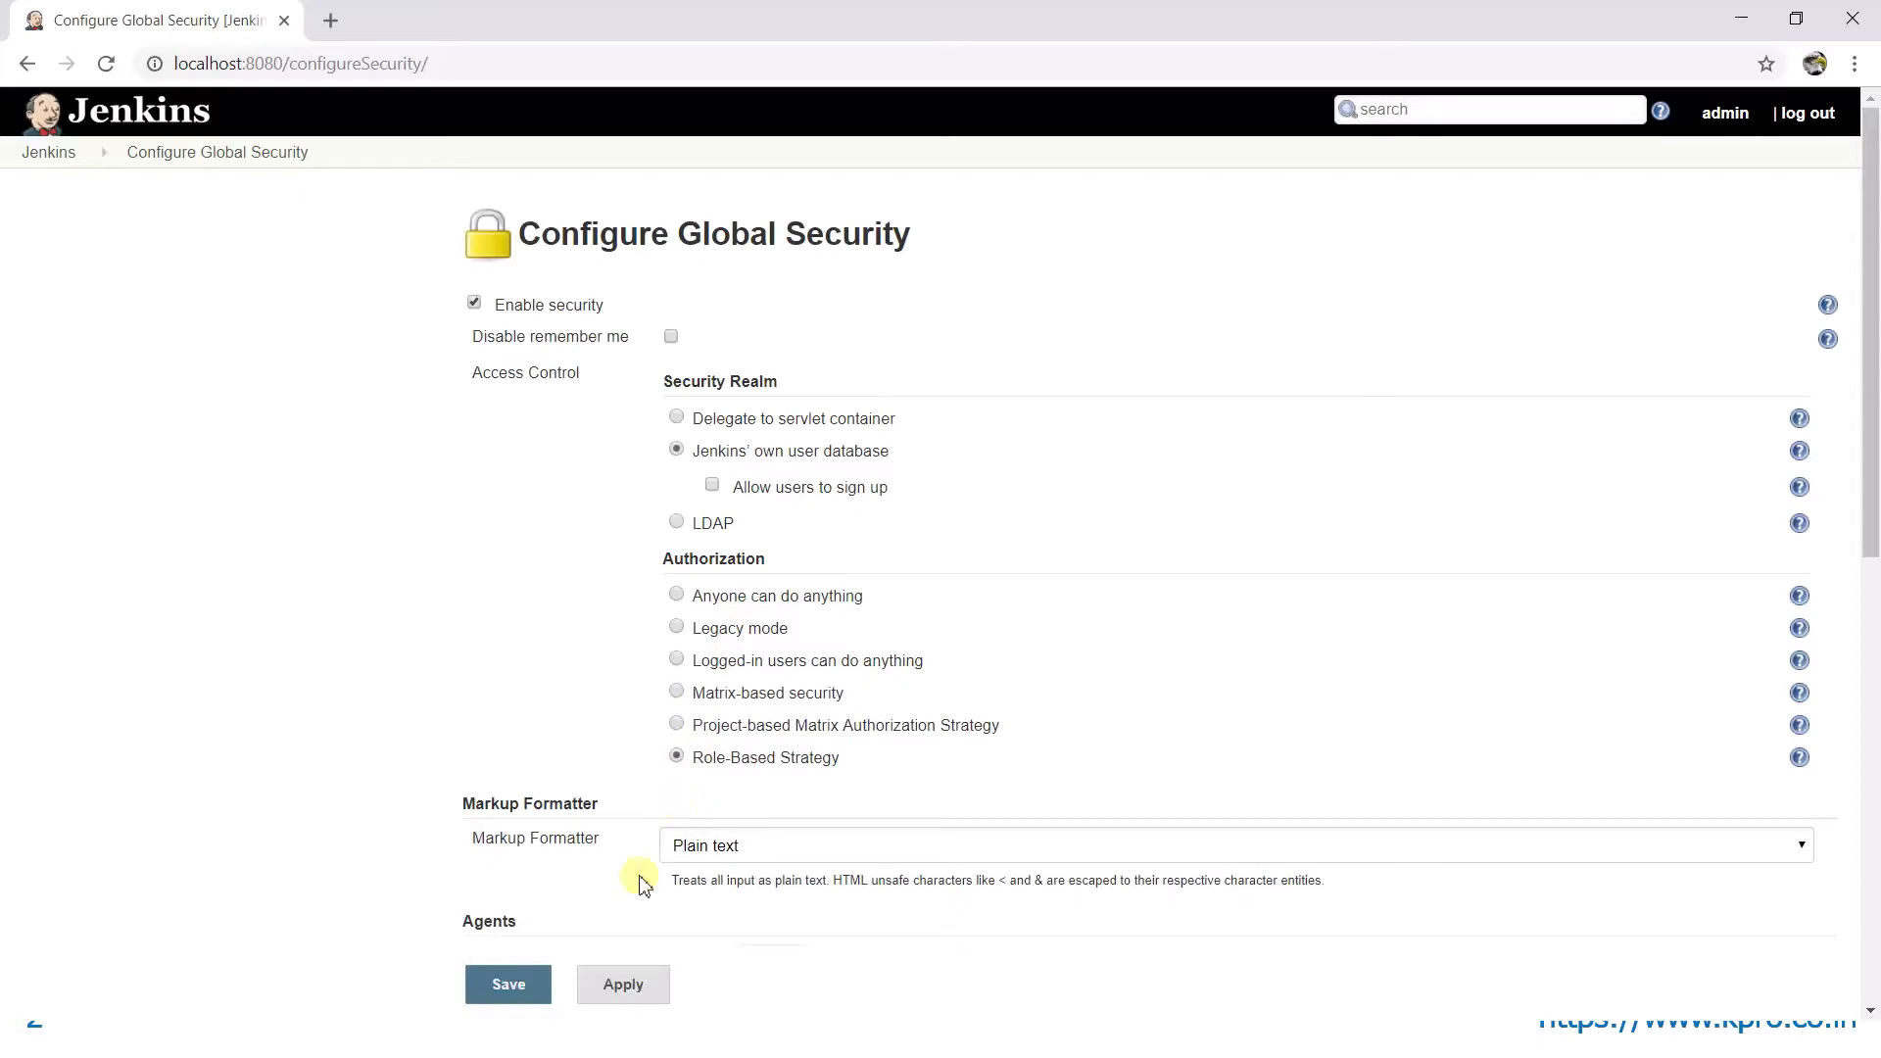
{"action": "left_click", "coordinate": [503, 988]}
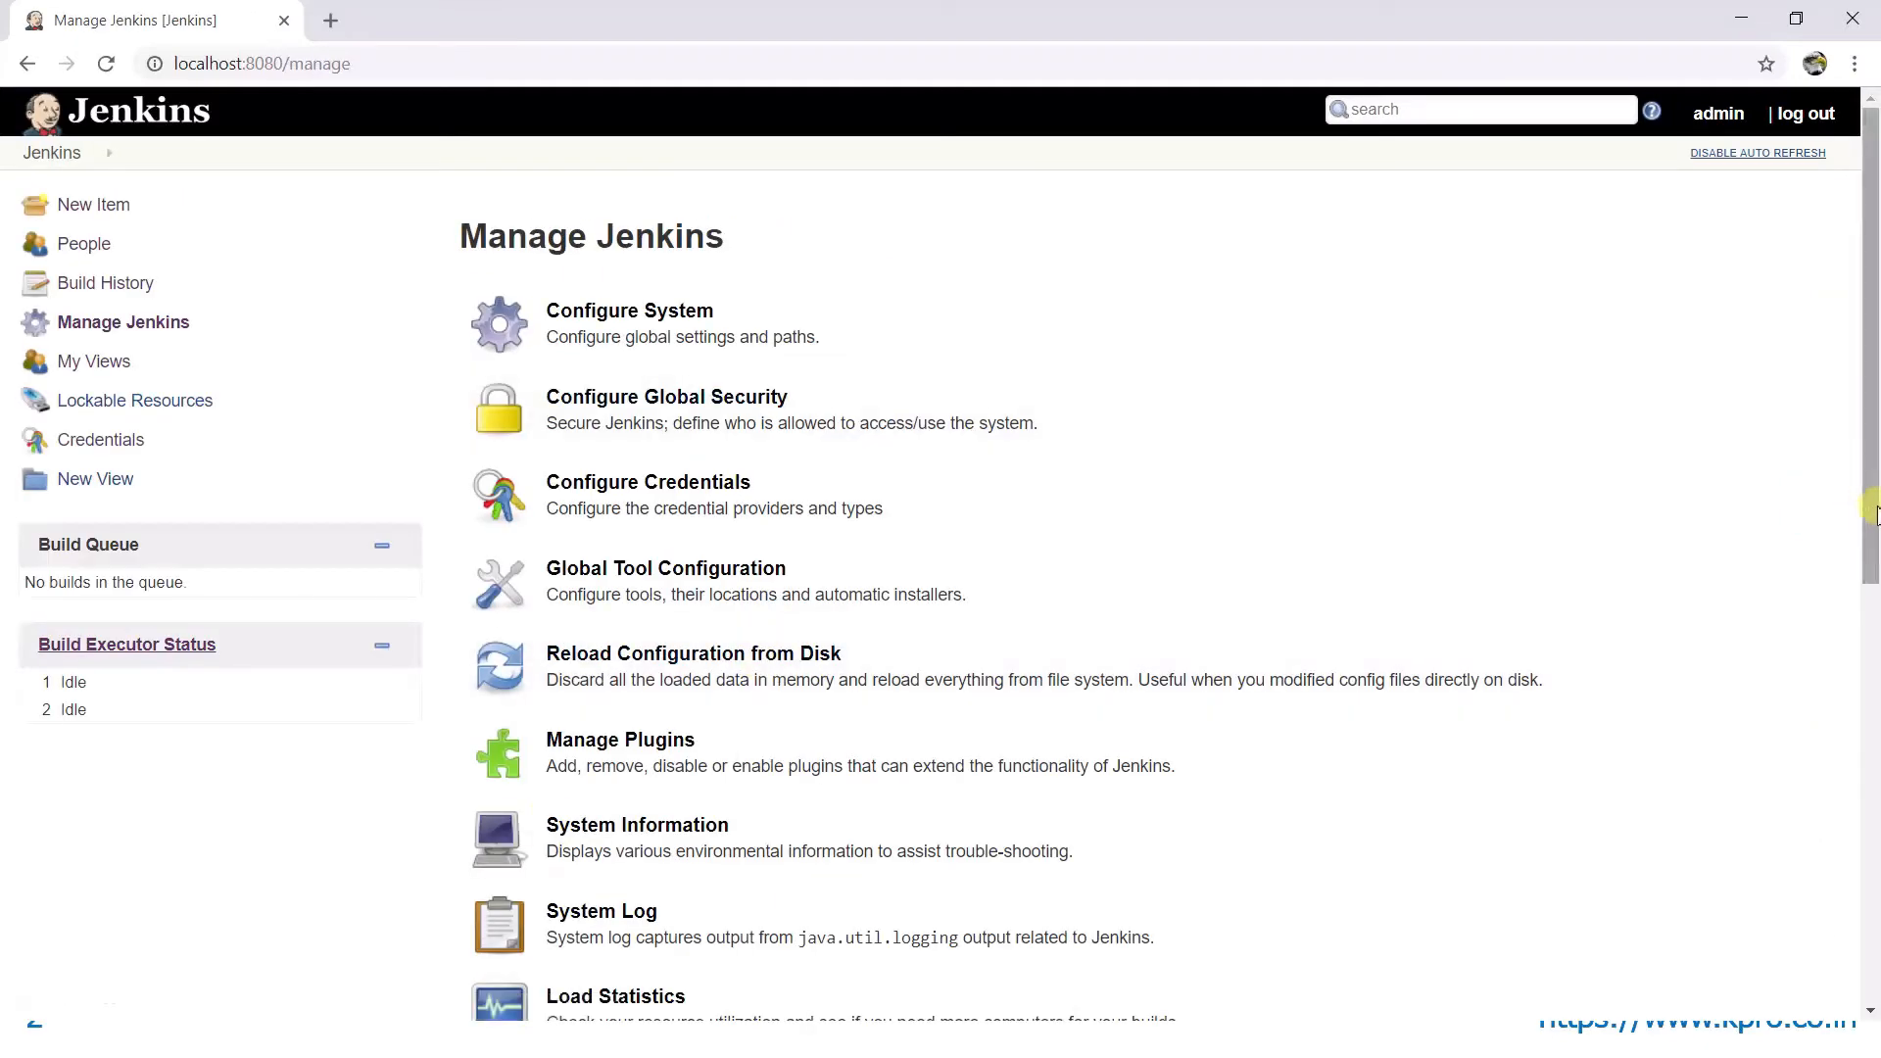
- Open Manage and Assign Roles, examine the global, project and slave roles under Manage Roles, and return to the roles overview
{"action": "left_click_drag", "start_coordinate": [1873, 505], "coordinate": [1874, 914]}
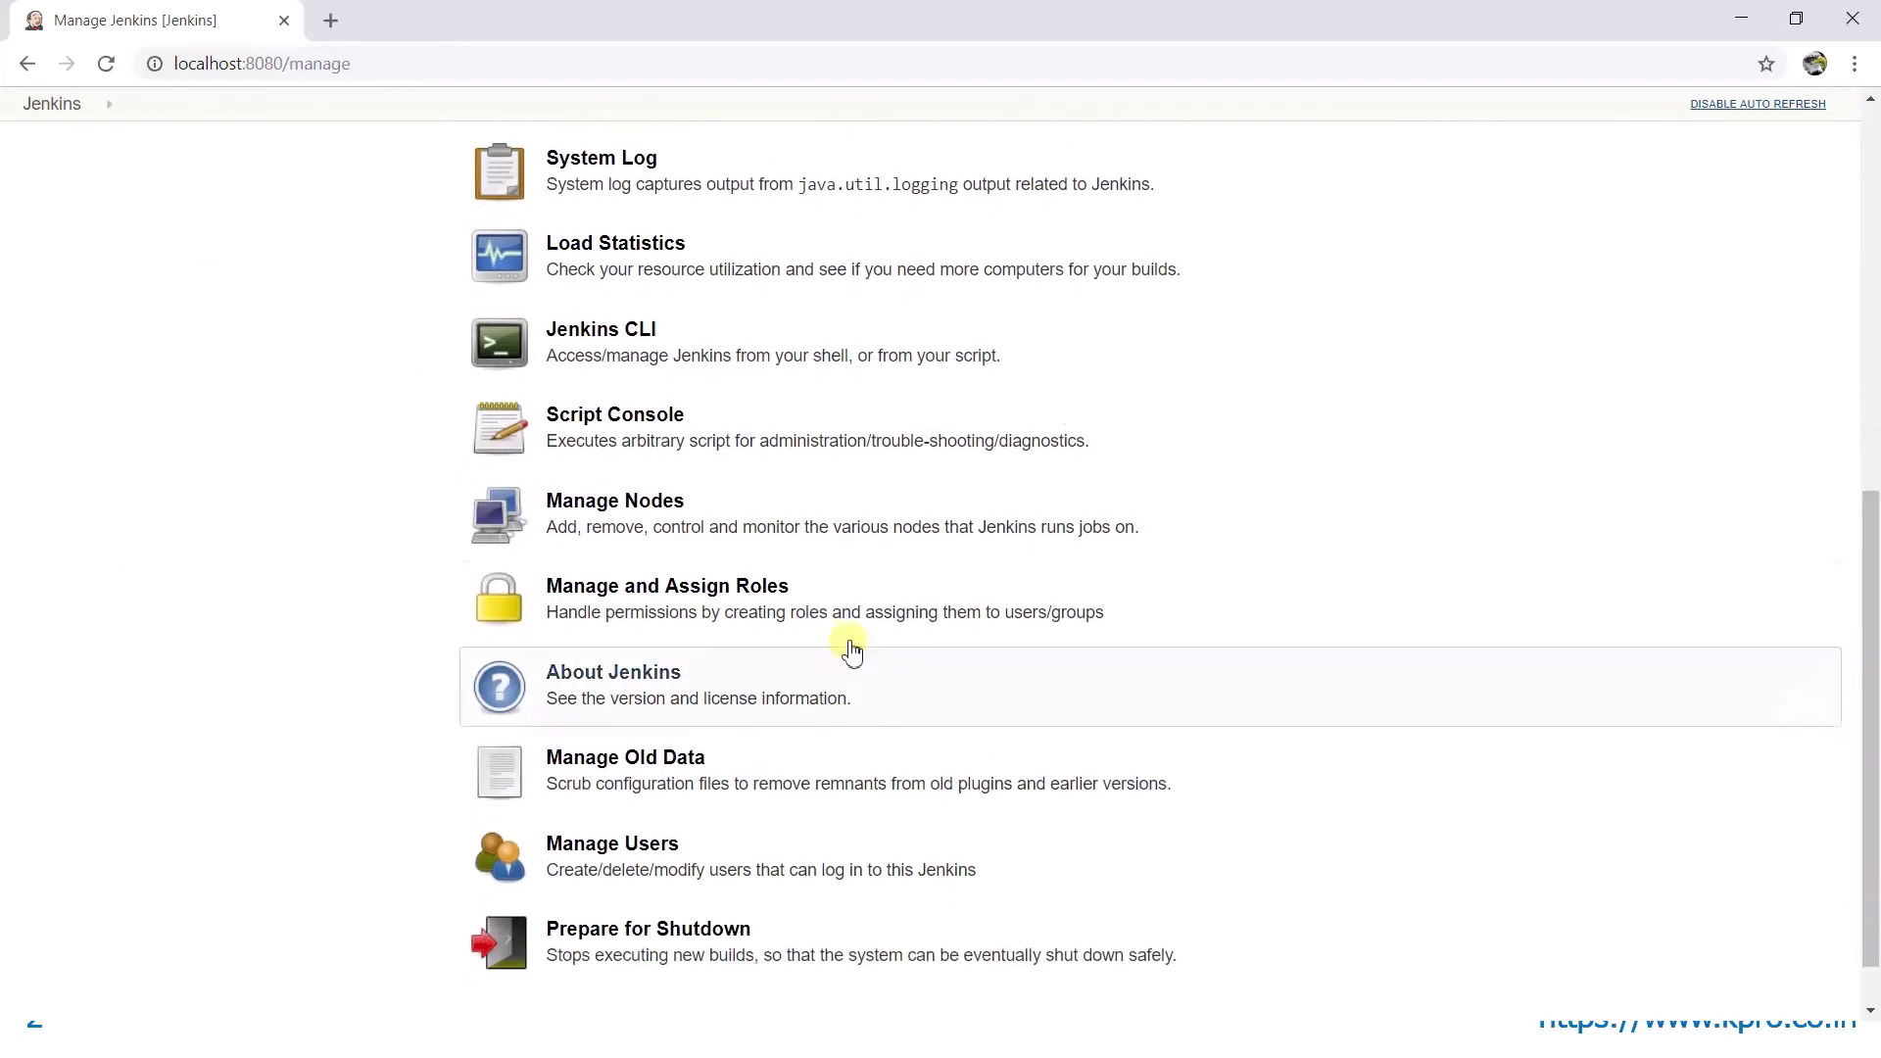
{"action": "left_click", "coordinate": [627, 615]}
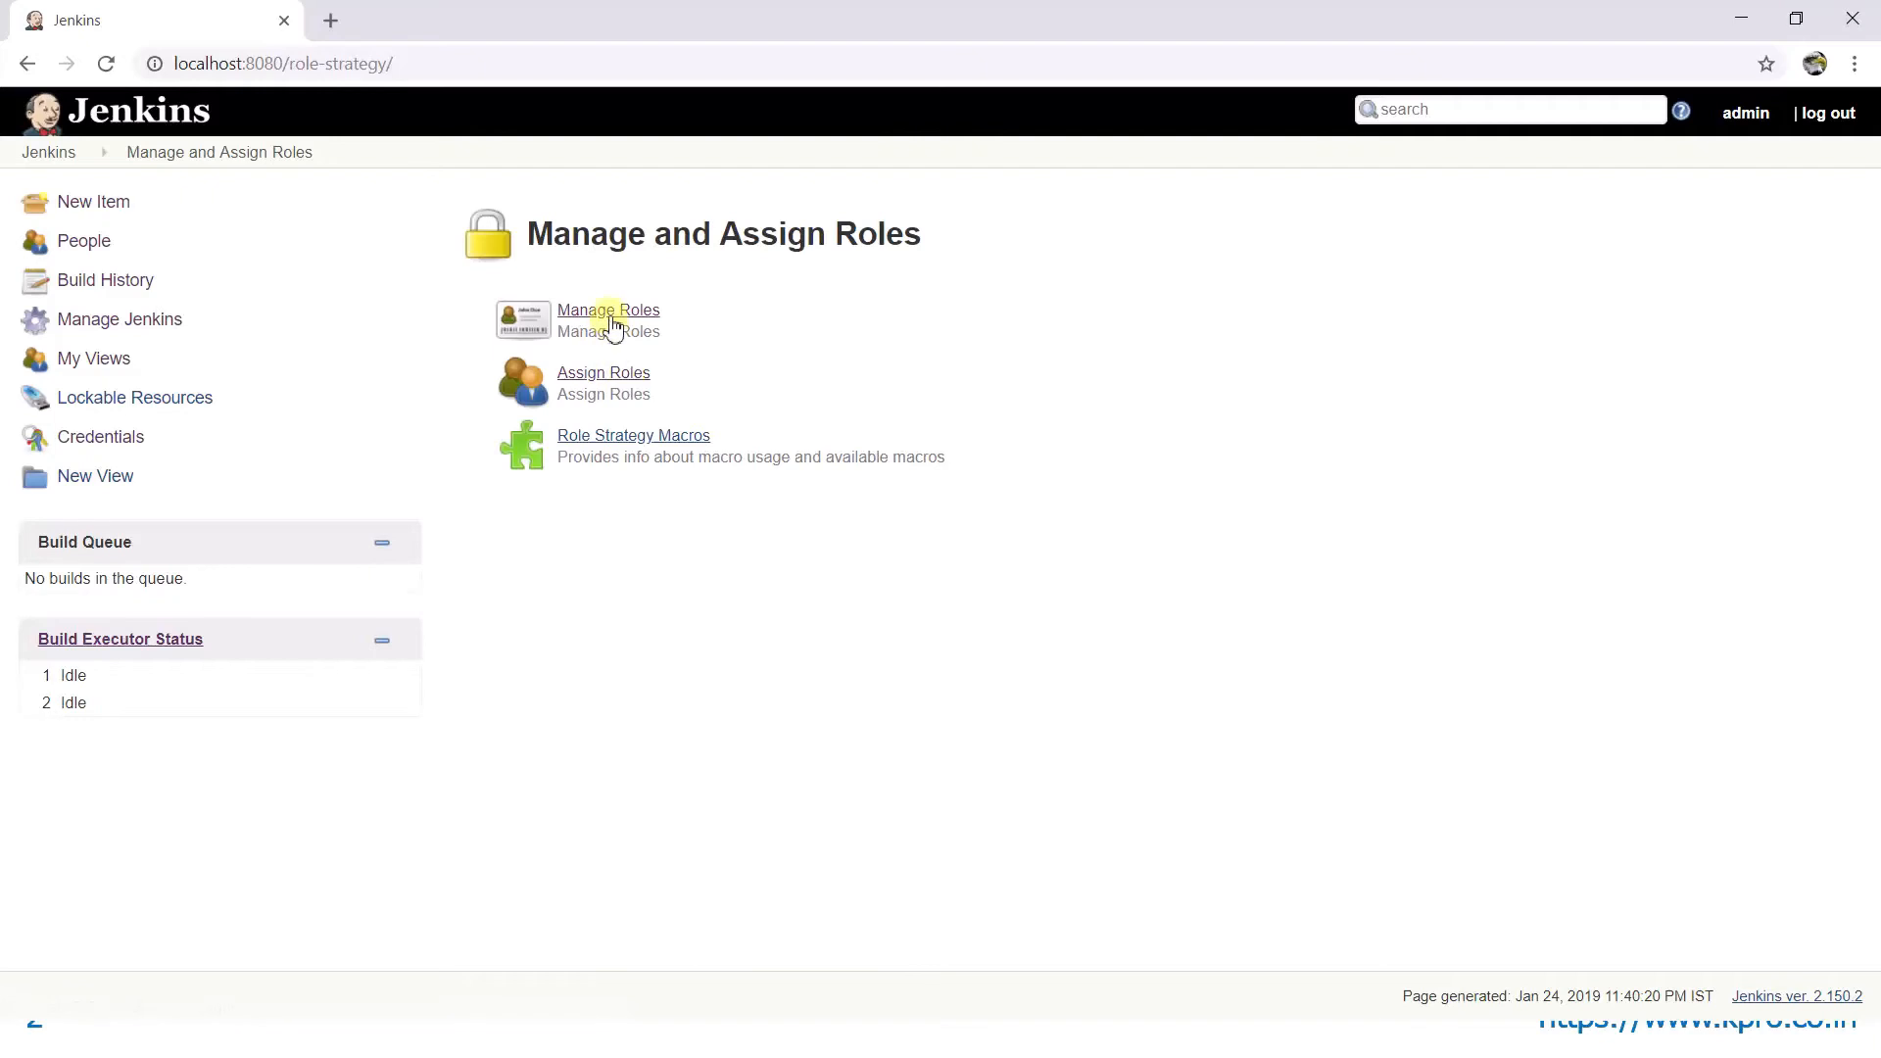
{"action": "left_click", "coordinate": [609, 313]}
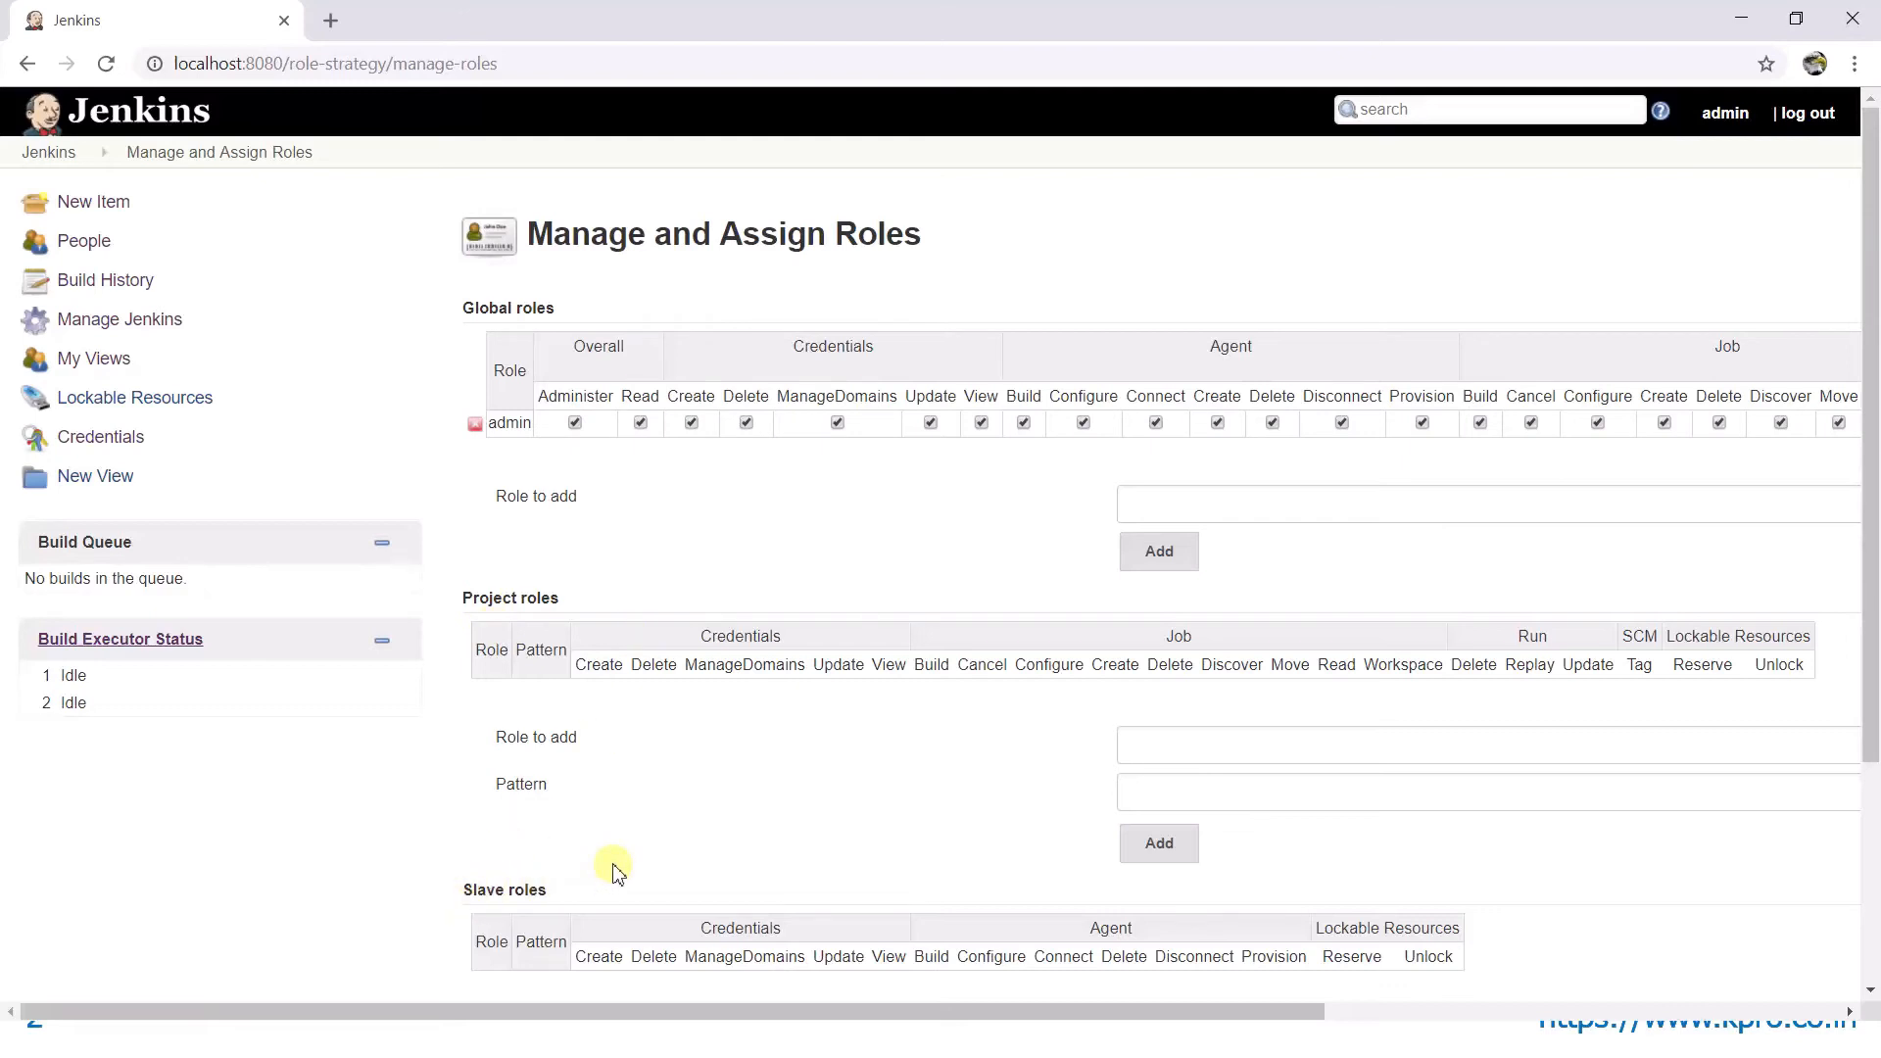
{"action": "key", "text": "alt+Left"}
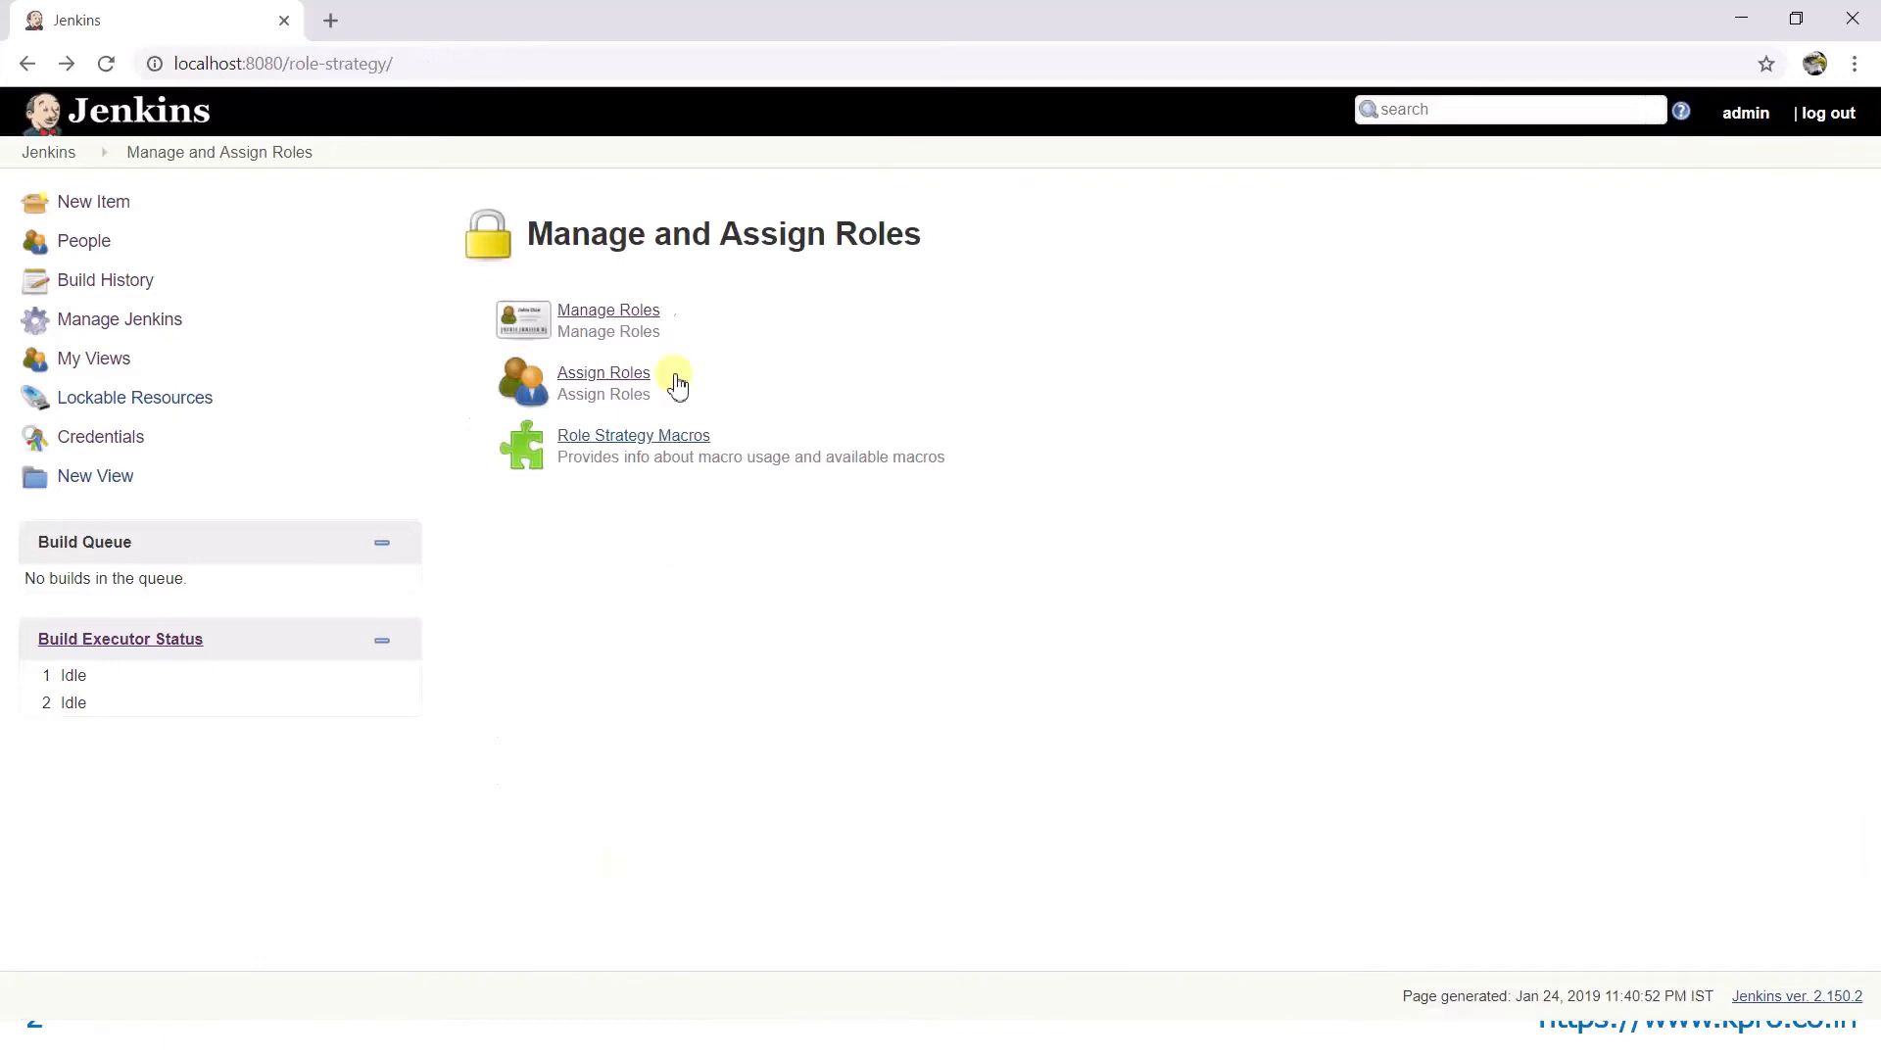
- In Assign Roles, add test_user to the global roles and grant it the admin role
{"action": "left_click", "coordinate": [615, 378]}
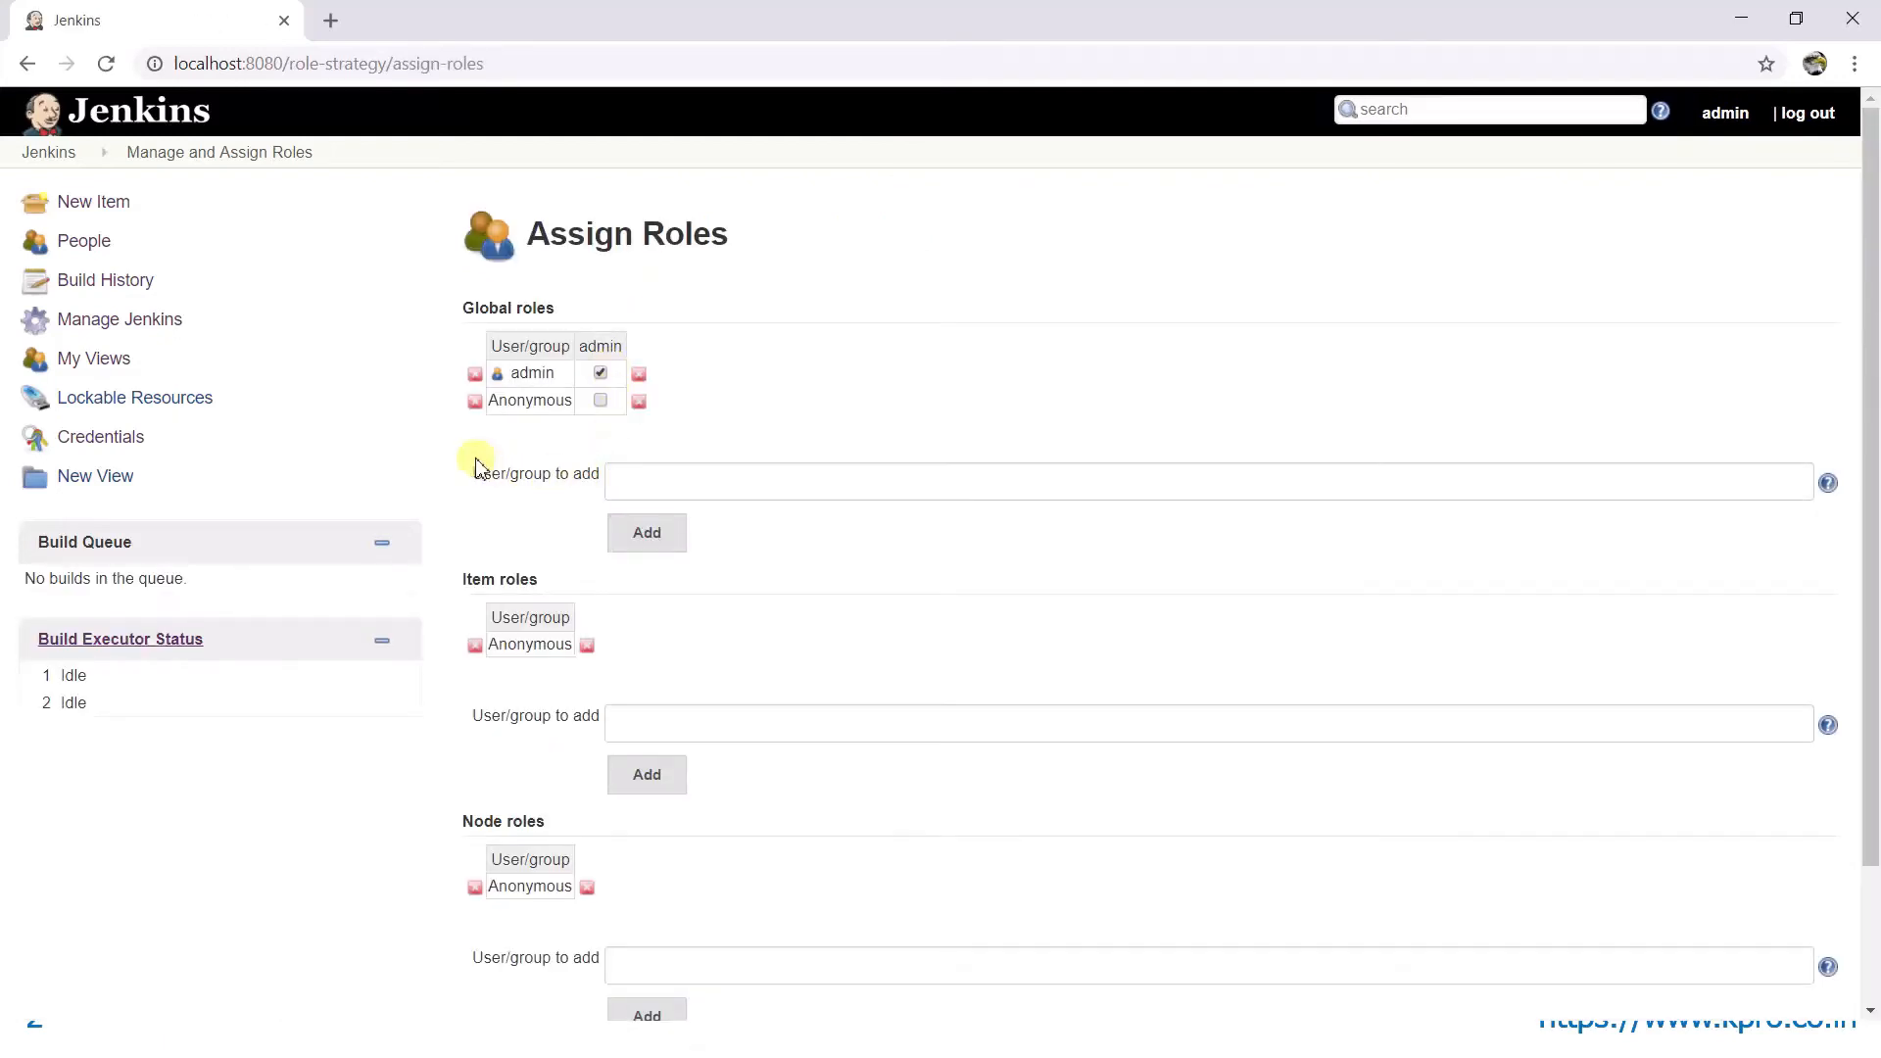
{"action": "left_click", "coordinate": [723, 477]}
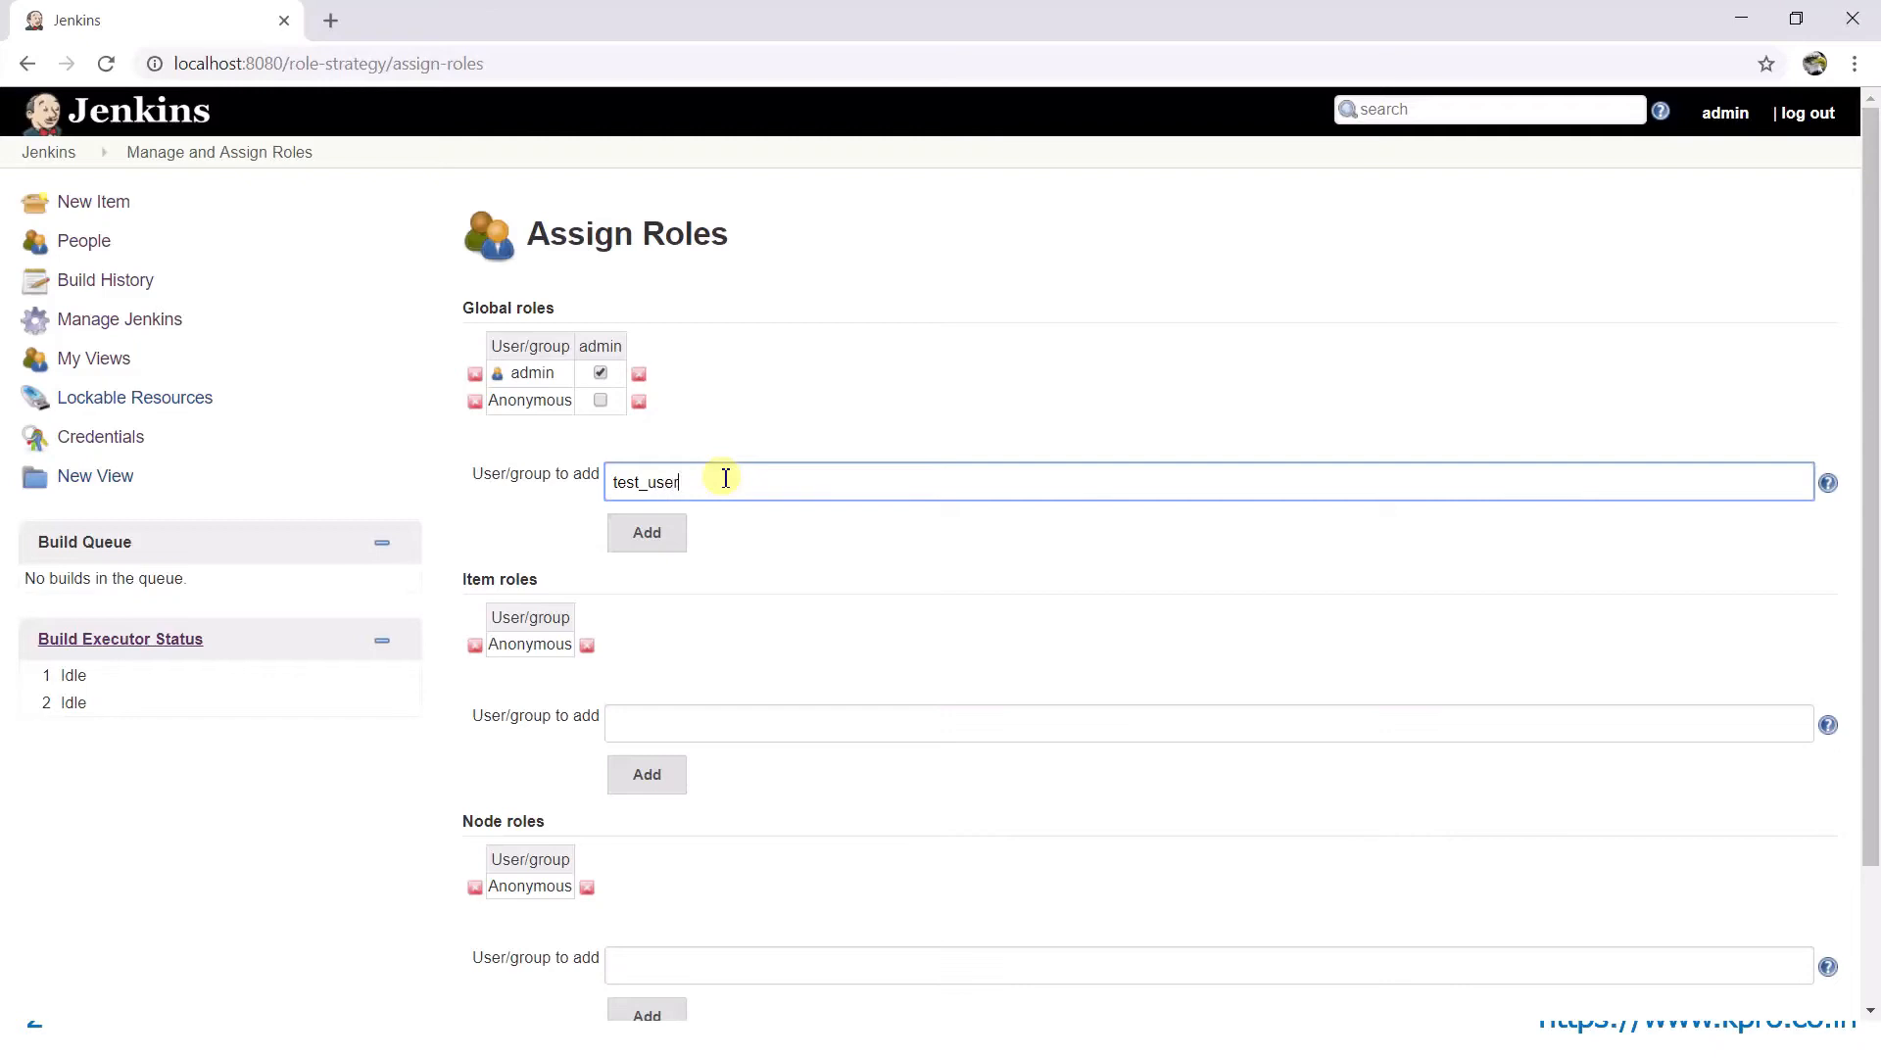
{"action": "left_click", "coordinate": [683, 537]}
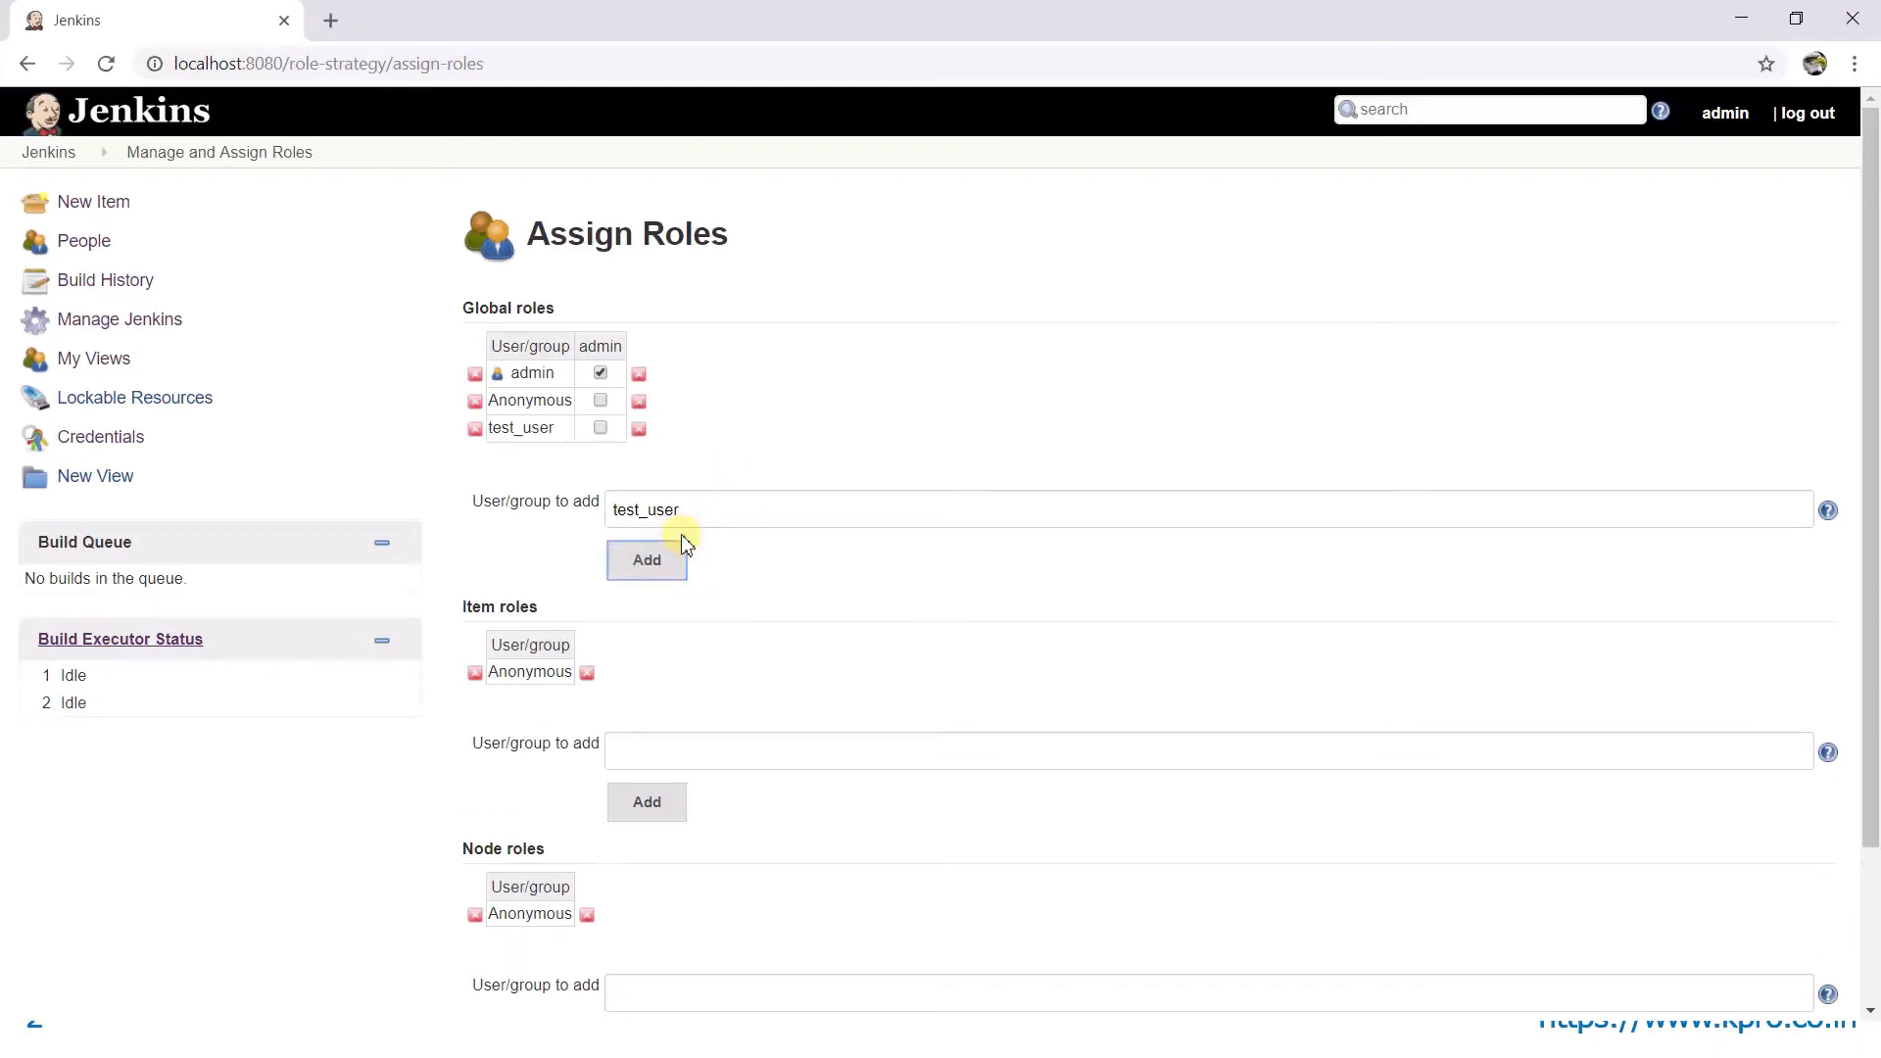
{"action": "left_click", "coordinate": [601, 428]}
- Add test_user to both the item roles and the node roles, and save the role assignments
{"action": "left_click", "coordinate": [642, 764]}
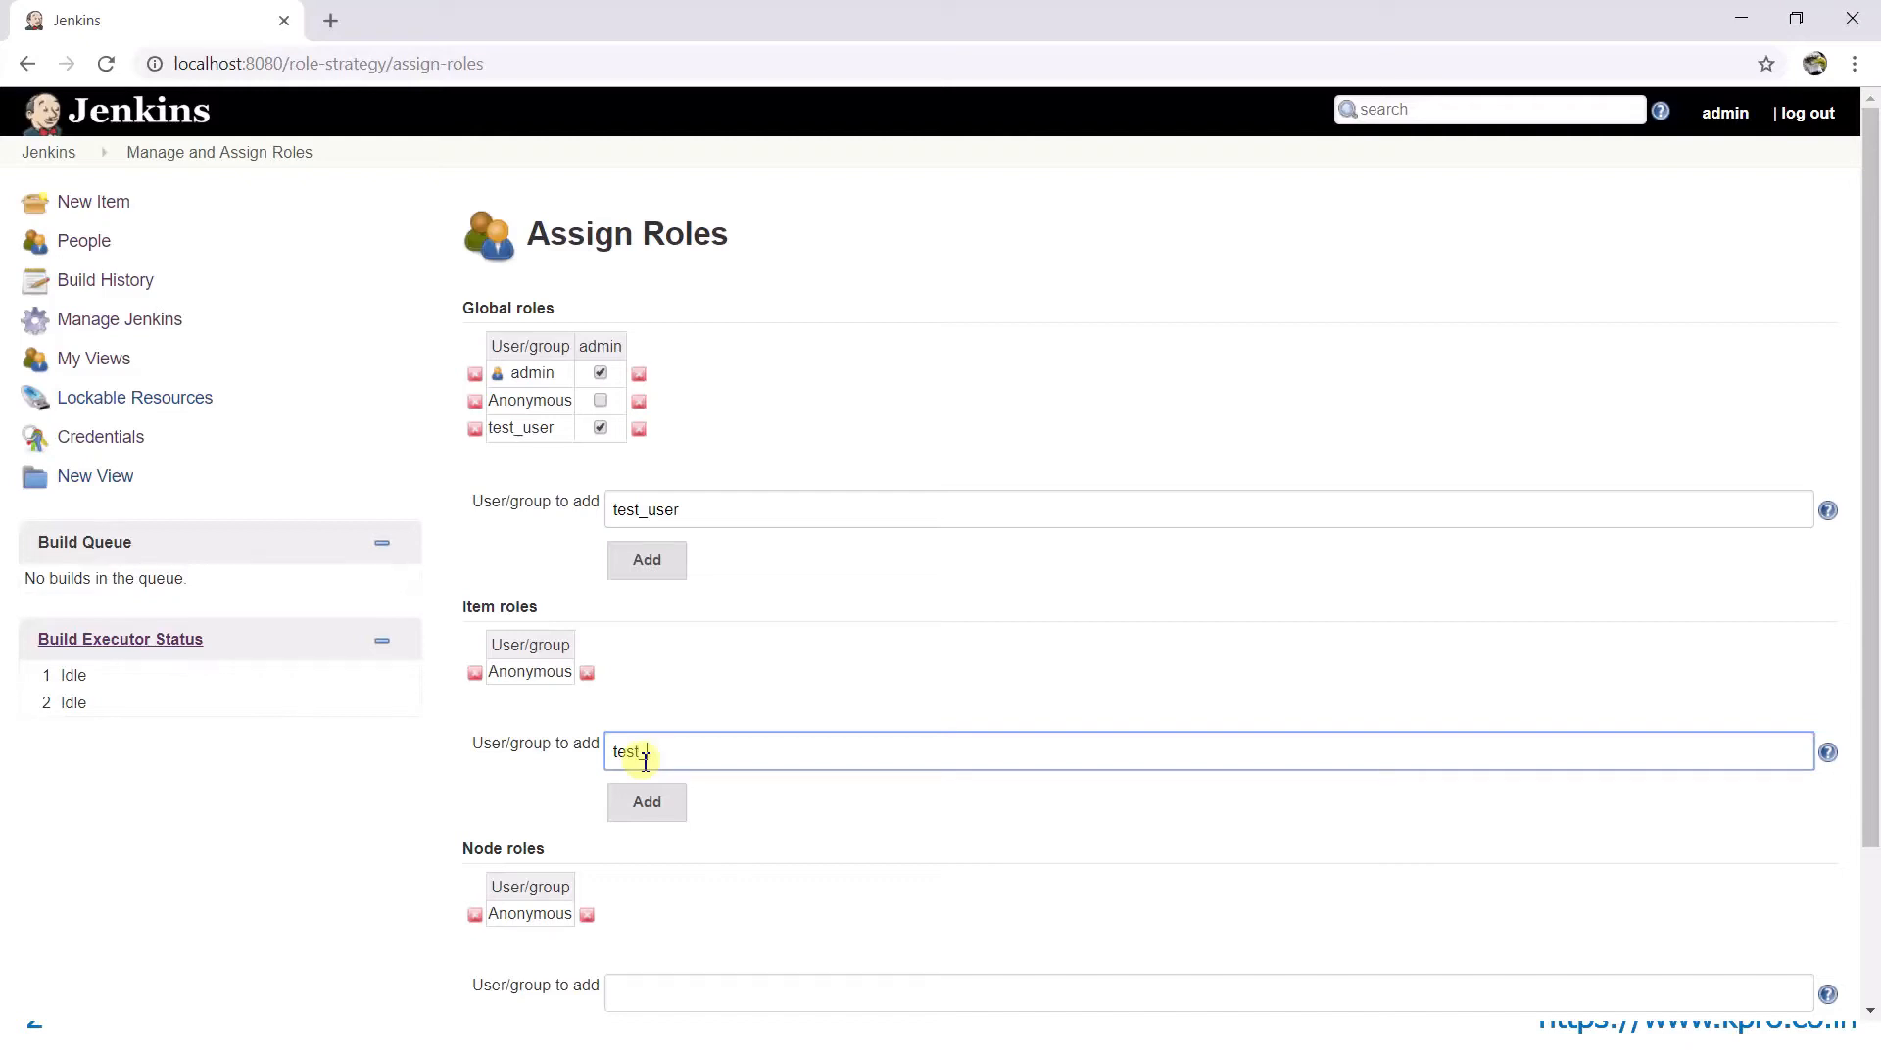
{"action": "left_click", "coordinate": [646, 801]}
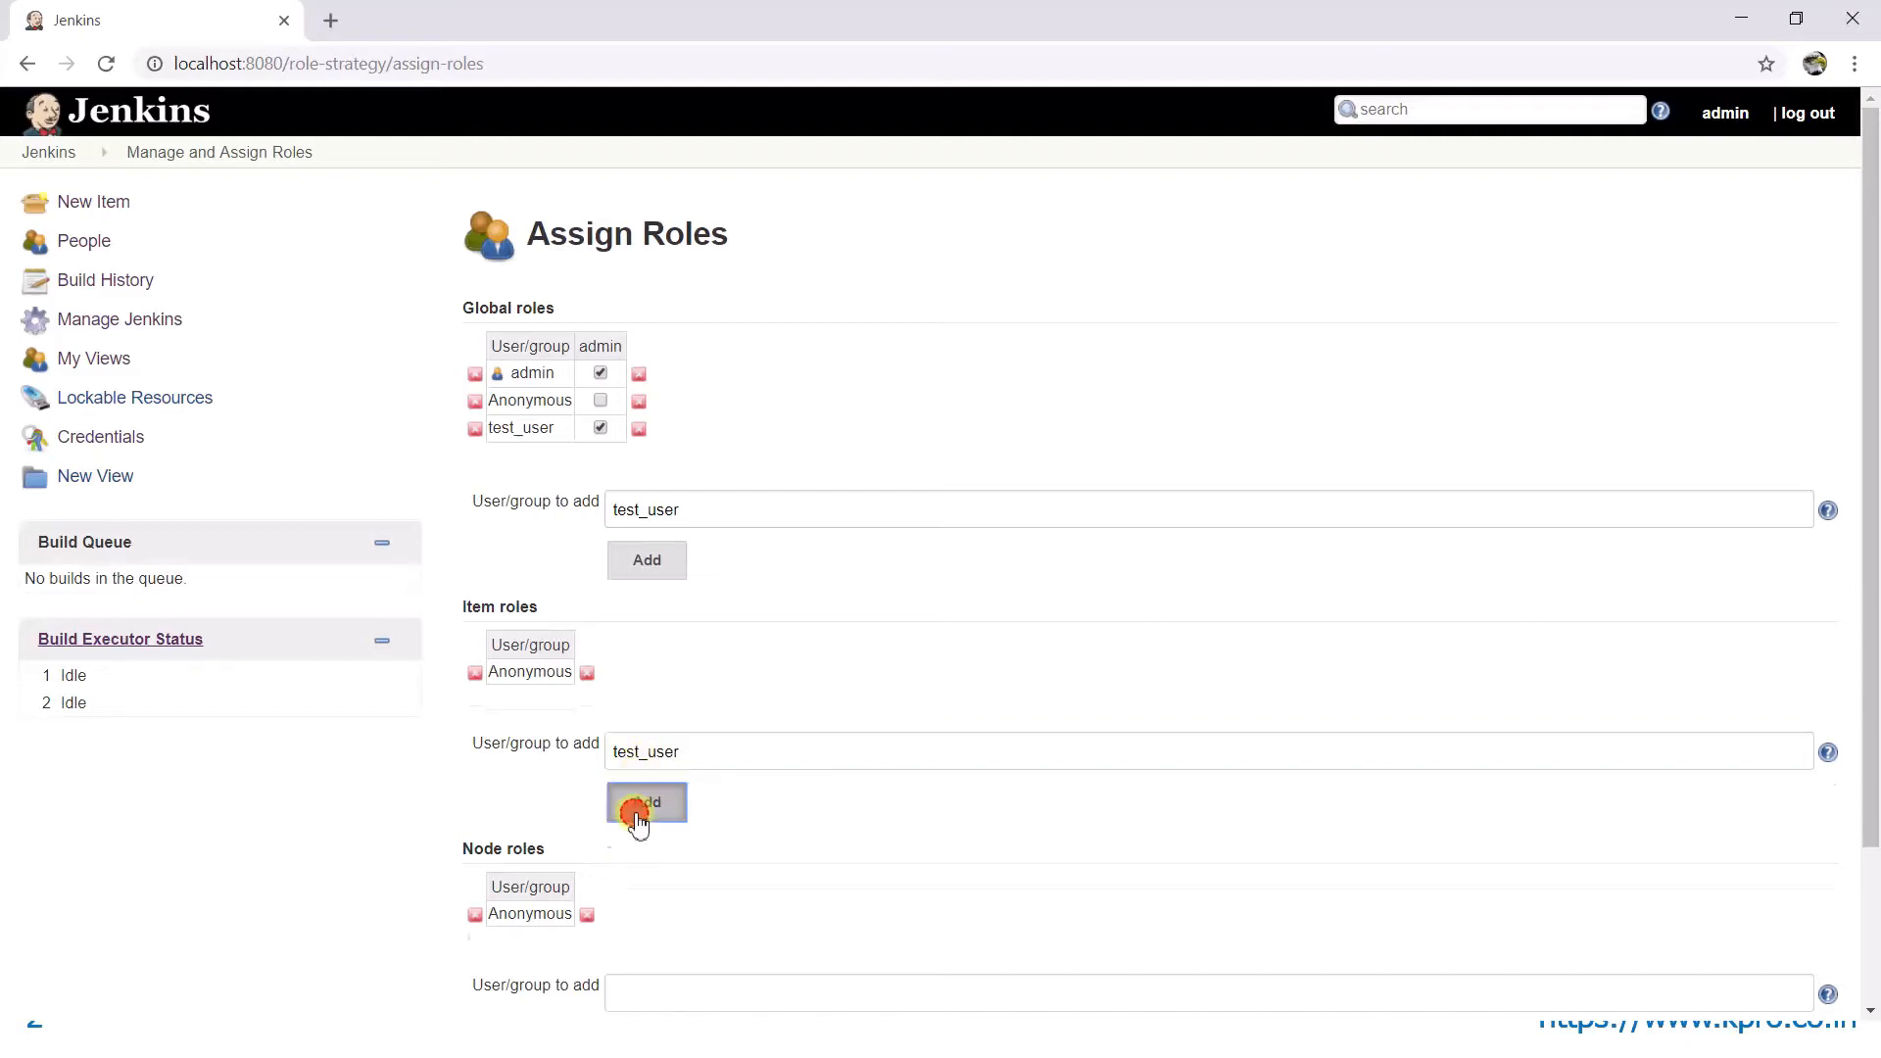
{"action": "scroll", "coordinate": [449, 852], "scroll_direction": "down", "scroll_amount": 2}
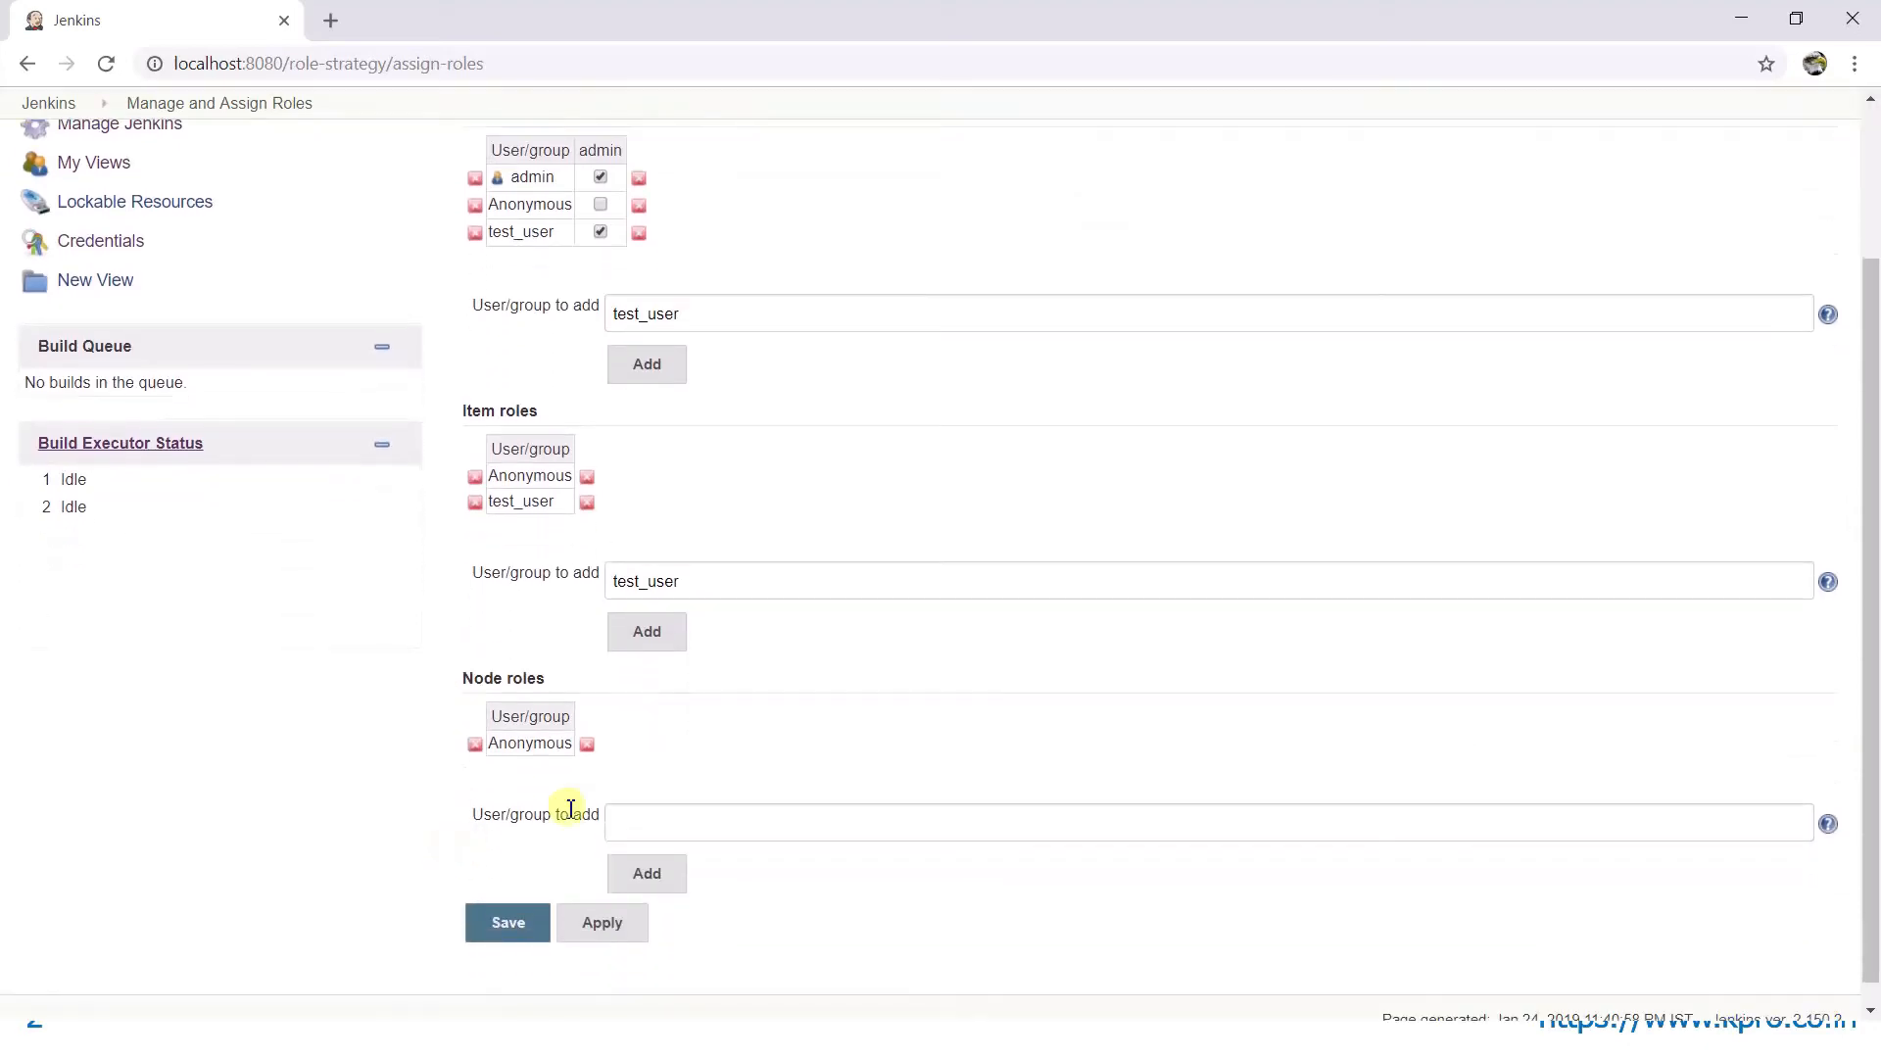
{"action": "left_click", "coordinate": [692, 824]}
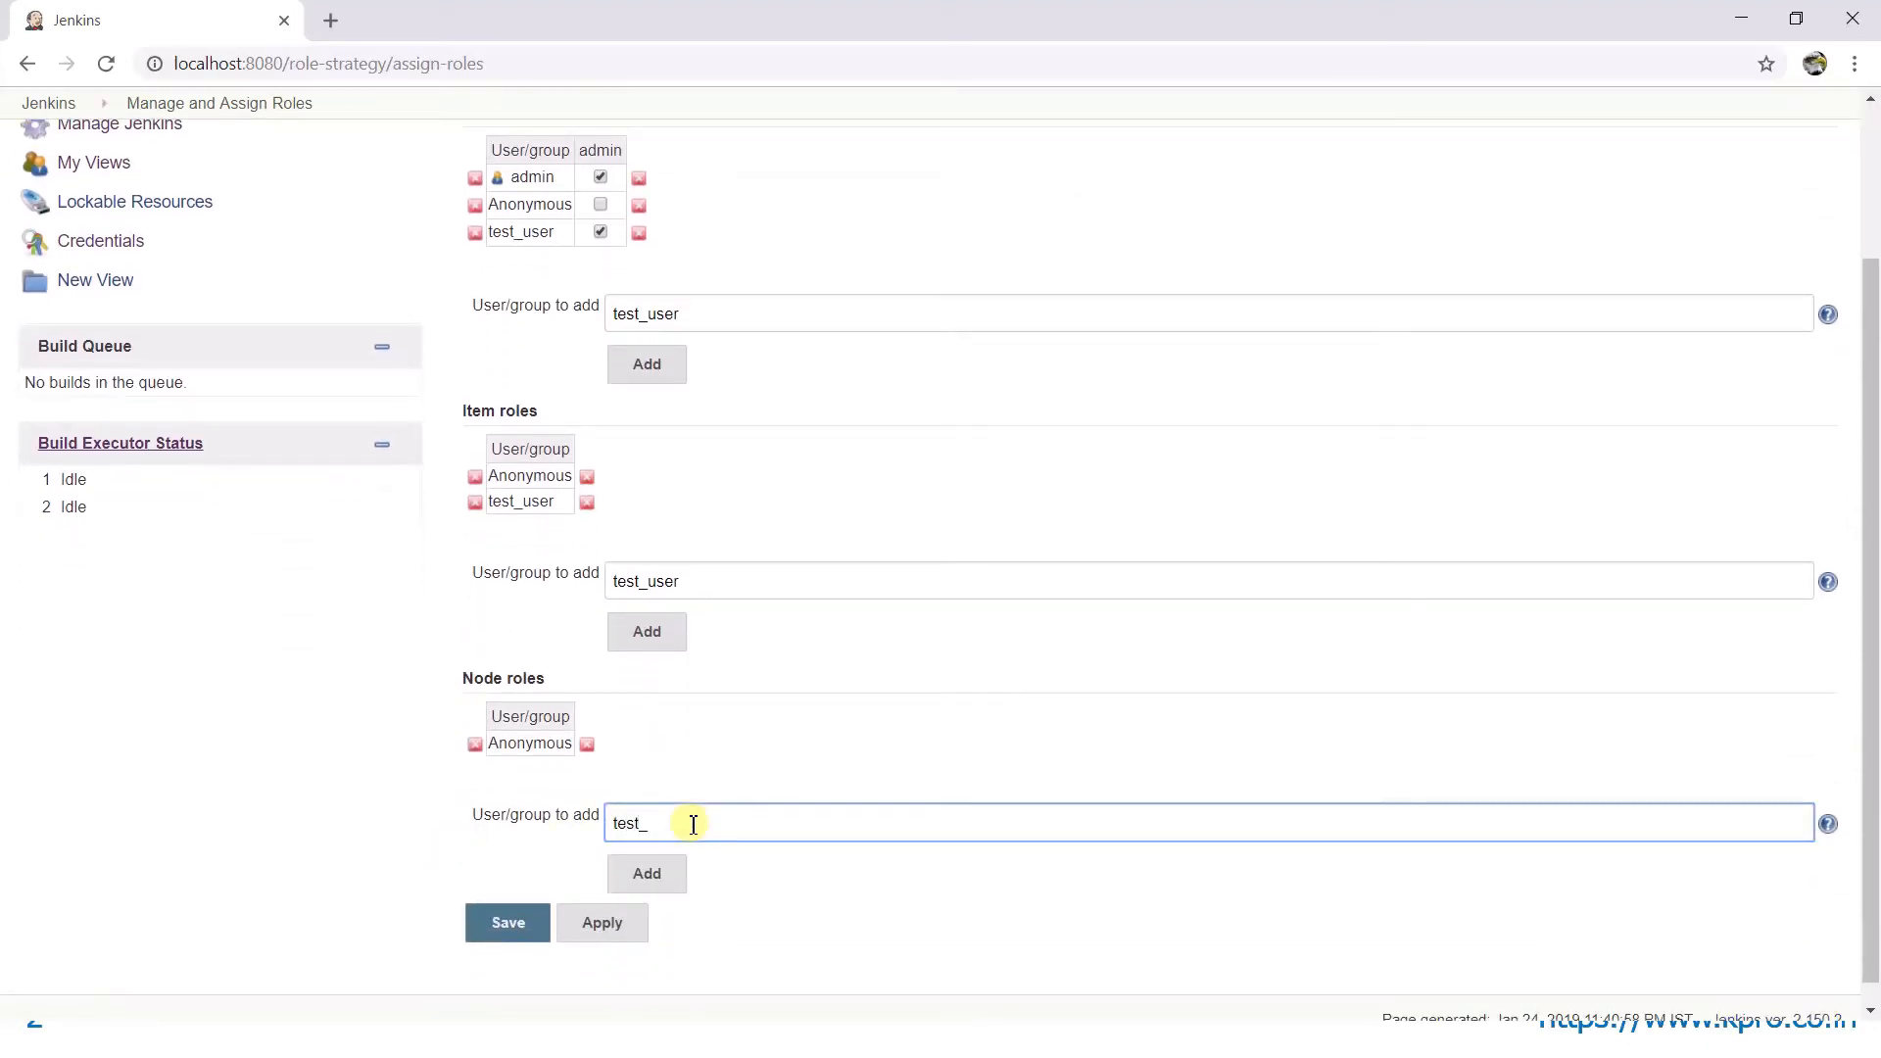
{"action": "left_click", "coordinate": [644, 877]}
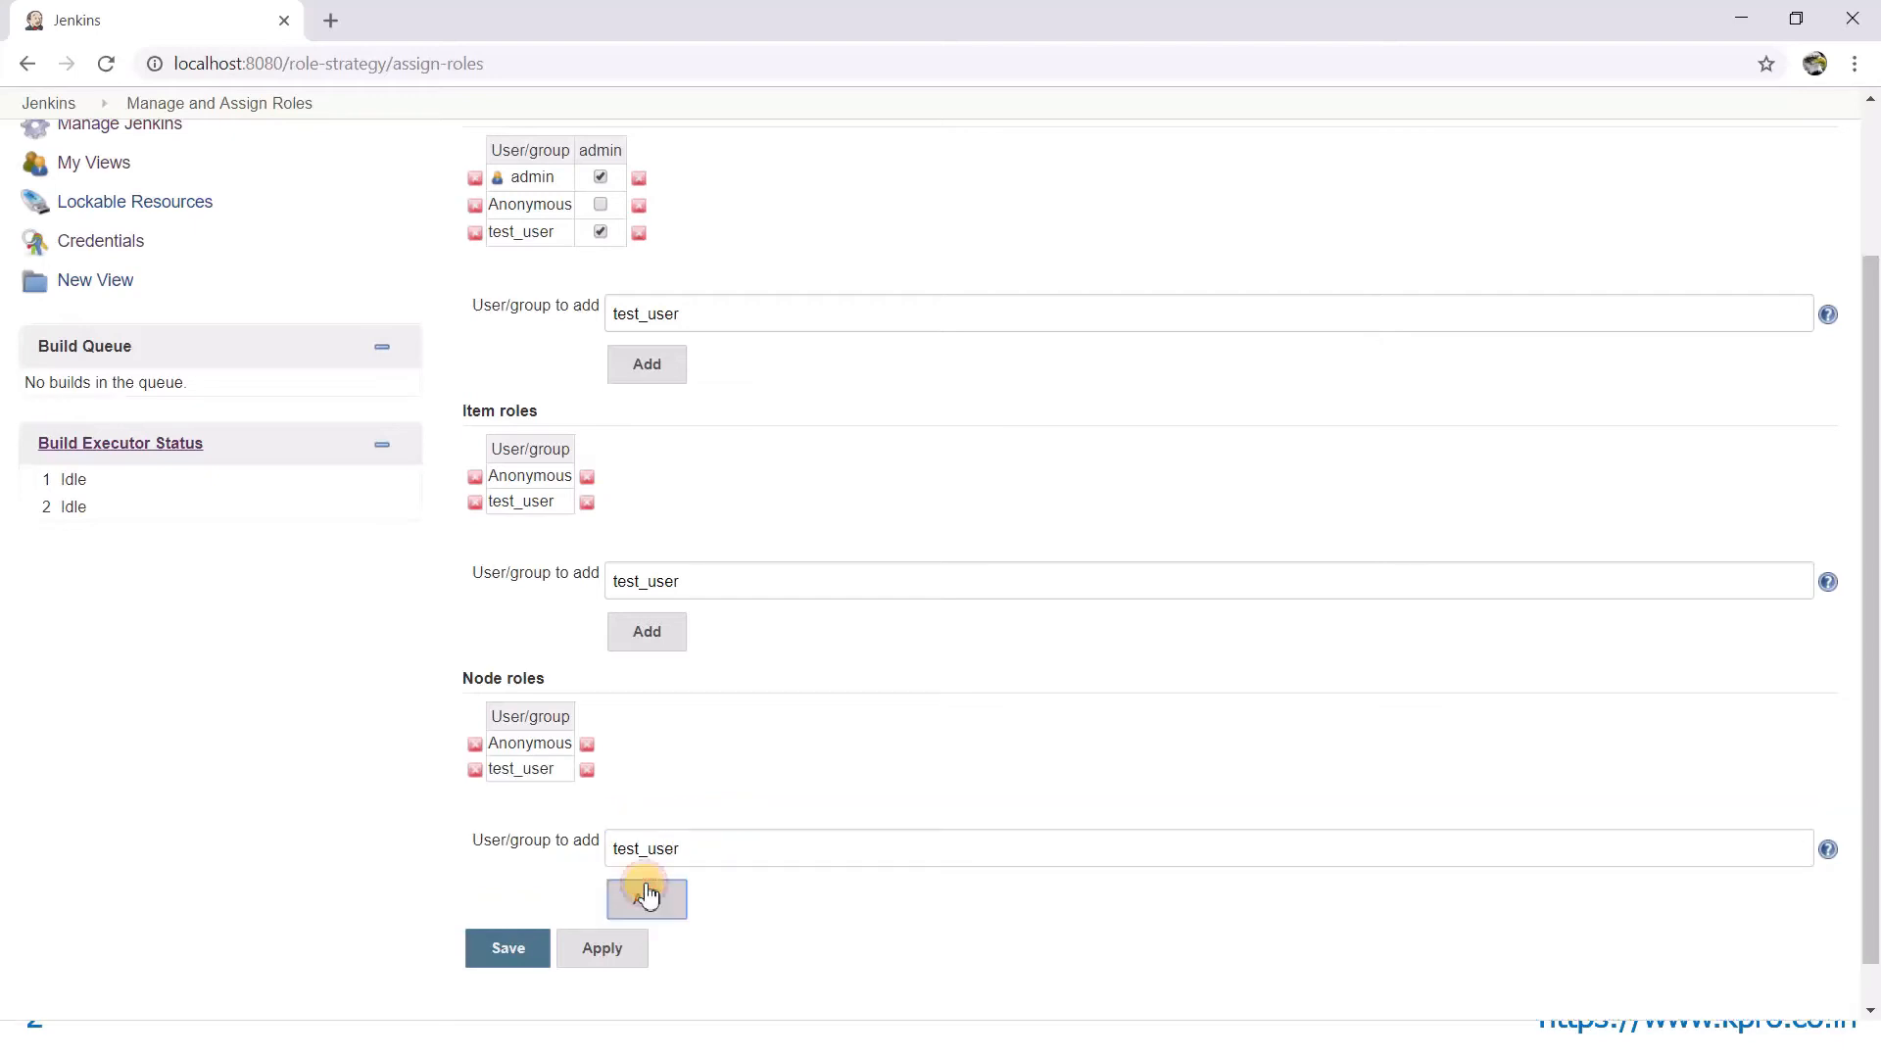
{"action": "left_click", "coordinate": [527, 970]}
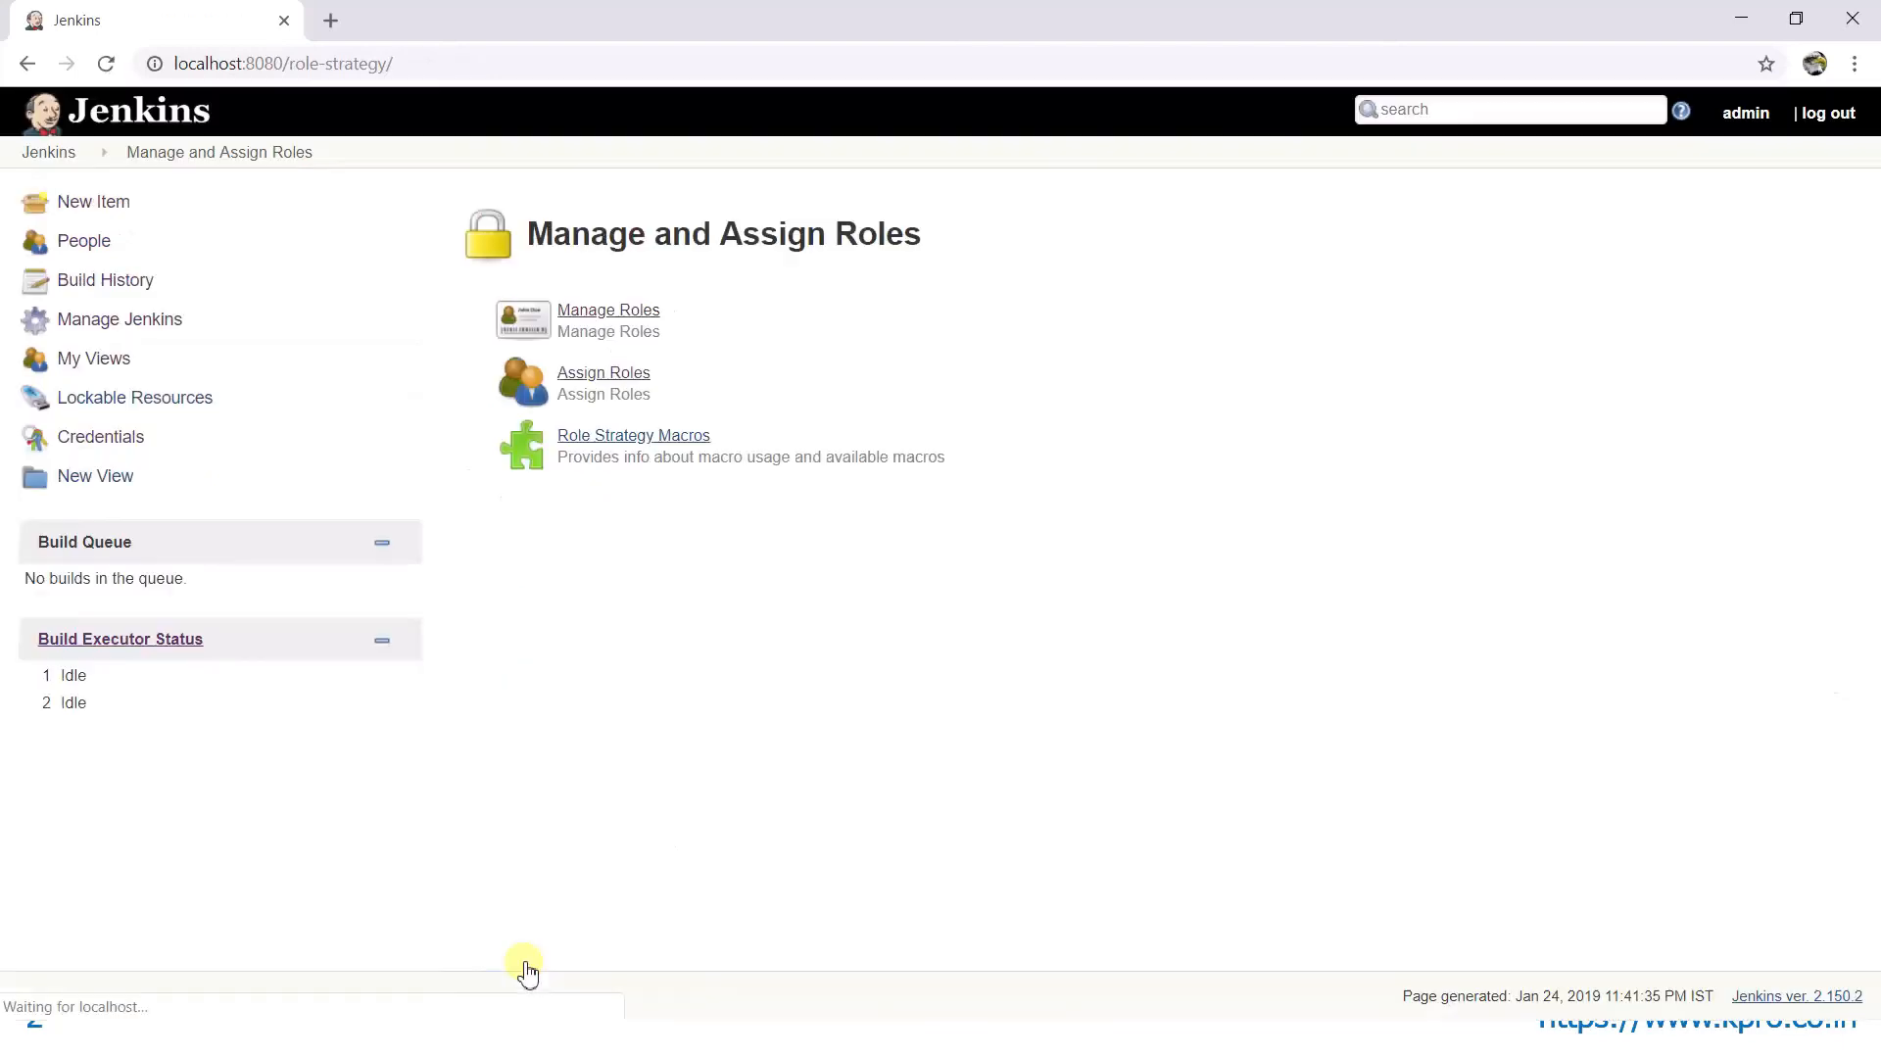